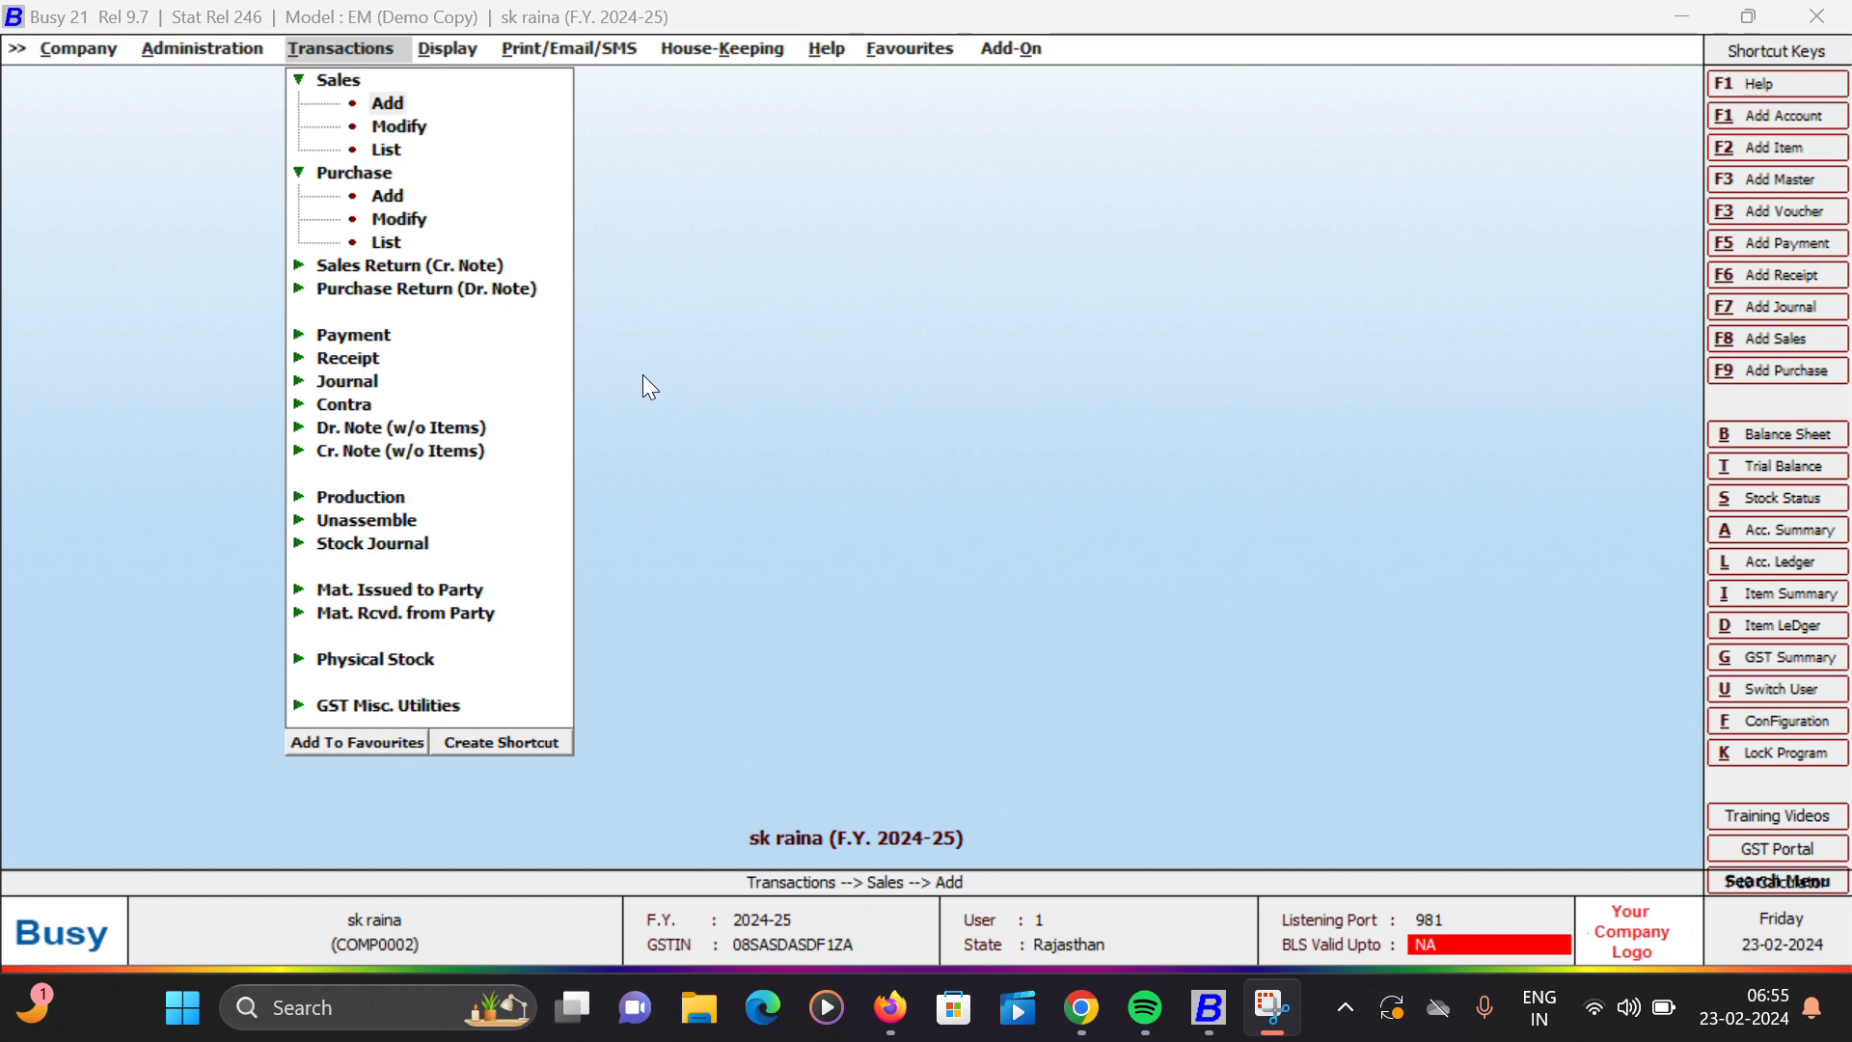
left_click(394, 99)
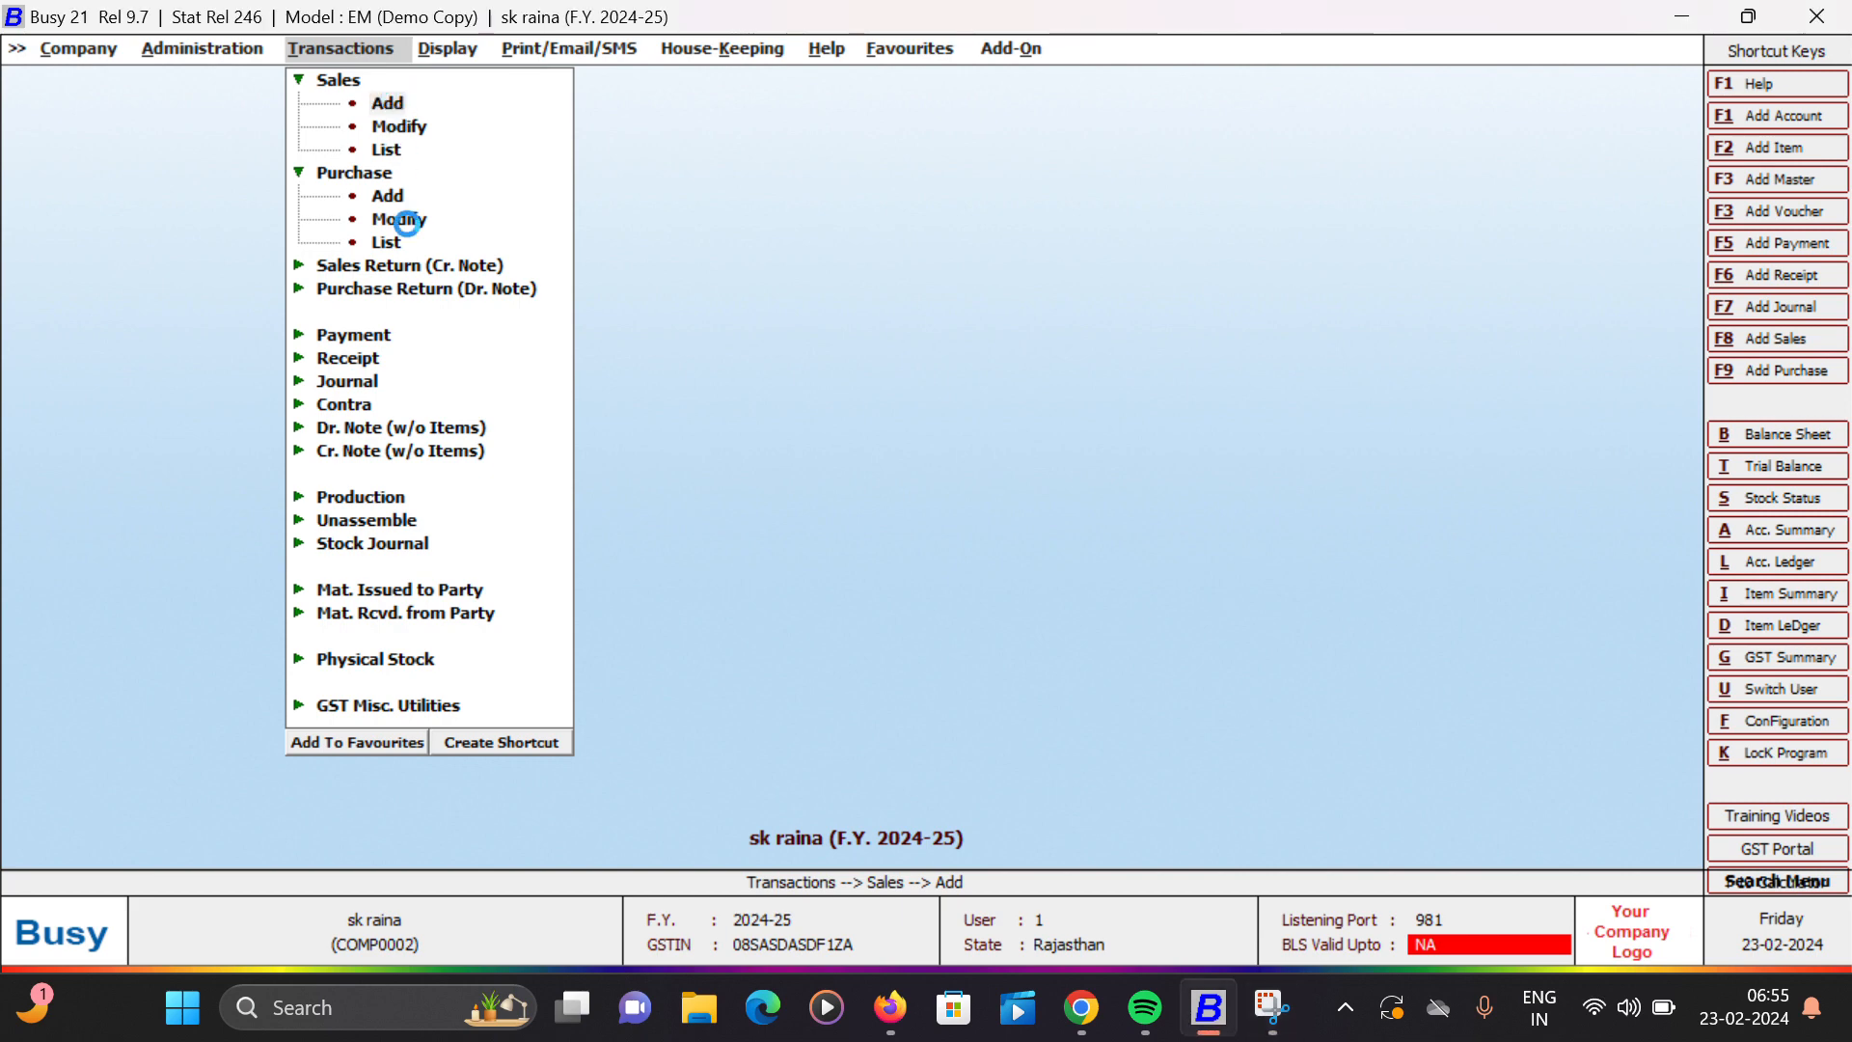
key("Return")
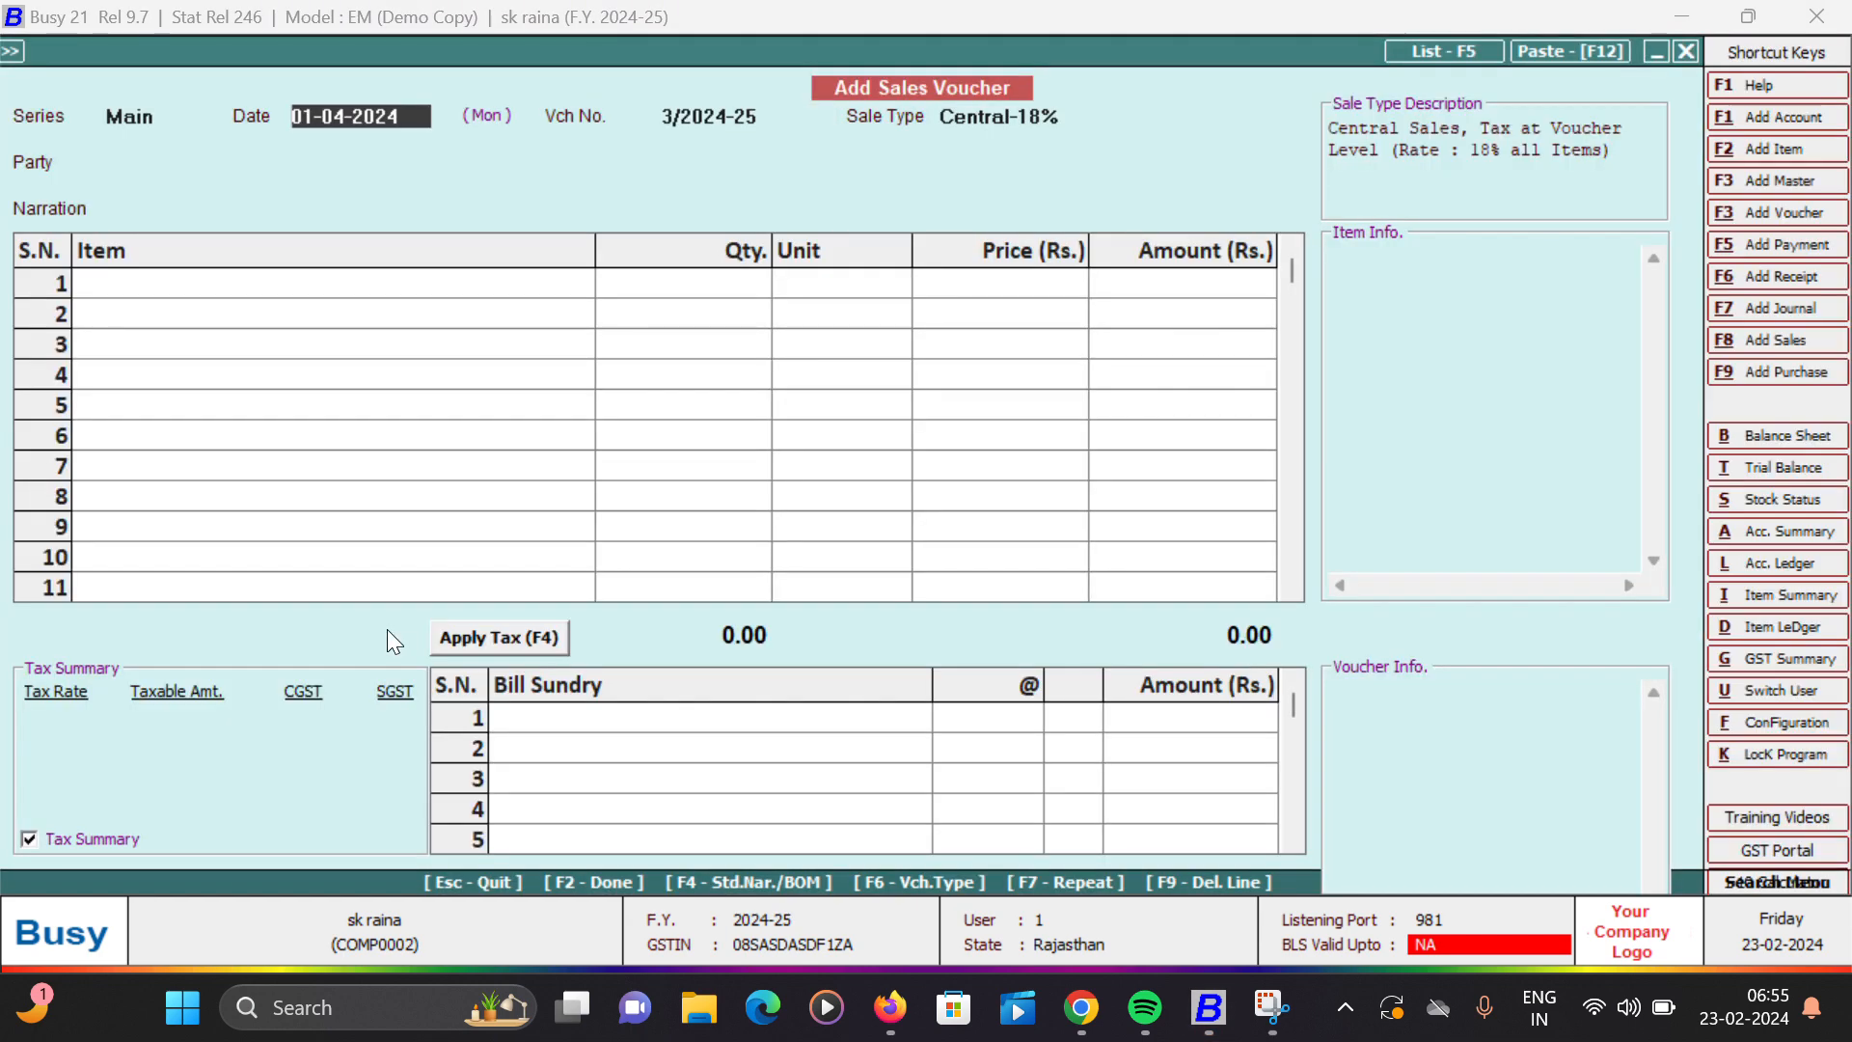
key("Escape")
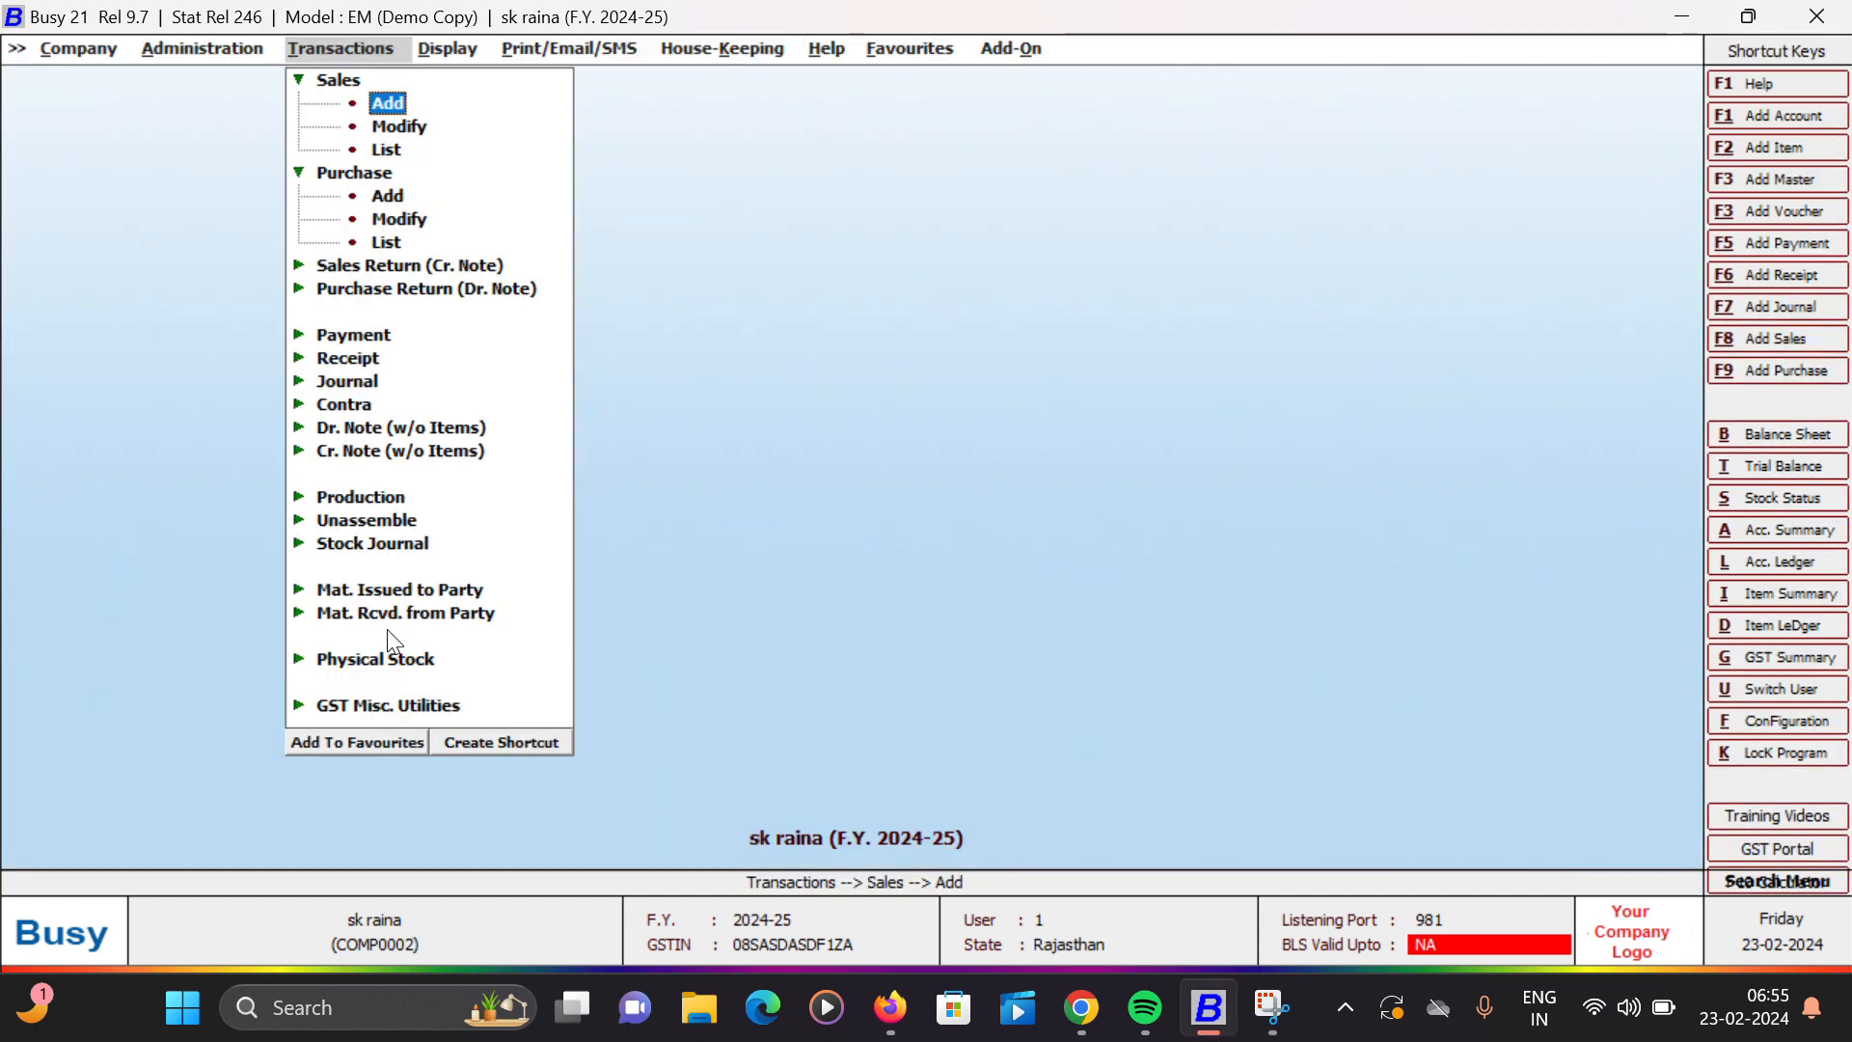
key("Down")
key("Down")
key("Down")
key("Down")
key("Down")
key("Down")
key("Down")
key("Down")
key("Down")
key("Down")
key("Down")
key("Down")
key("Down")
key("Down")
key("Down")
key("Down")
key("Down")
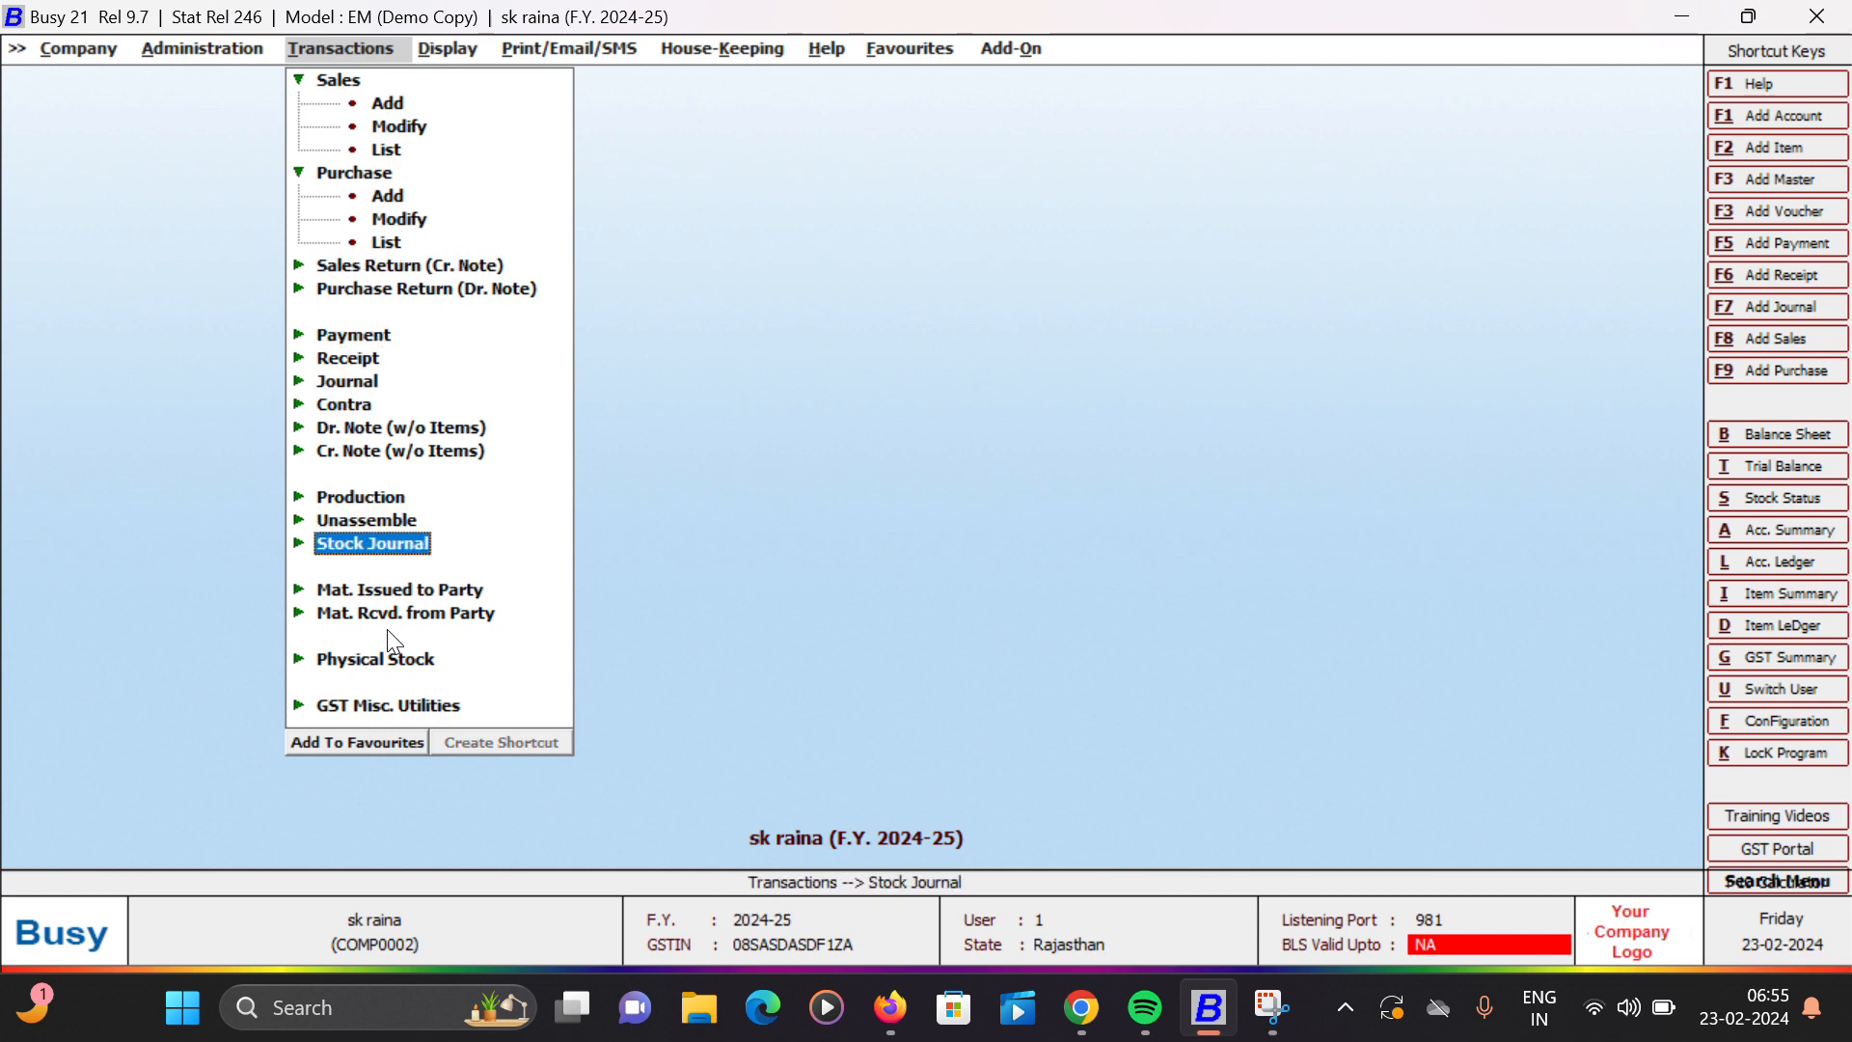
key("Right")
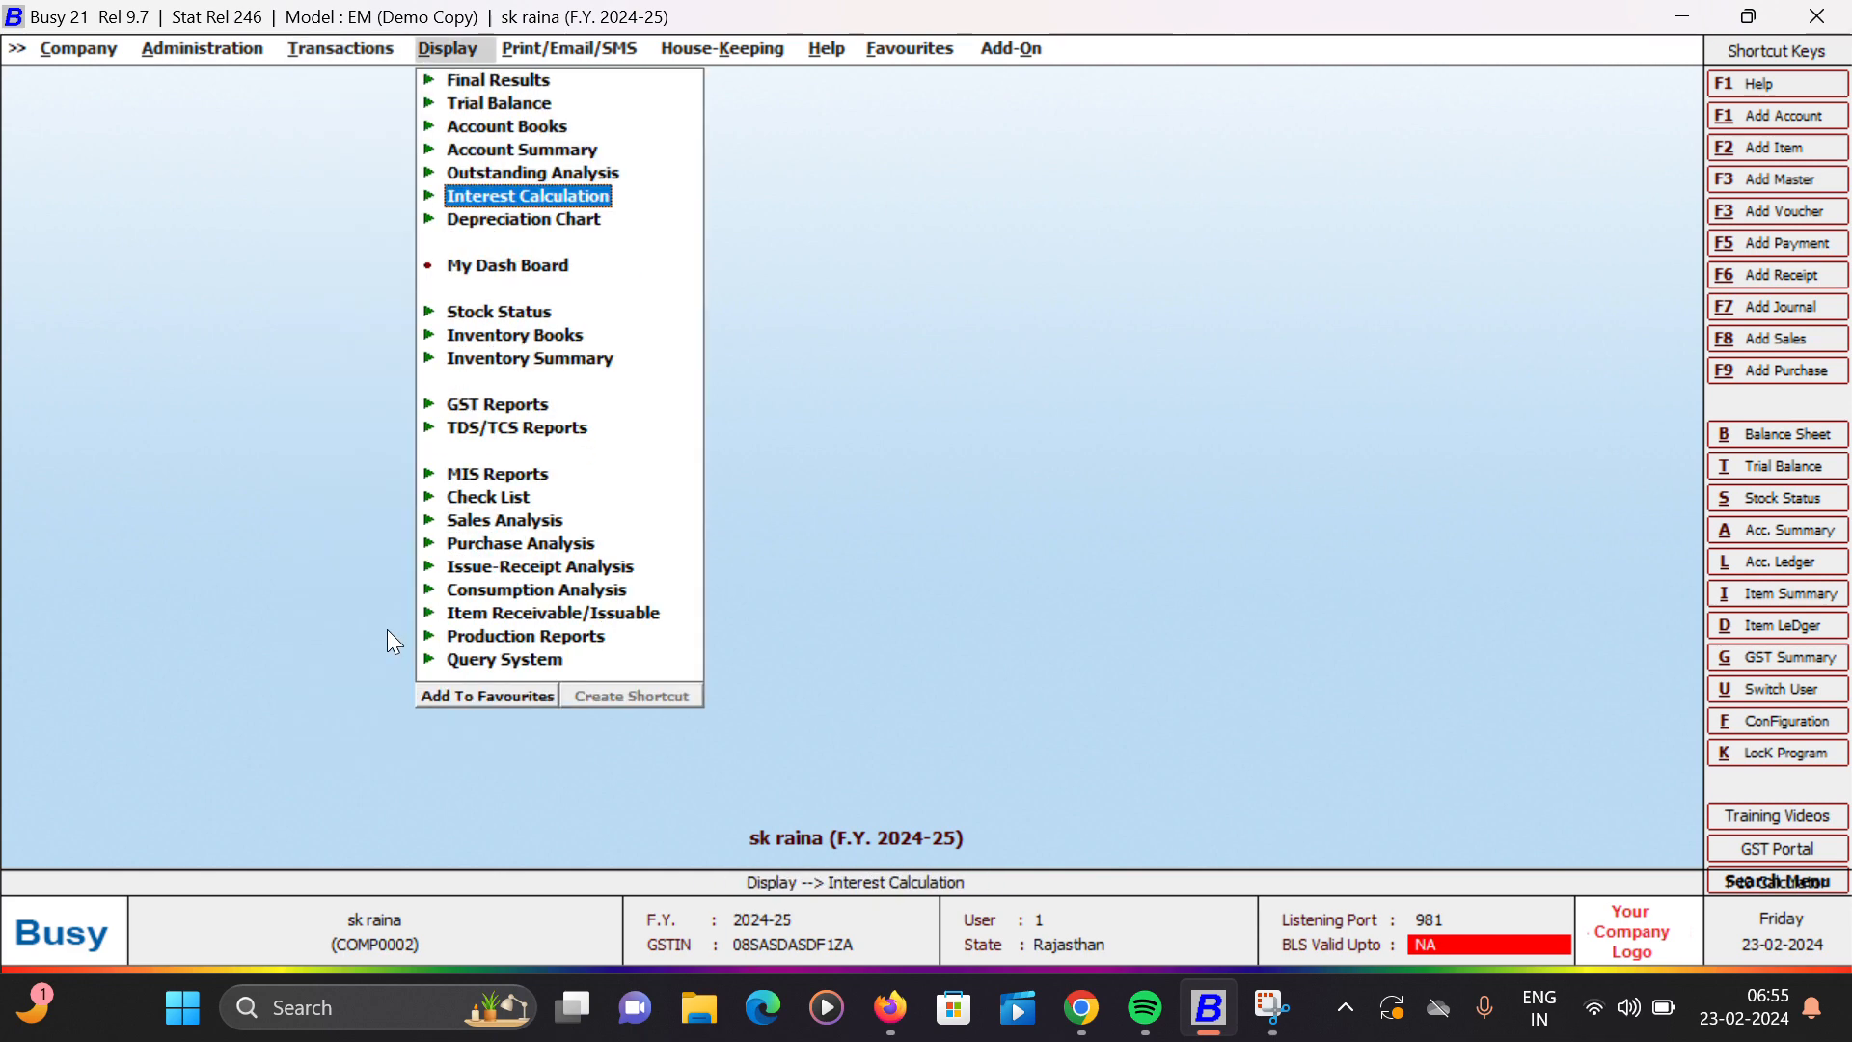
key("Up")
key("Up")
key("Up")
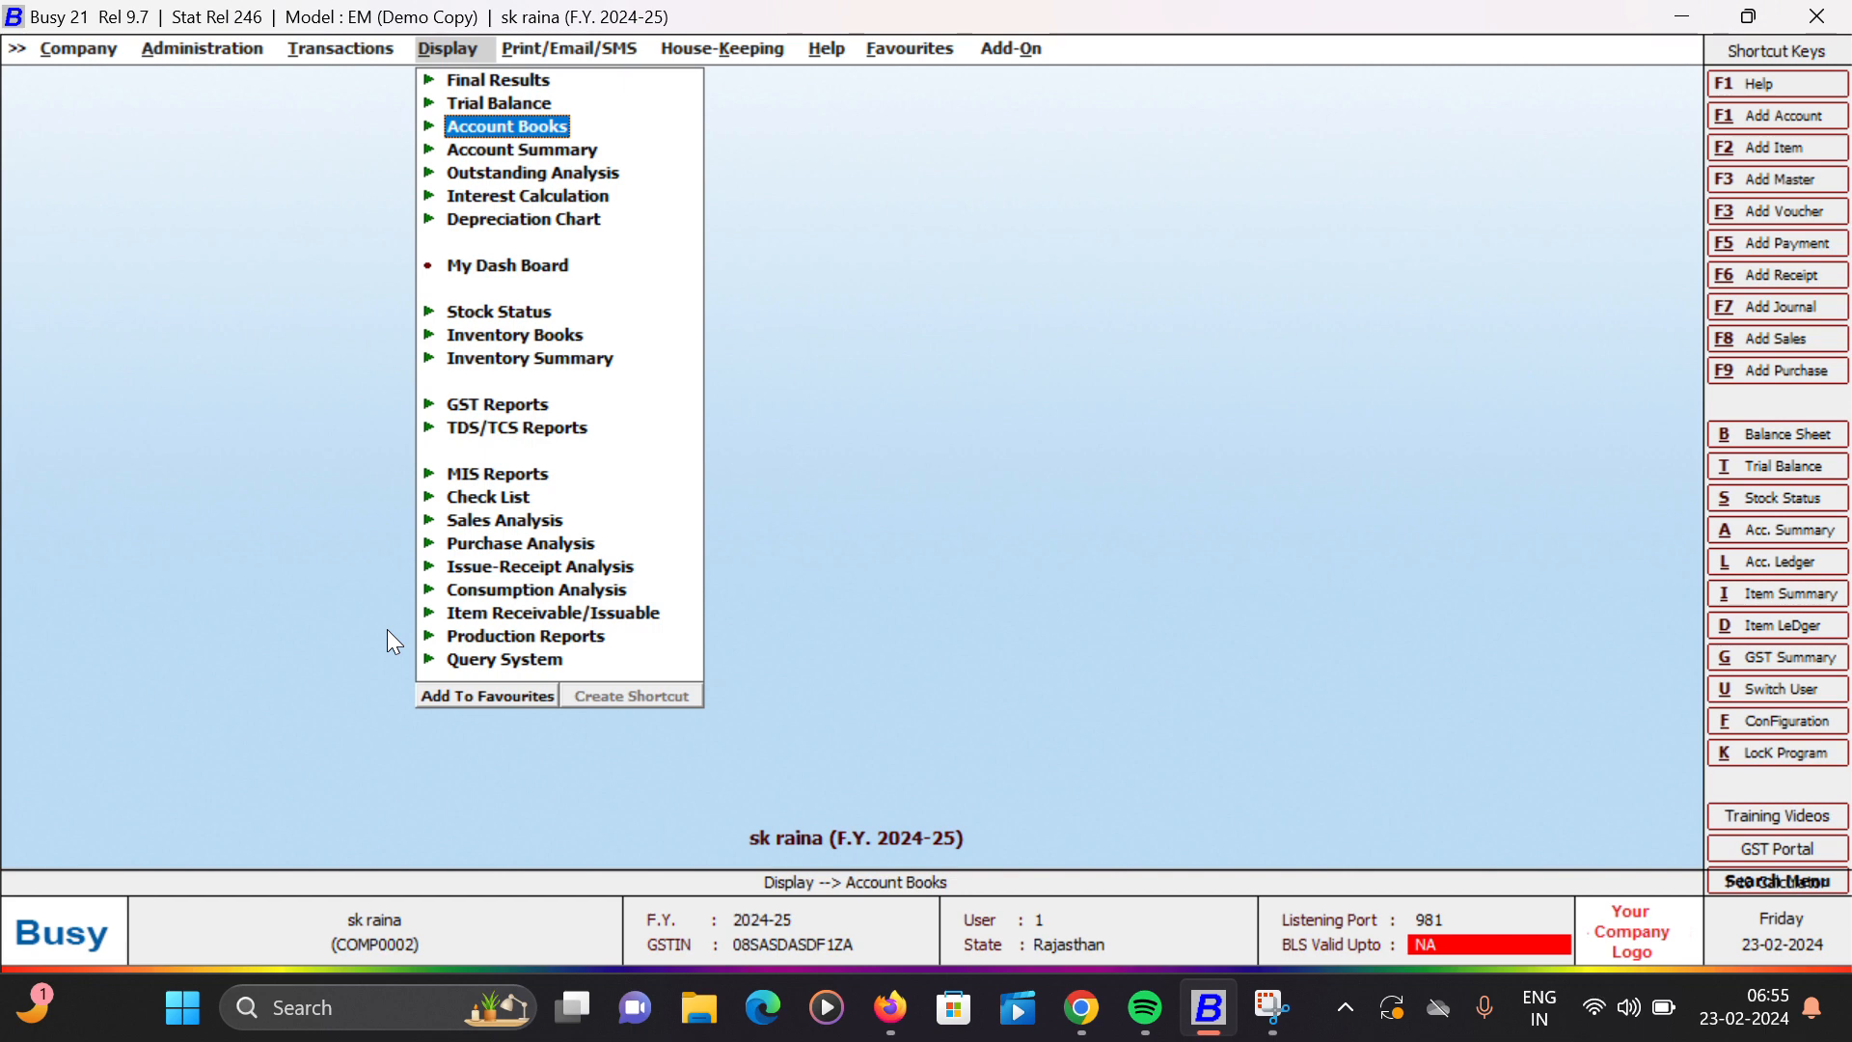
key("Right")
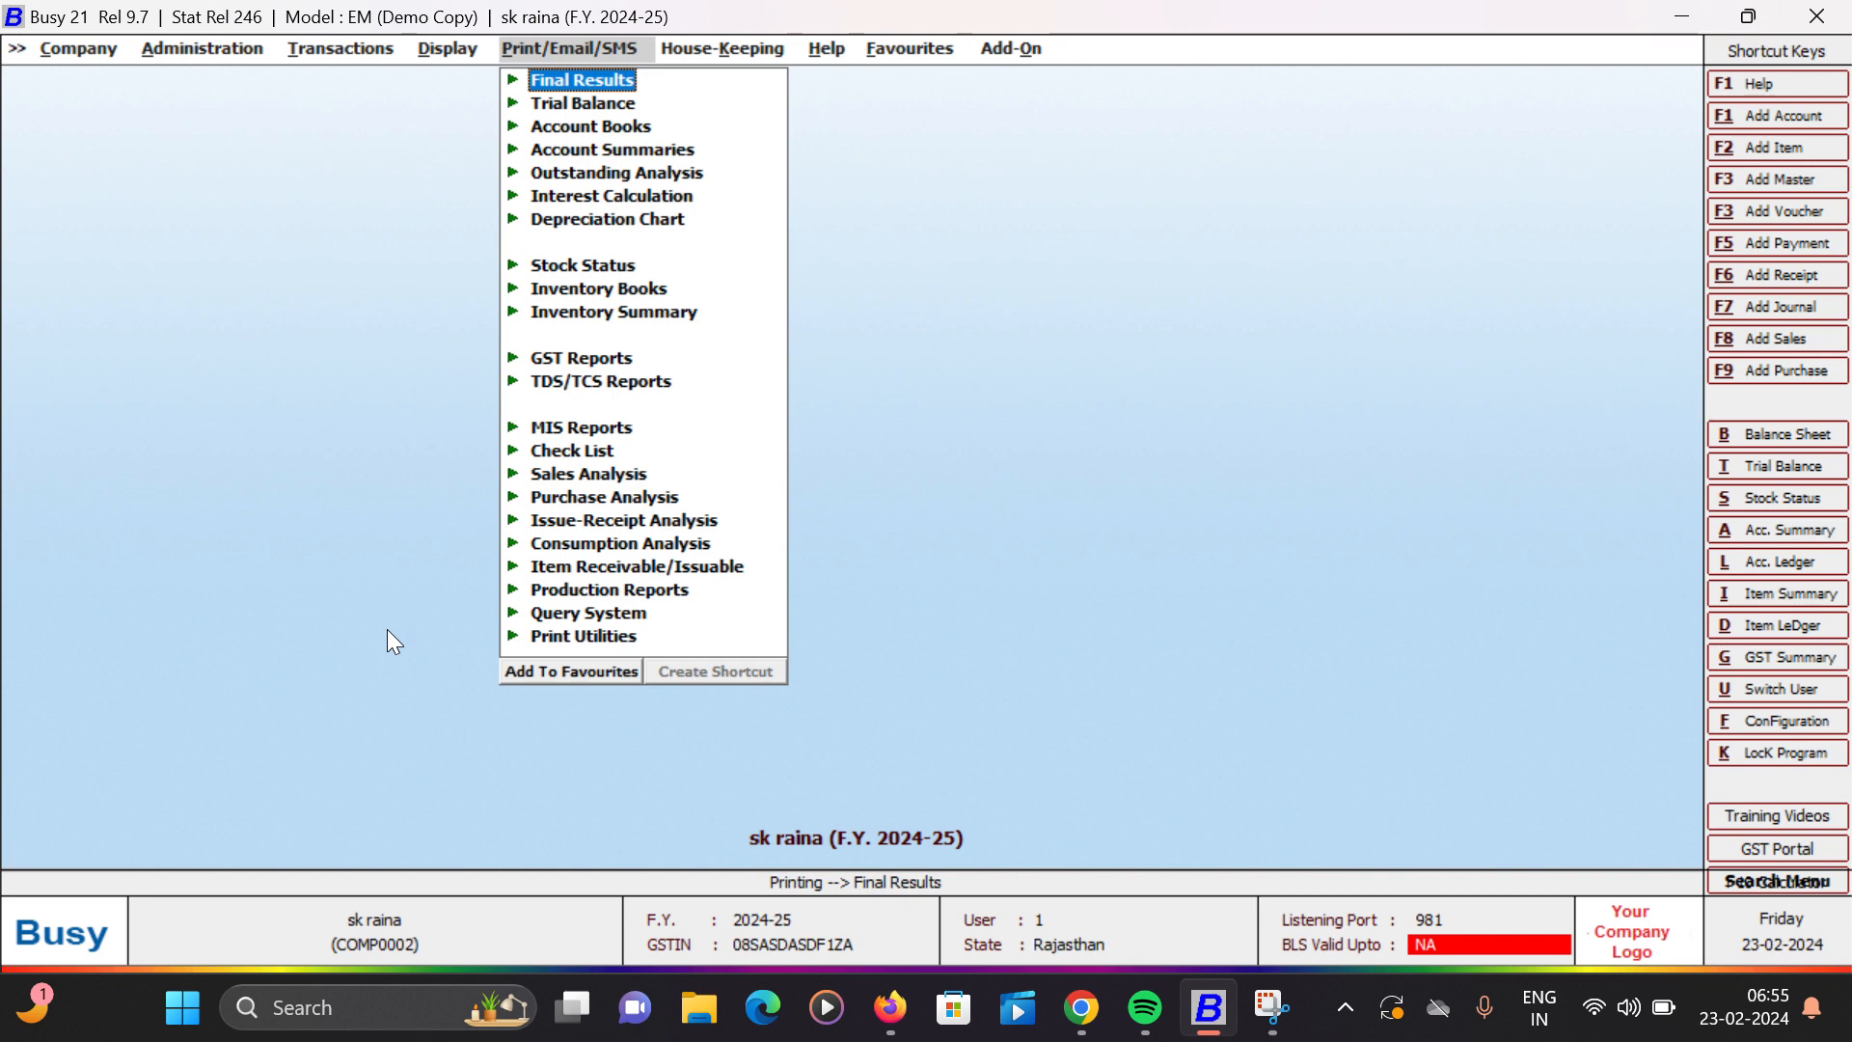
key("Left")
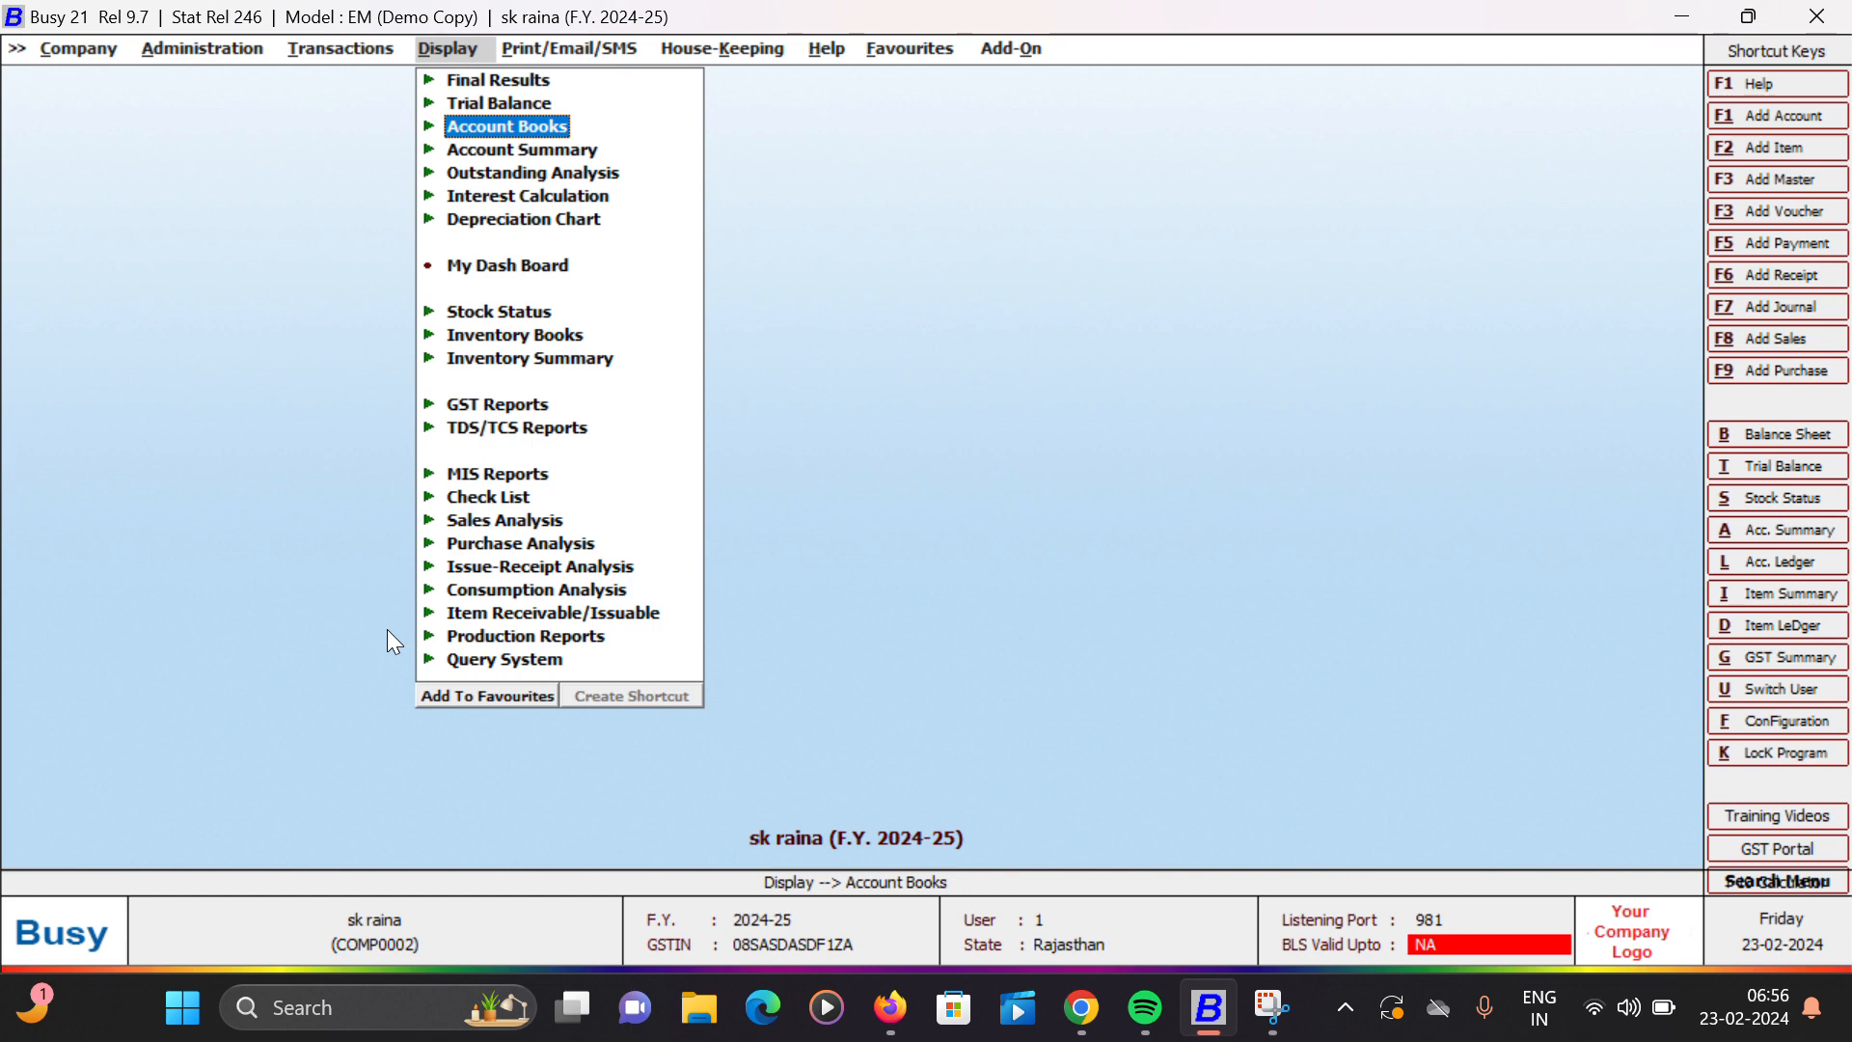
- Start a new sales voucher in the Main series dated 01-04-2024
key("Left")
key("Up")
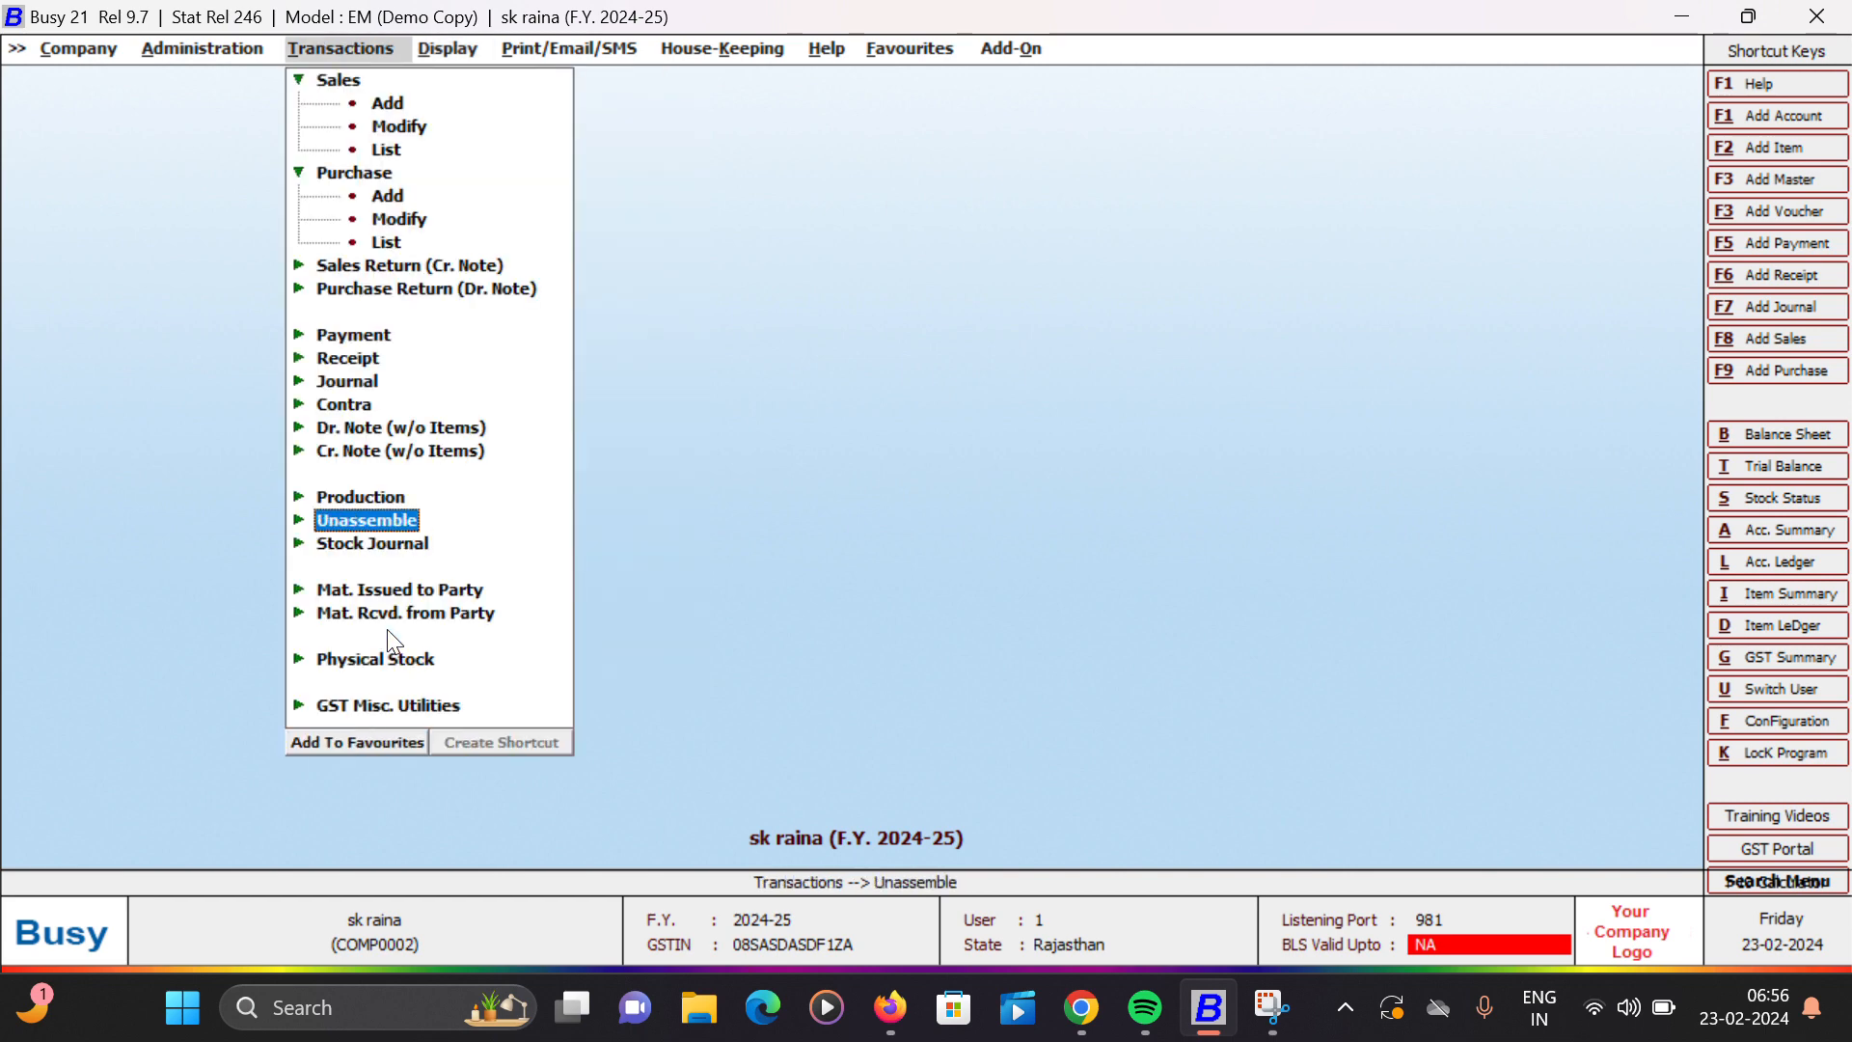
key("Up")
key("Up")
key("Up")
key("Up")
key("Up")
key("Up")
key("Up")
key("Up")
key("Up")
key("Up")
key("Up")
key("Up")
key("Up")
key("Up")
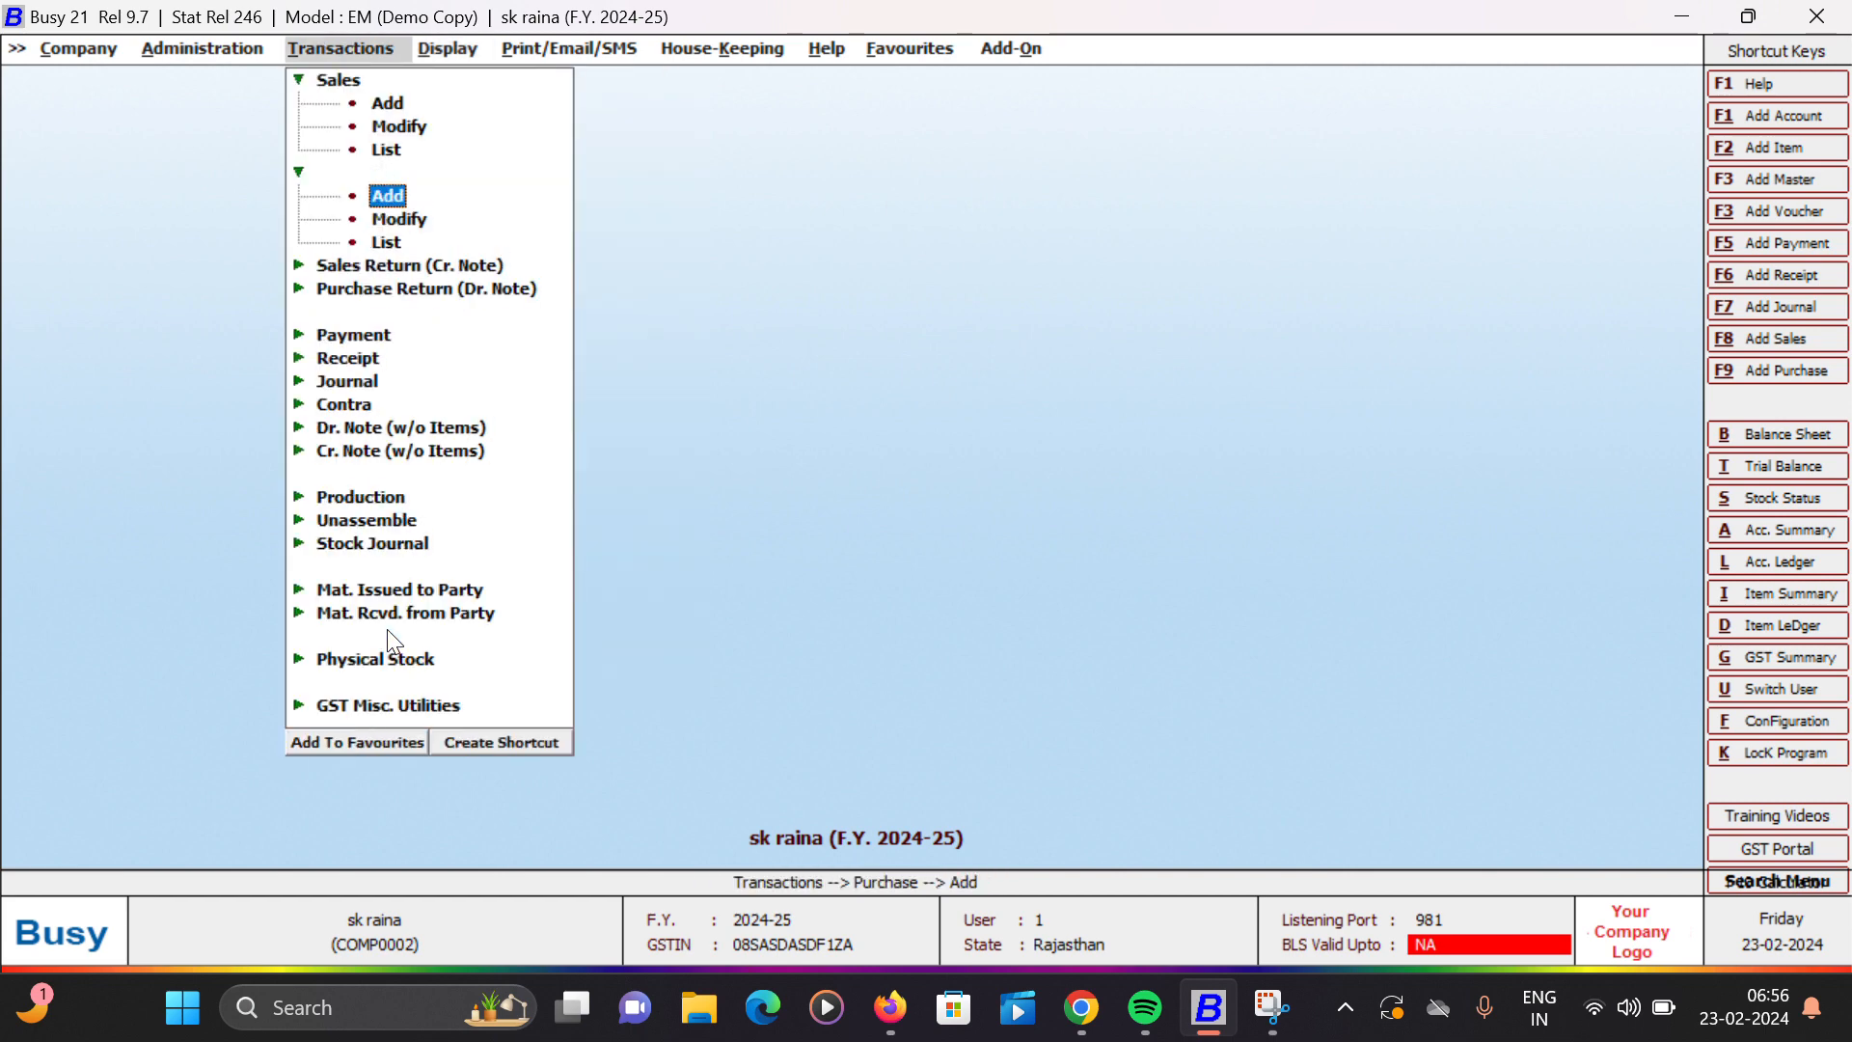
key("Up")
key("Up")
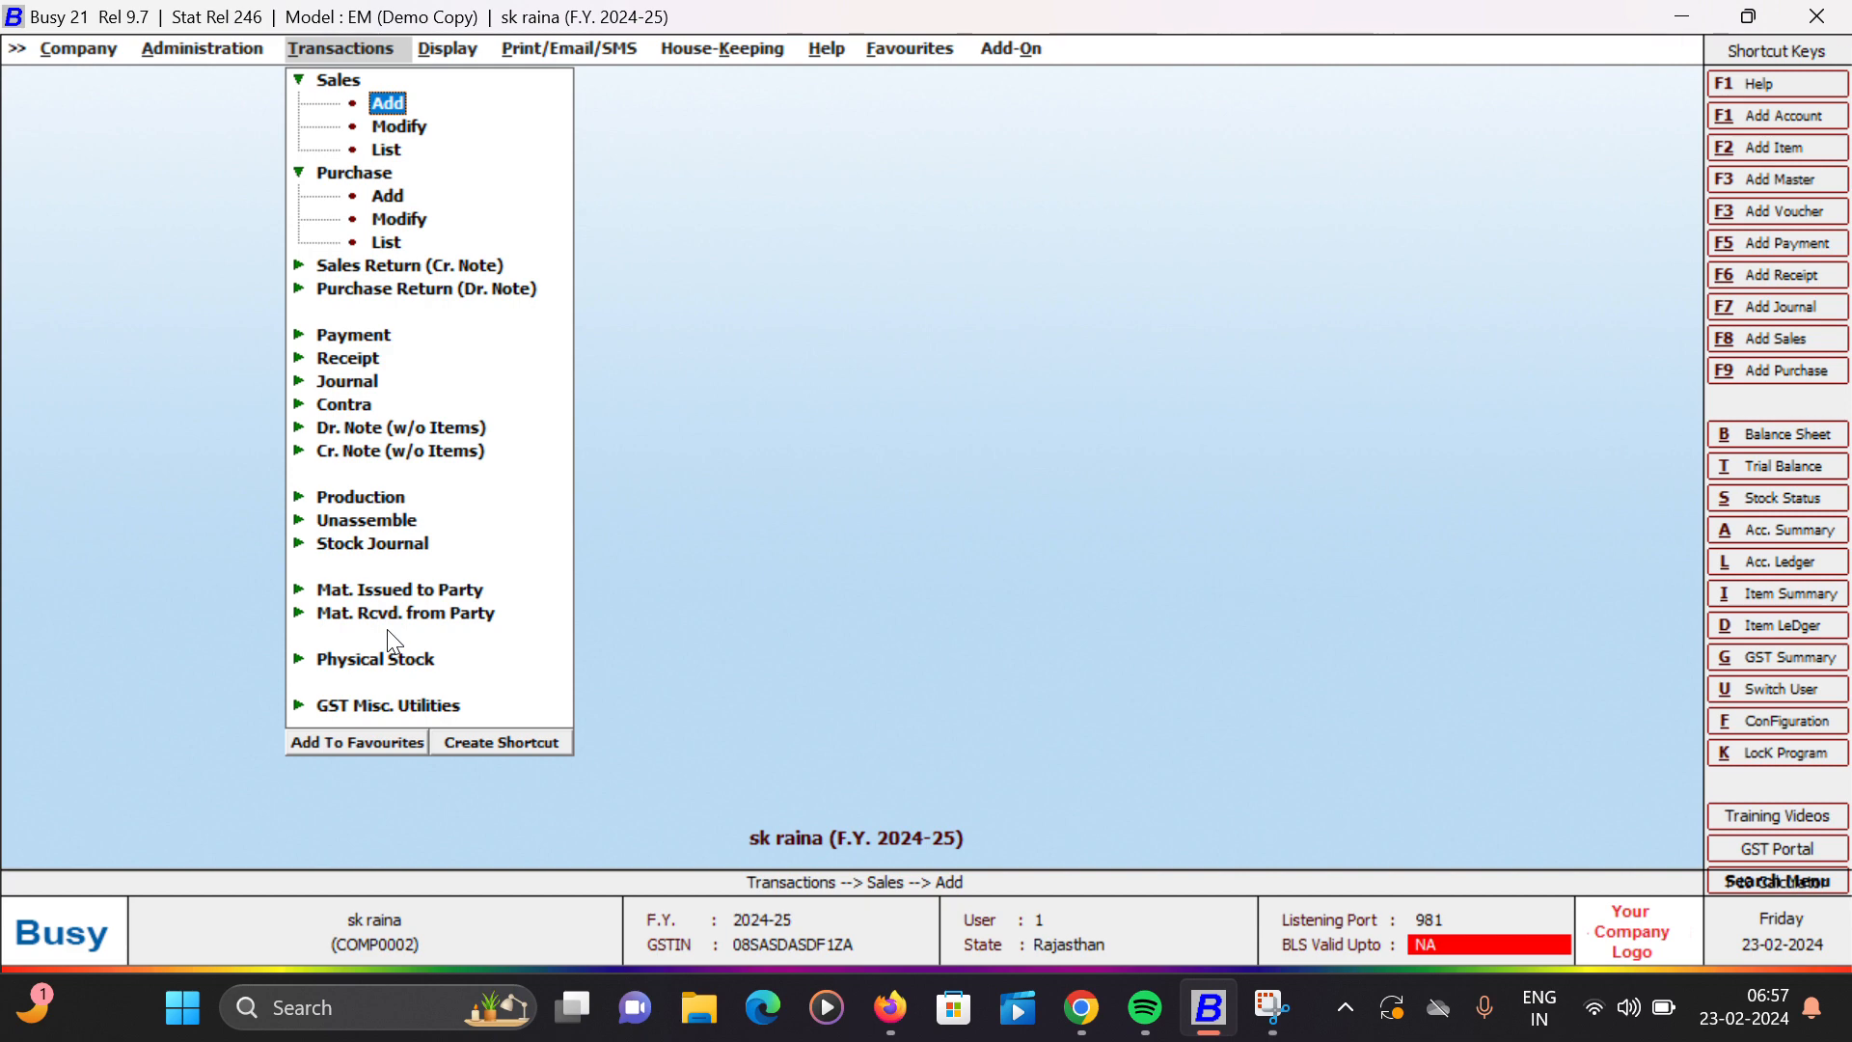
key("Return")
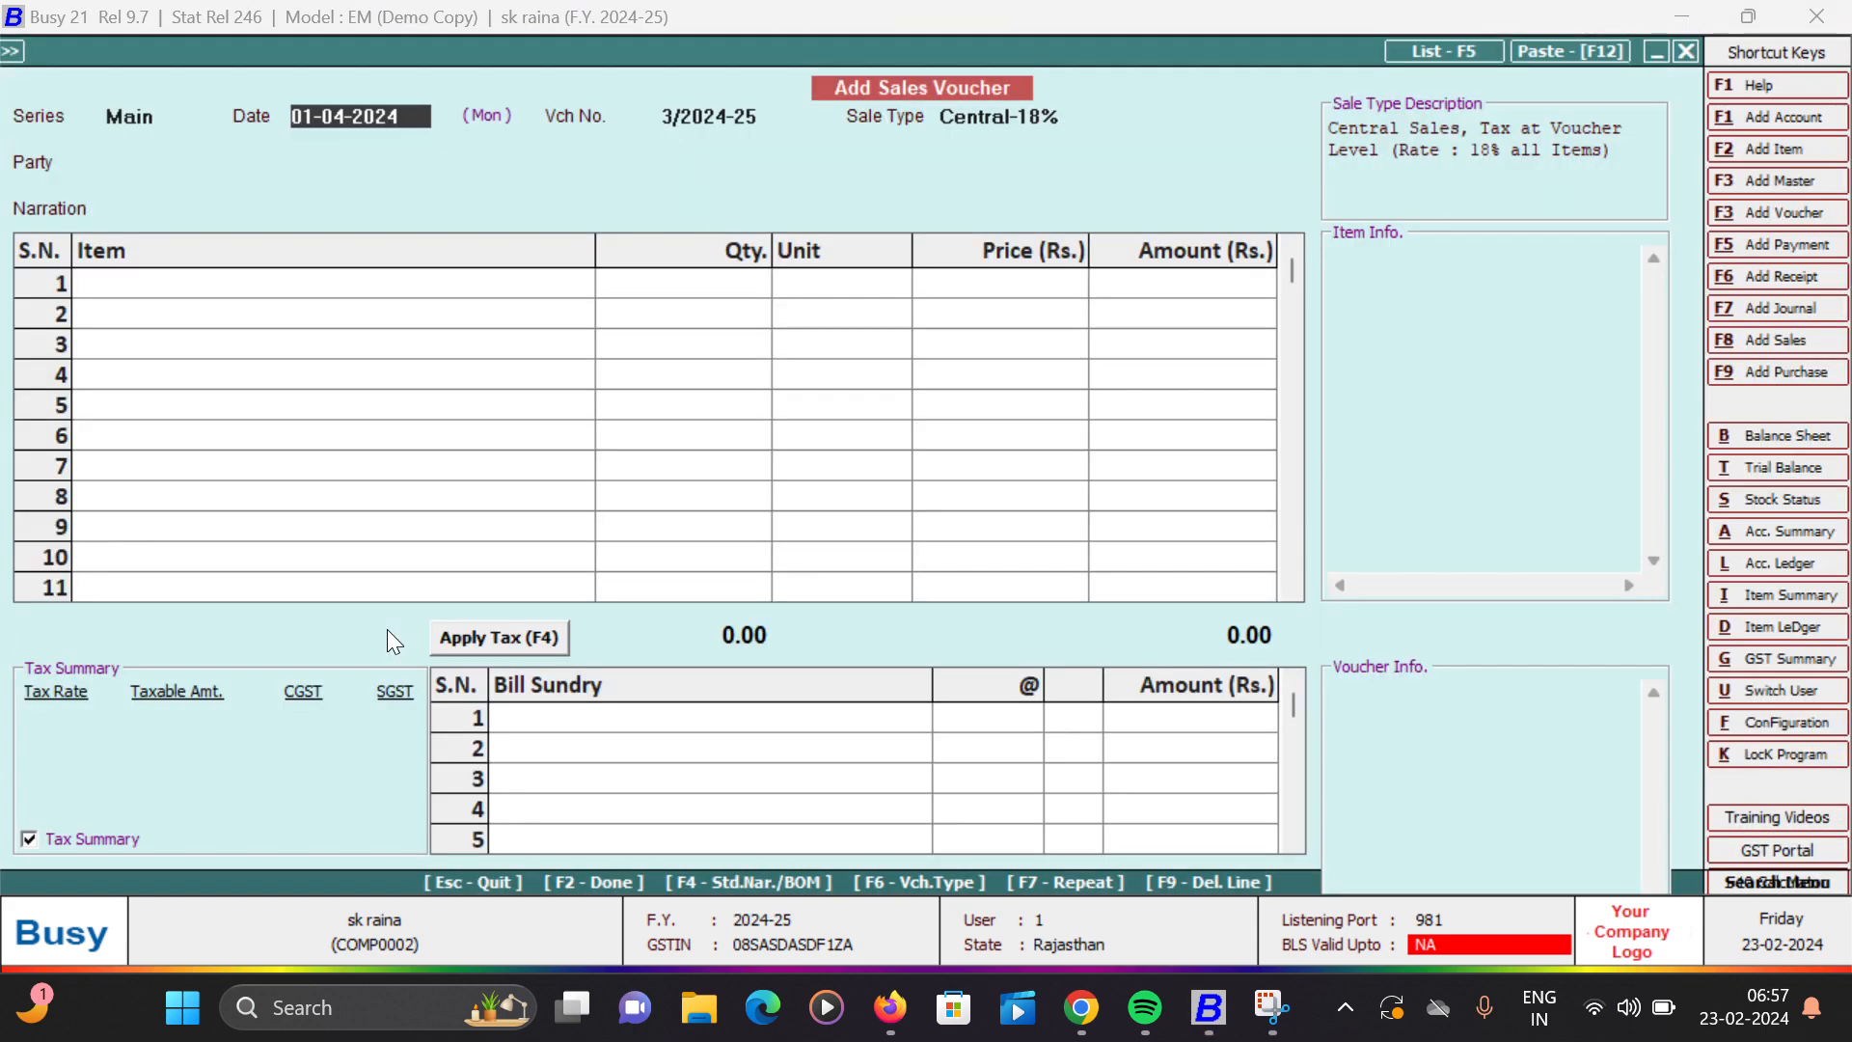
key("Return")
key("Return")
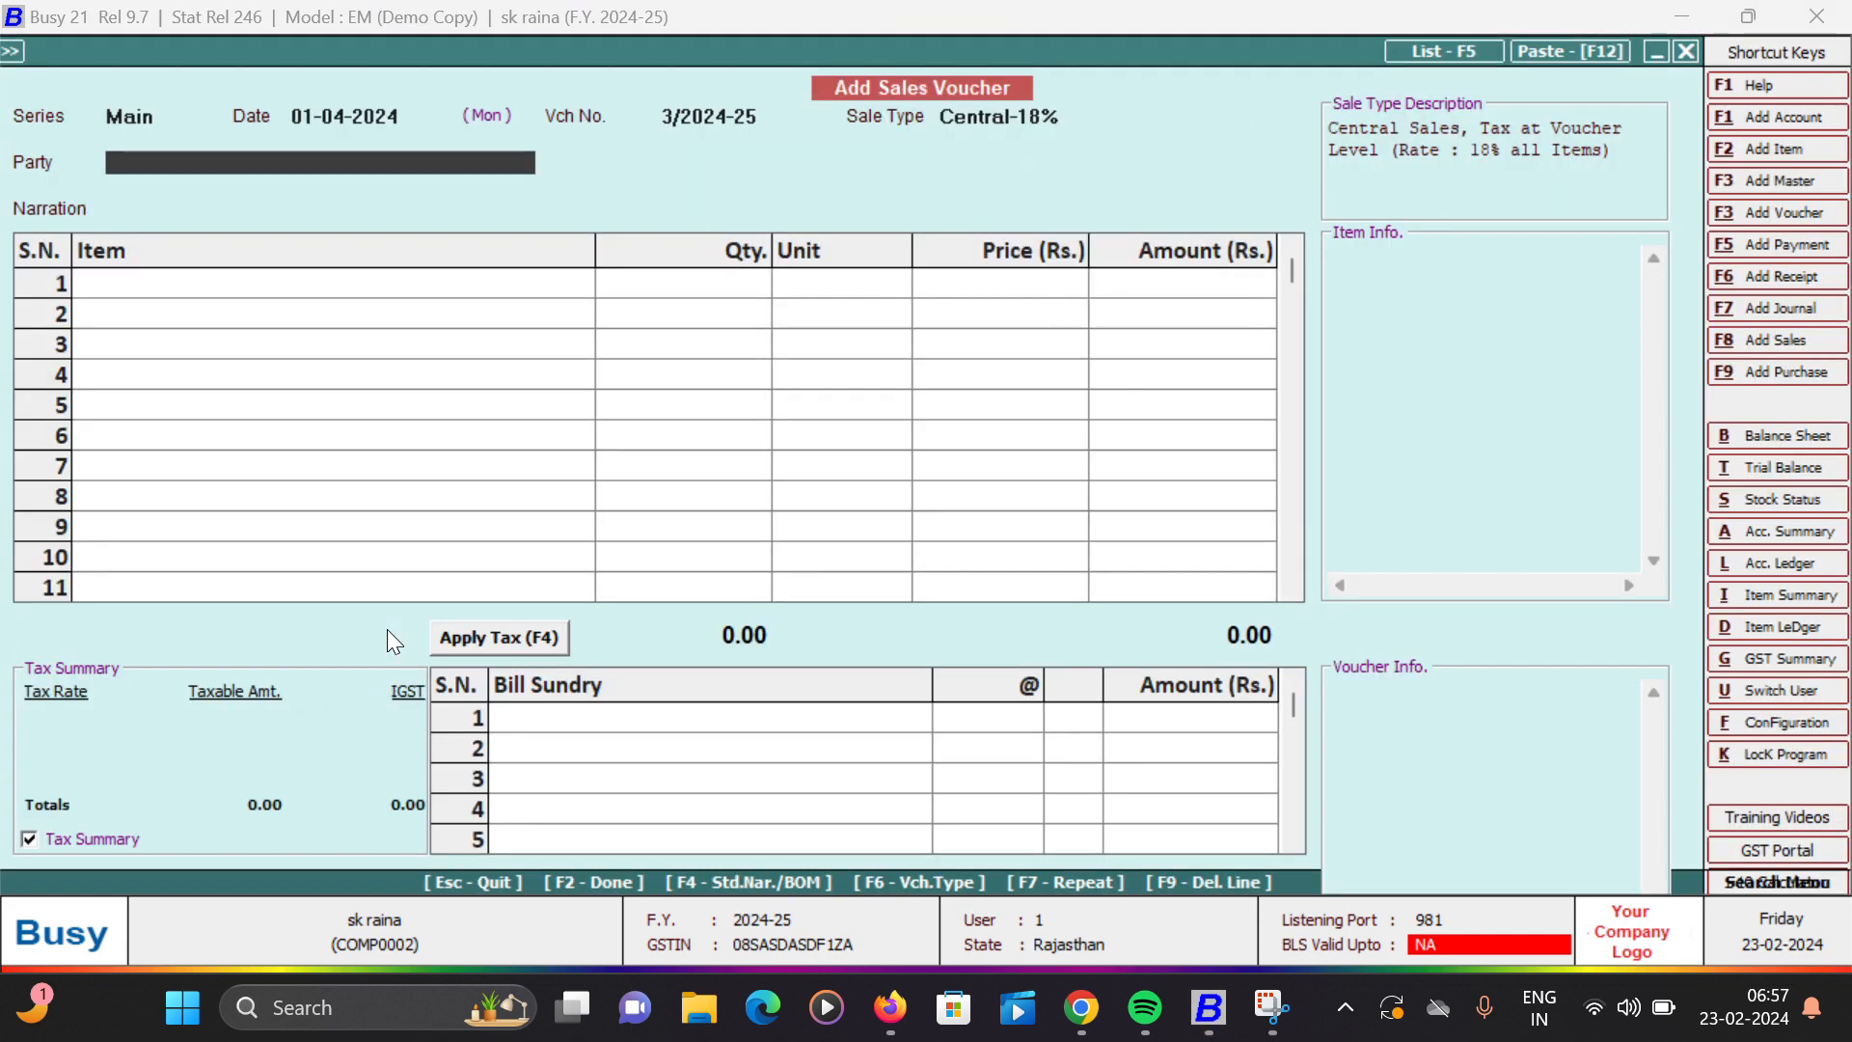
- Set the voucher's party to Raj Industry Jaipur, choosing to continue past the GSTIN and same-state checks
type("y")
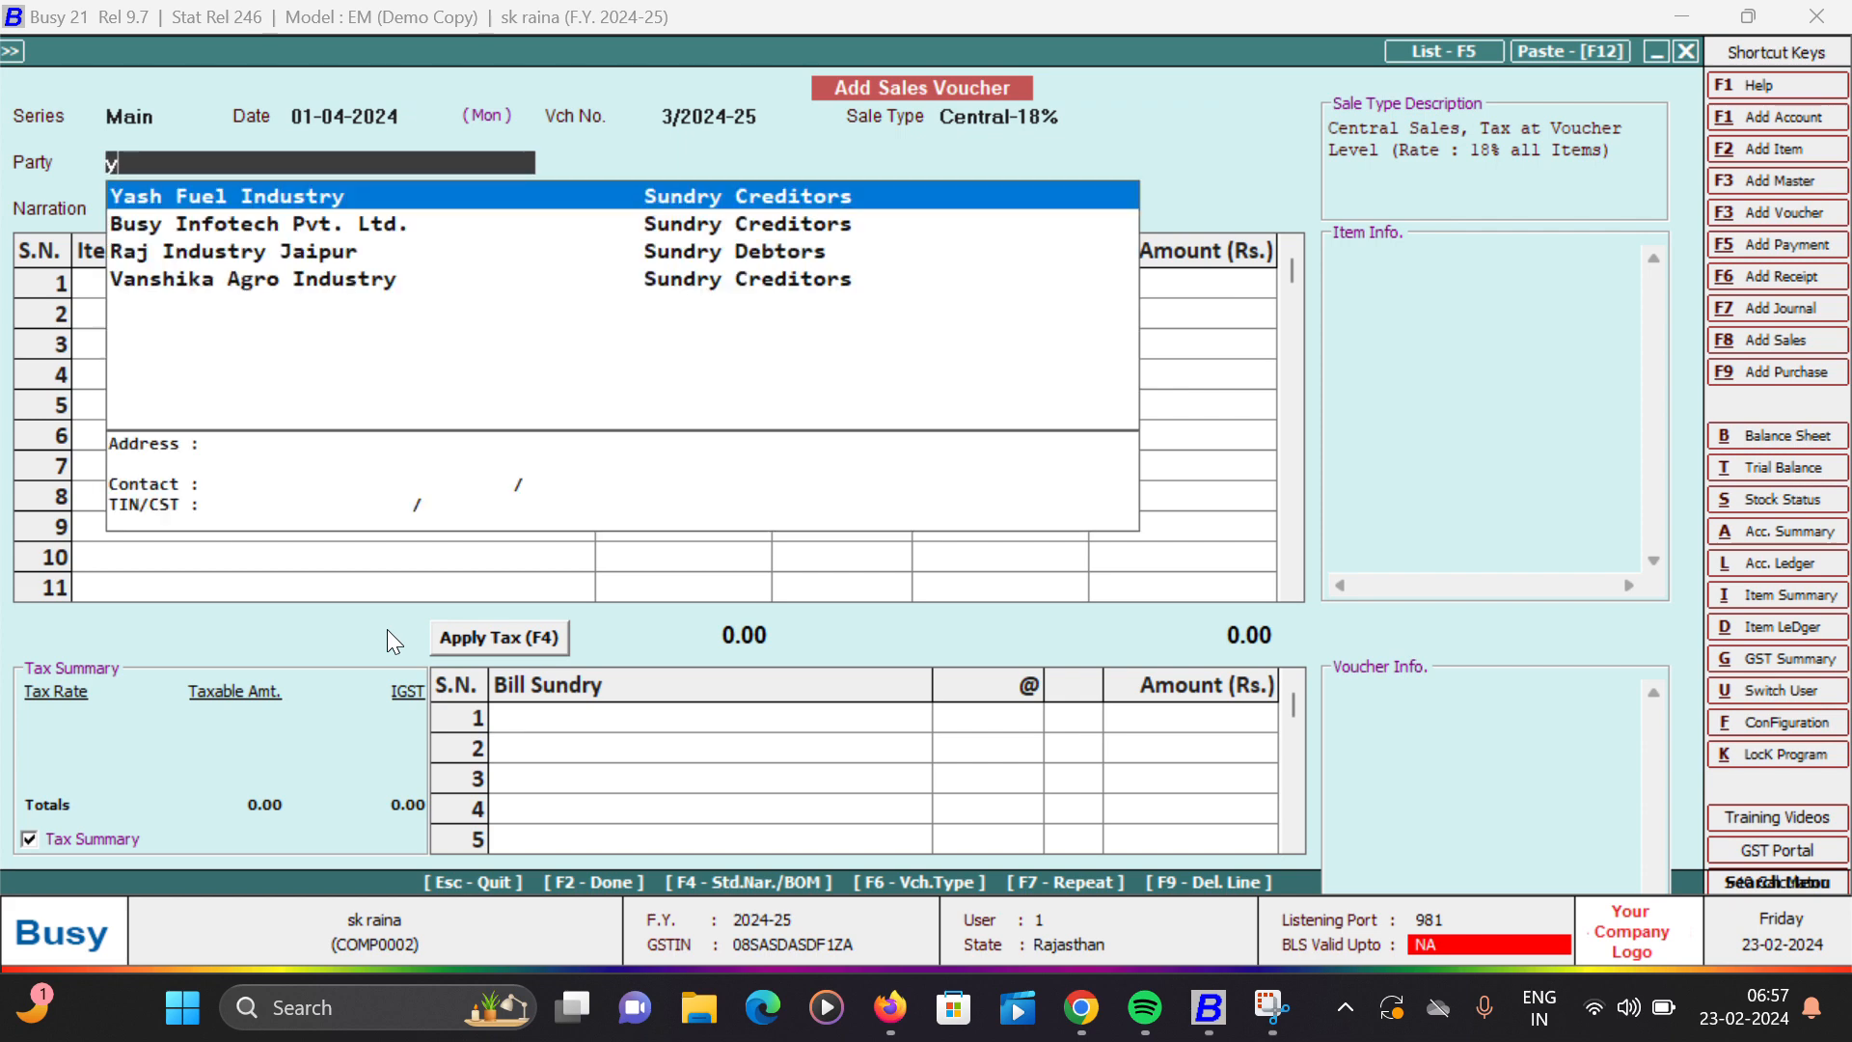
key("Down")
key("Down")
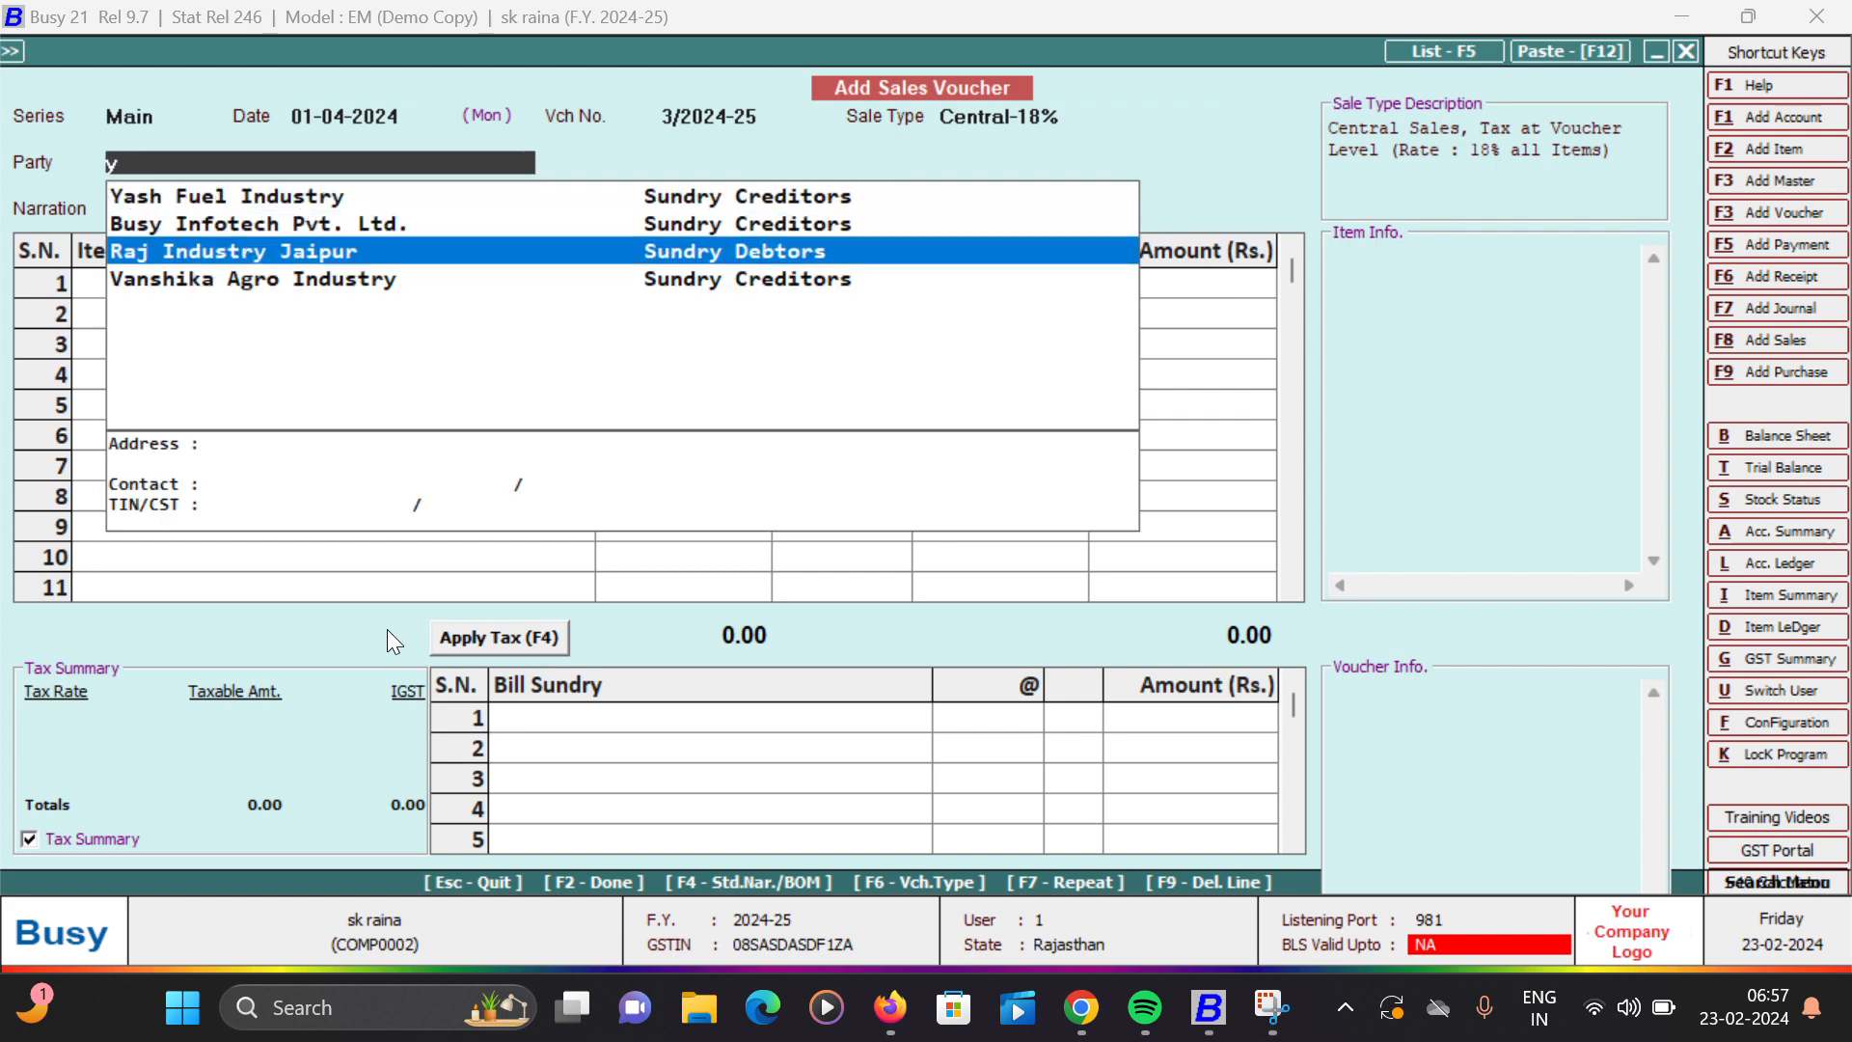
key("Return")
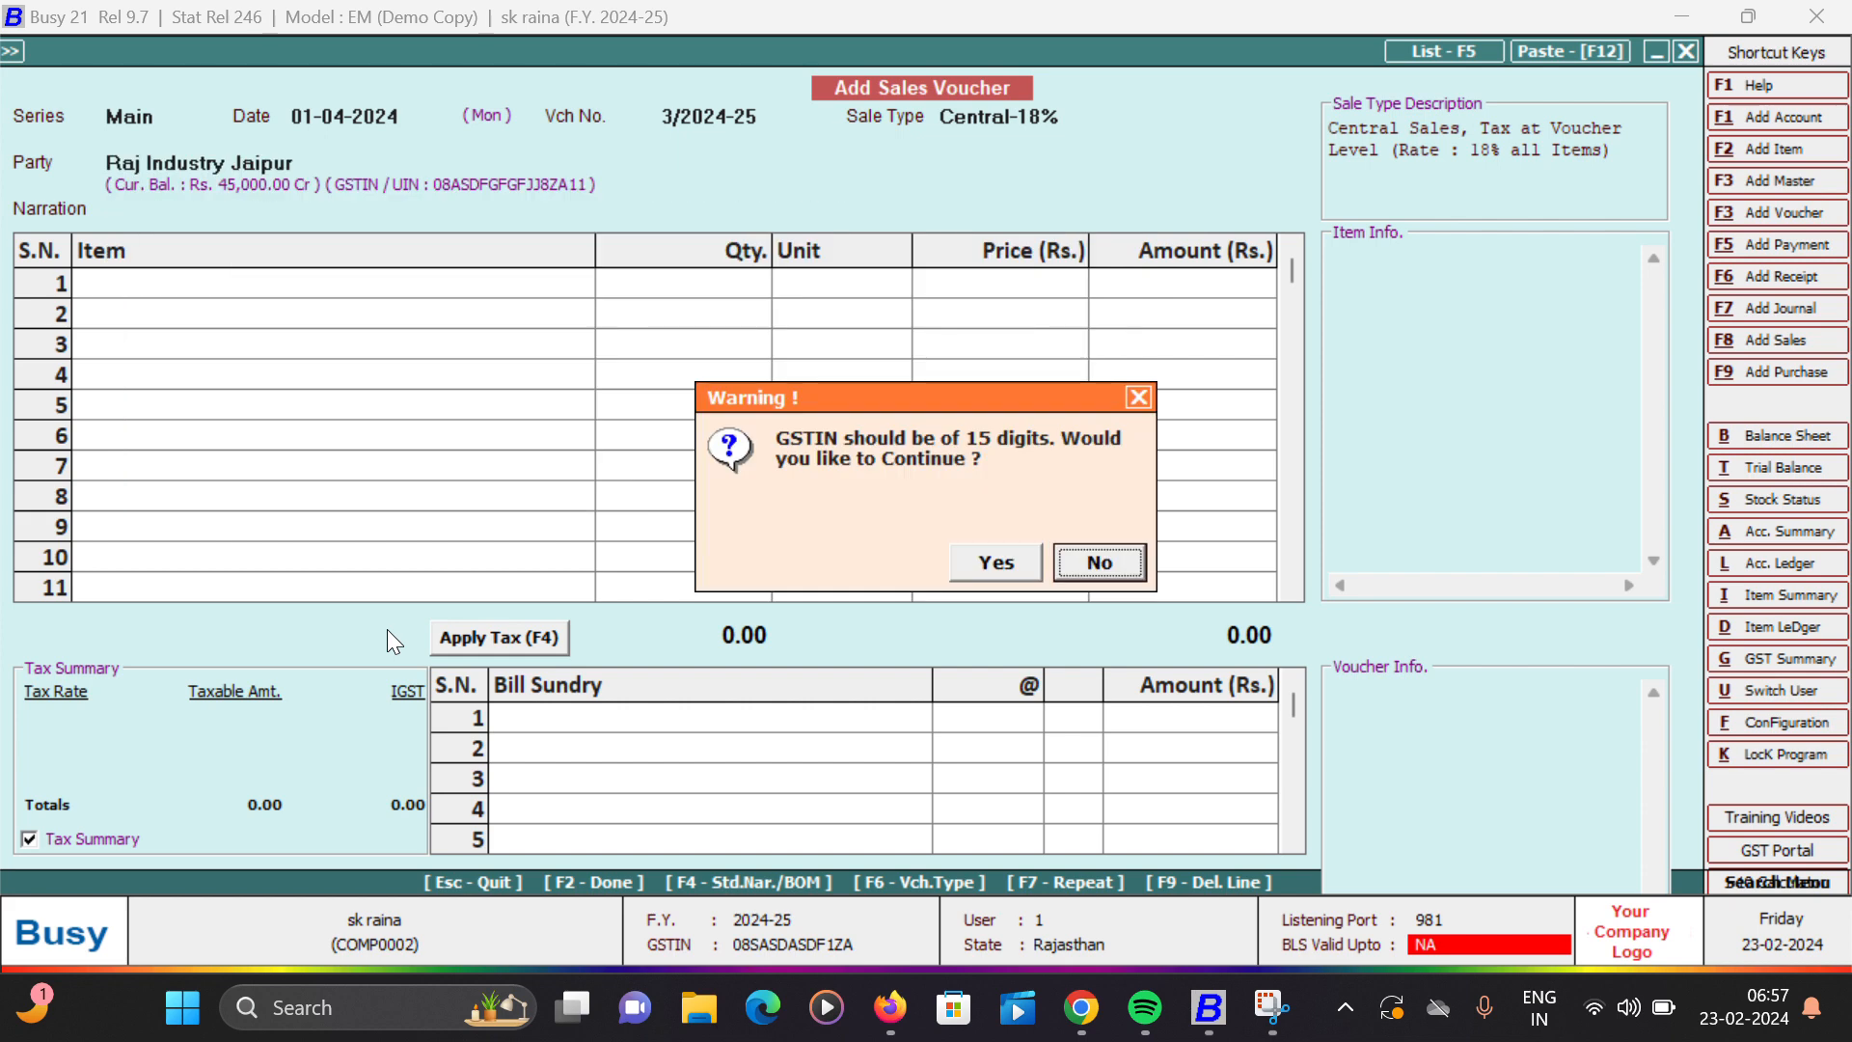
key("Left")
key("Return")
key("Left")
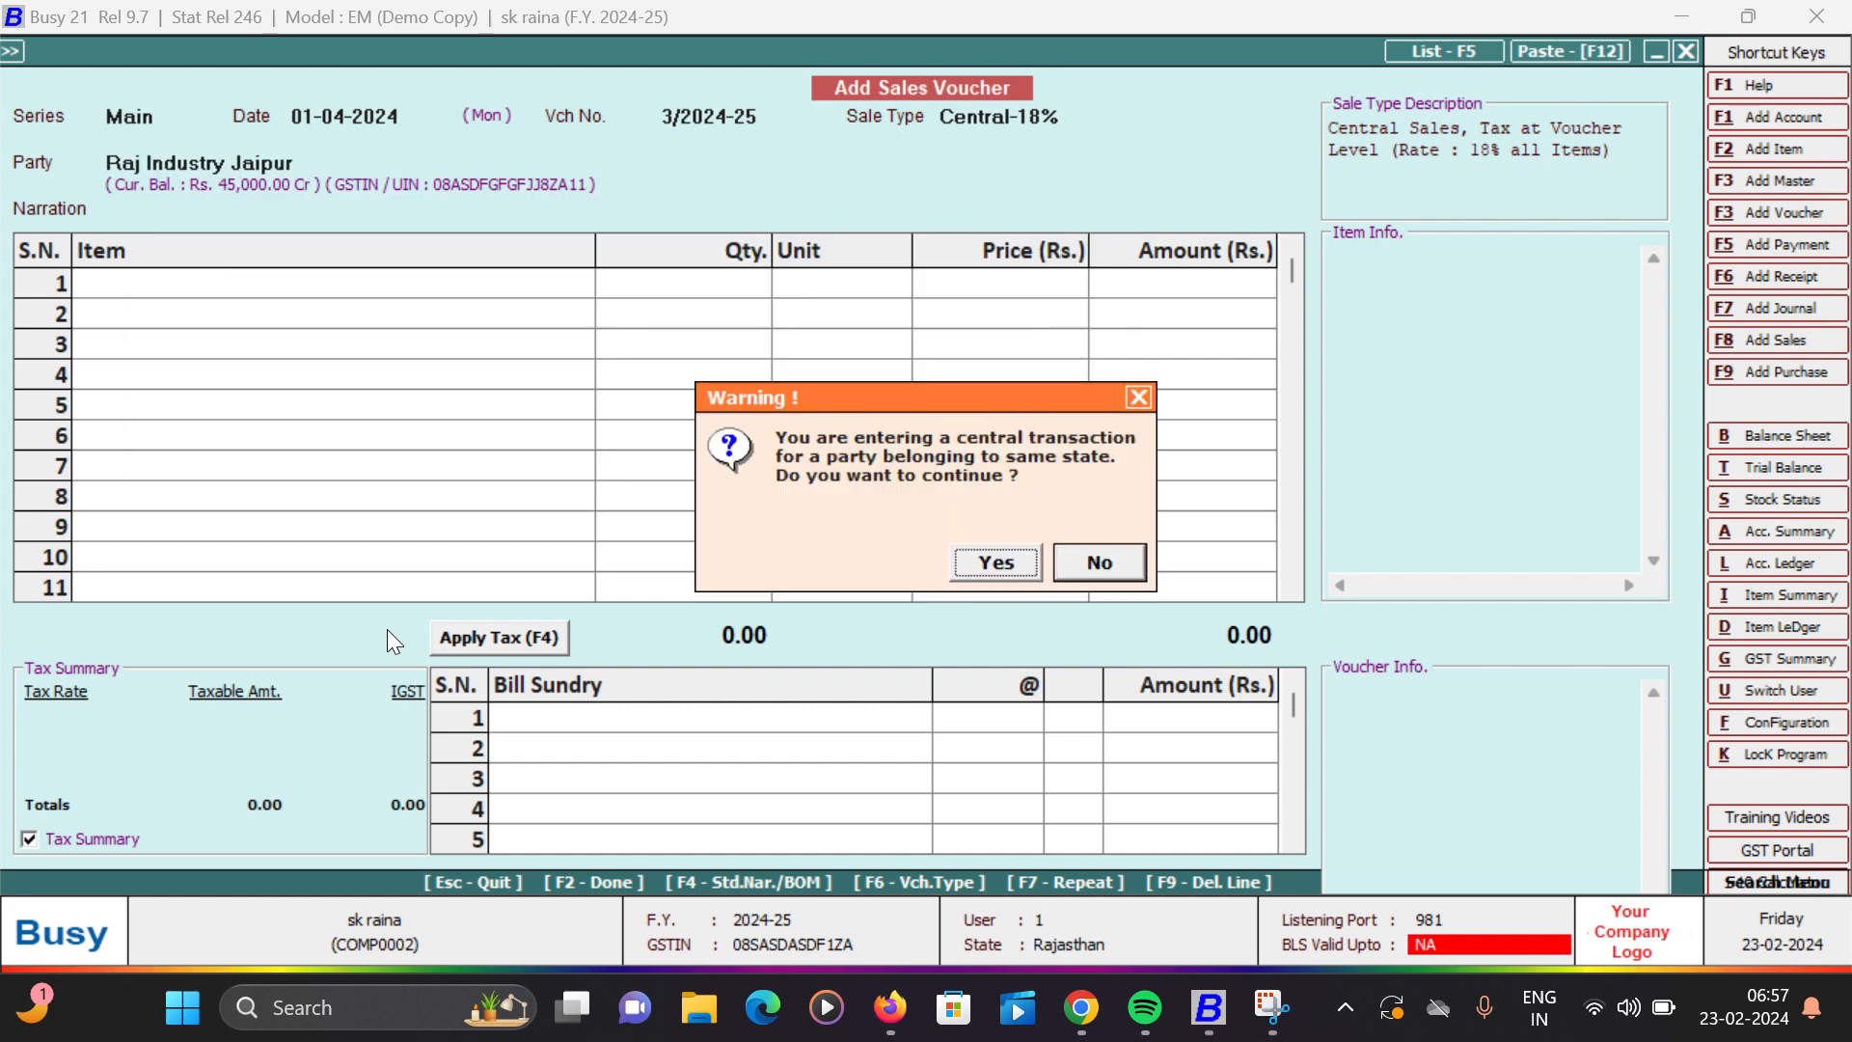
key("Return")
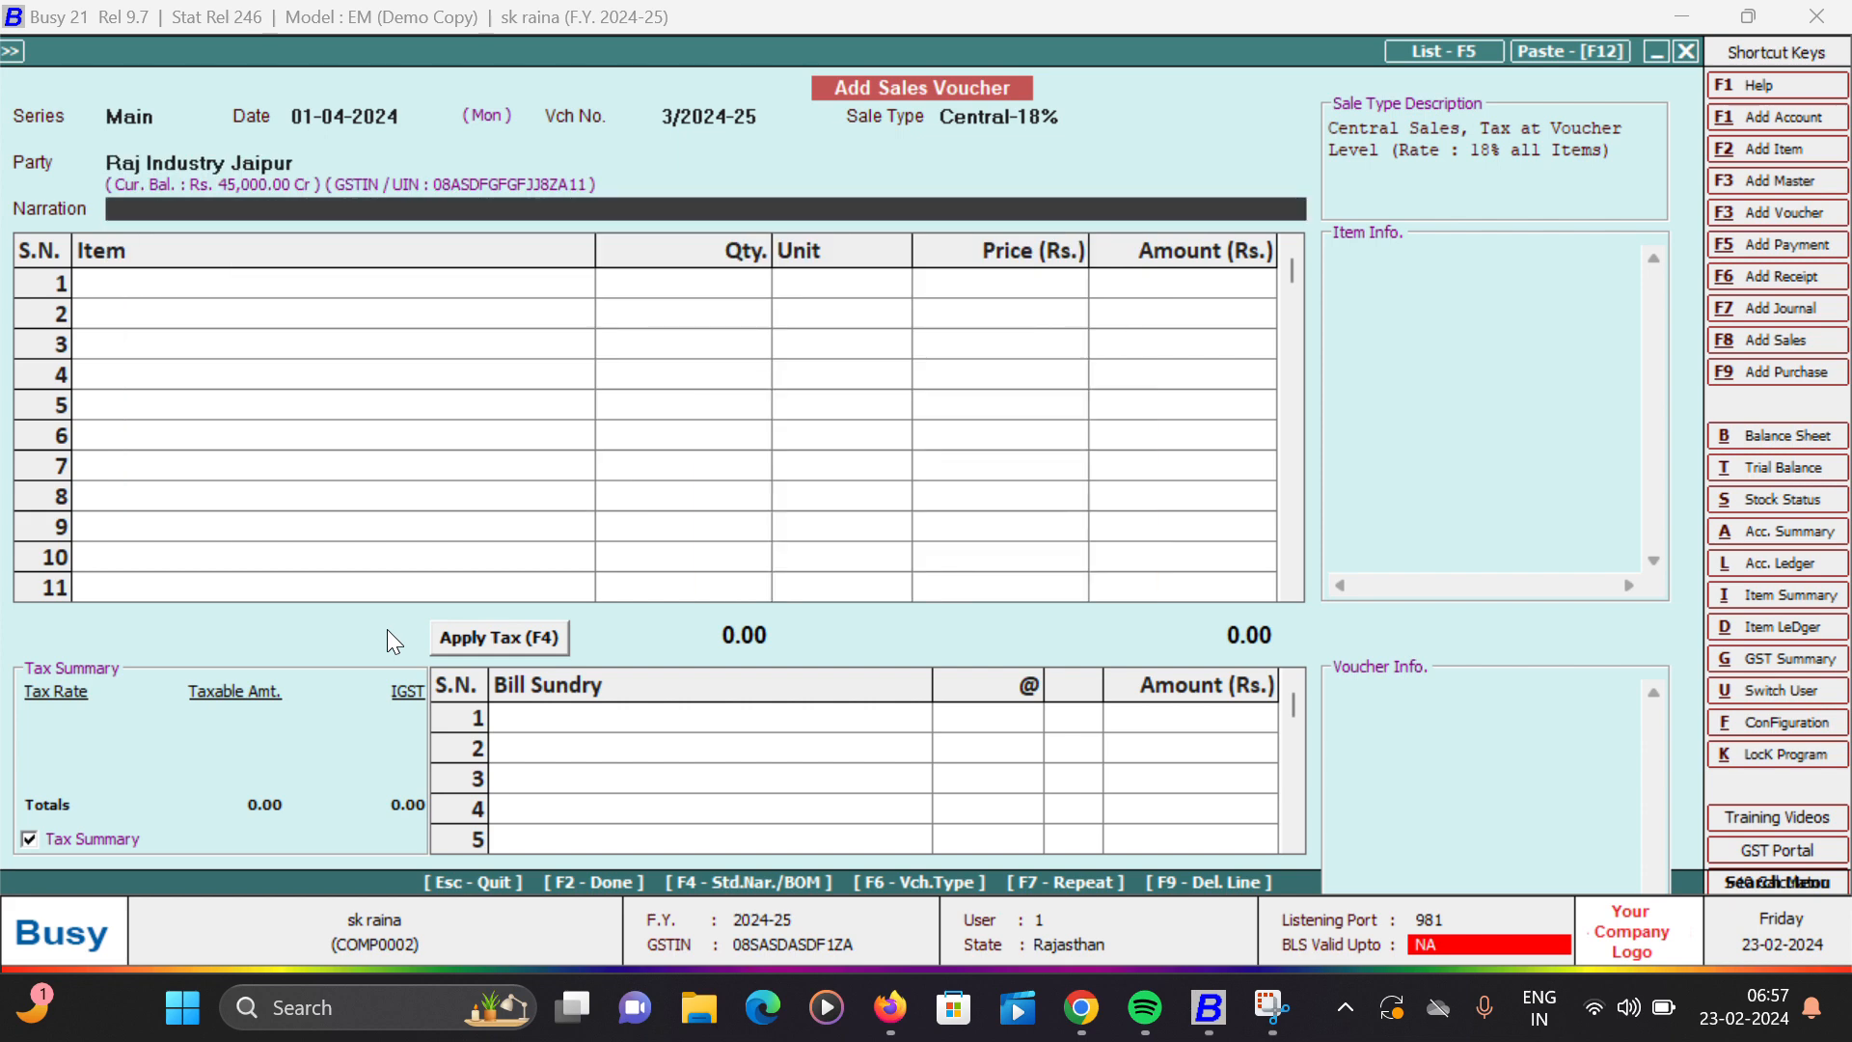
- Change the voucher's sale type to Local-18% and leave the narration empty
key("Up")
key("Up")
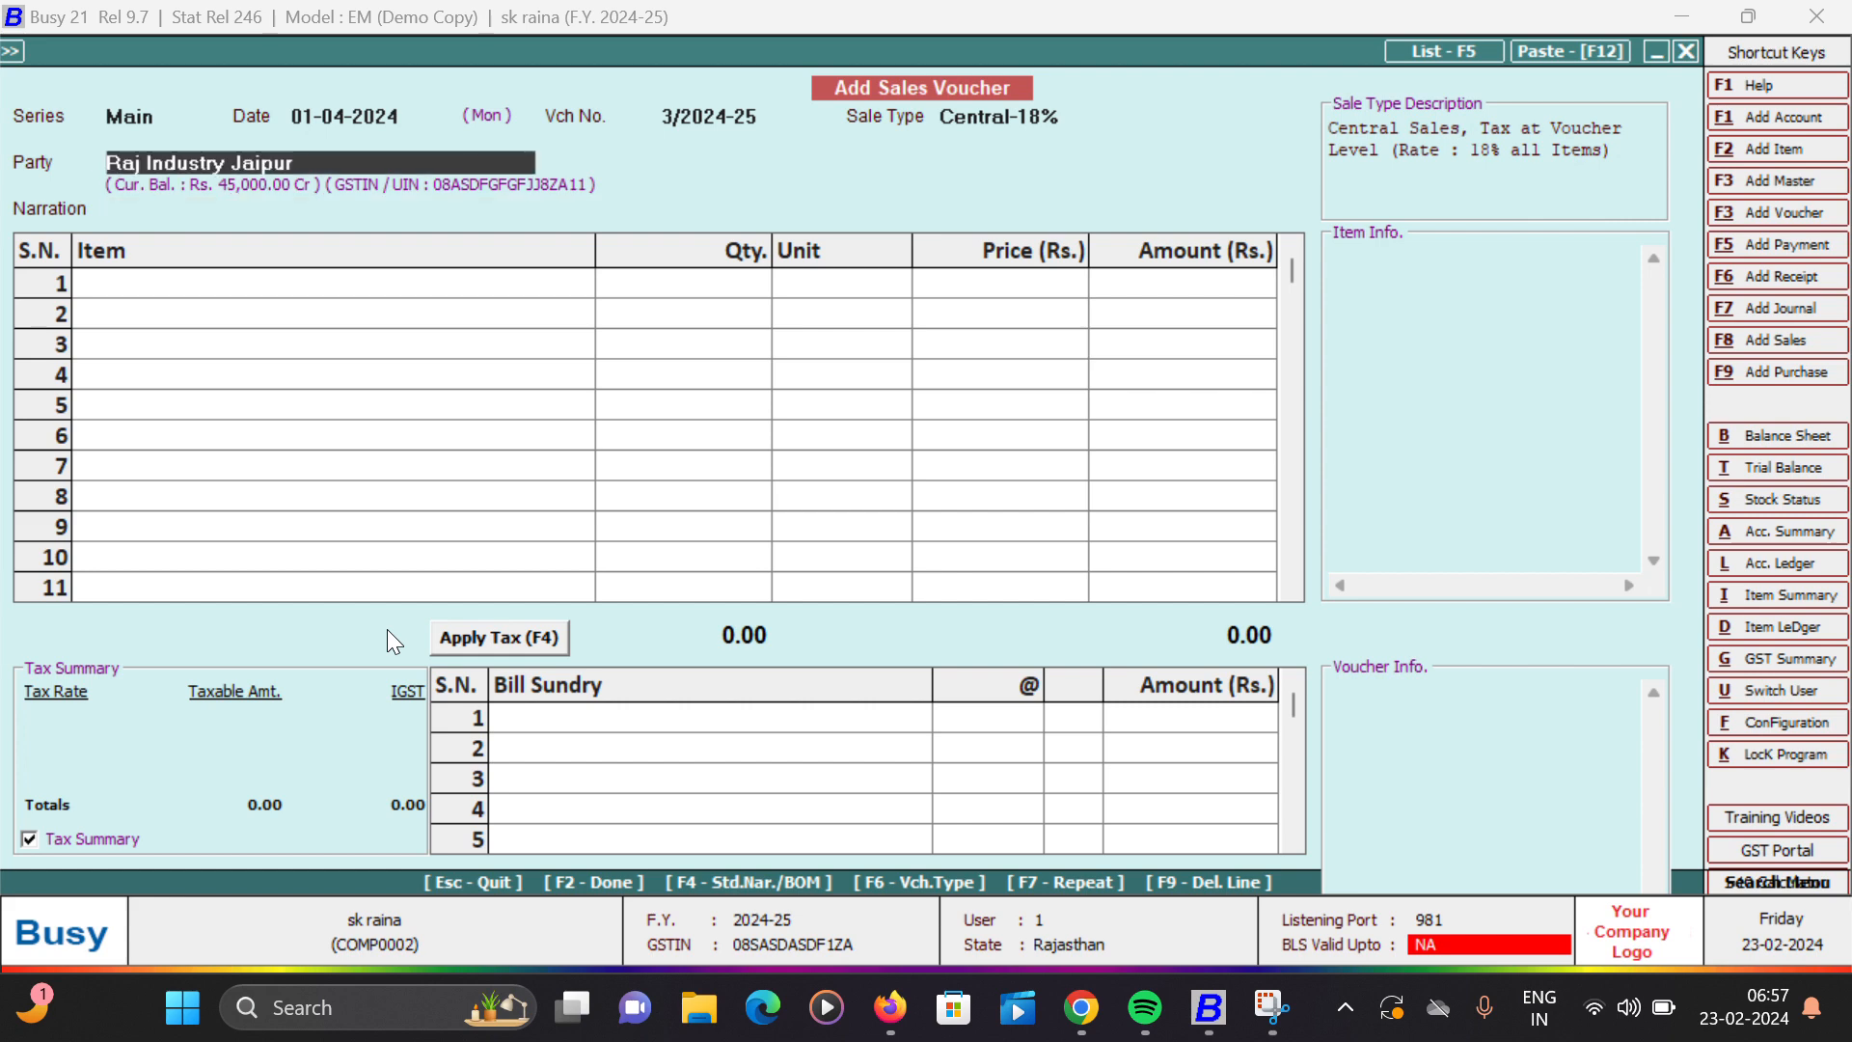
type("l")
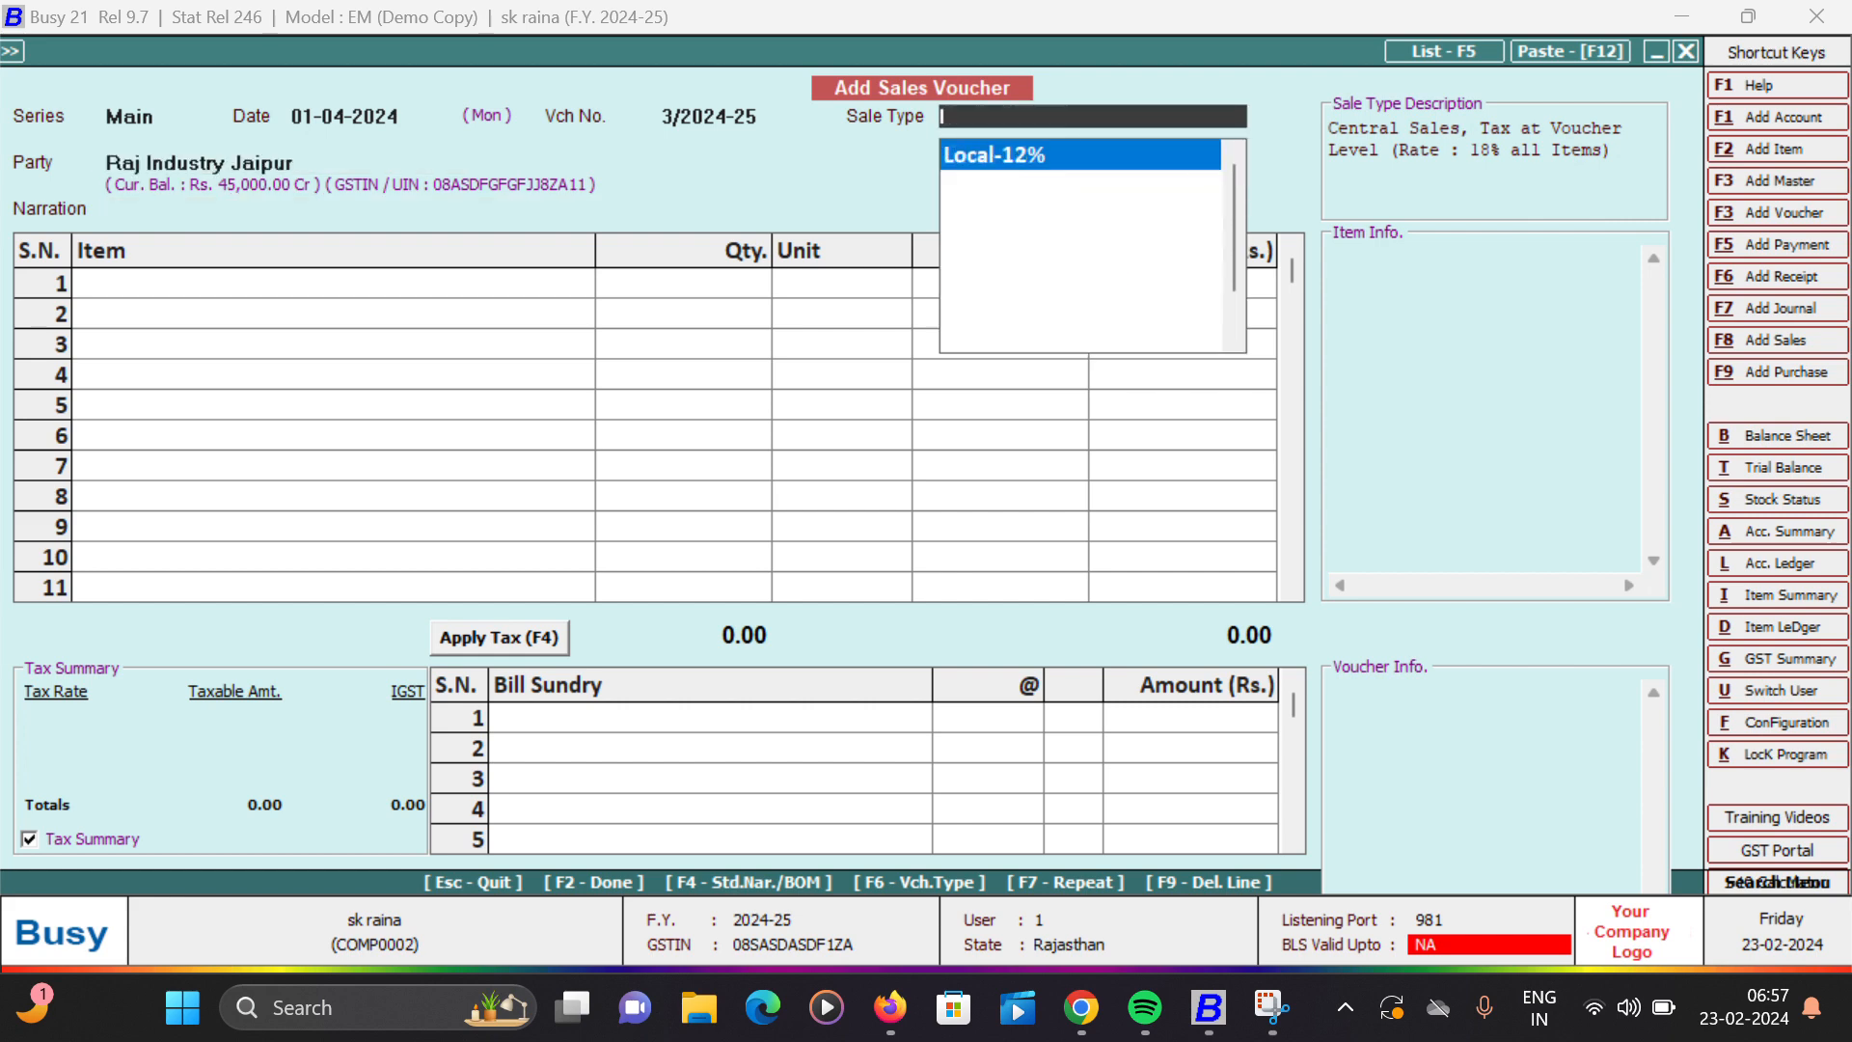
key("Down")
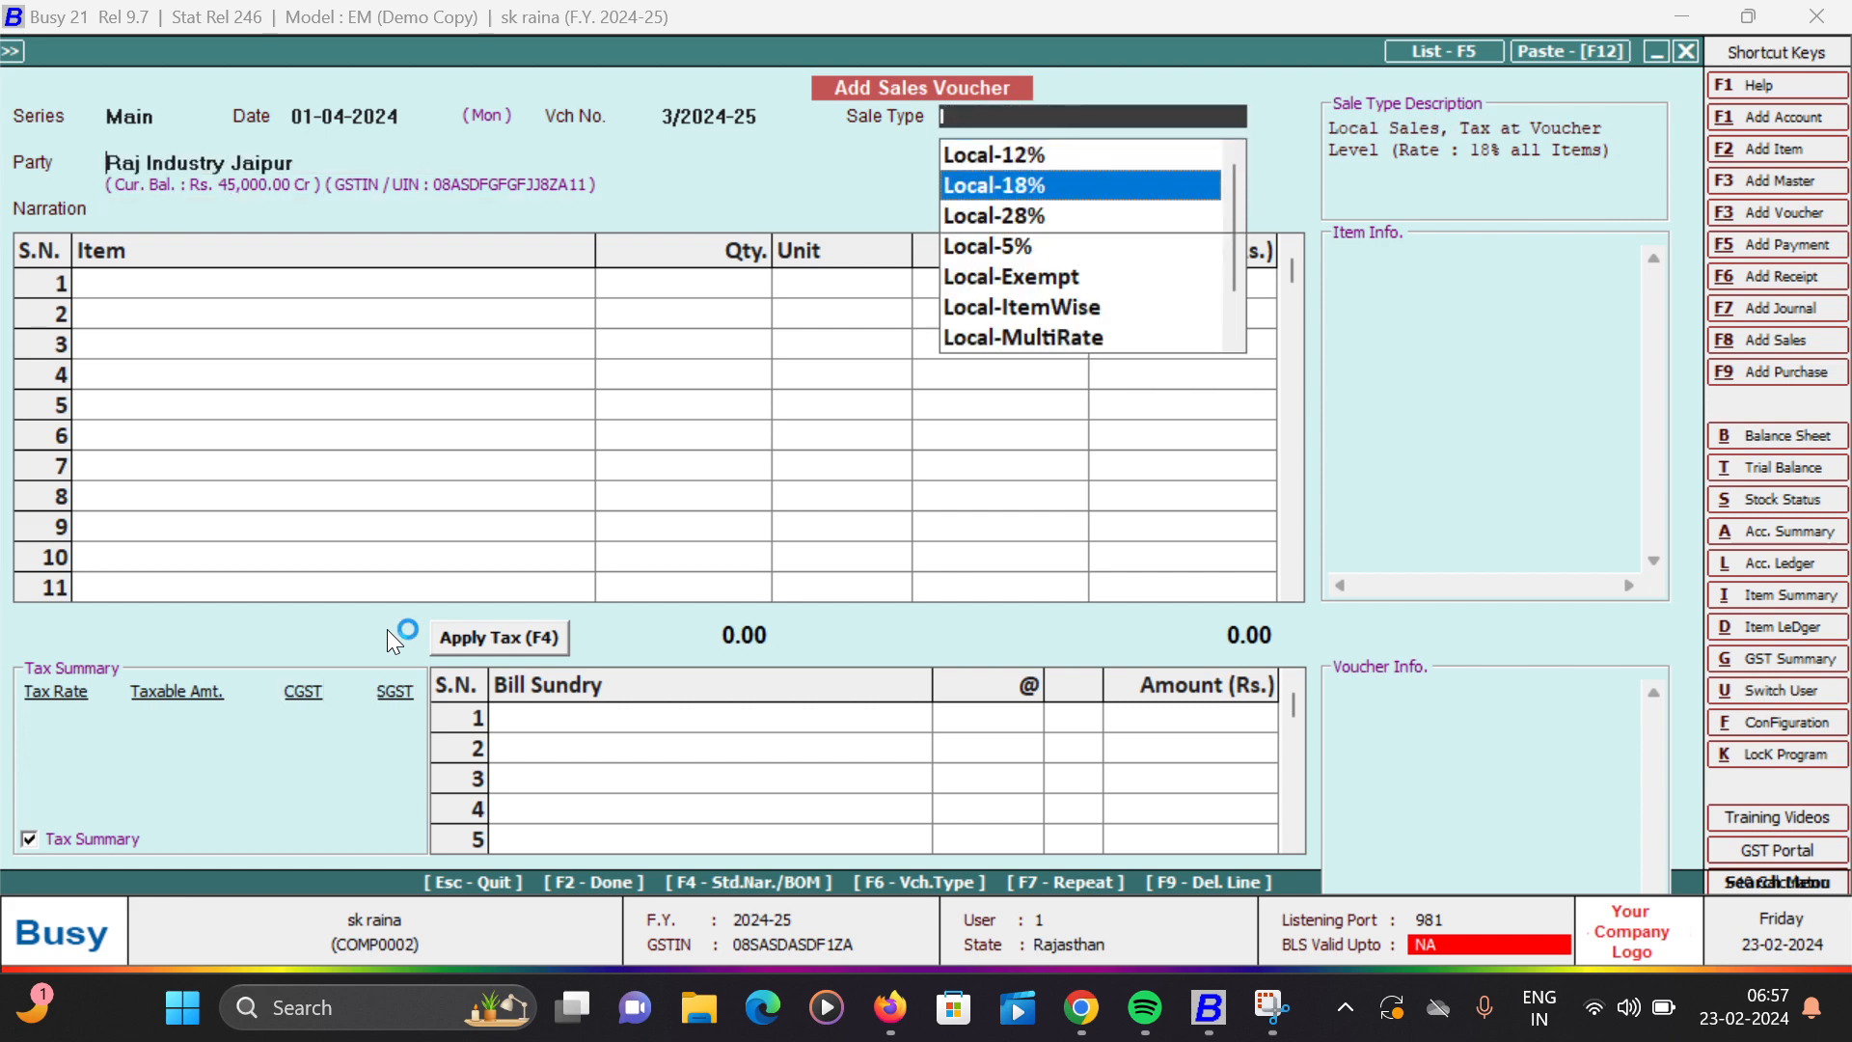
key("Return")
key("y")
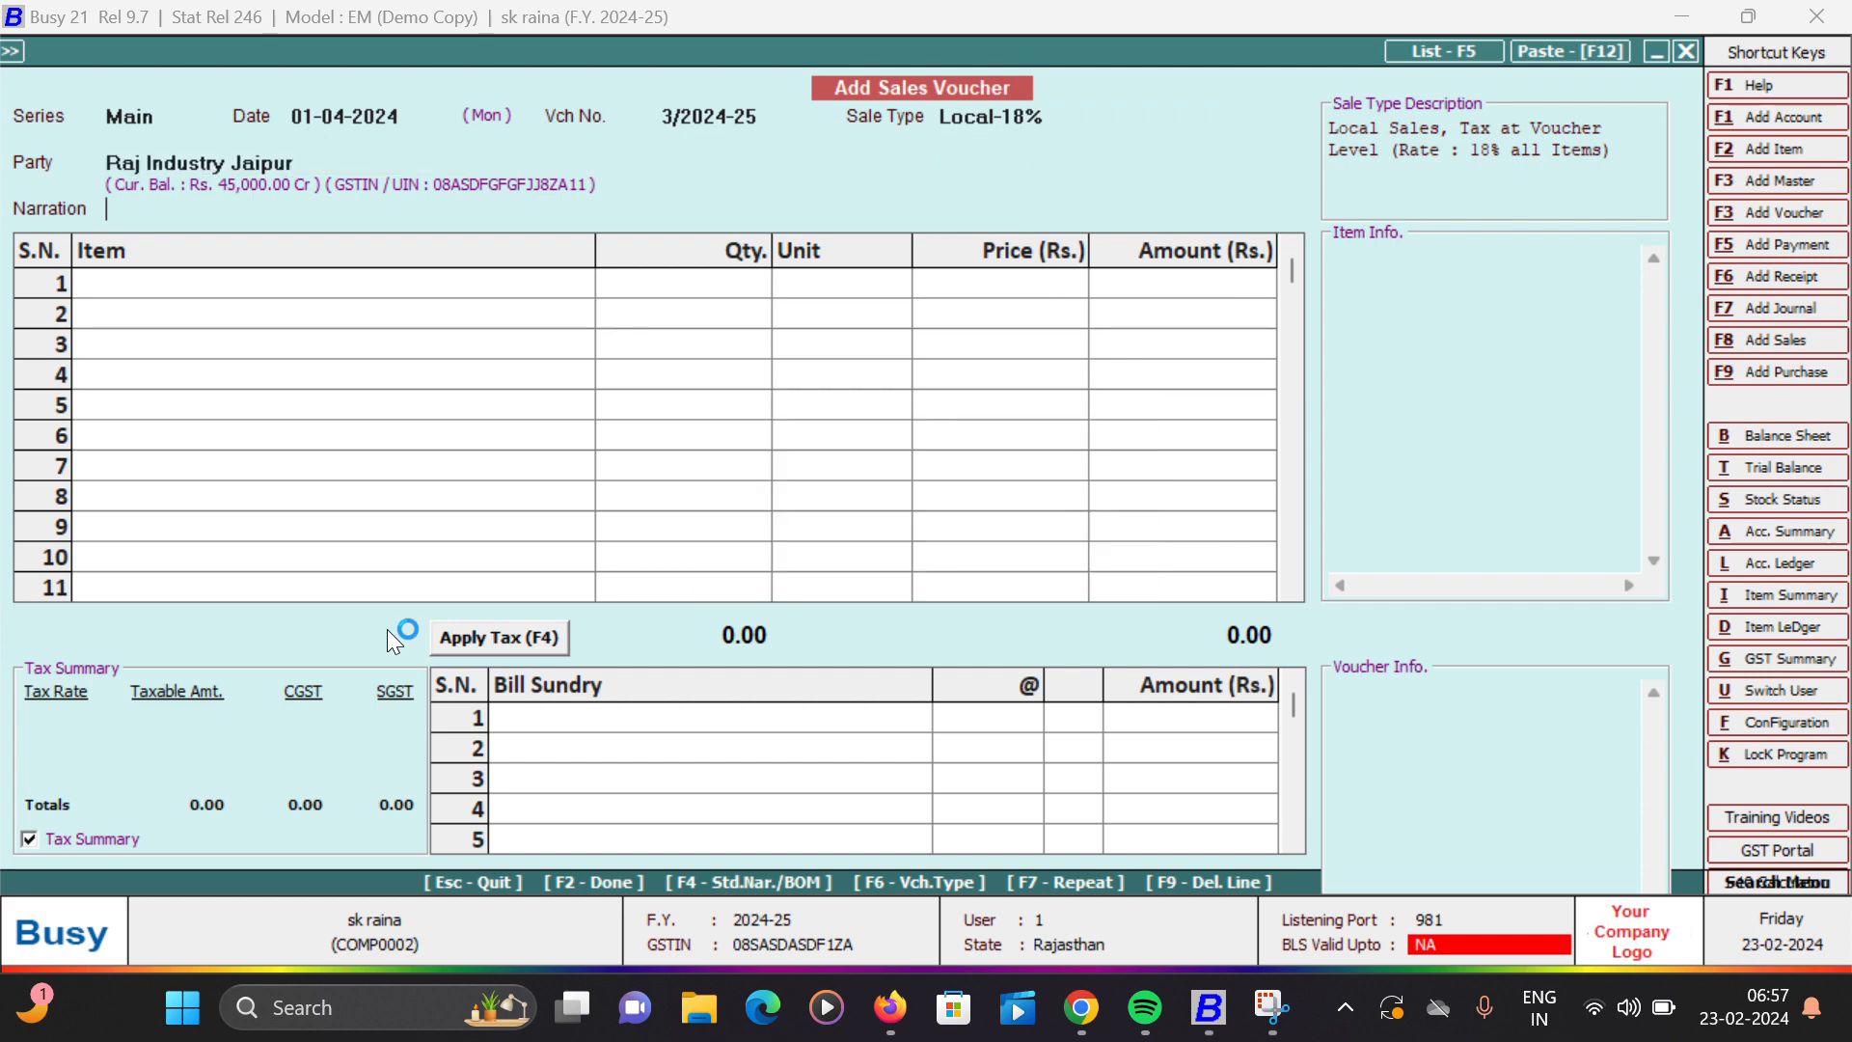
key("Return")
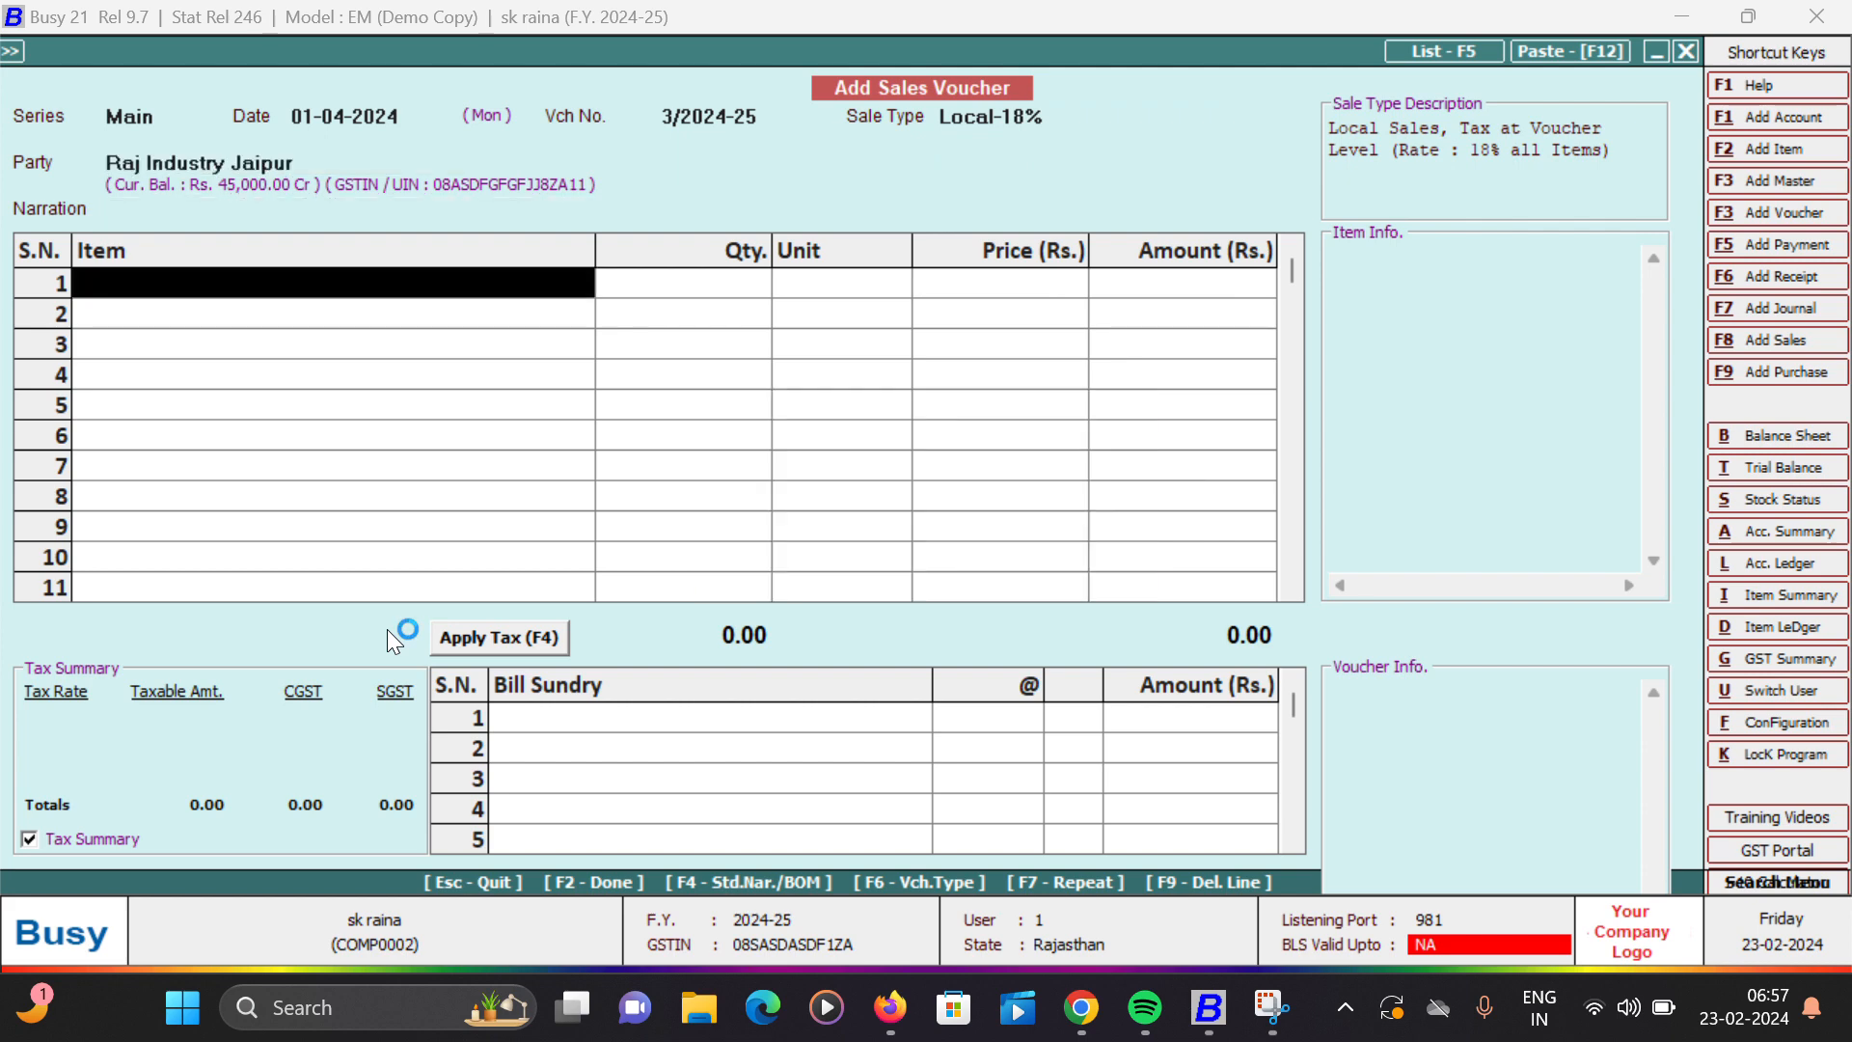
- Enter BODY FRAME as the only item with a quantity of 2 Pcs. at a price of Rs. 40,000
type("y")
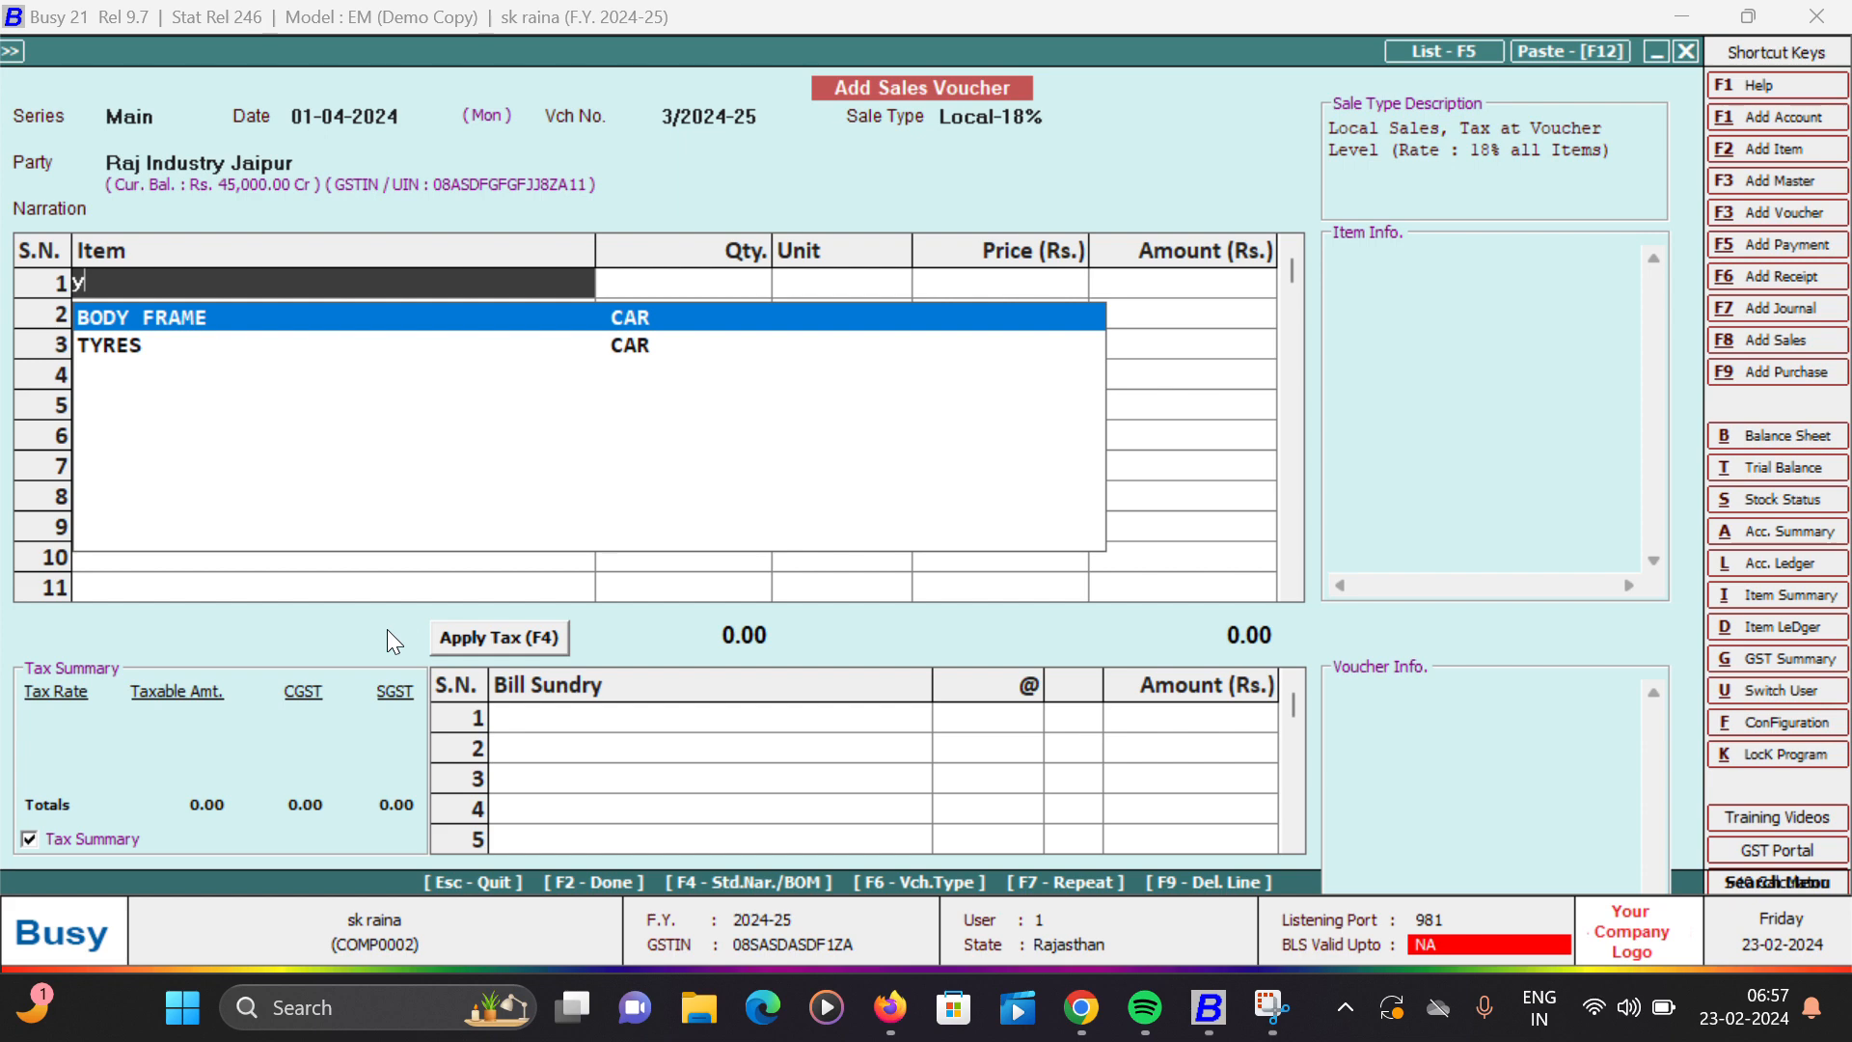
key("Return")
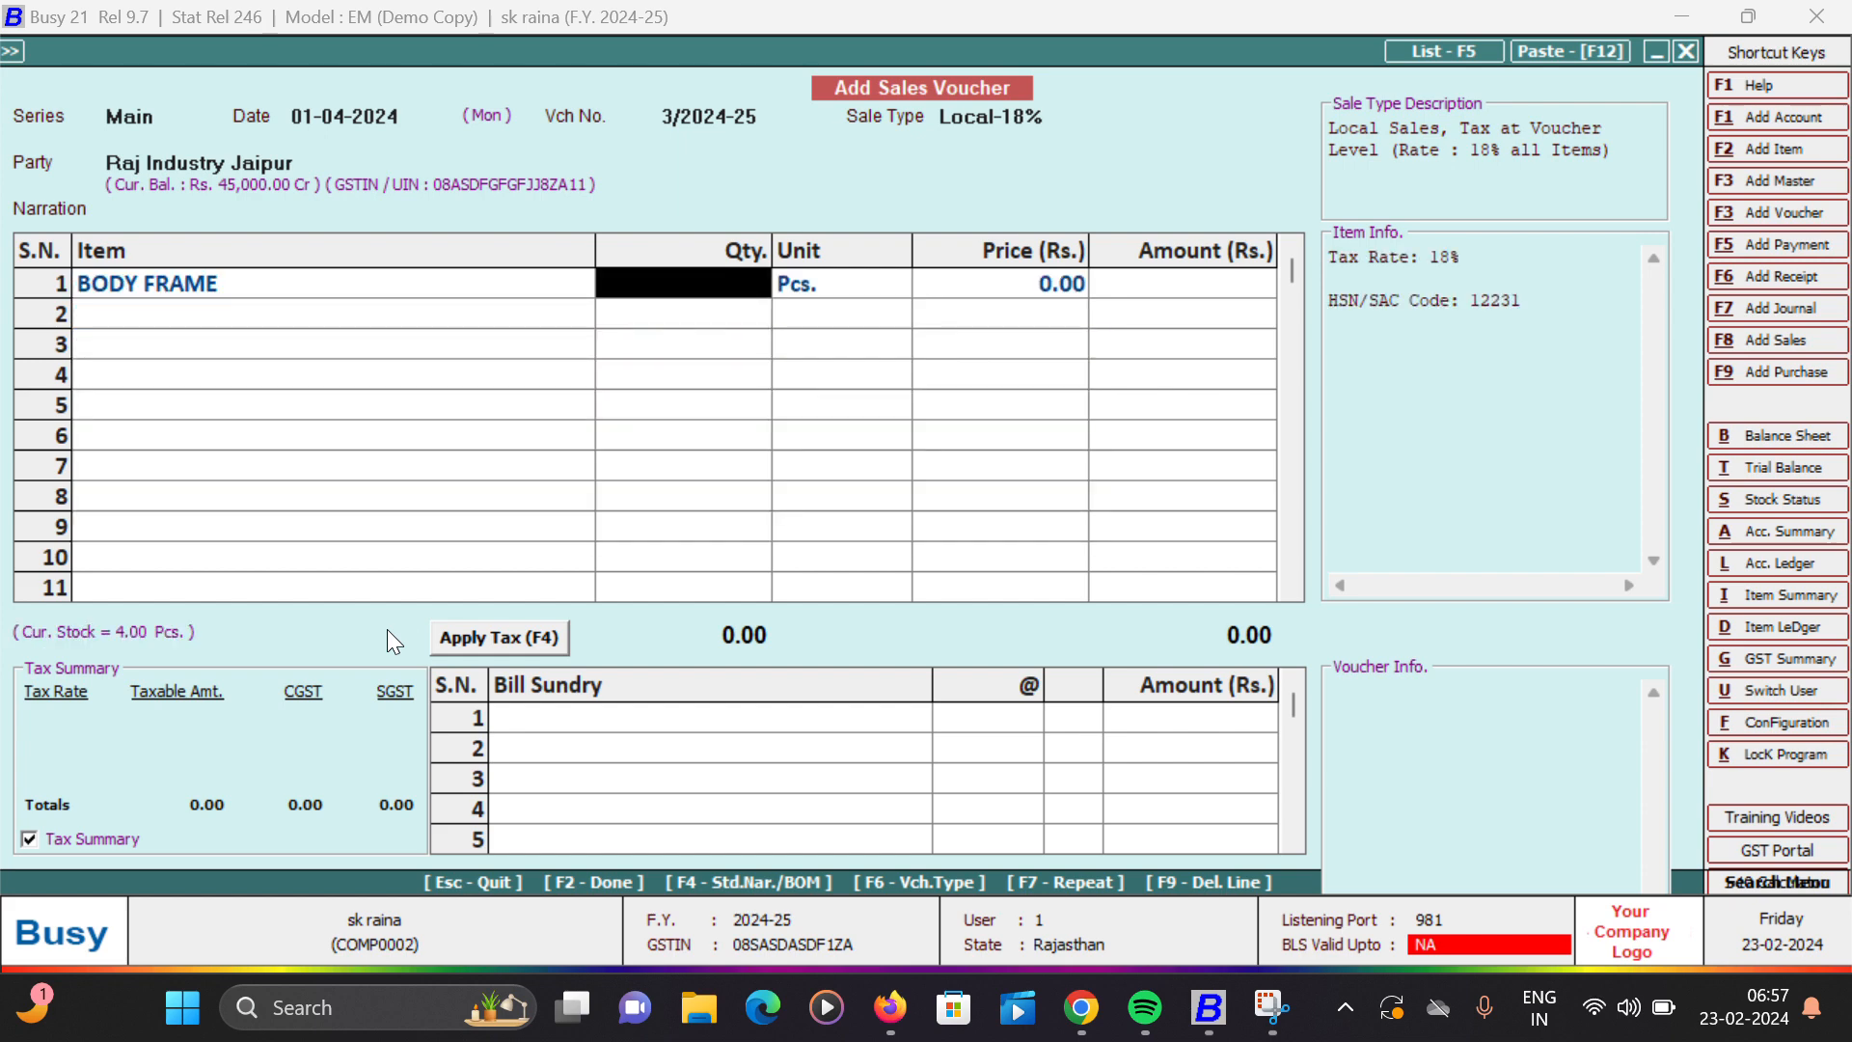
type("2")
key("Return")
key("Return")
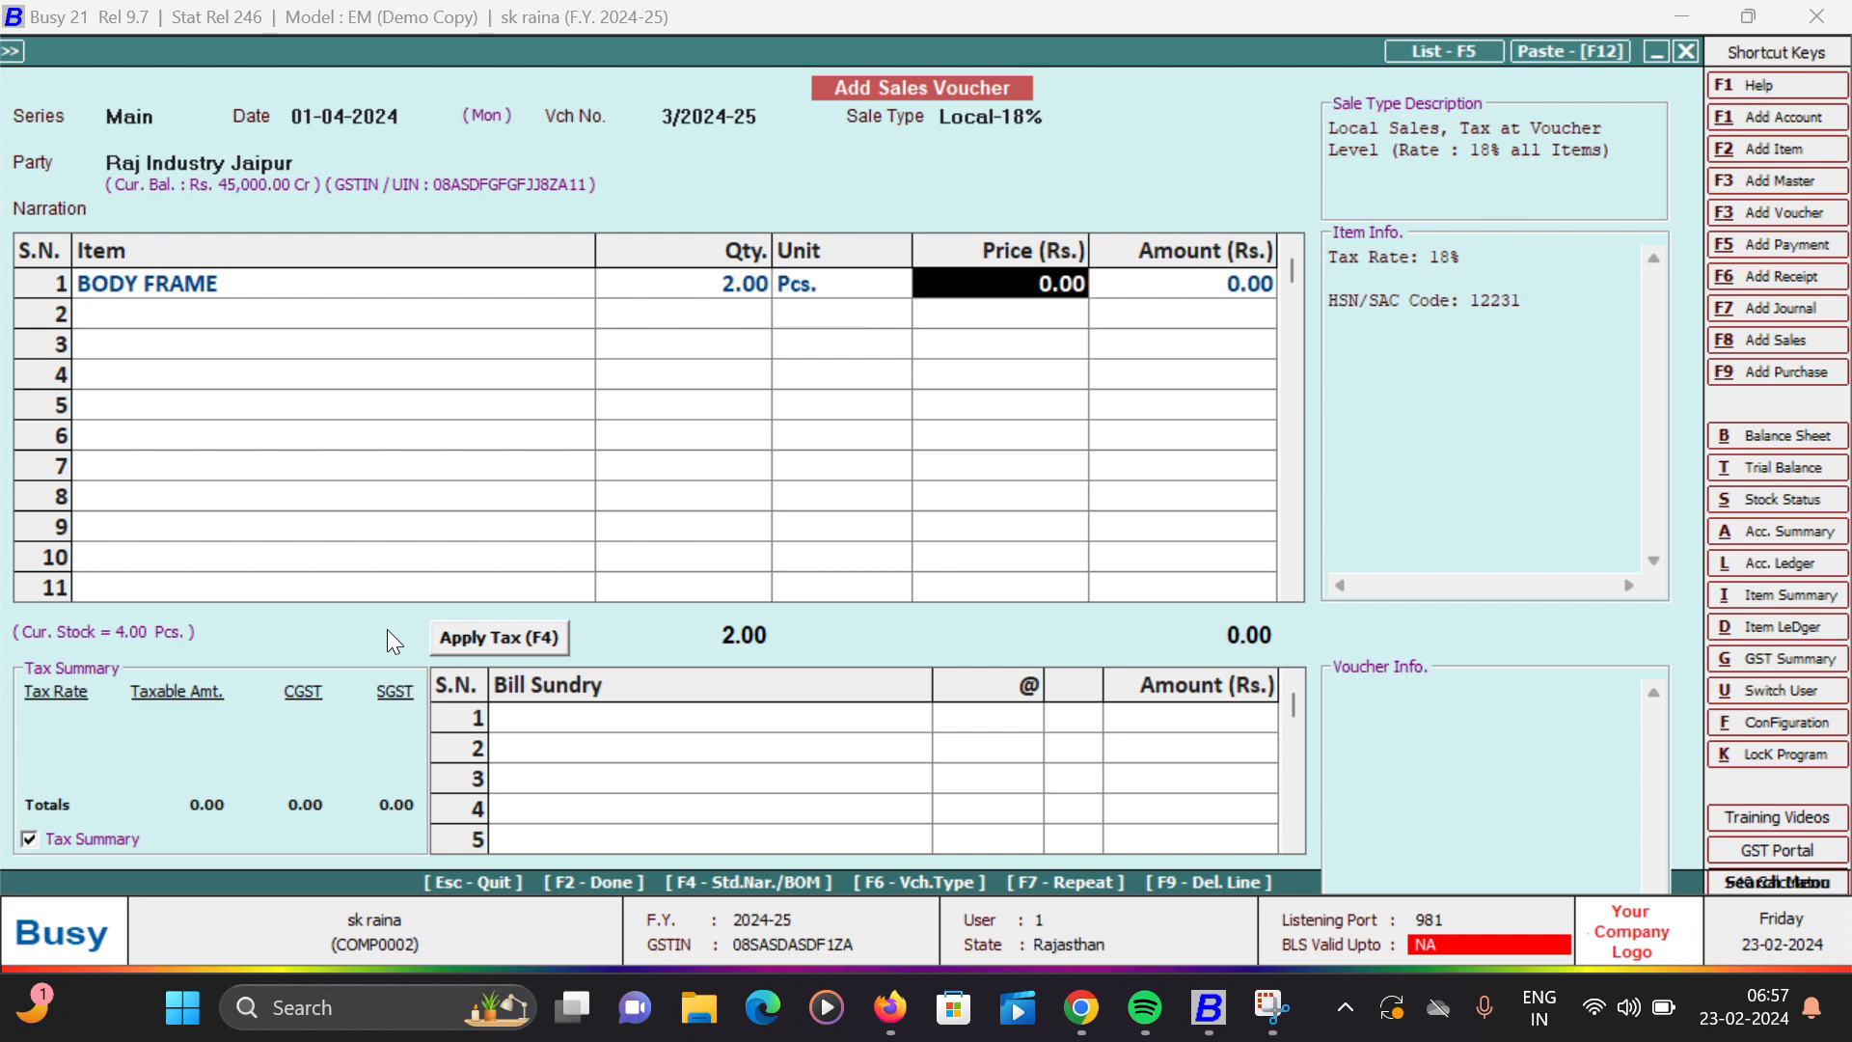
type("400")
type("00")
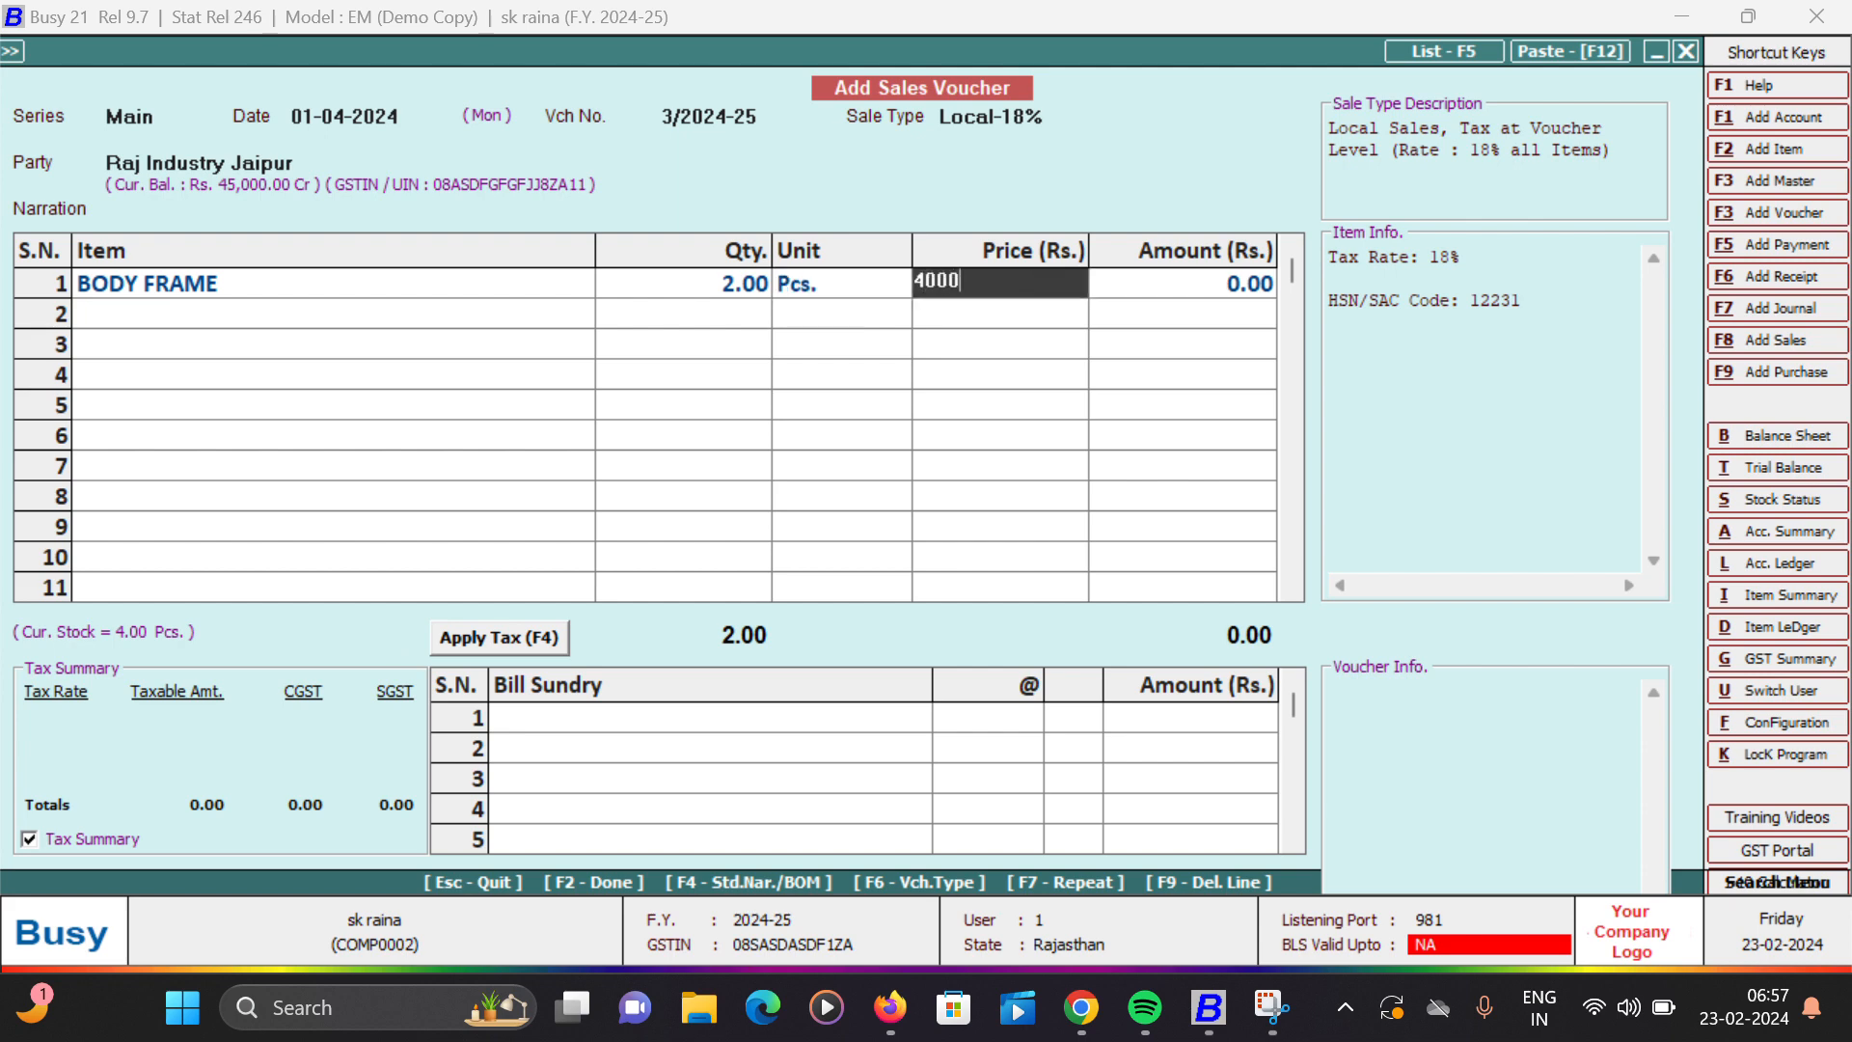
key("Return")
key("Return")
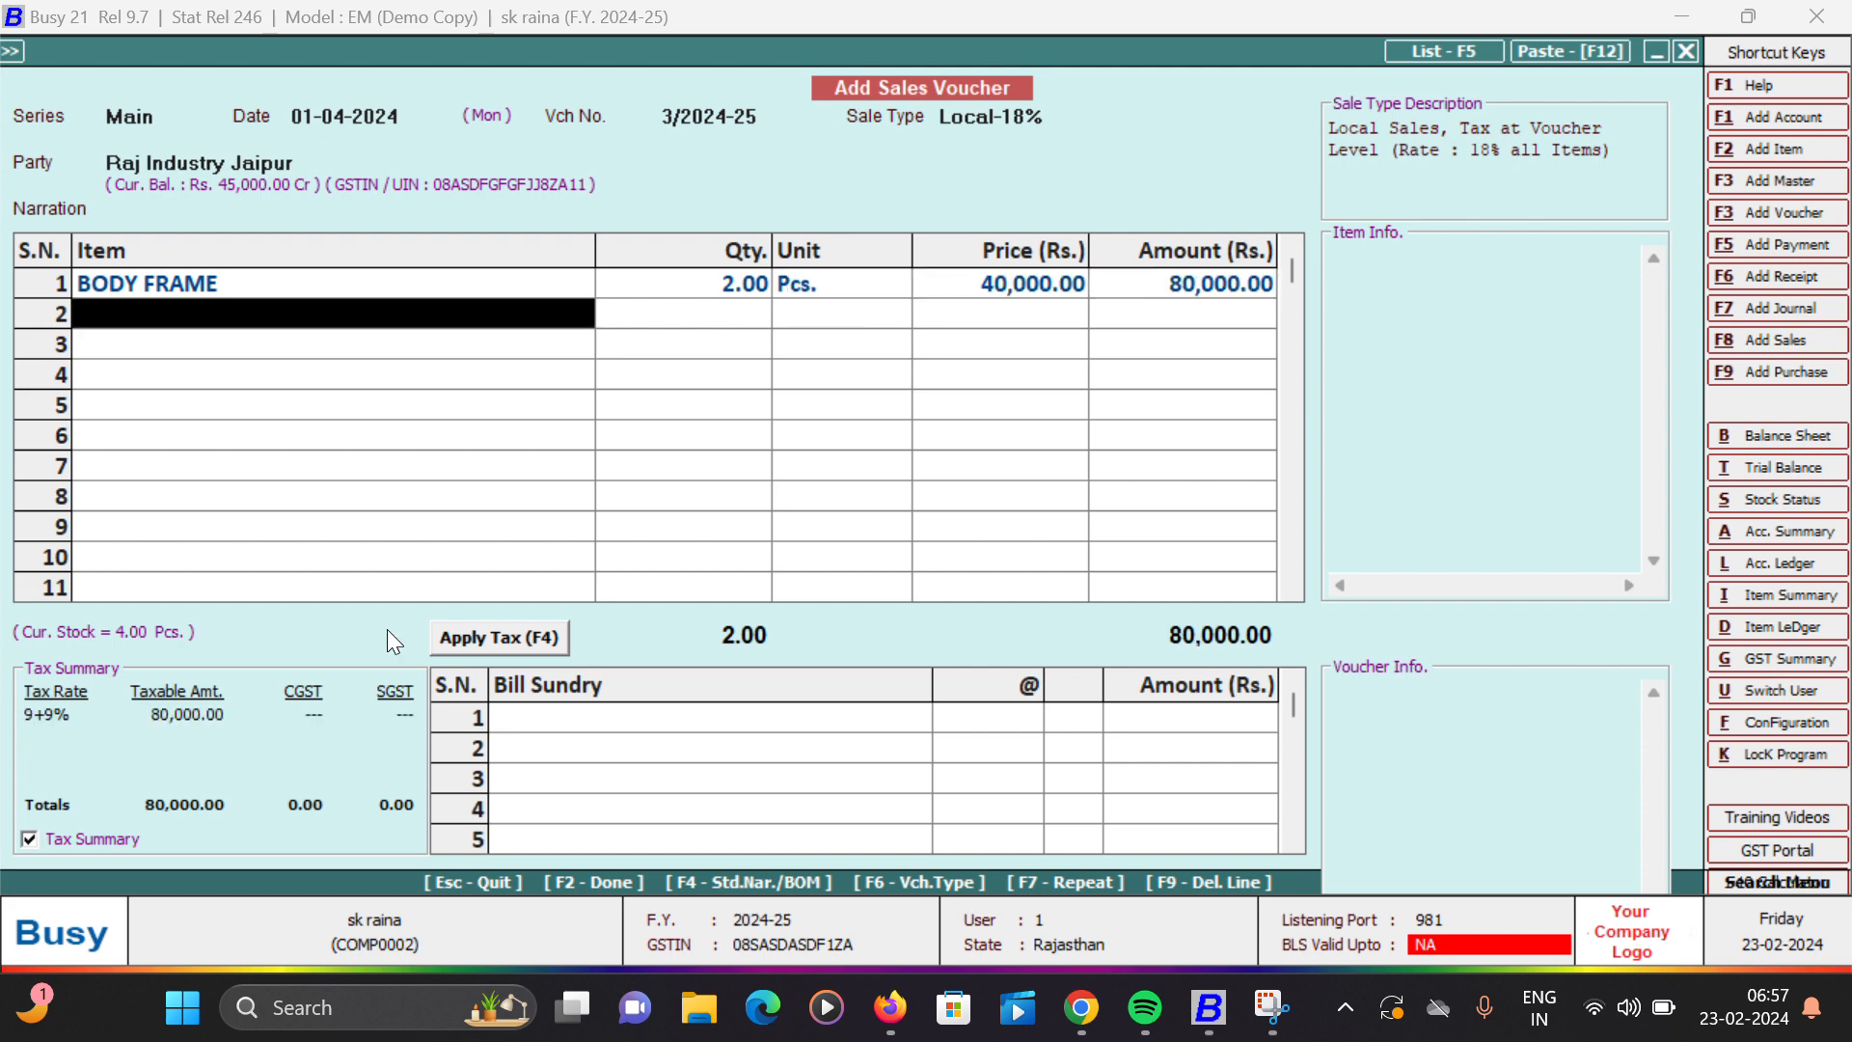
key("Return")
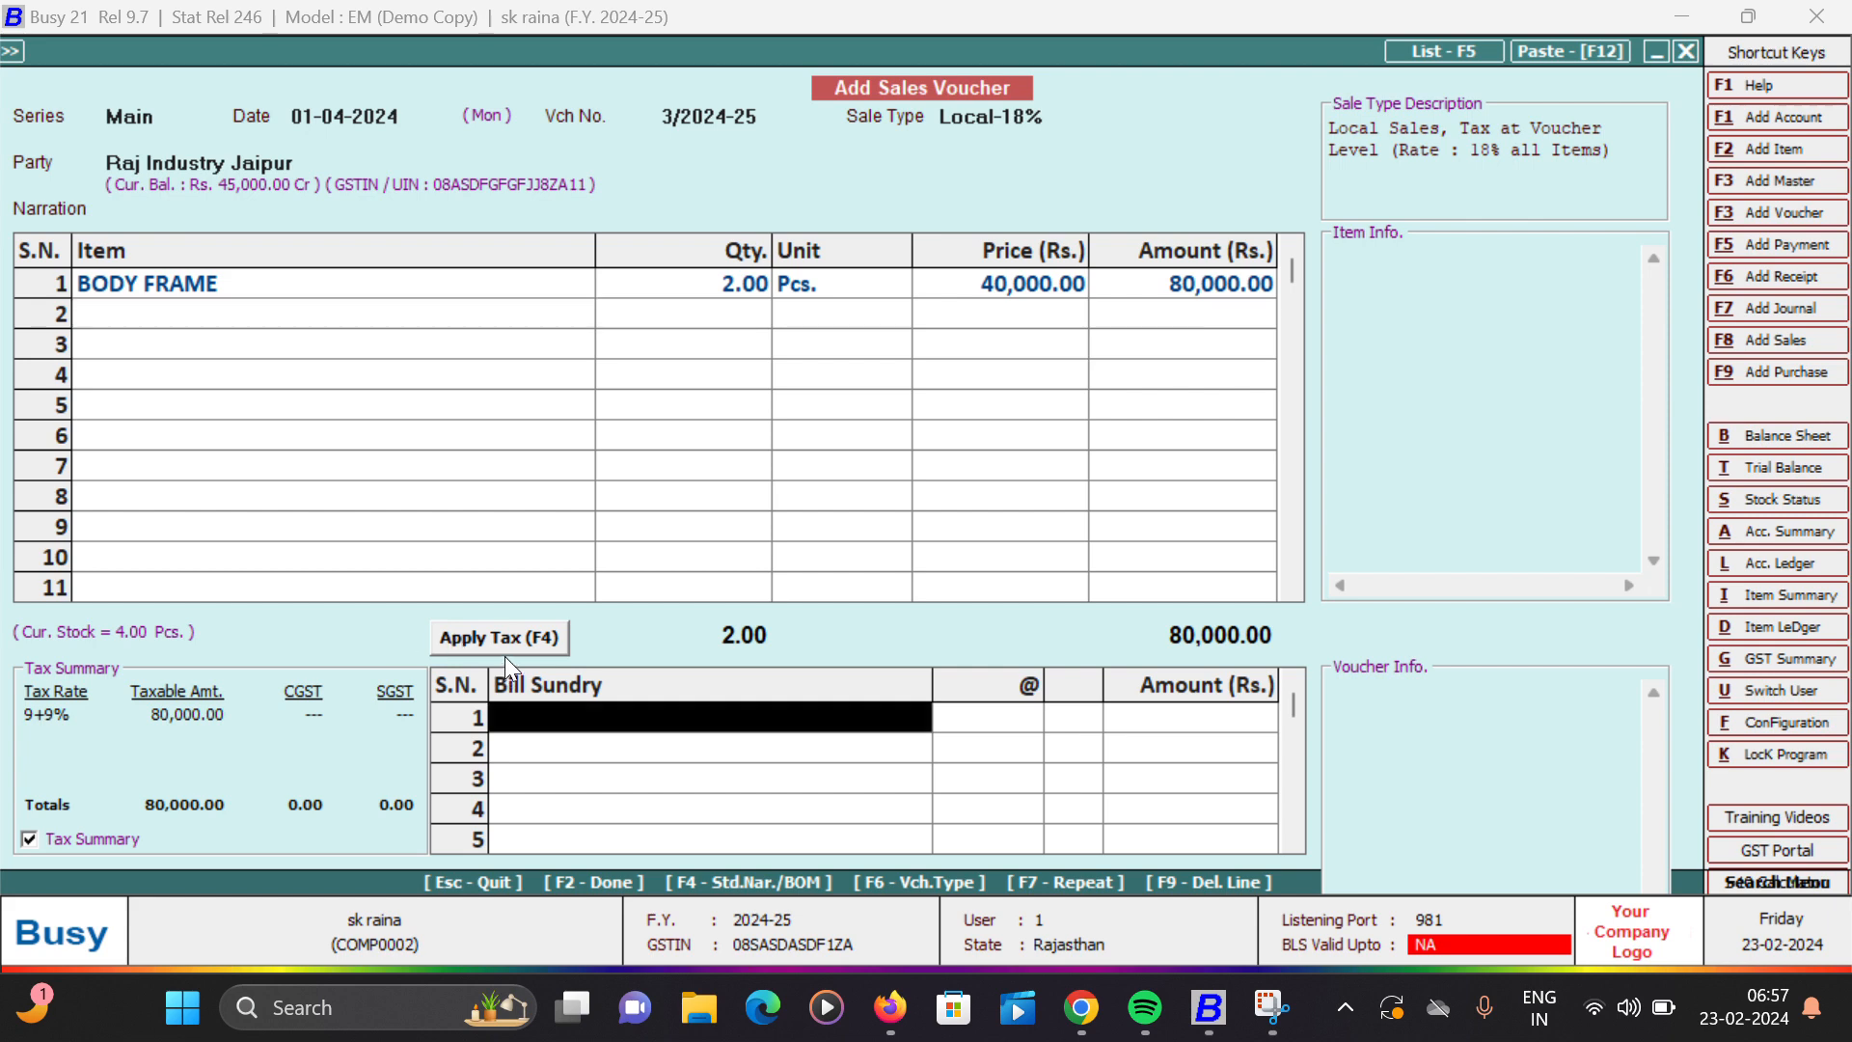
- Apply the CGST and SGST taxes to the voucher and submit it, choosing to continue past the GSTIN check
left_click(507, 631)
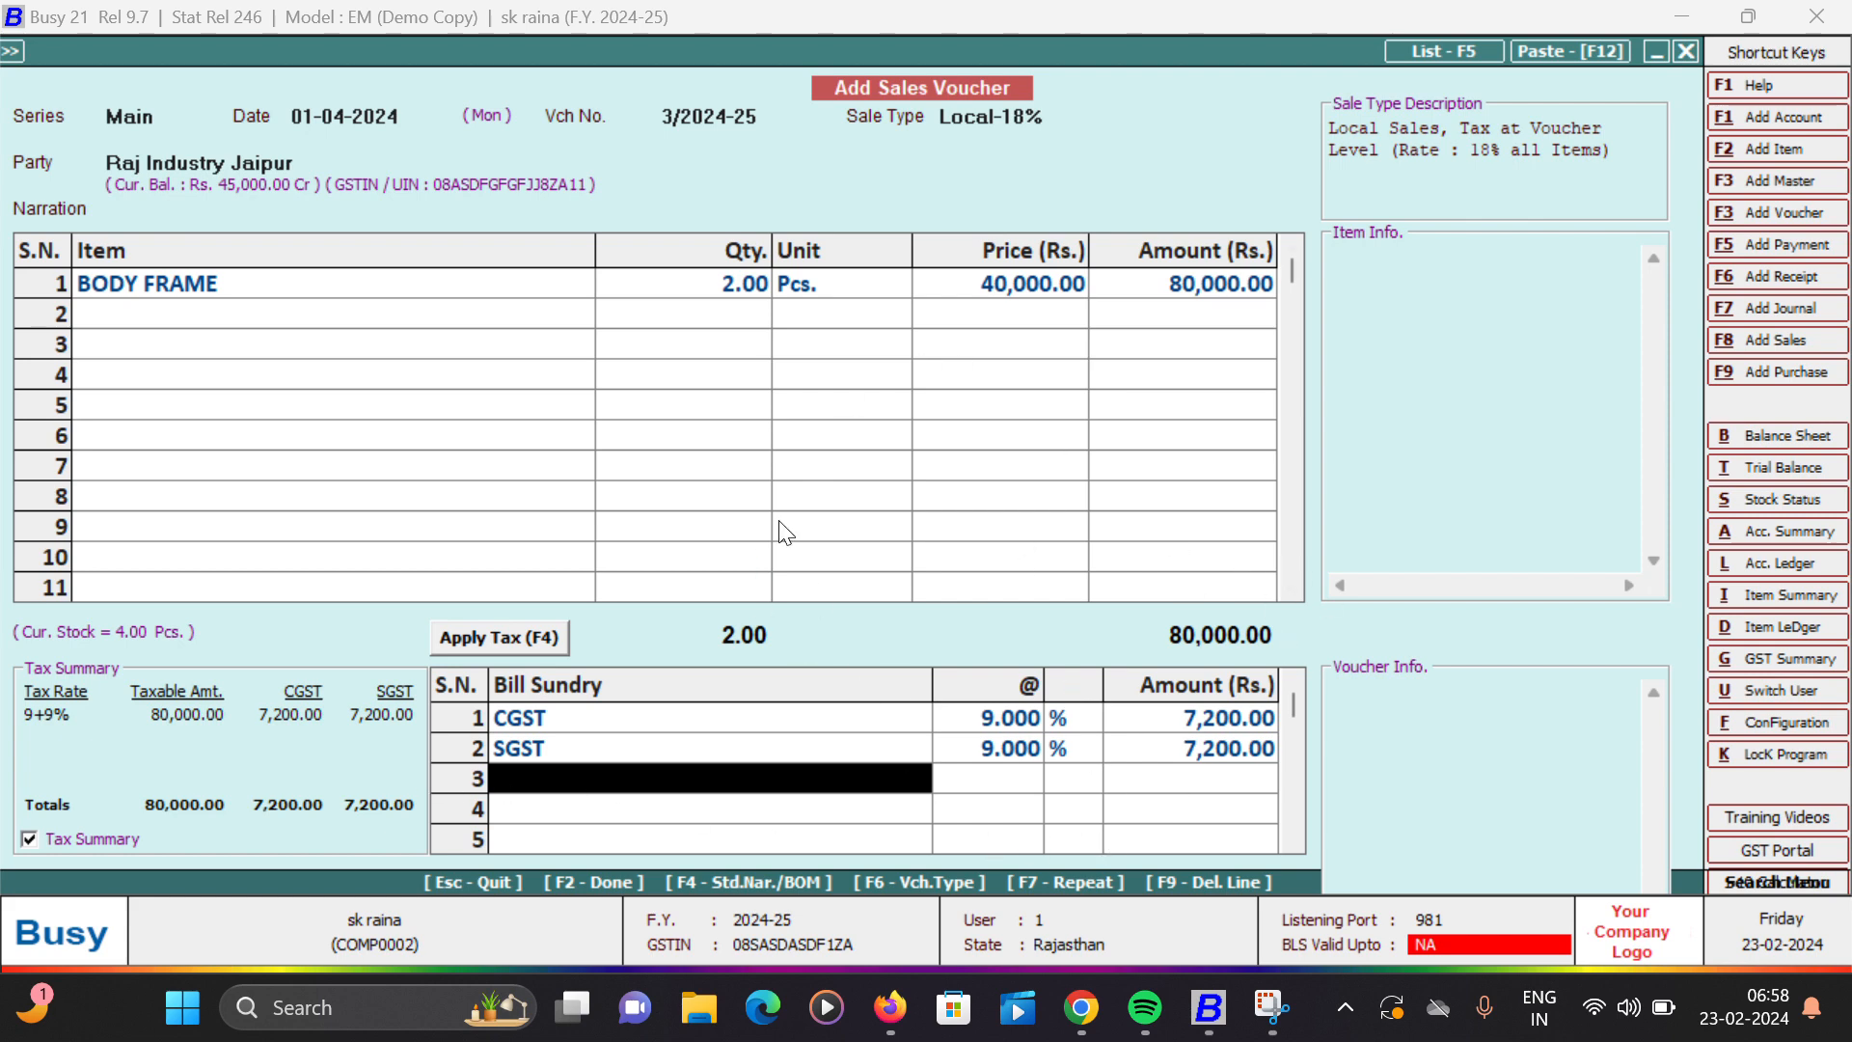
key("F2")
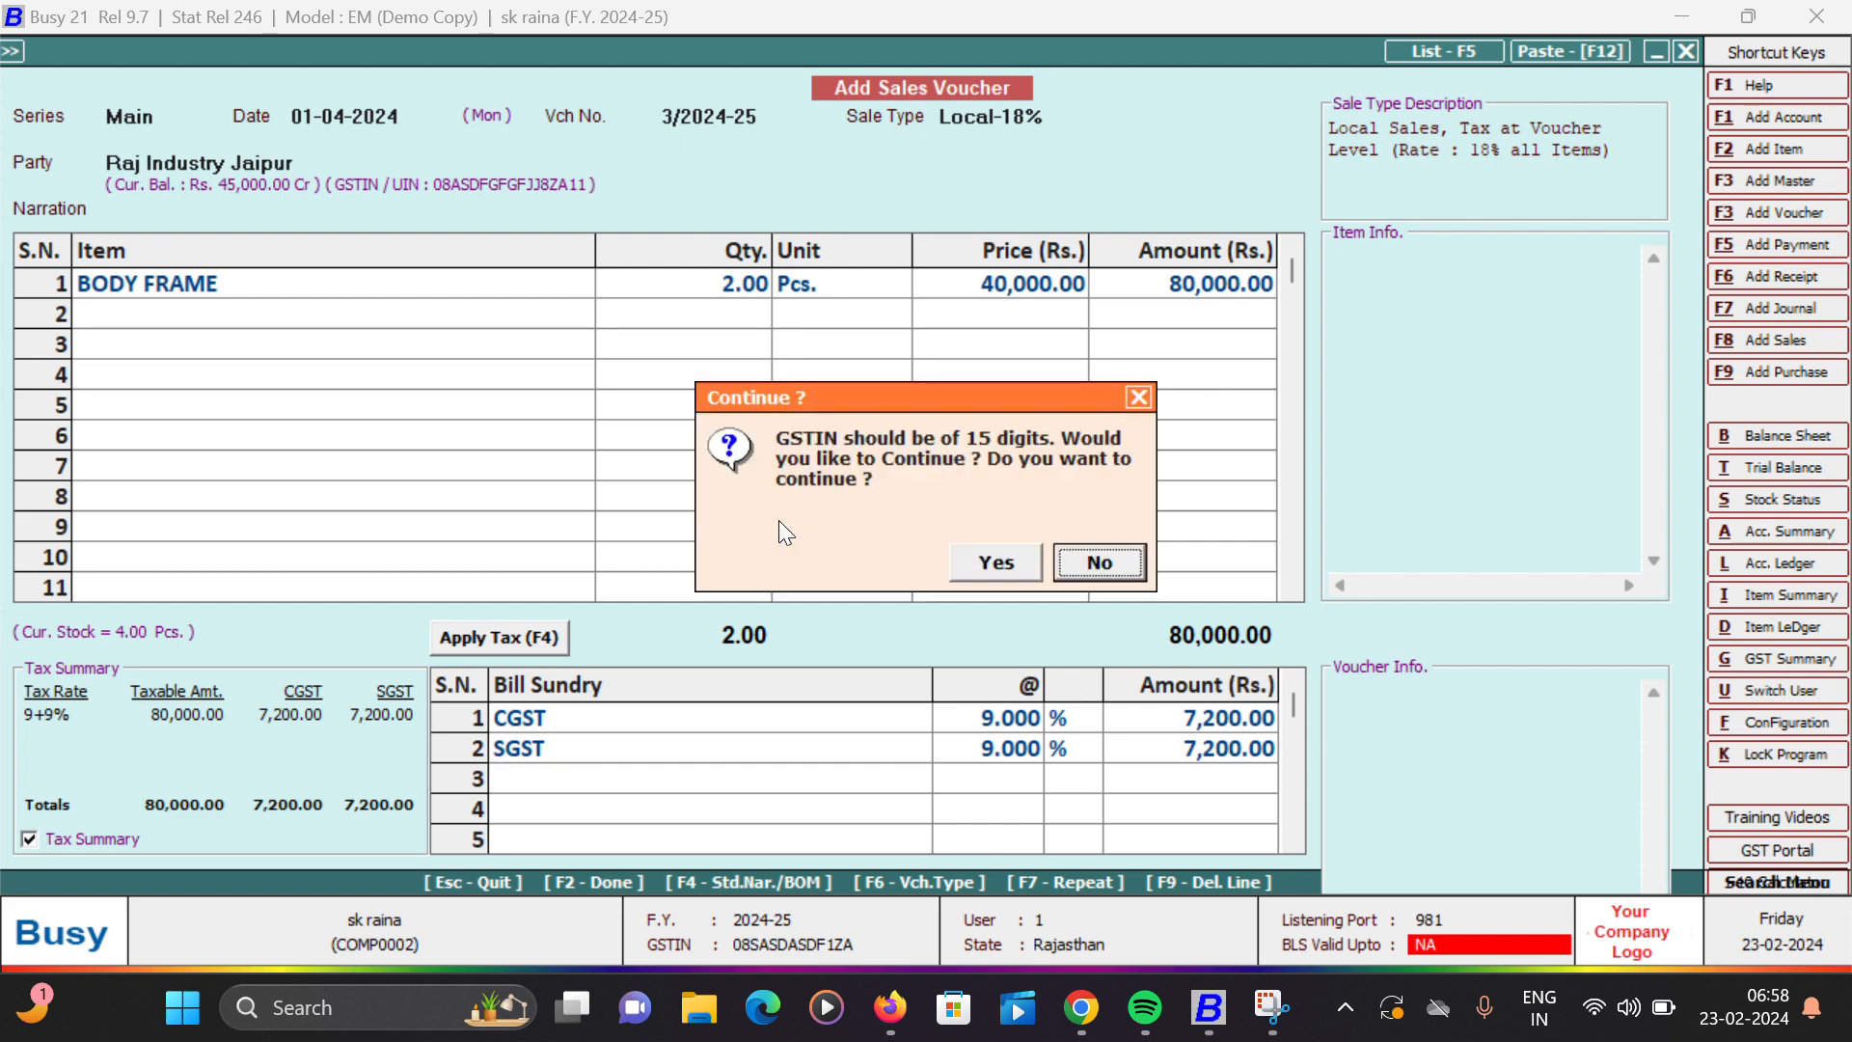
key("Left")
key("Return")
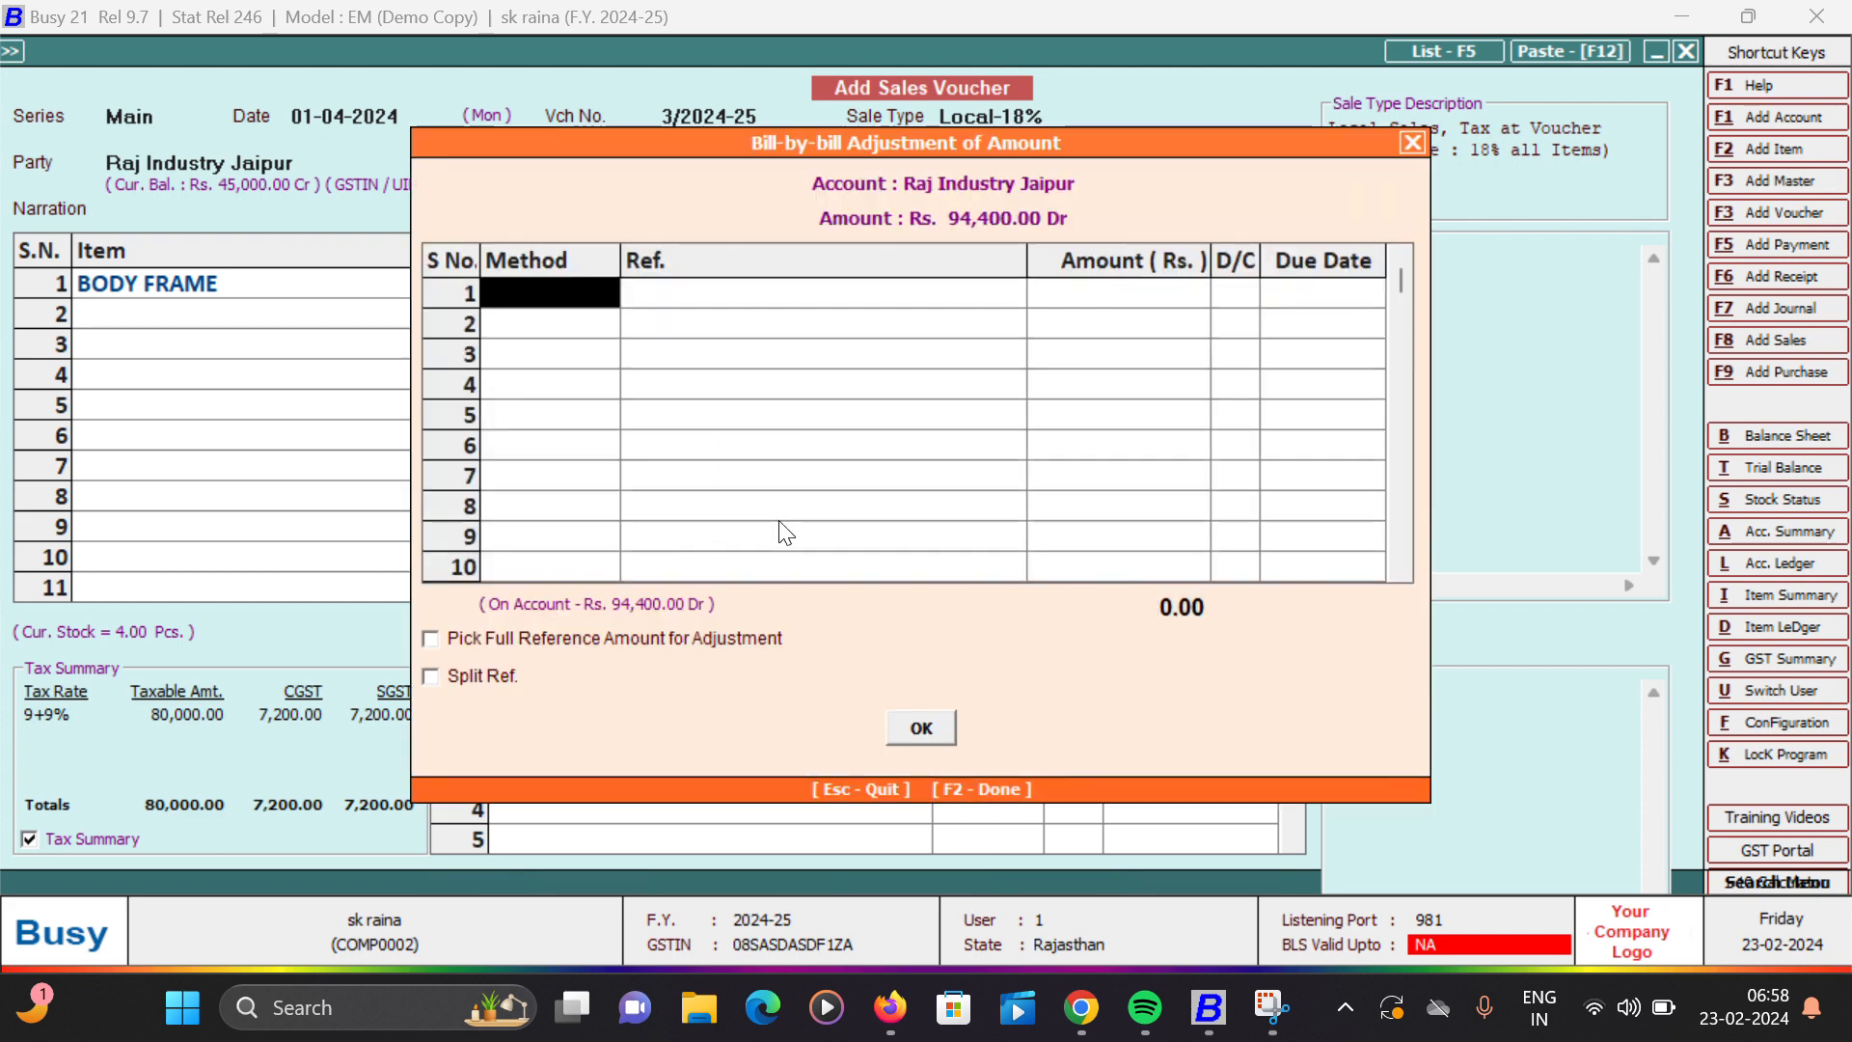
- Allocate the full Rs. 94,400 bill to a new reference 3/2024-25 due 01-04-2024 and accept the adjustment
key("space")
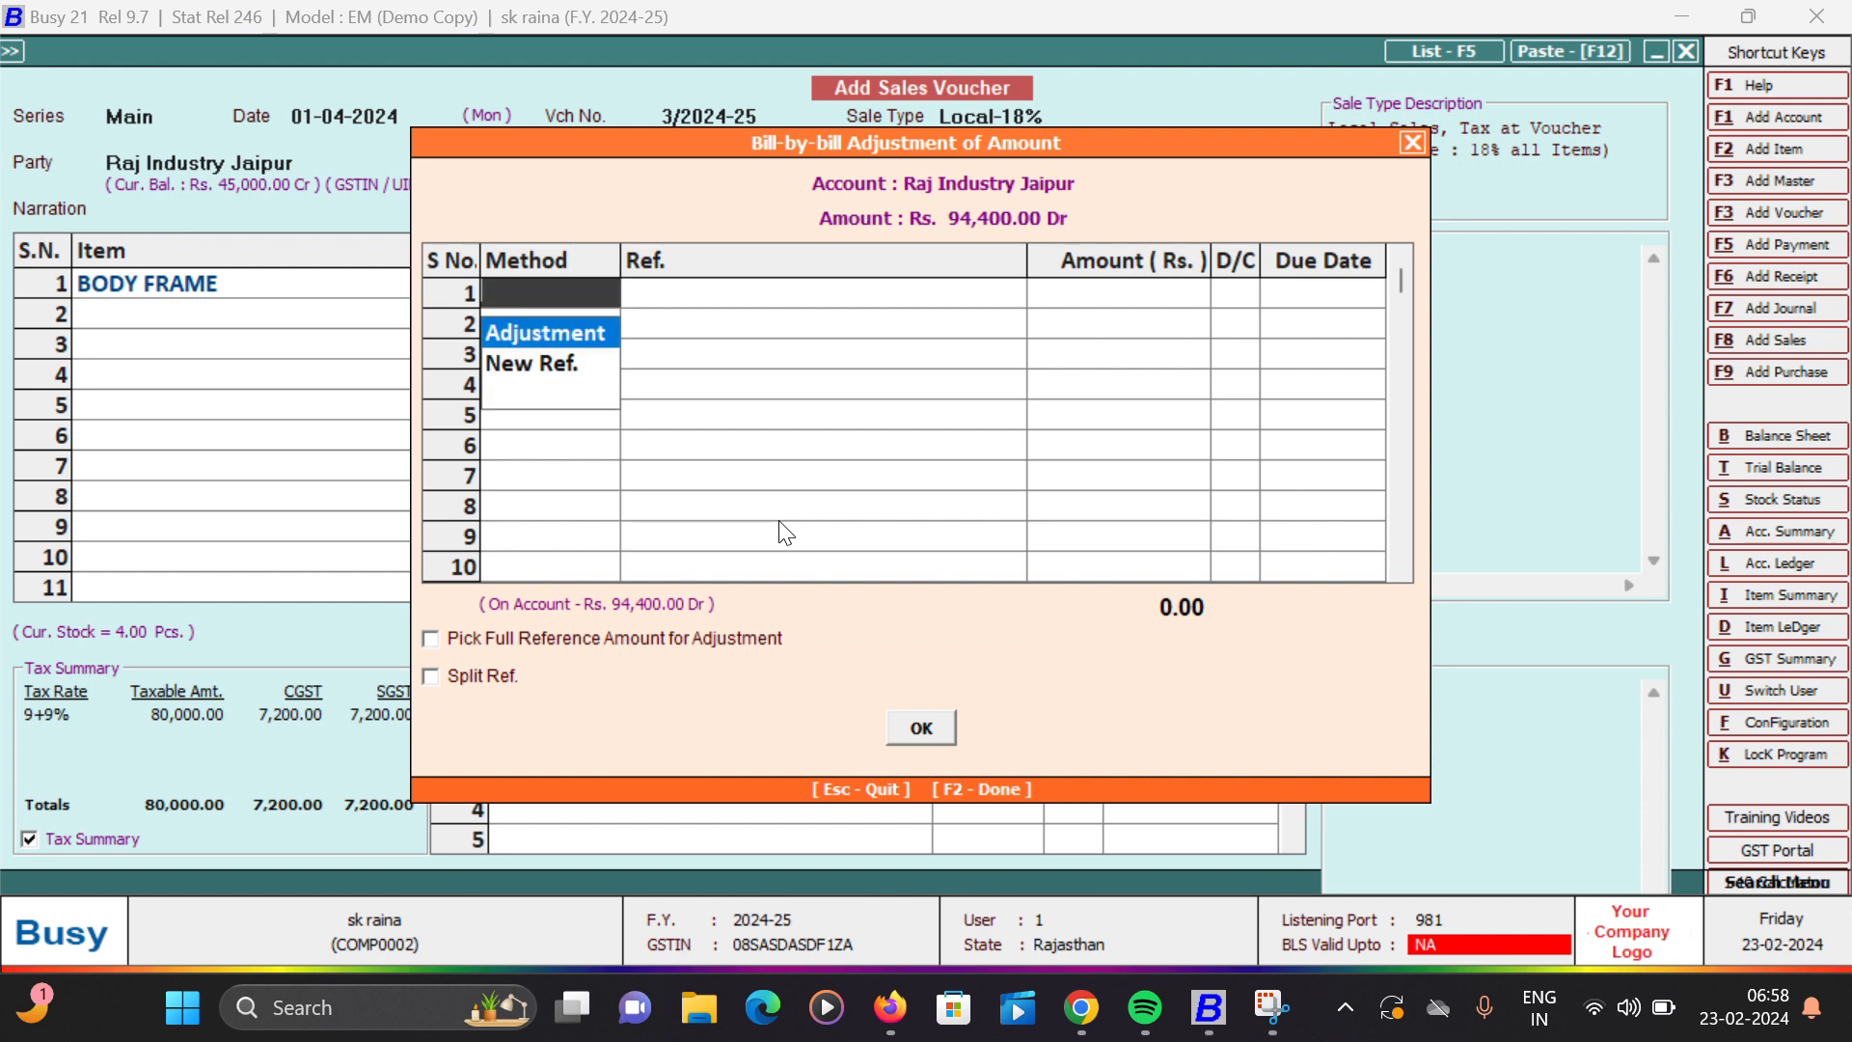
key("Down")
key("Return")
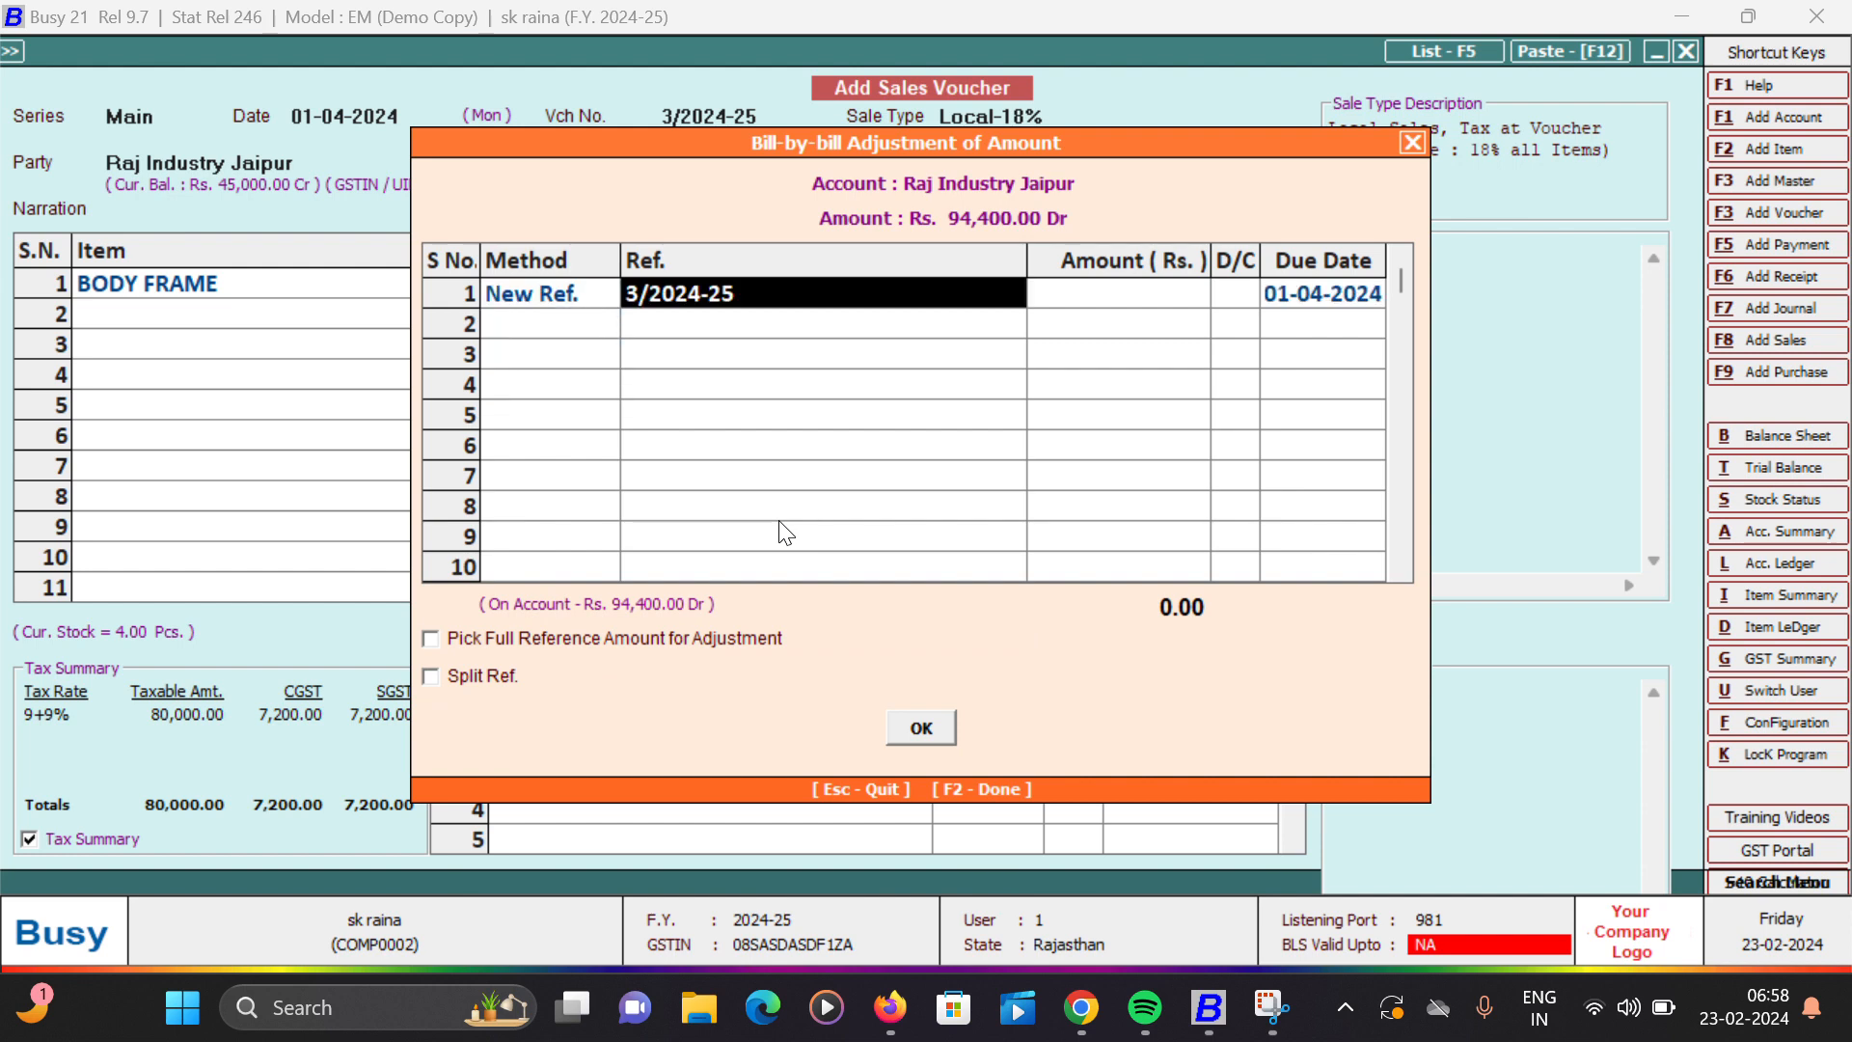
key("Return")
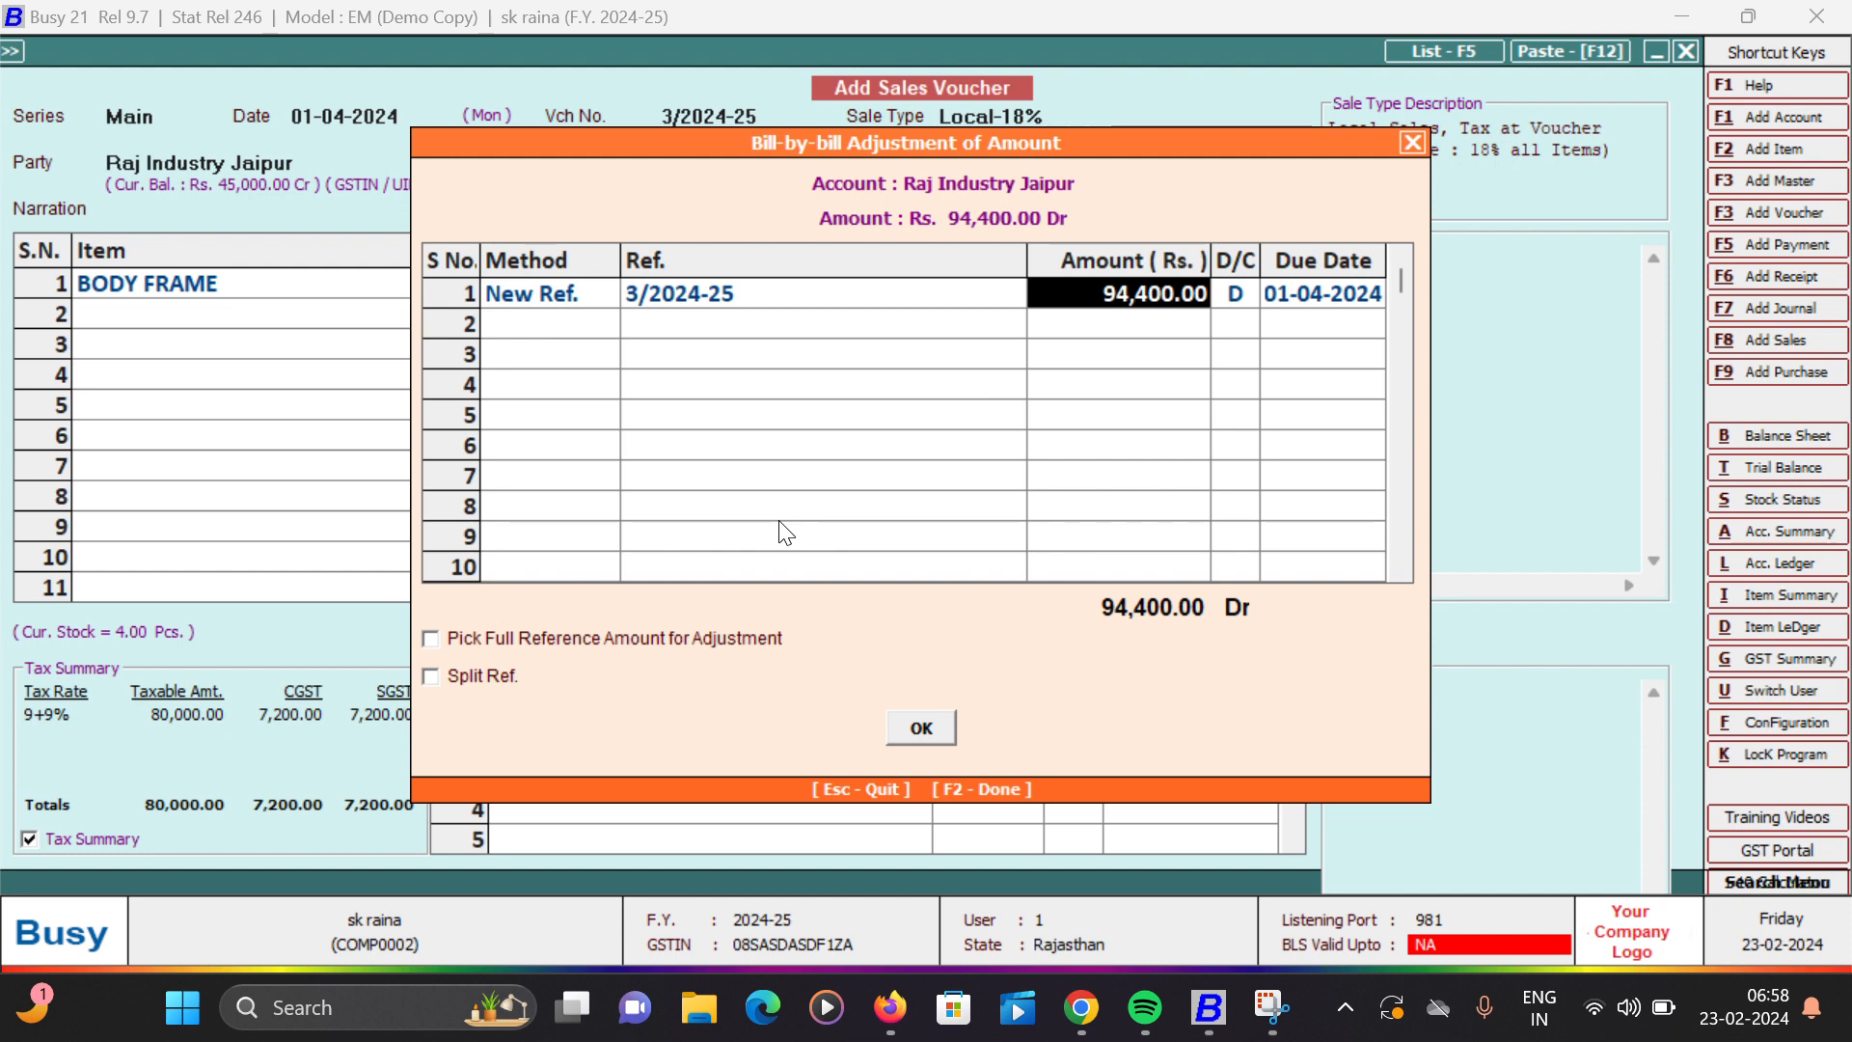
key("Return")
key("Return")
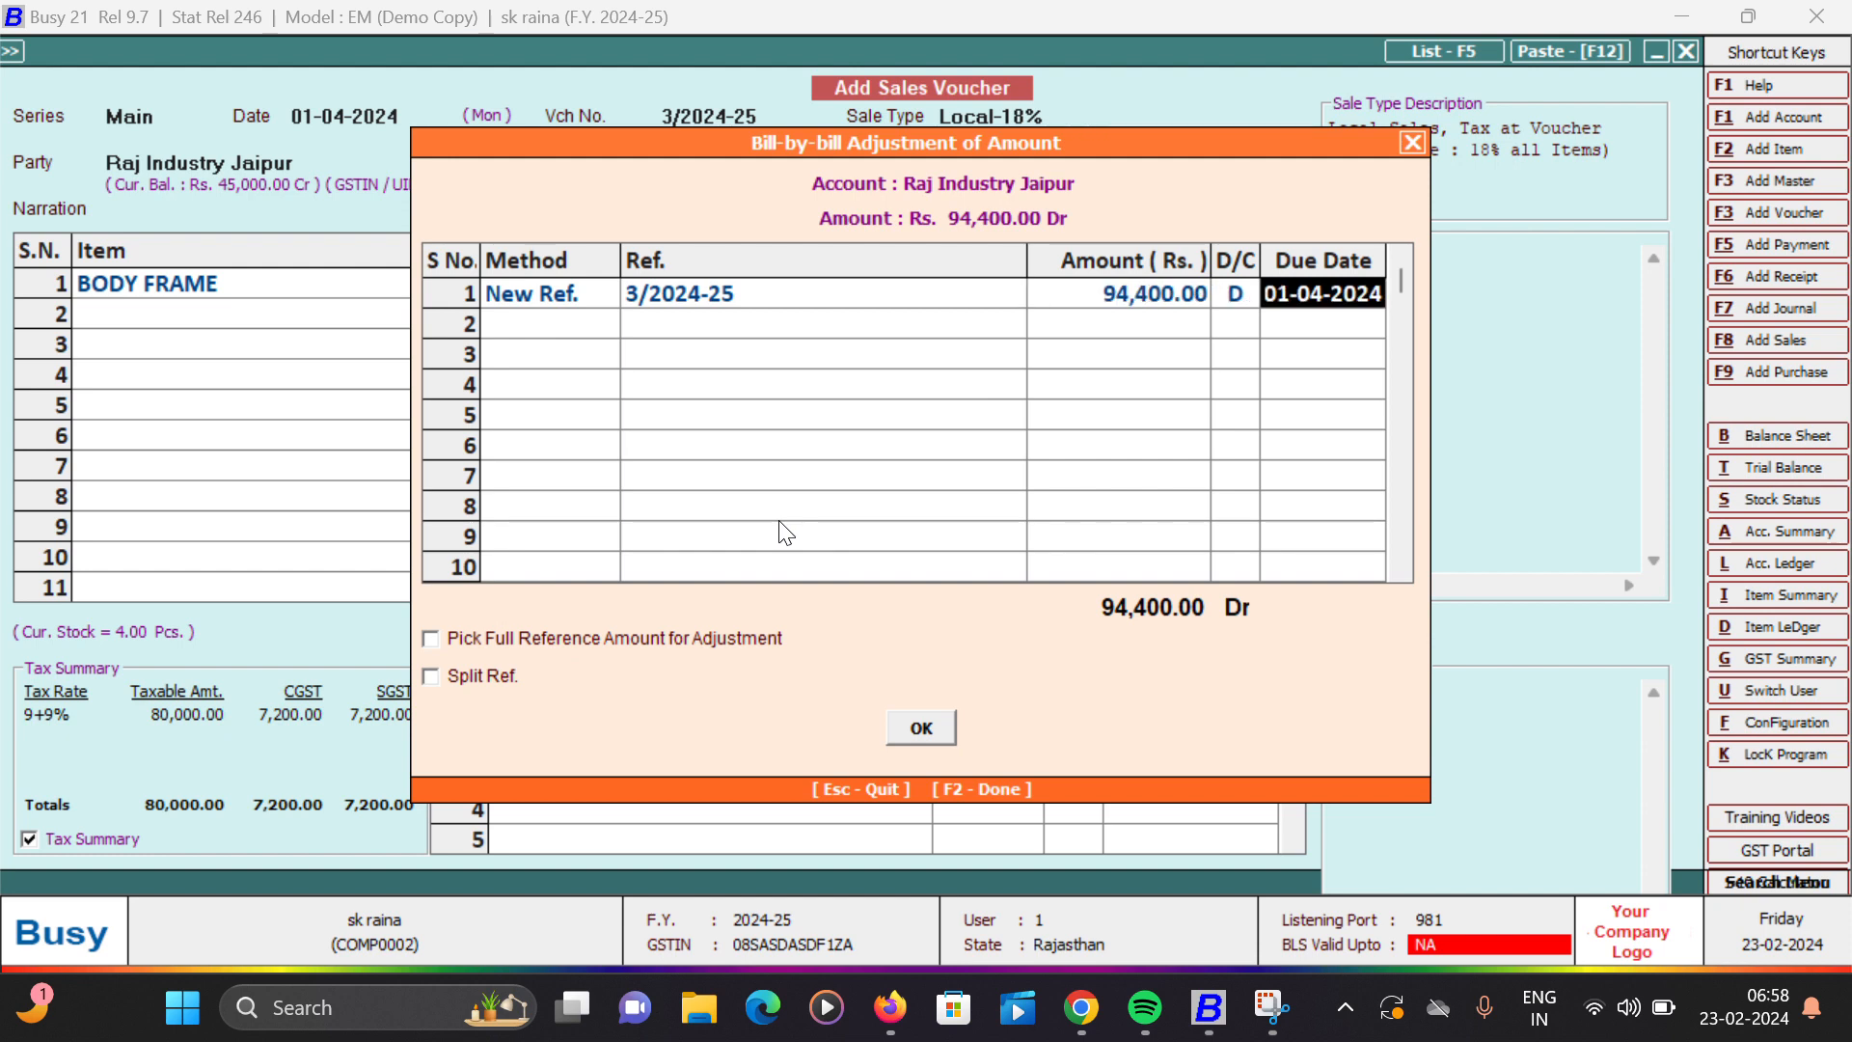
key("Return")
key("Return")
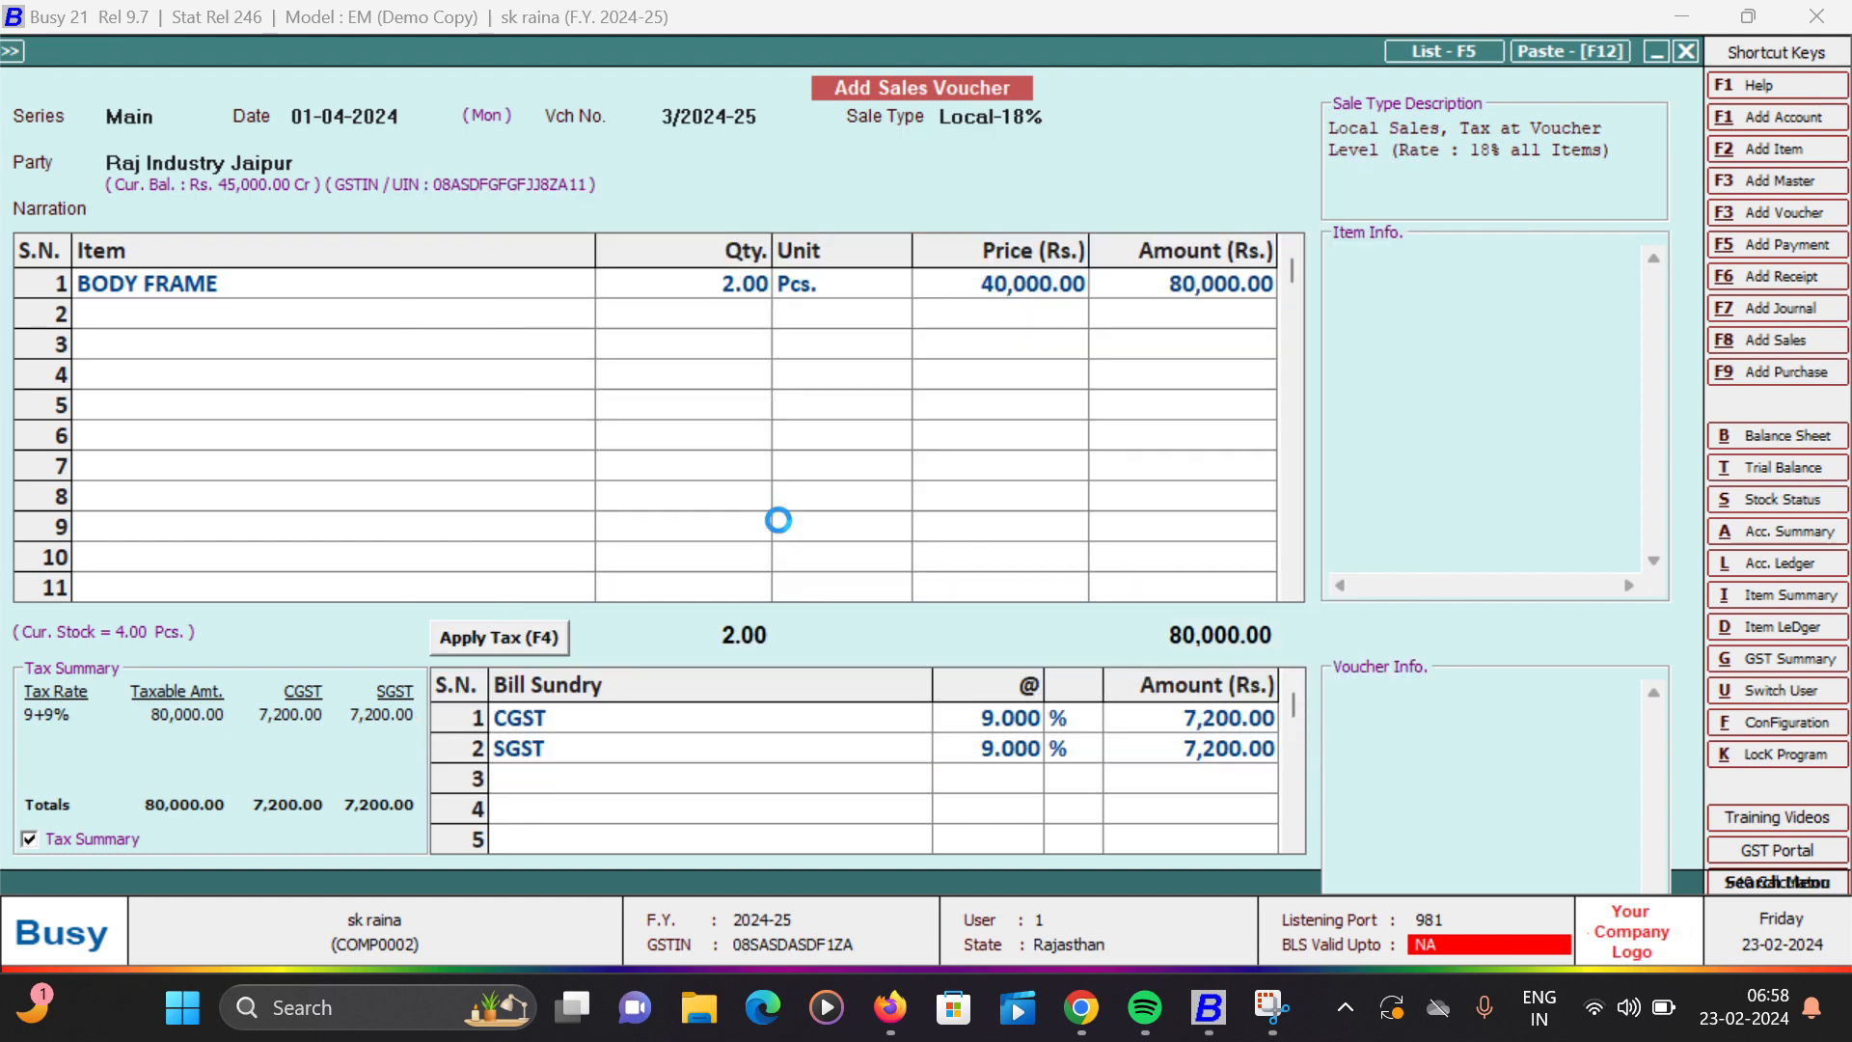
key("Return")
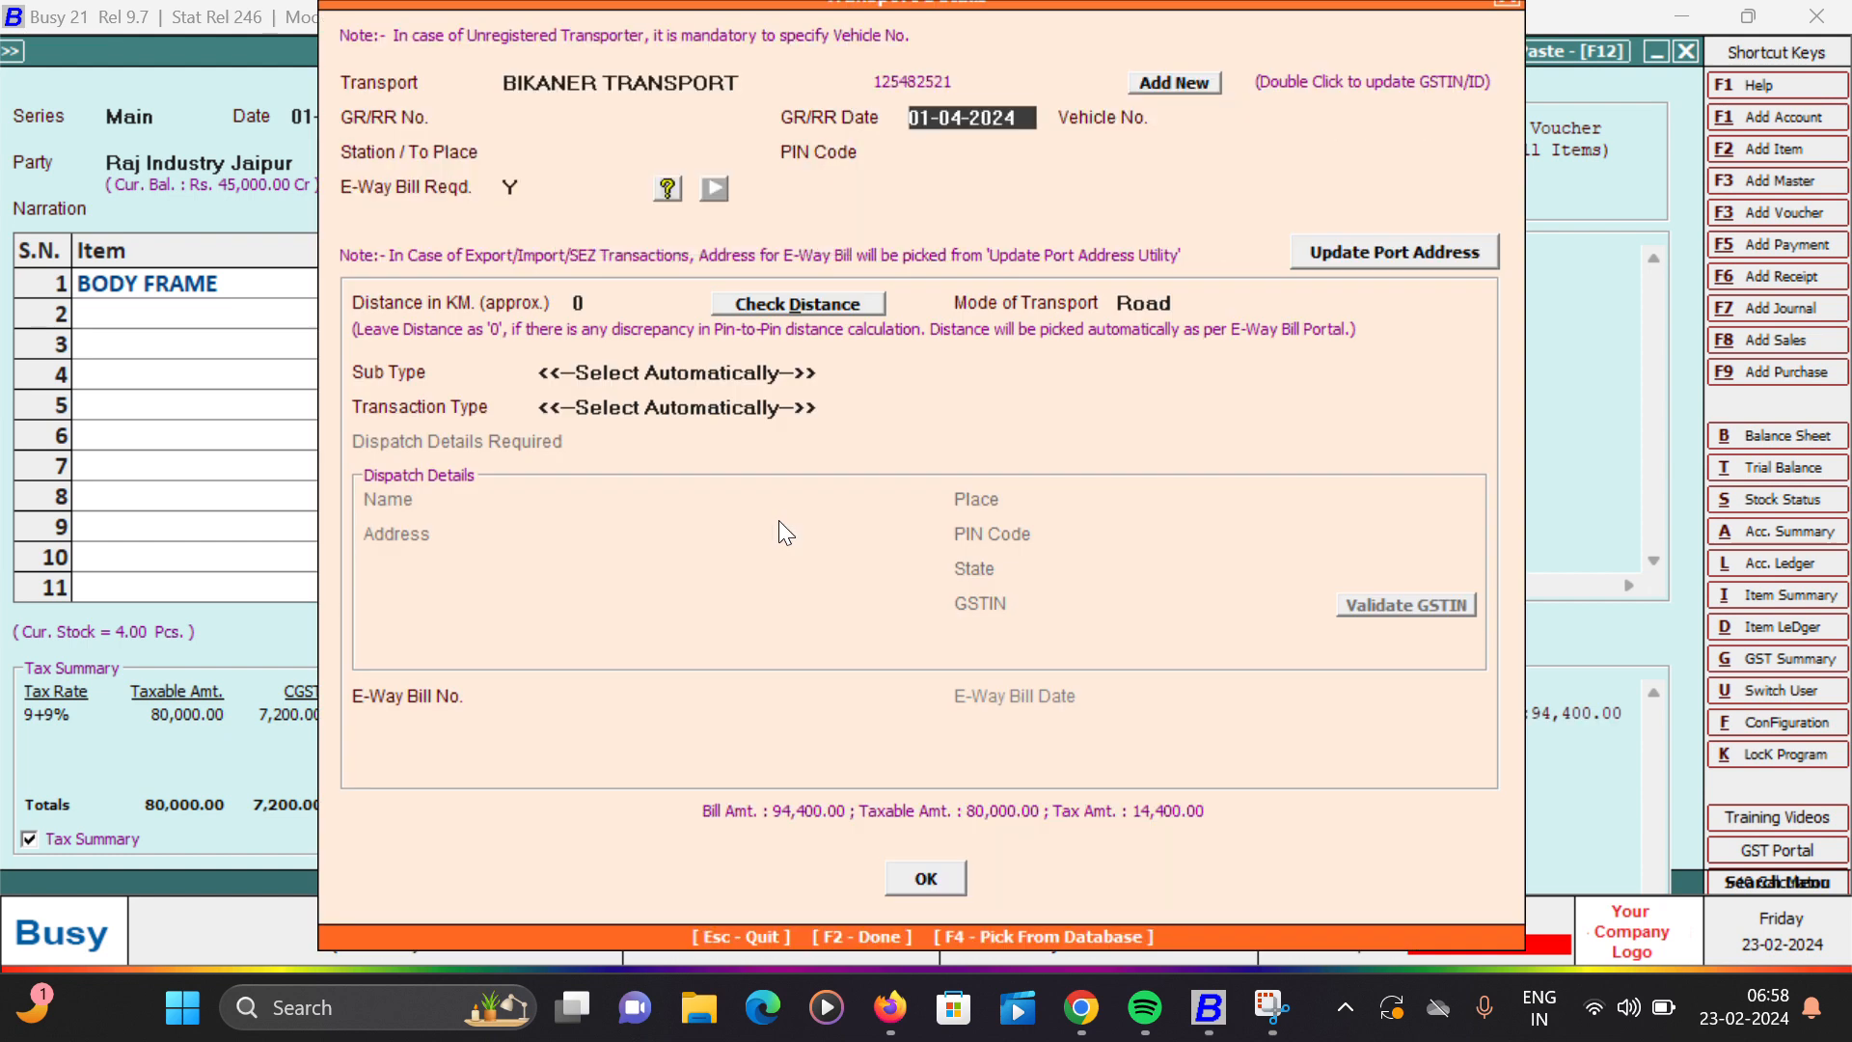
key("Return")
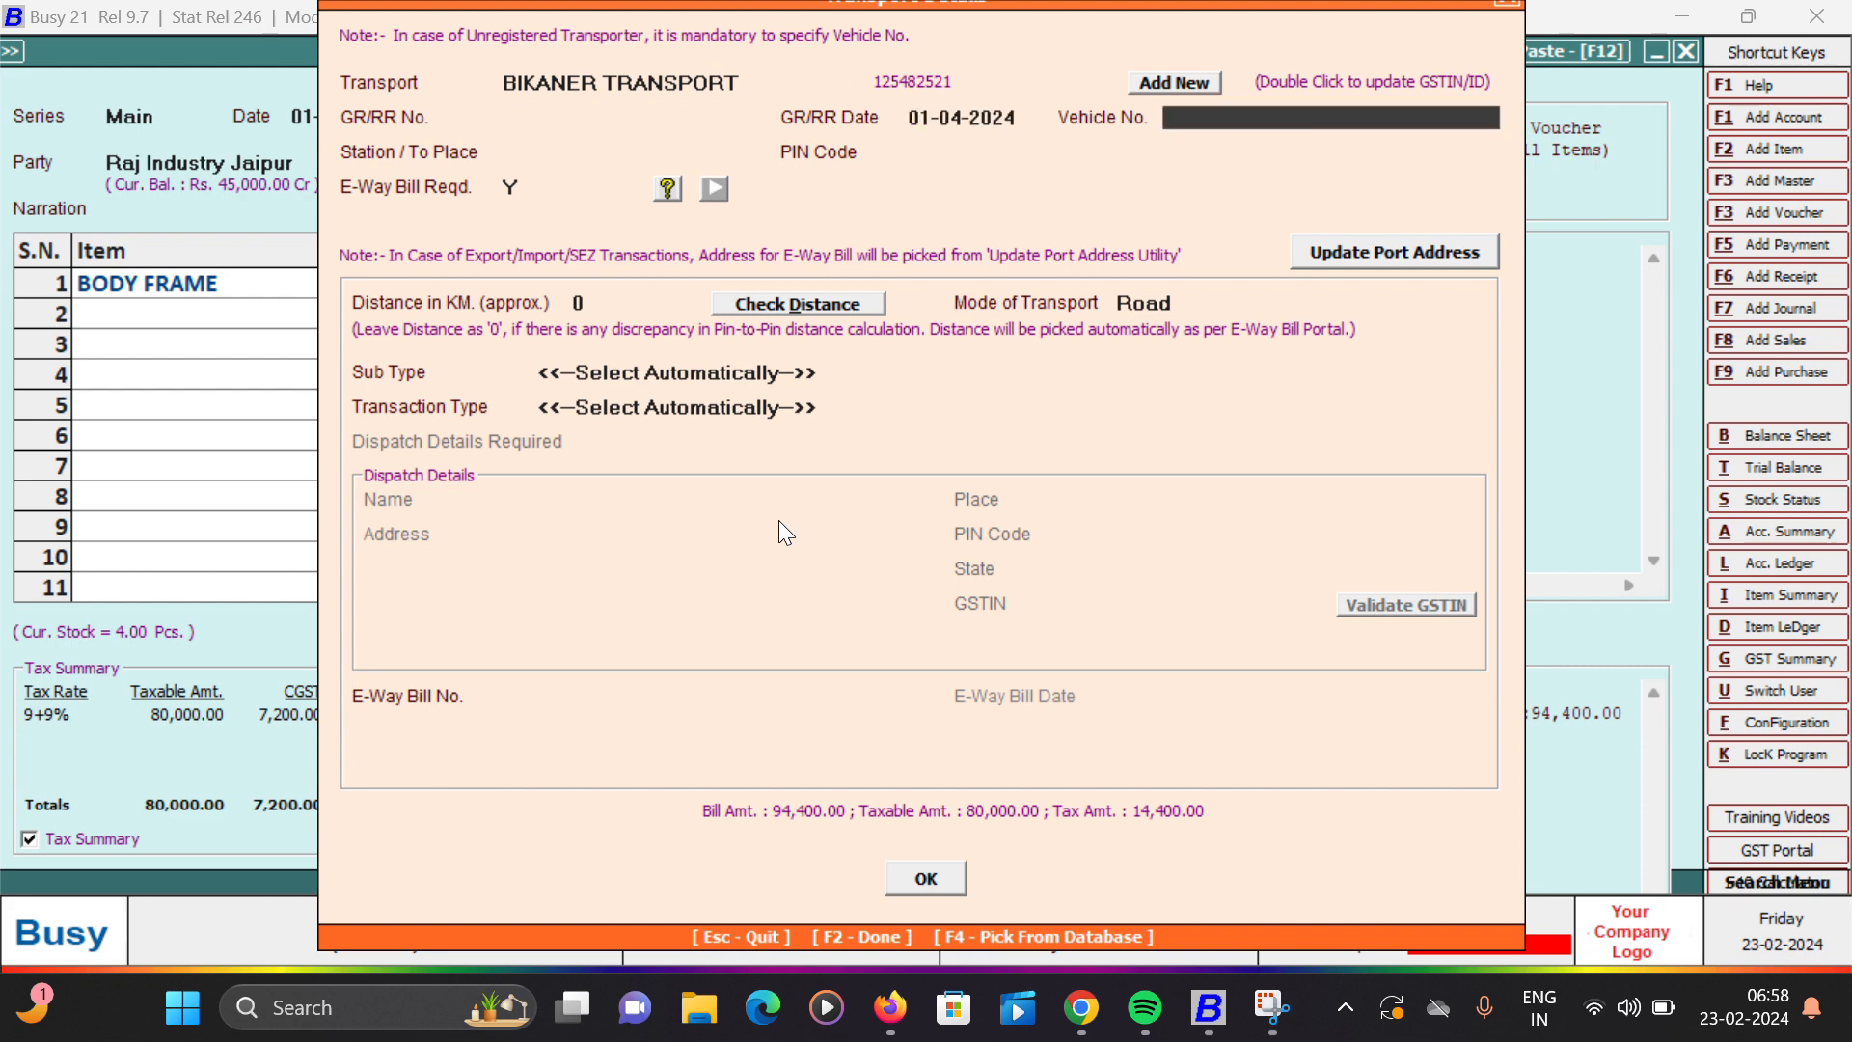
type("R07BE3345")
key("Return")
key("Return")
key("Return")
key("Return")
key("Return")
key("Return")
key("Return")
key("Return")
key("Return")
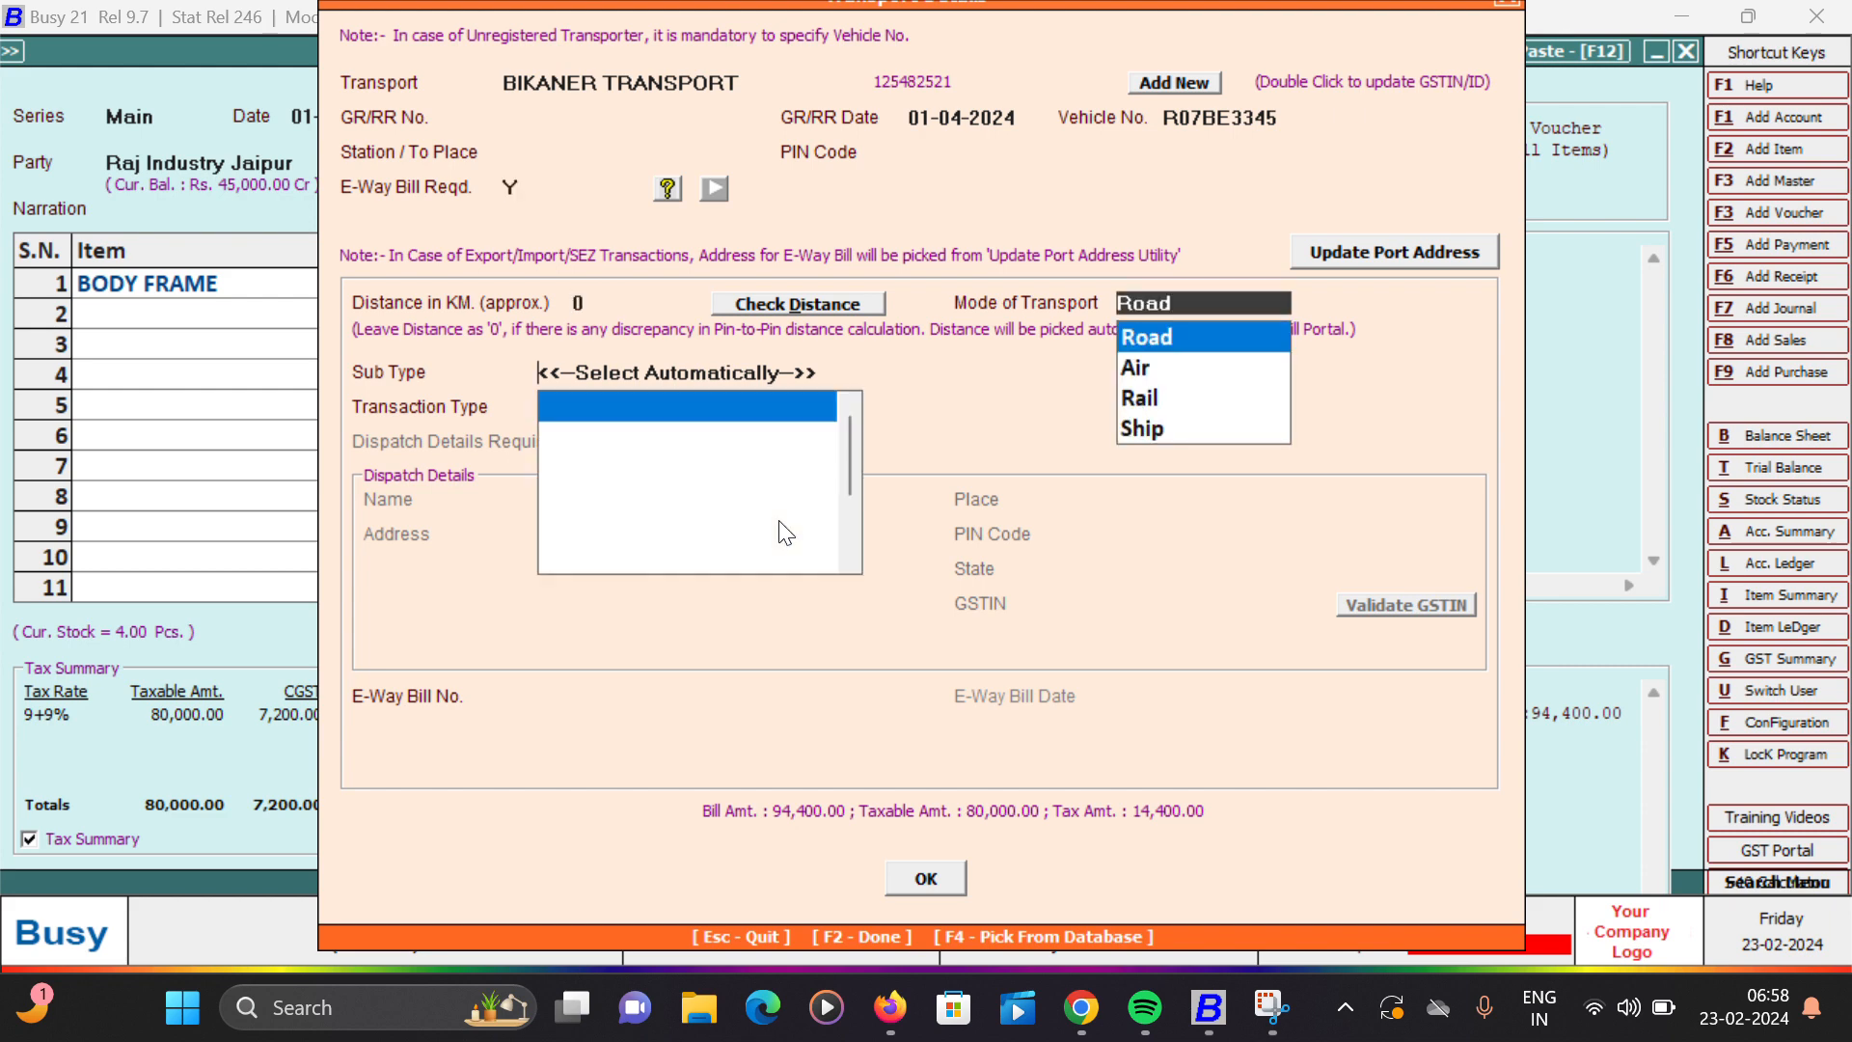
key("Return")
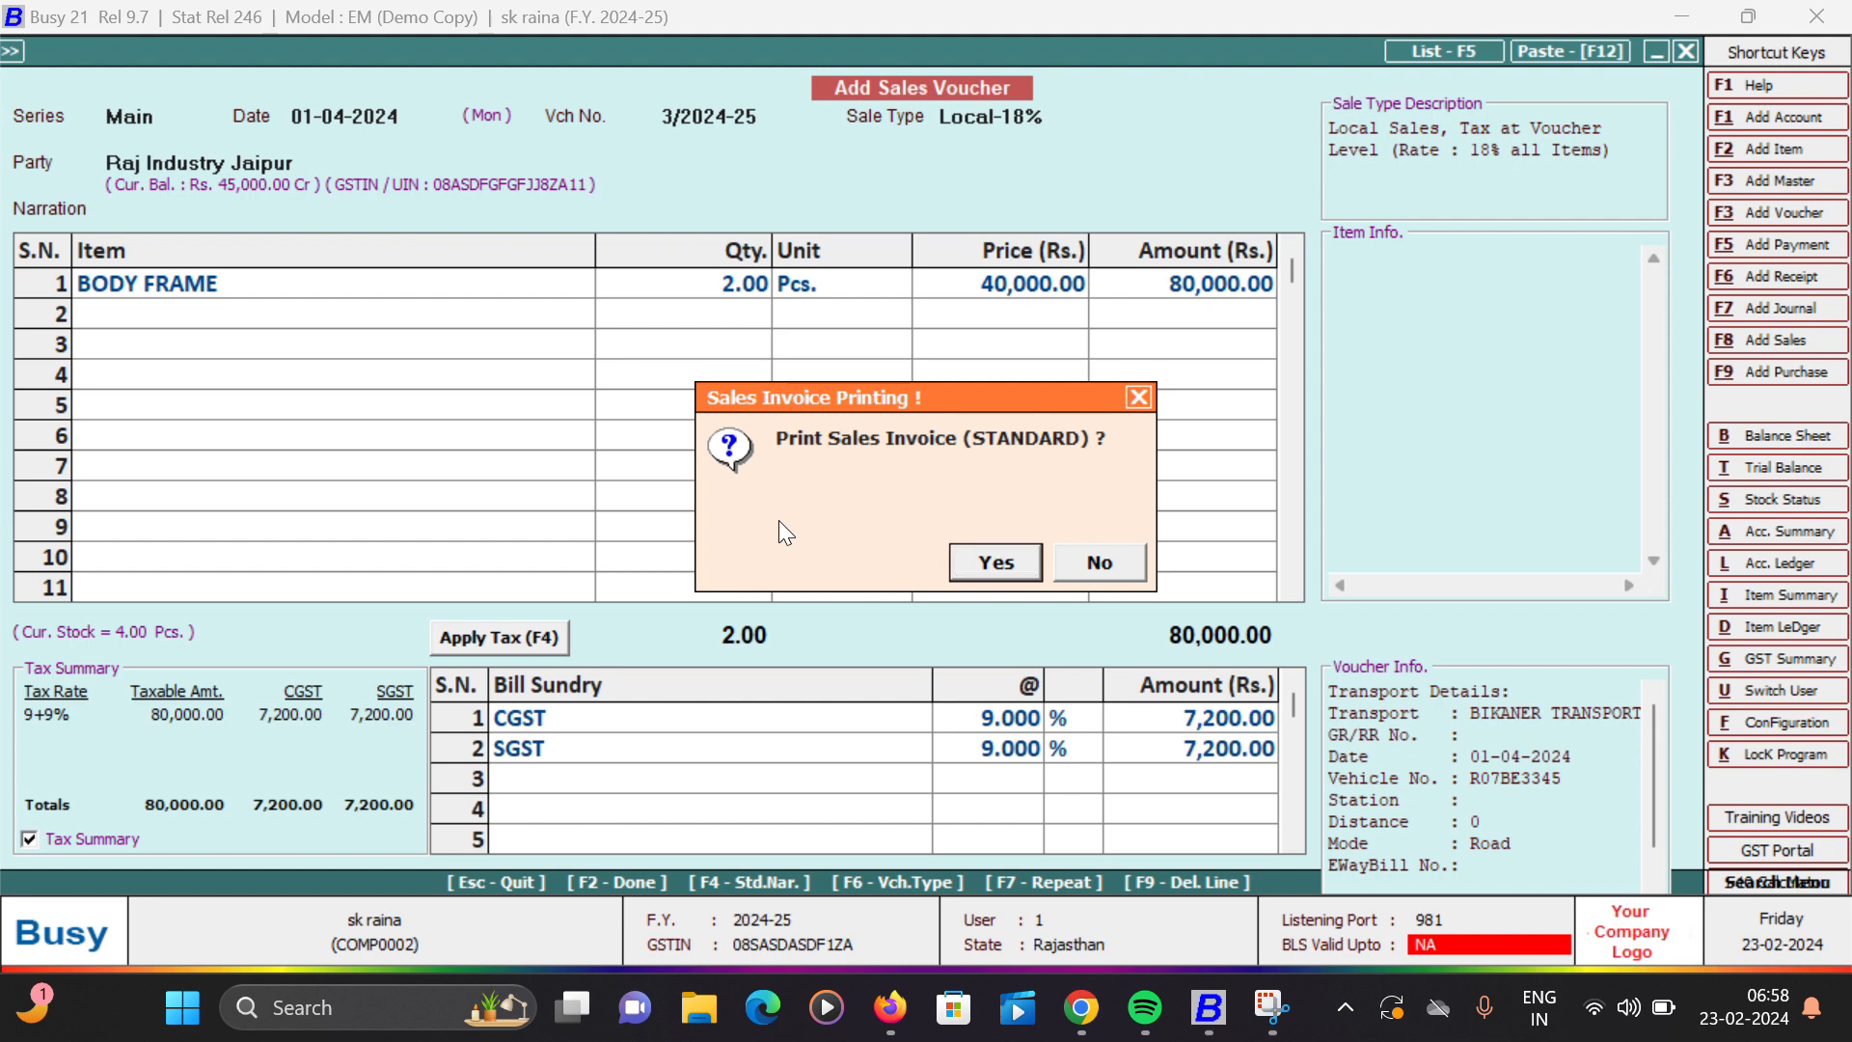
- Decline printing the standard sales invoice and leave sales voucher entry
key("Escape")
key("Escape")
key("Return")
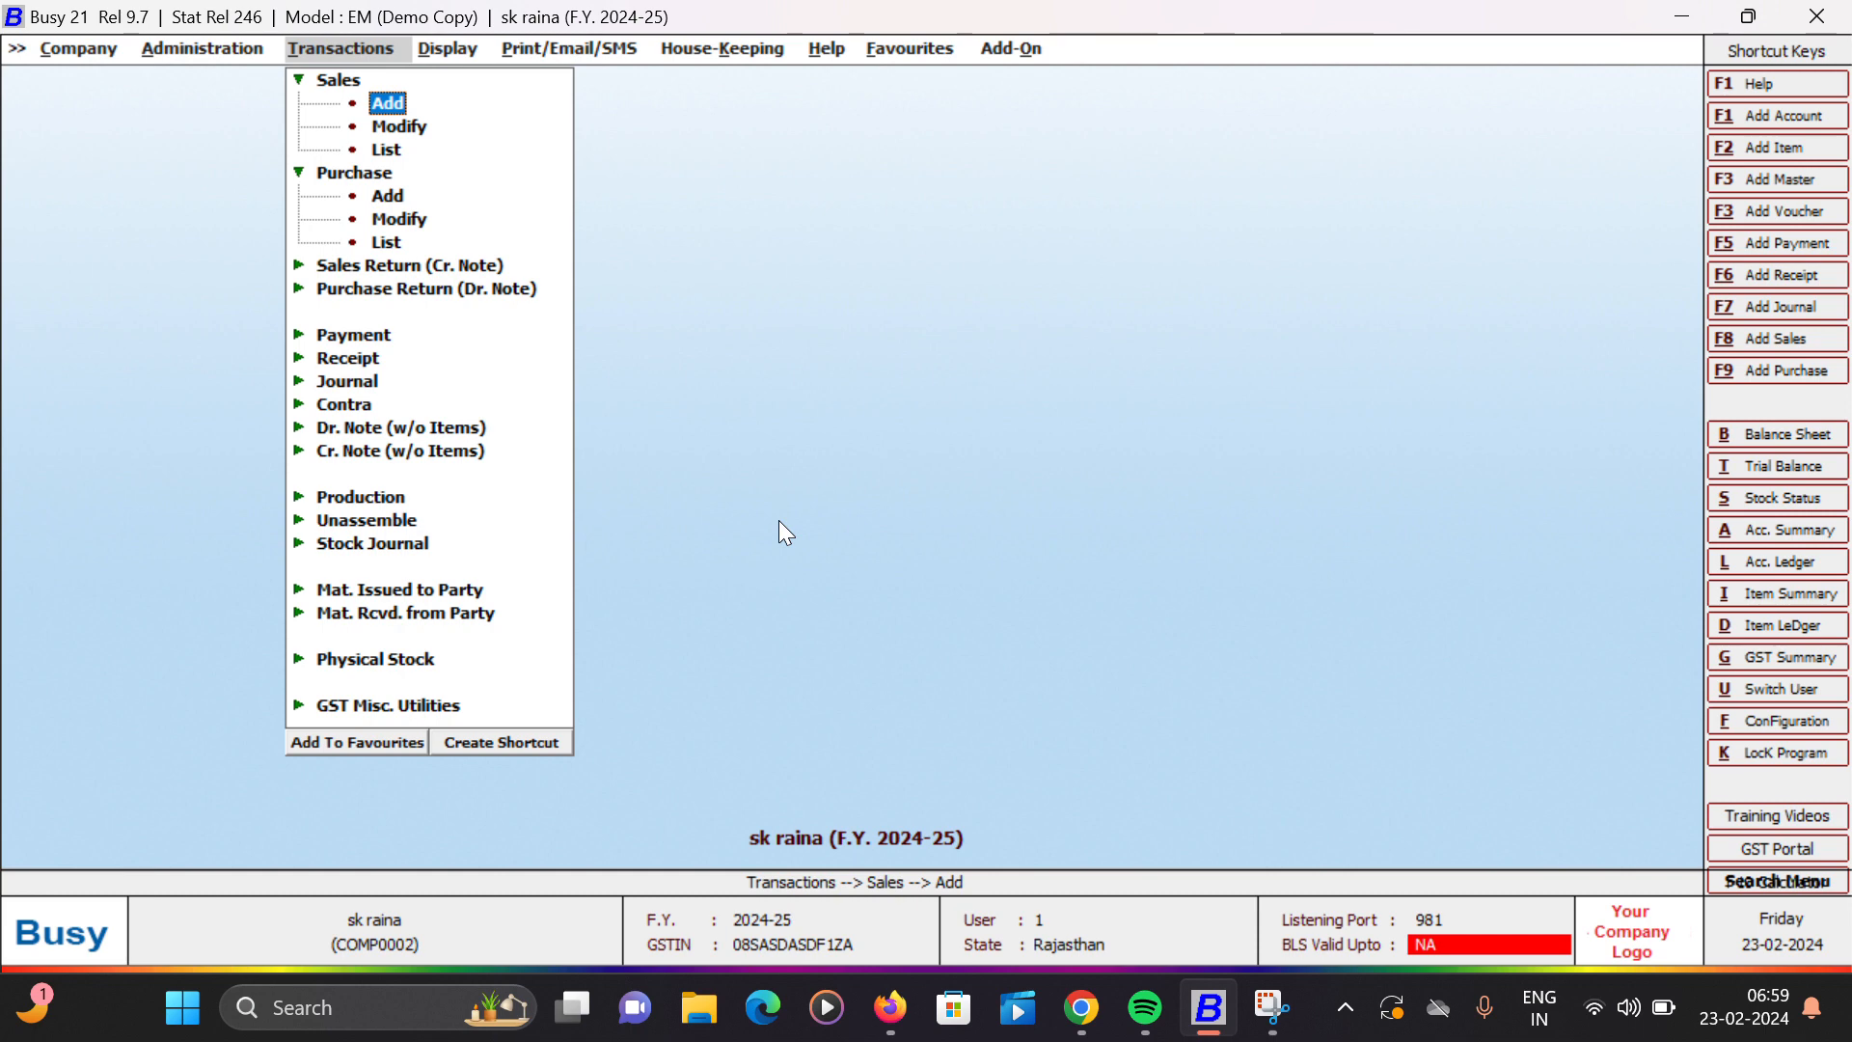
- Open the Bills Receivable interest calculation for one account
key("Right")
key("Down")
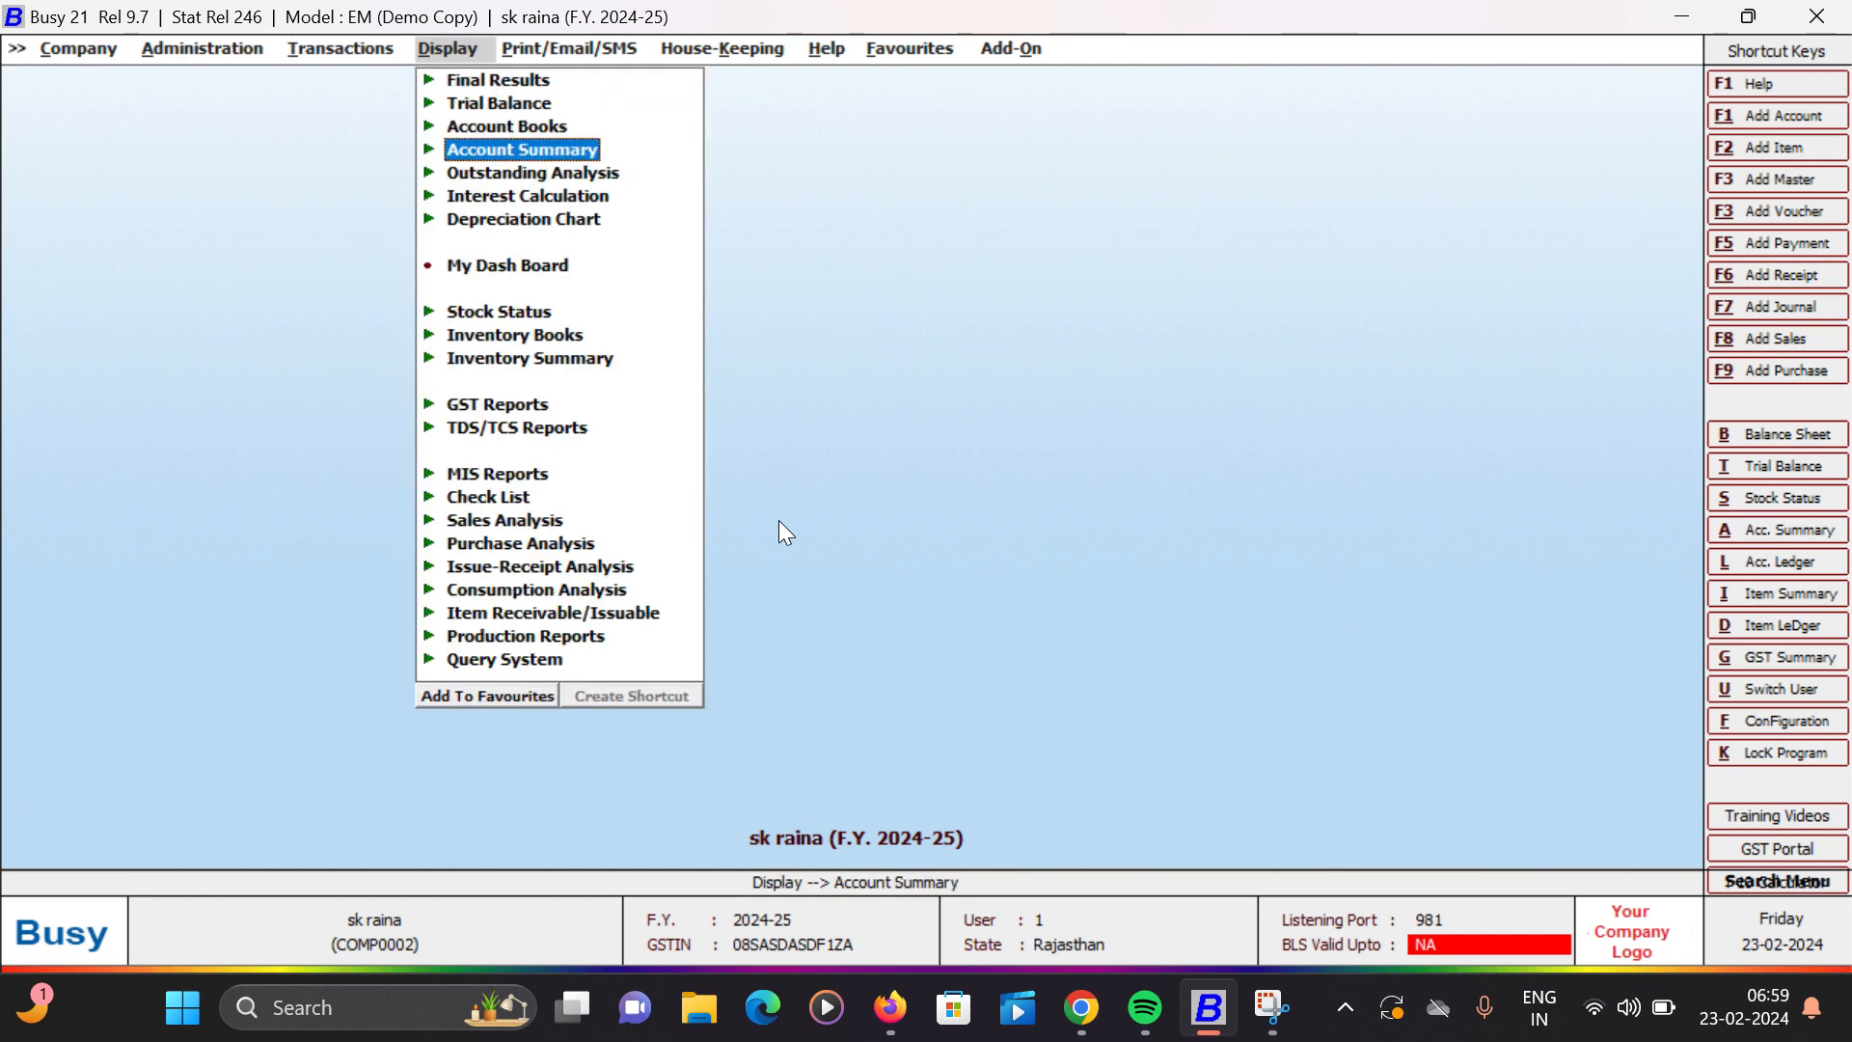
key("Down")
key("Down")
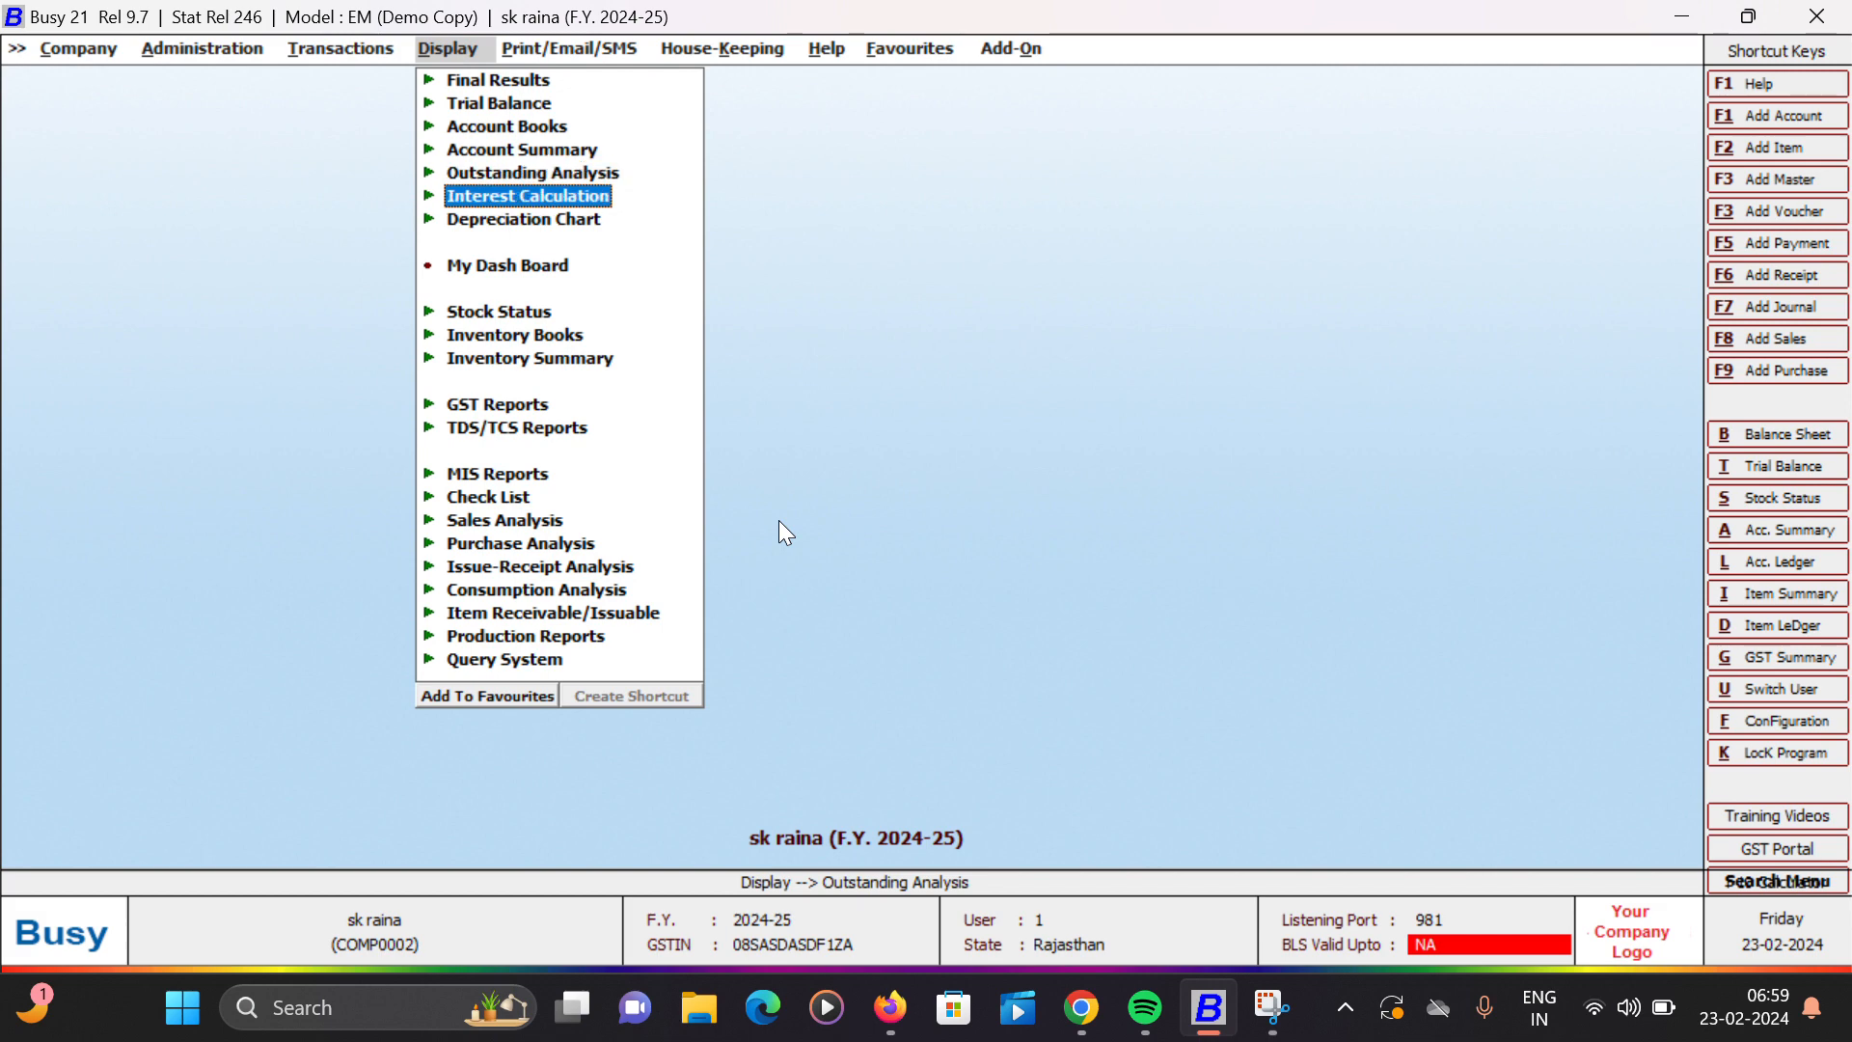
key("Return")
key("Down")
key("Down")
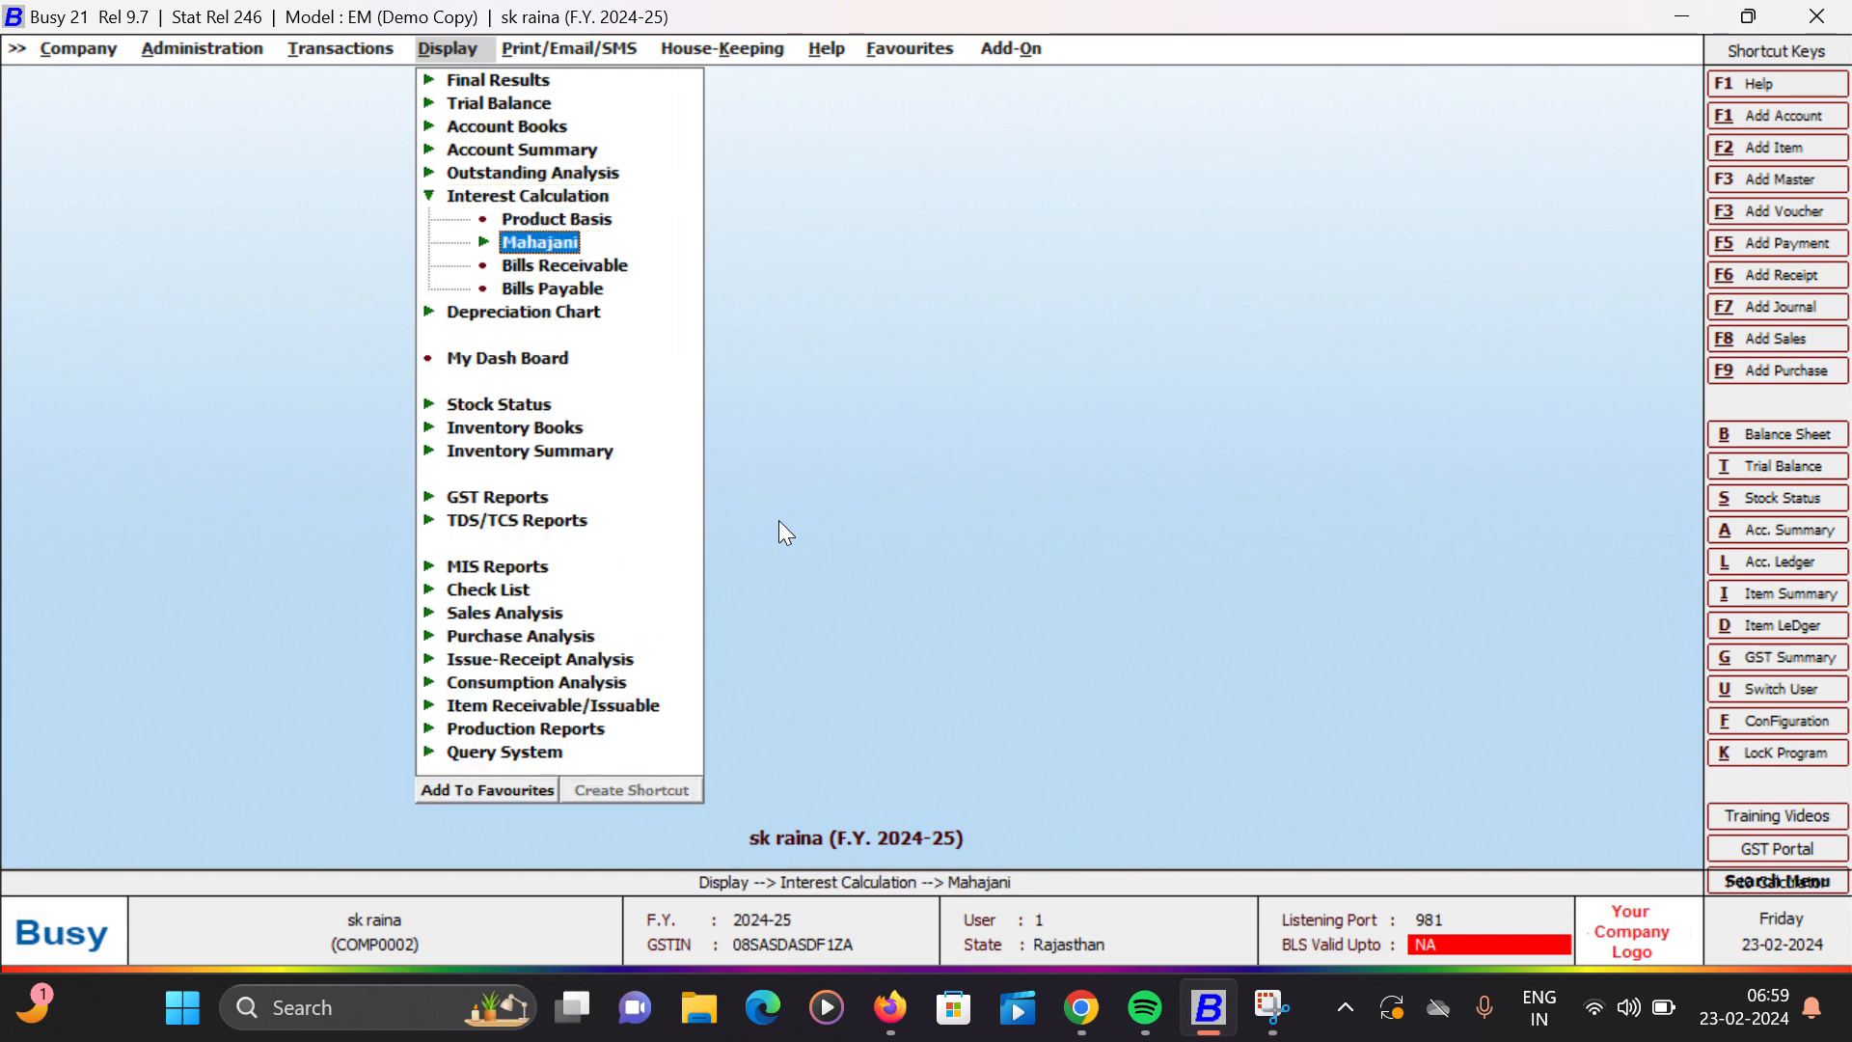
key("Down")
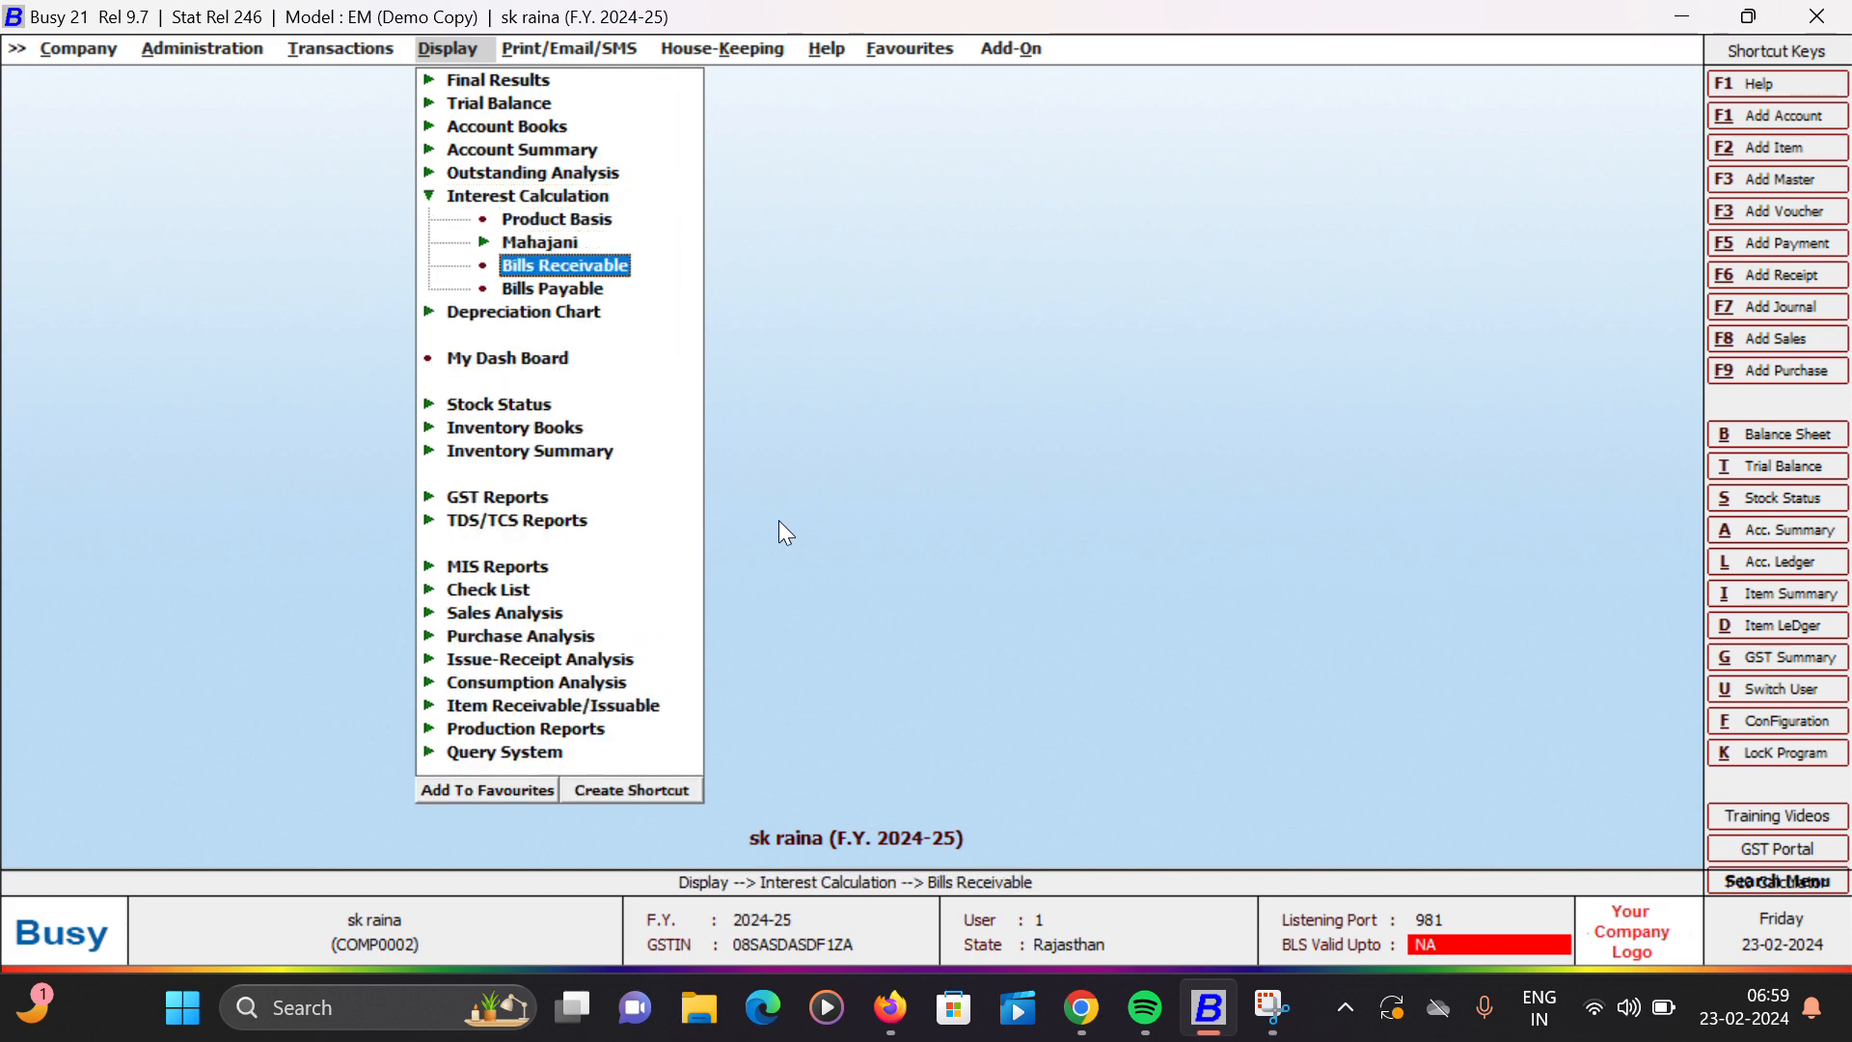
key("Return")
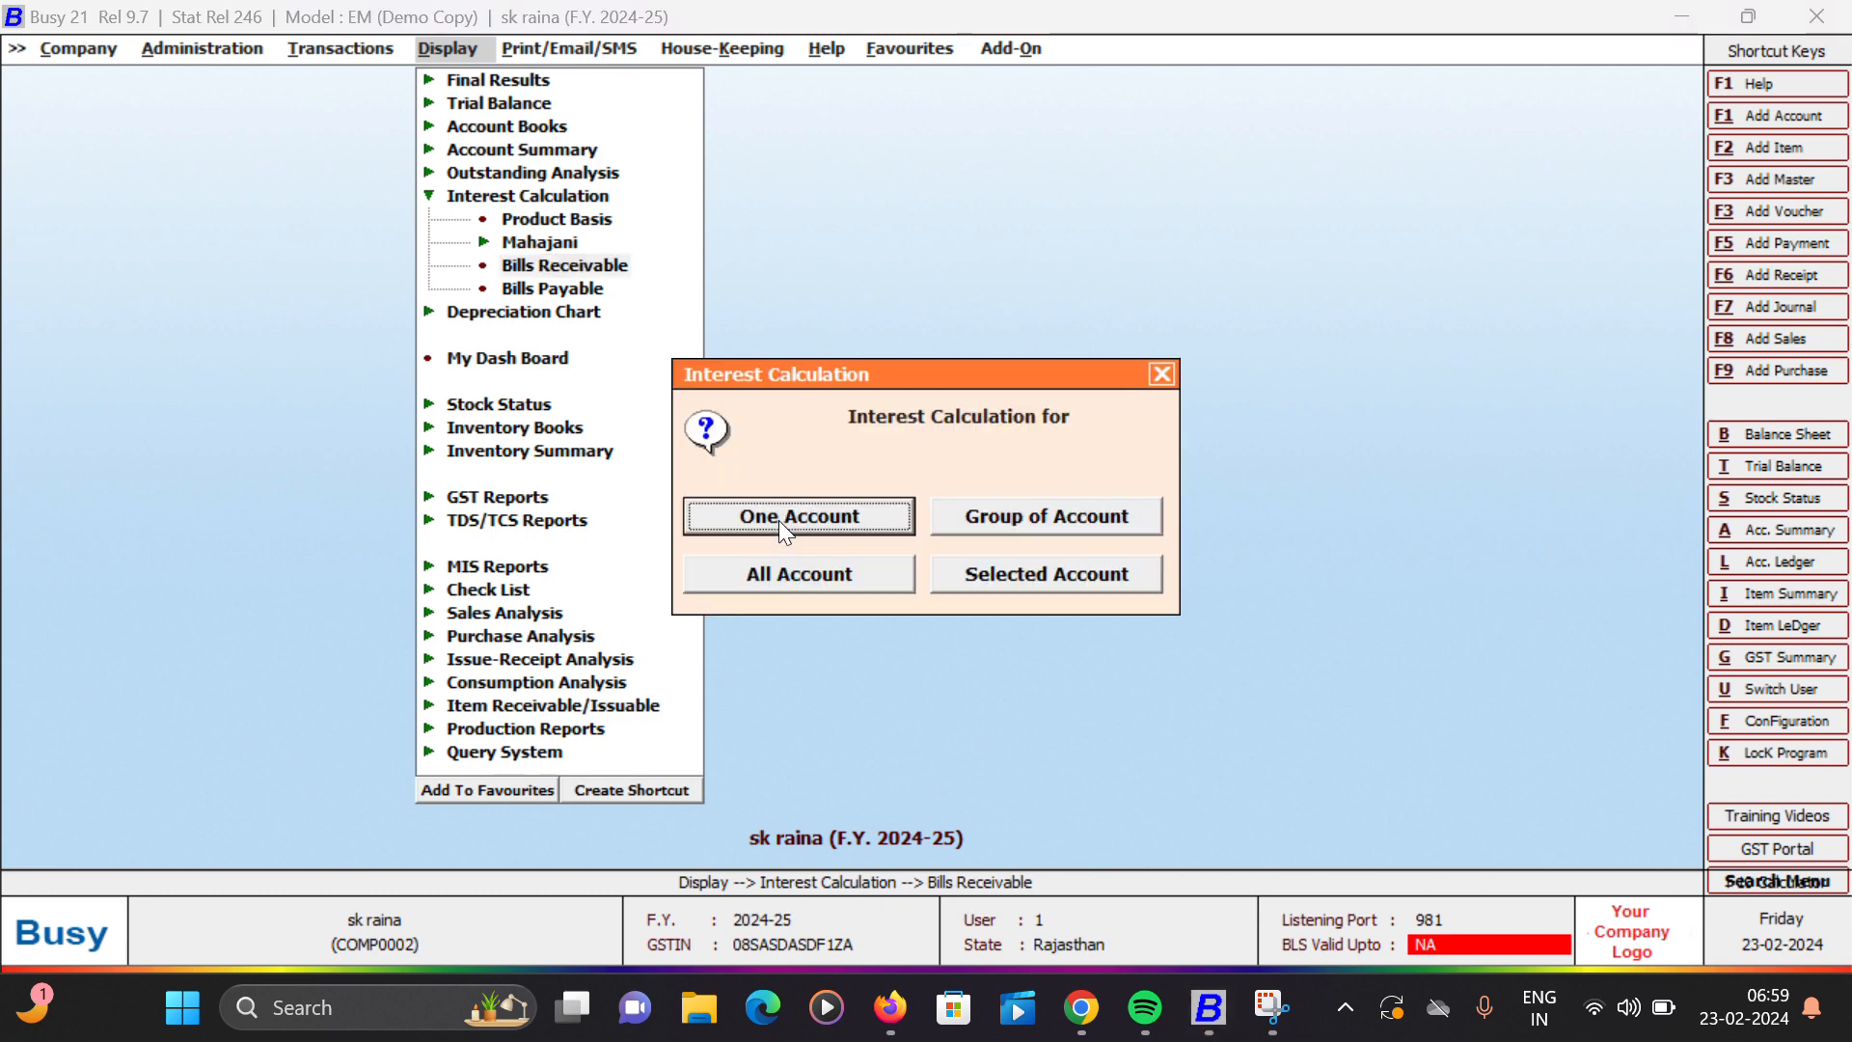
key("Return")
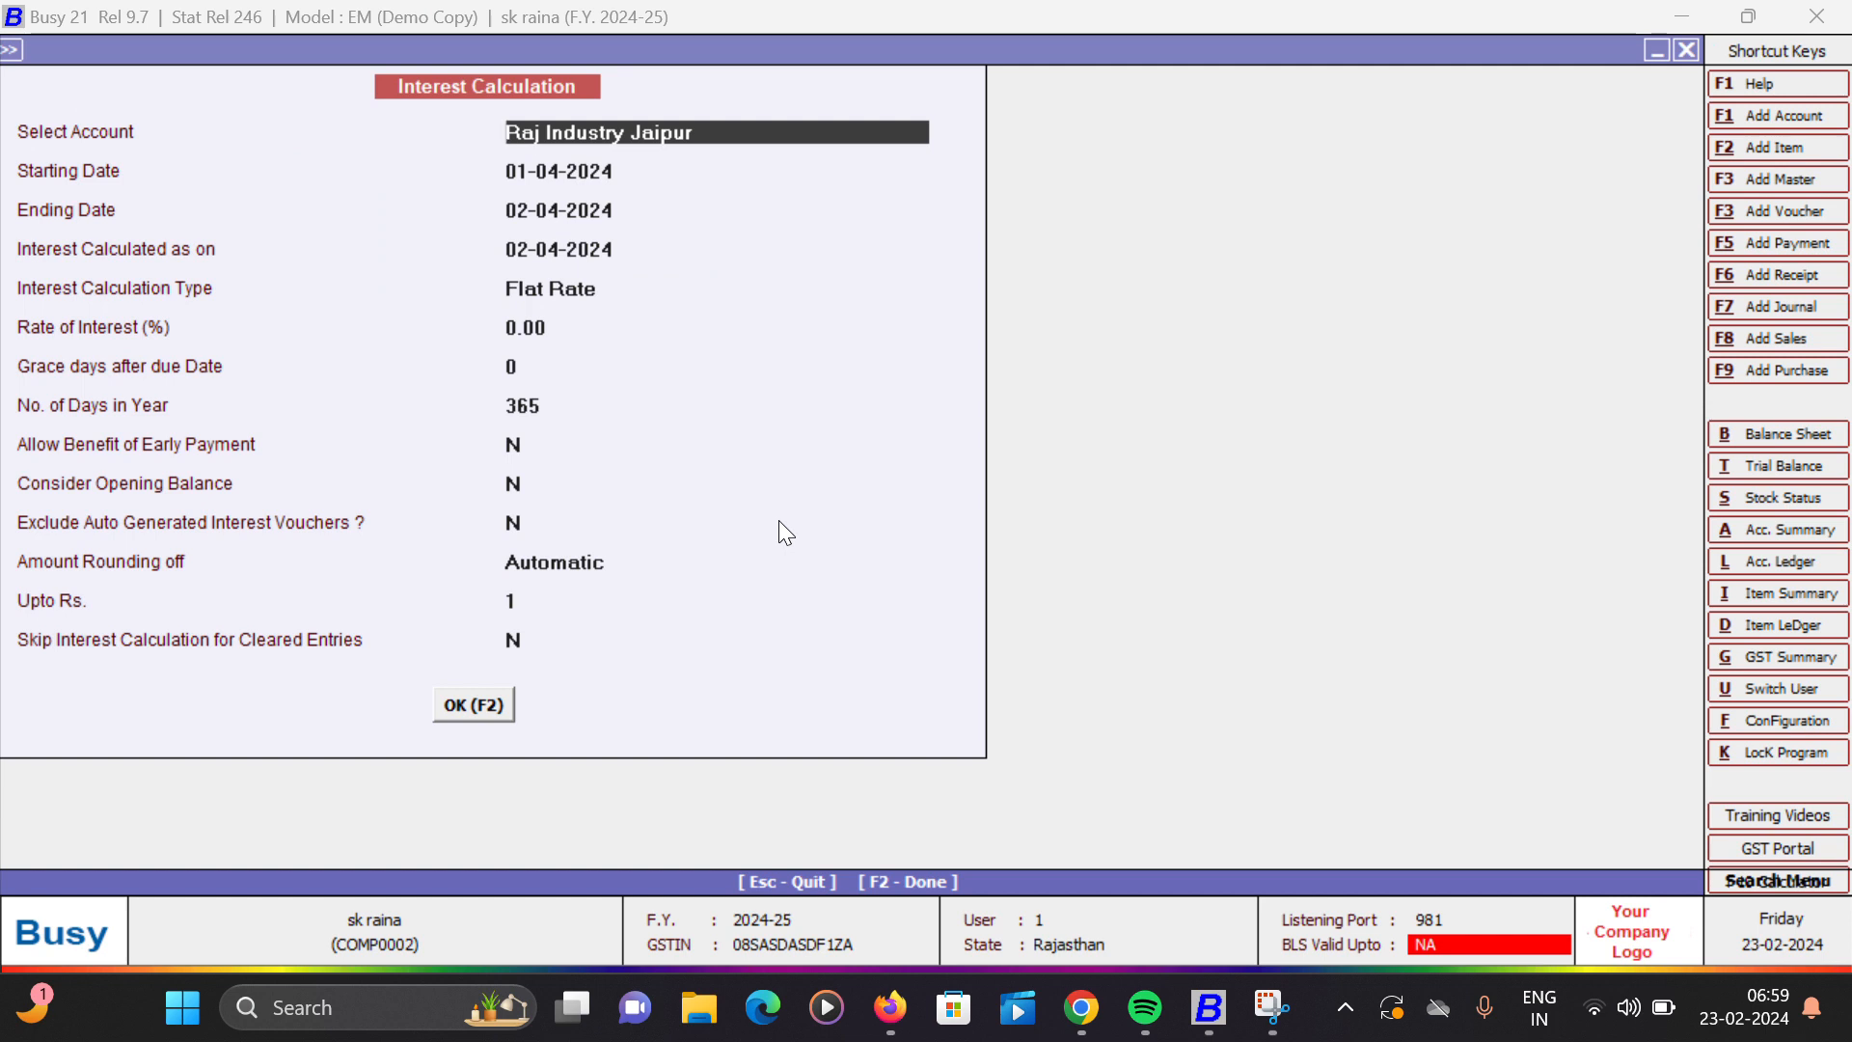
- Accept Raj Industry Jaipur for 01-04-2024 to 02-04-2024, with interest as on 02-04-2024 and Flat Rate as the calculation type
key("Return")
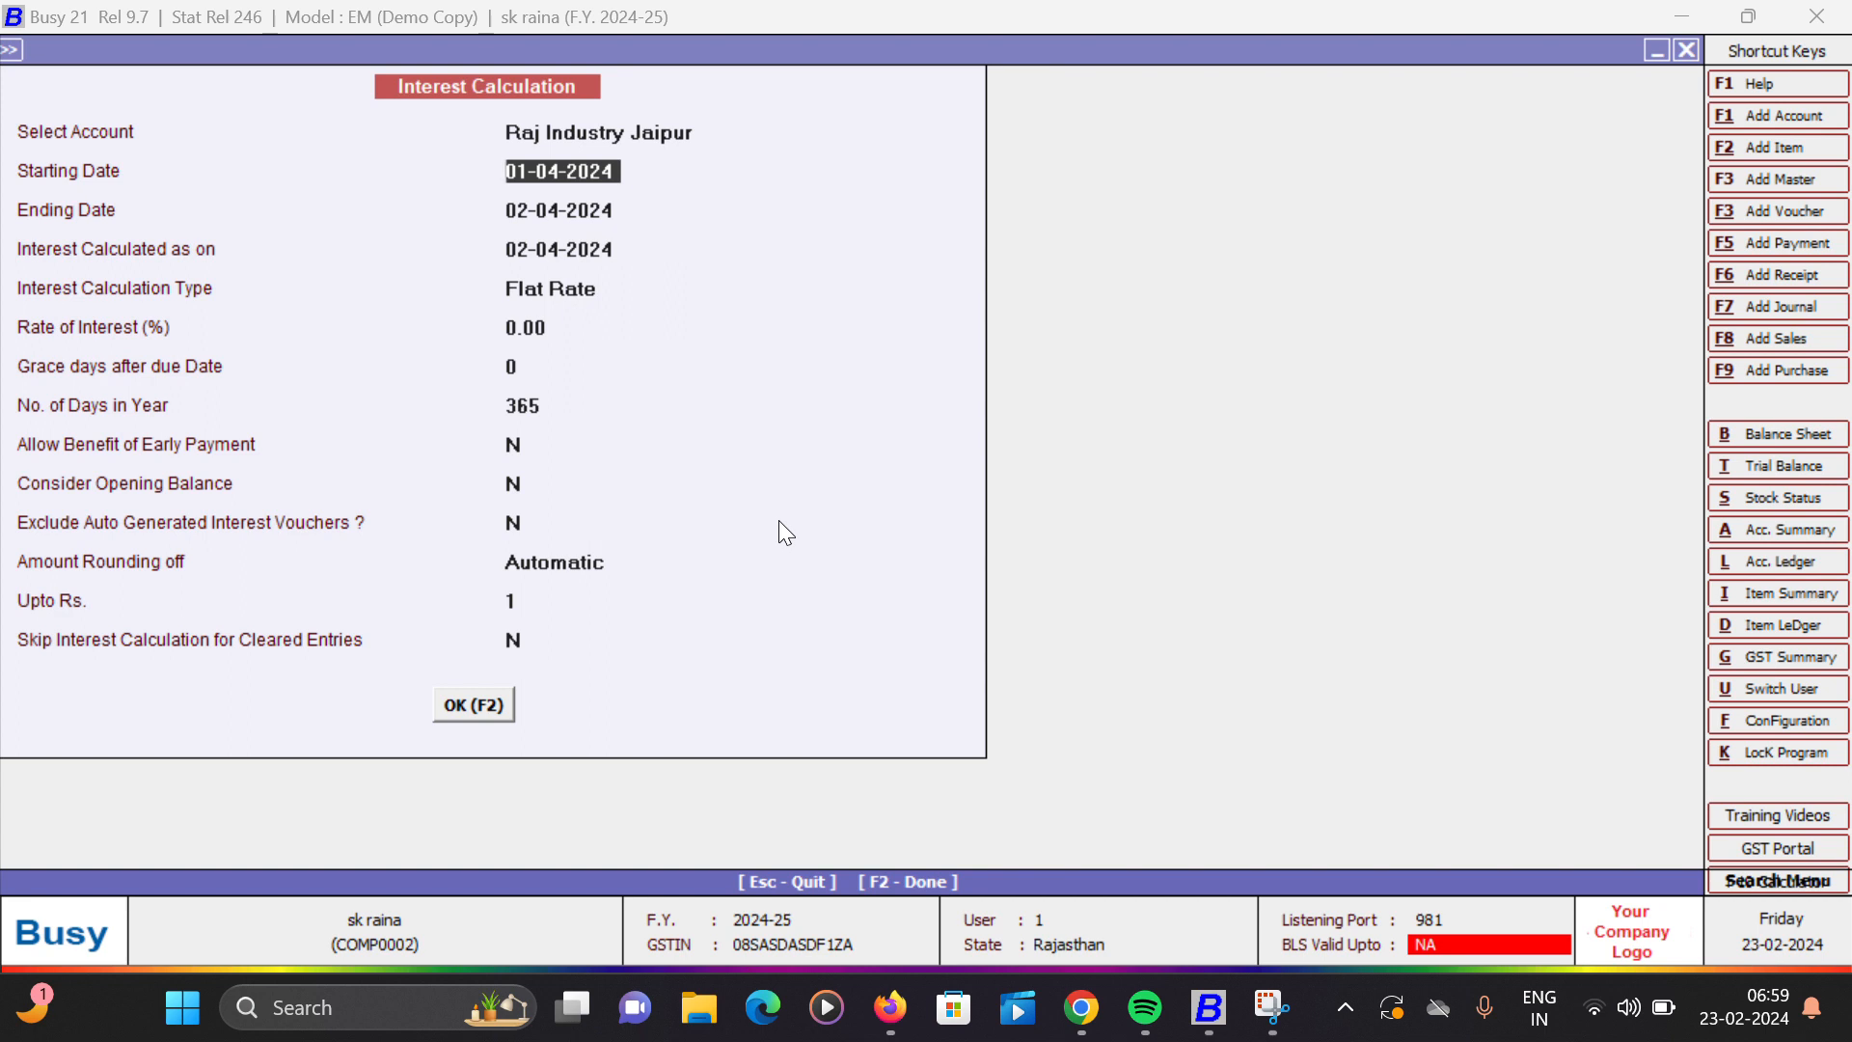
key("Return")
key("Return")
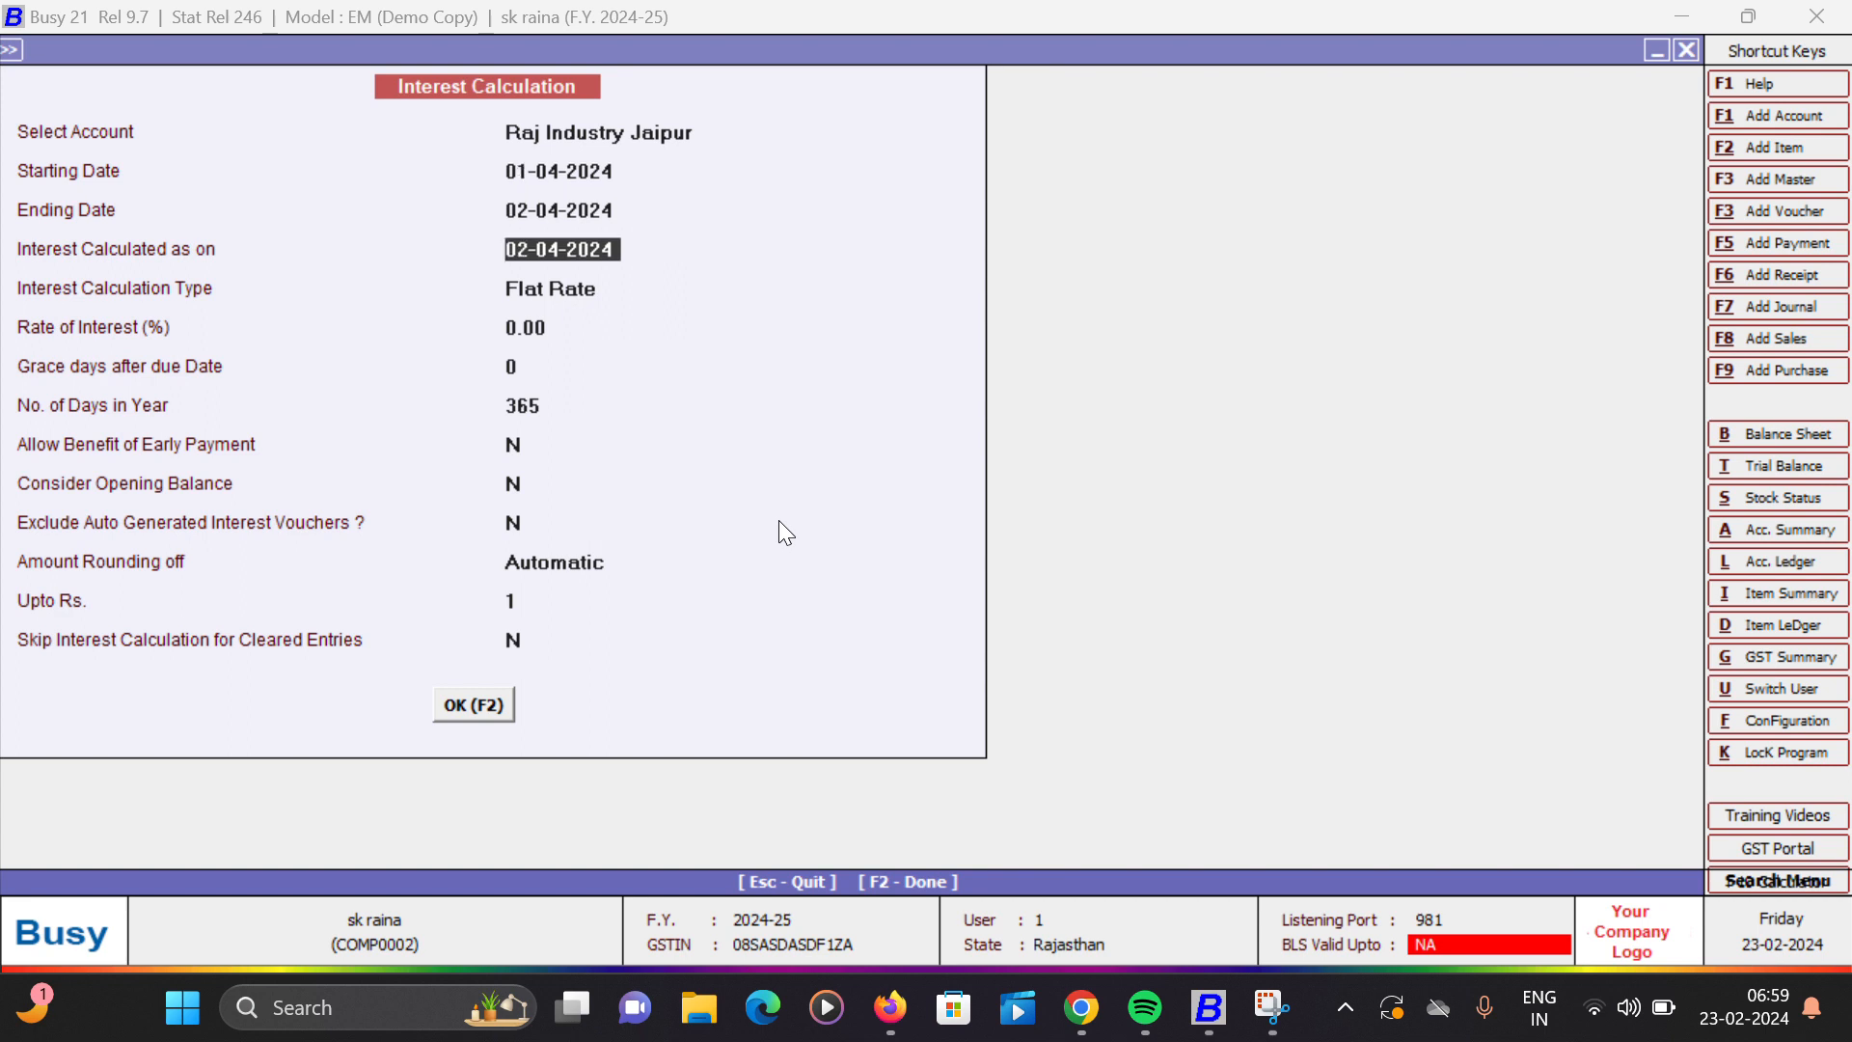
key("Return")
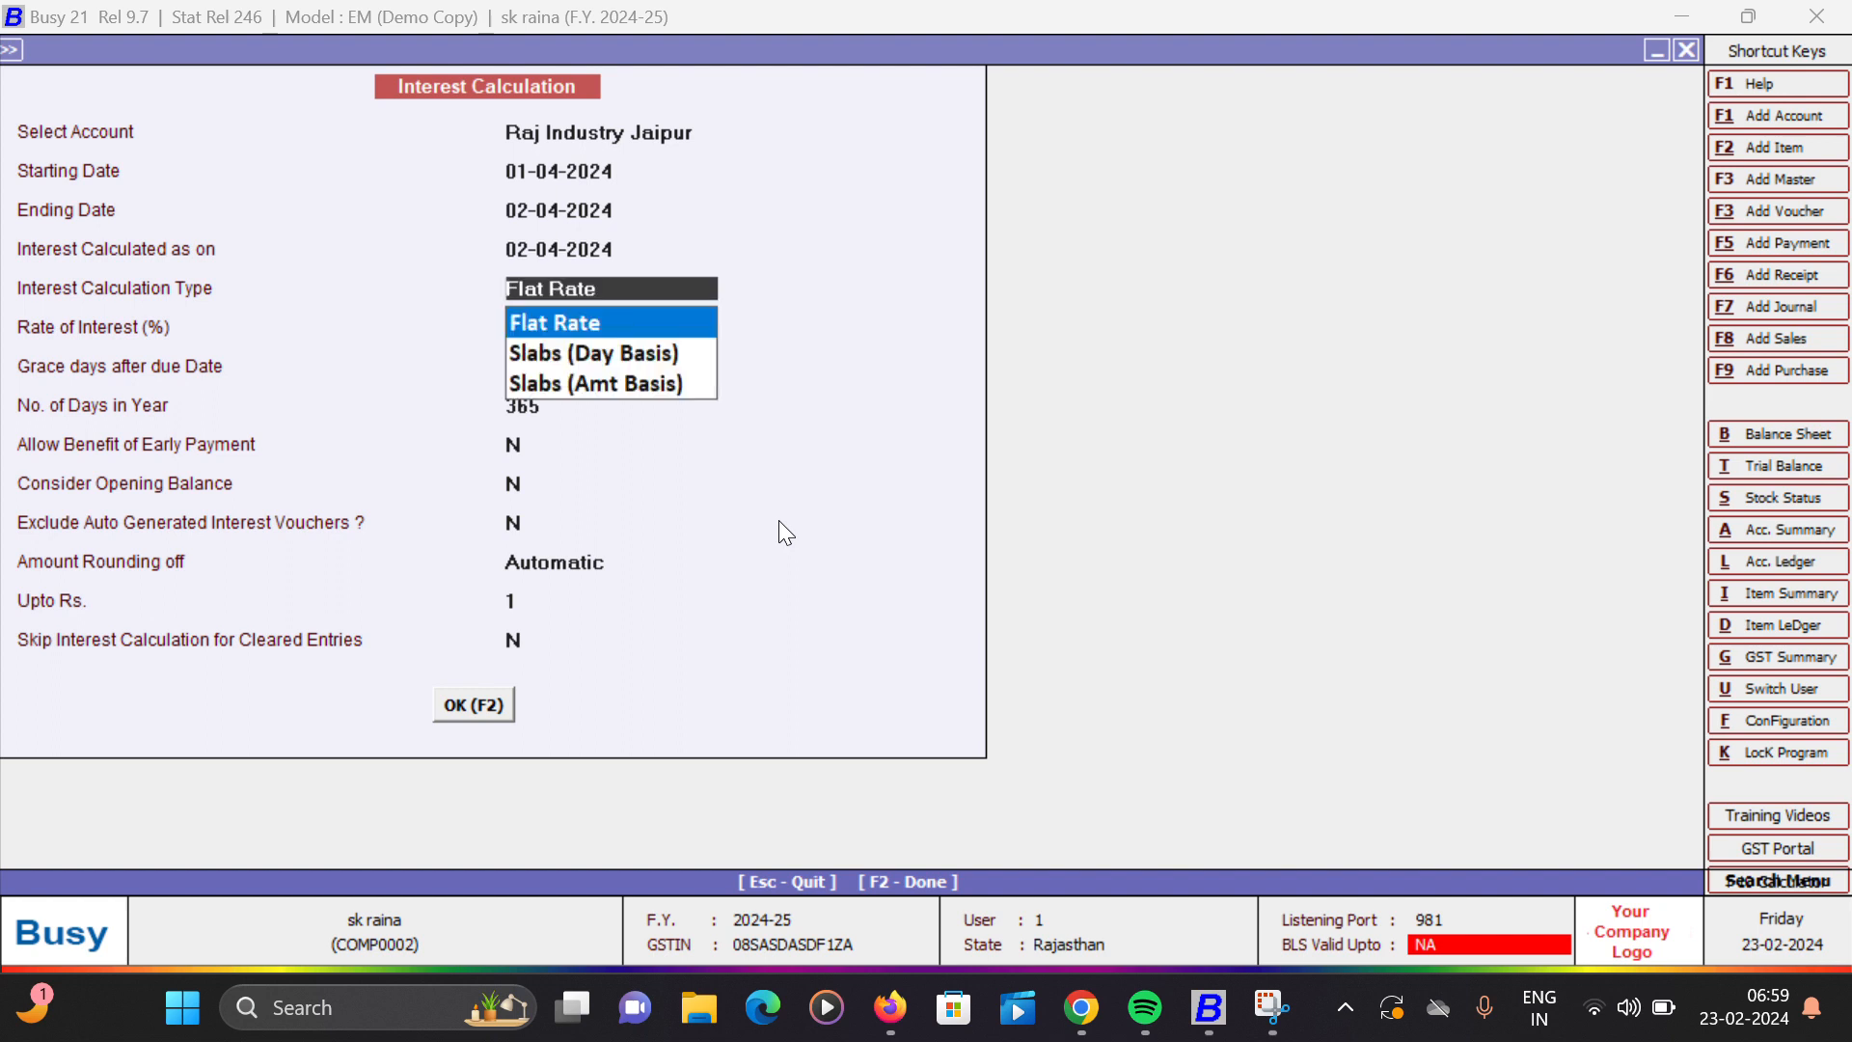
key("Down")
key("Up")
key("Return")
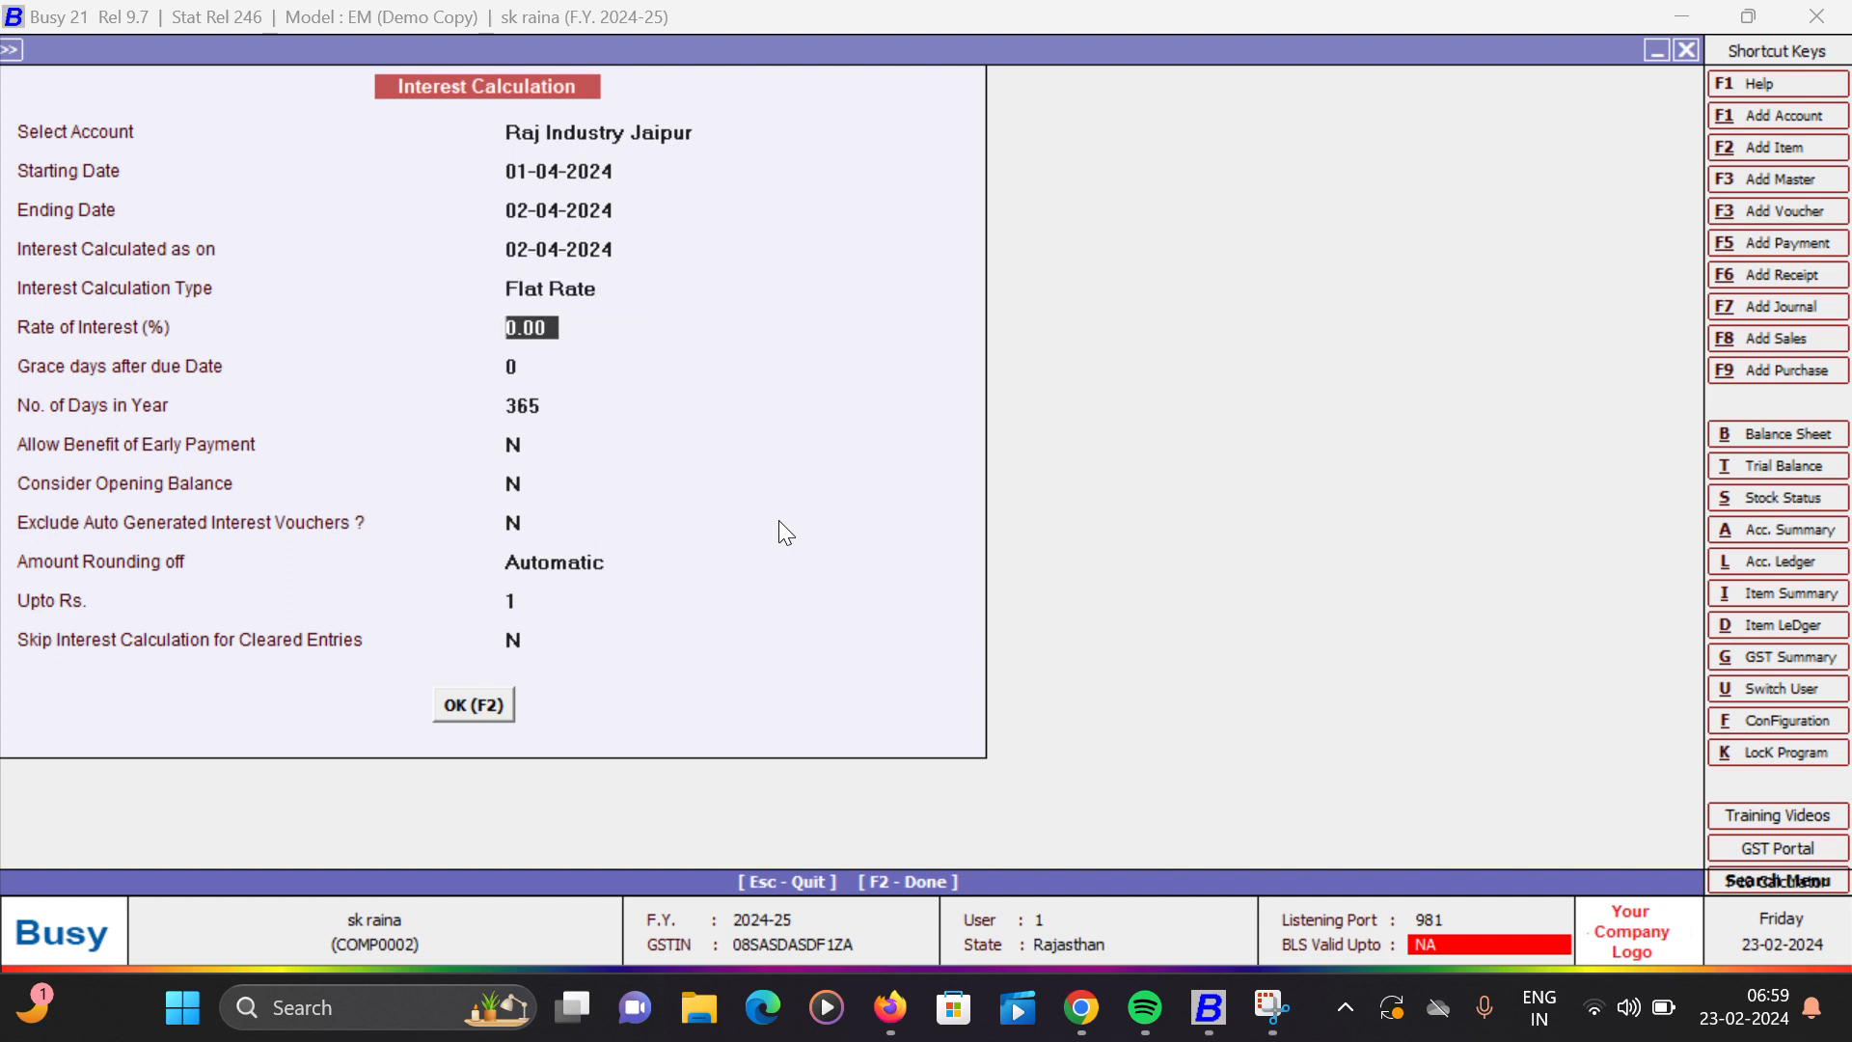
- Set the interest rate to 12% with 0 grace days and a 365-day year, generate the interest report, and close it
type("12")
key("Return")
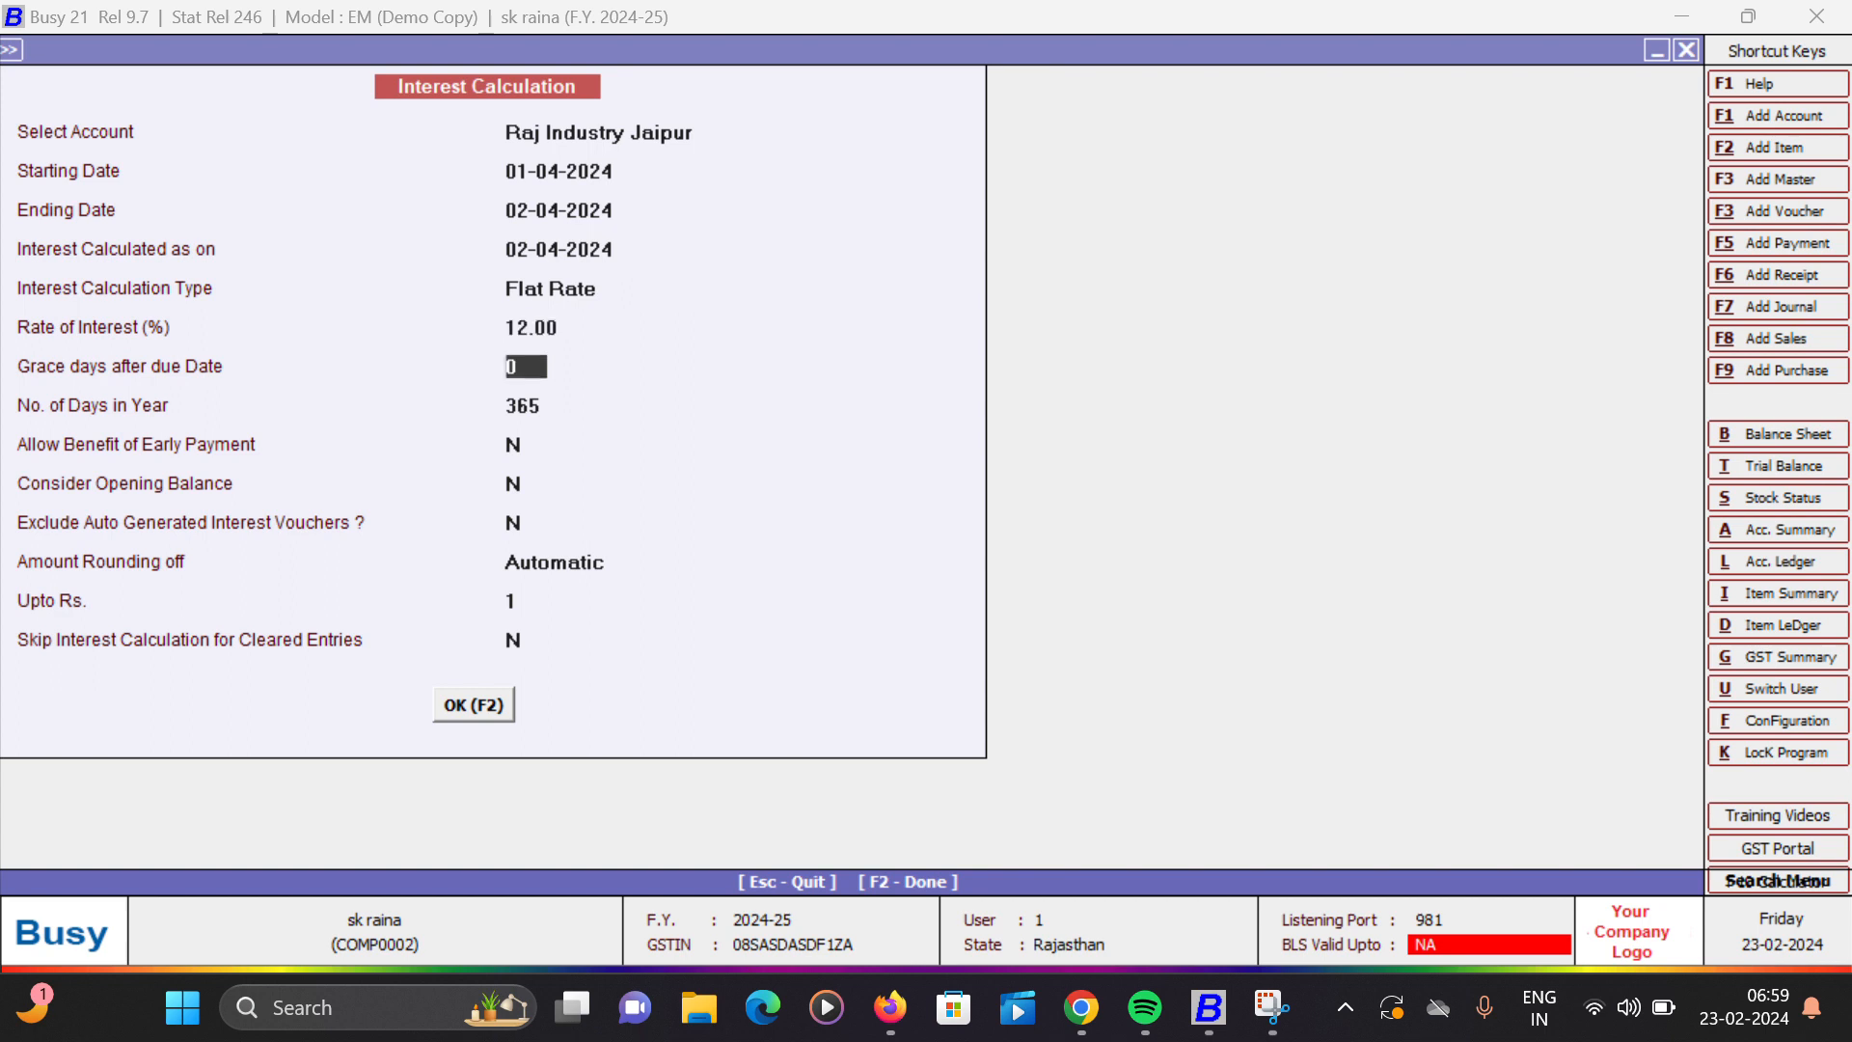
key("Return")
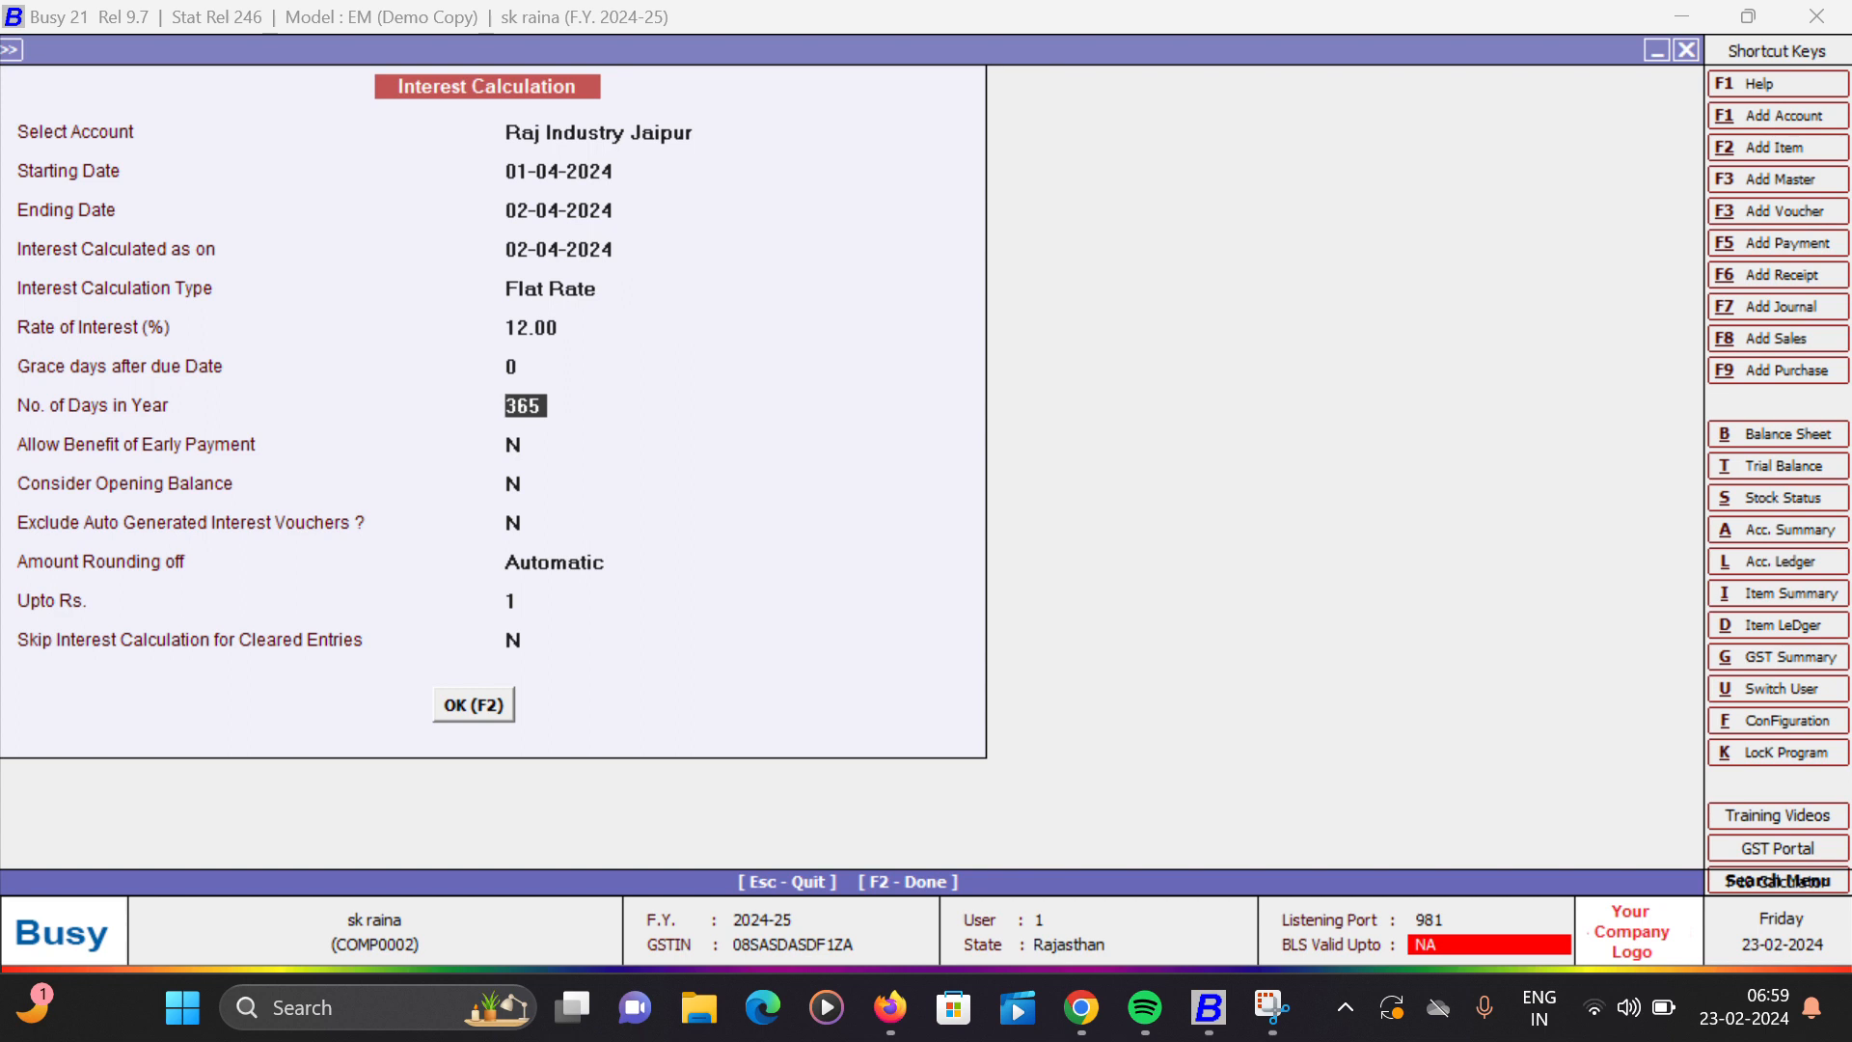
key("Return")
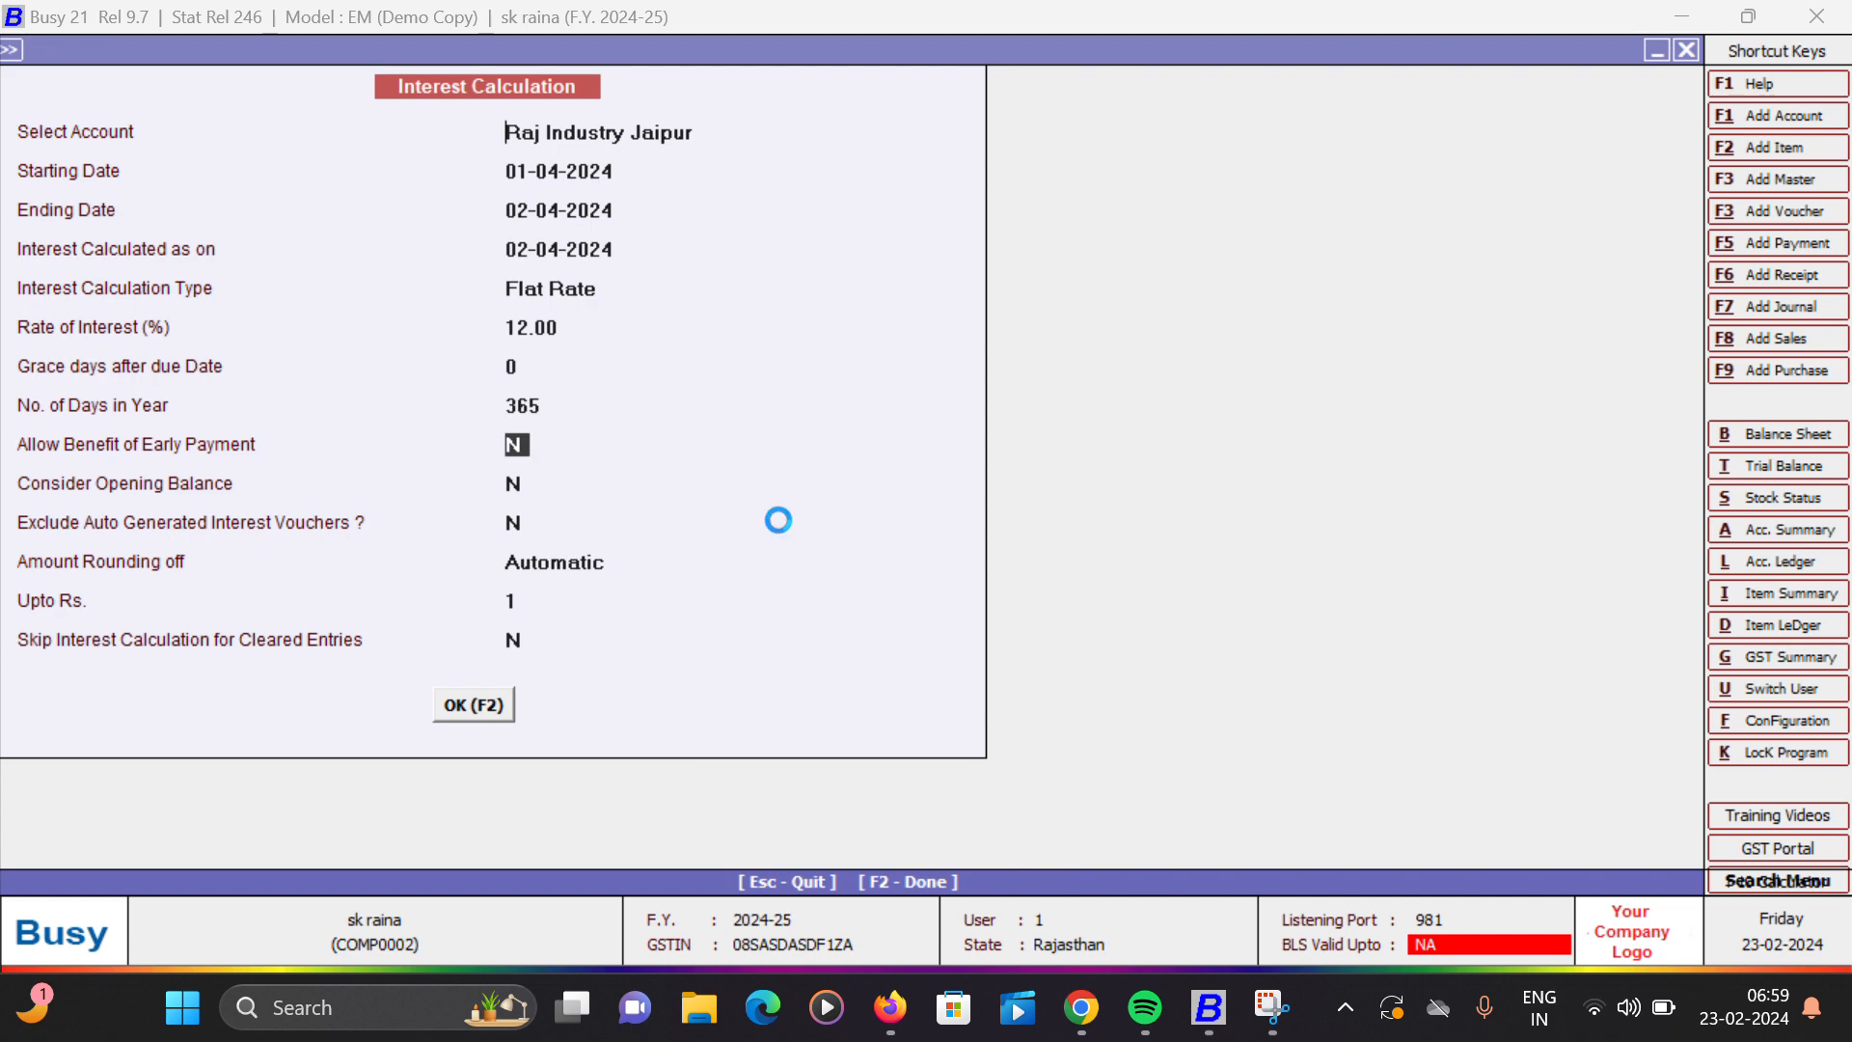
key("F2")
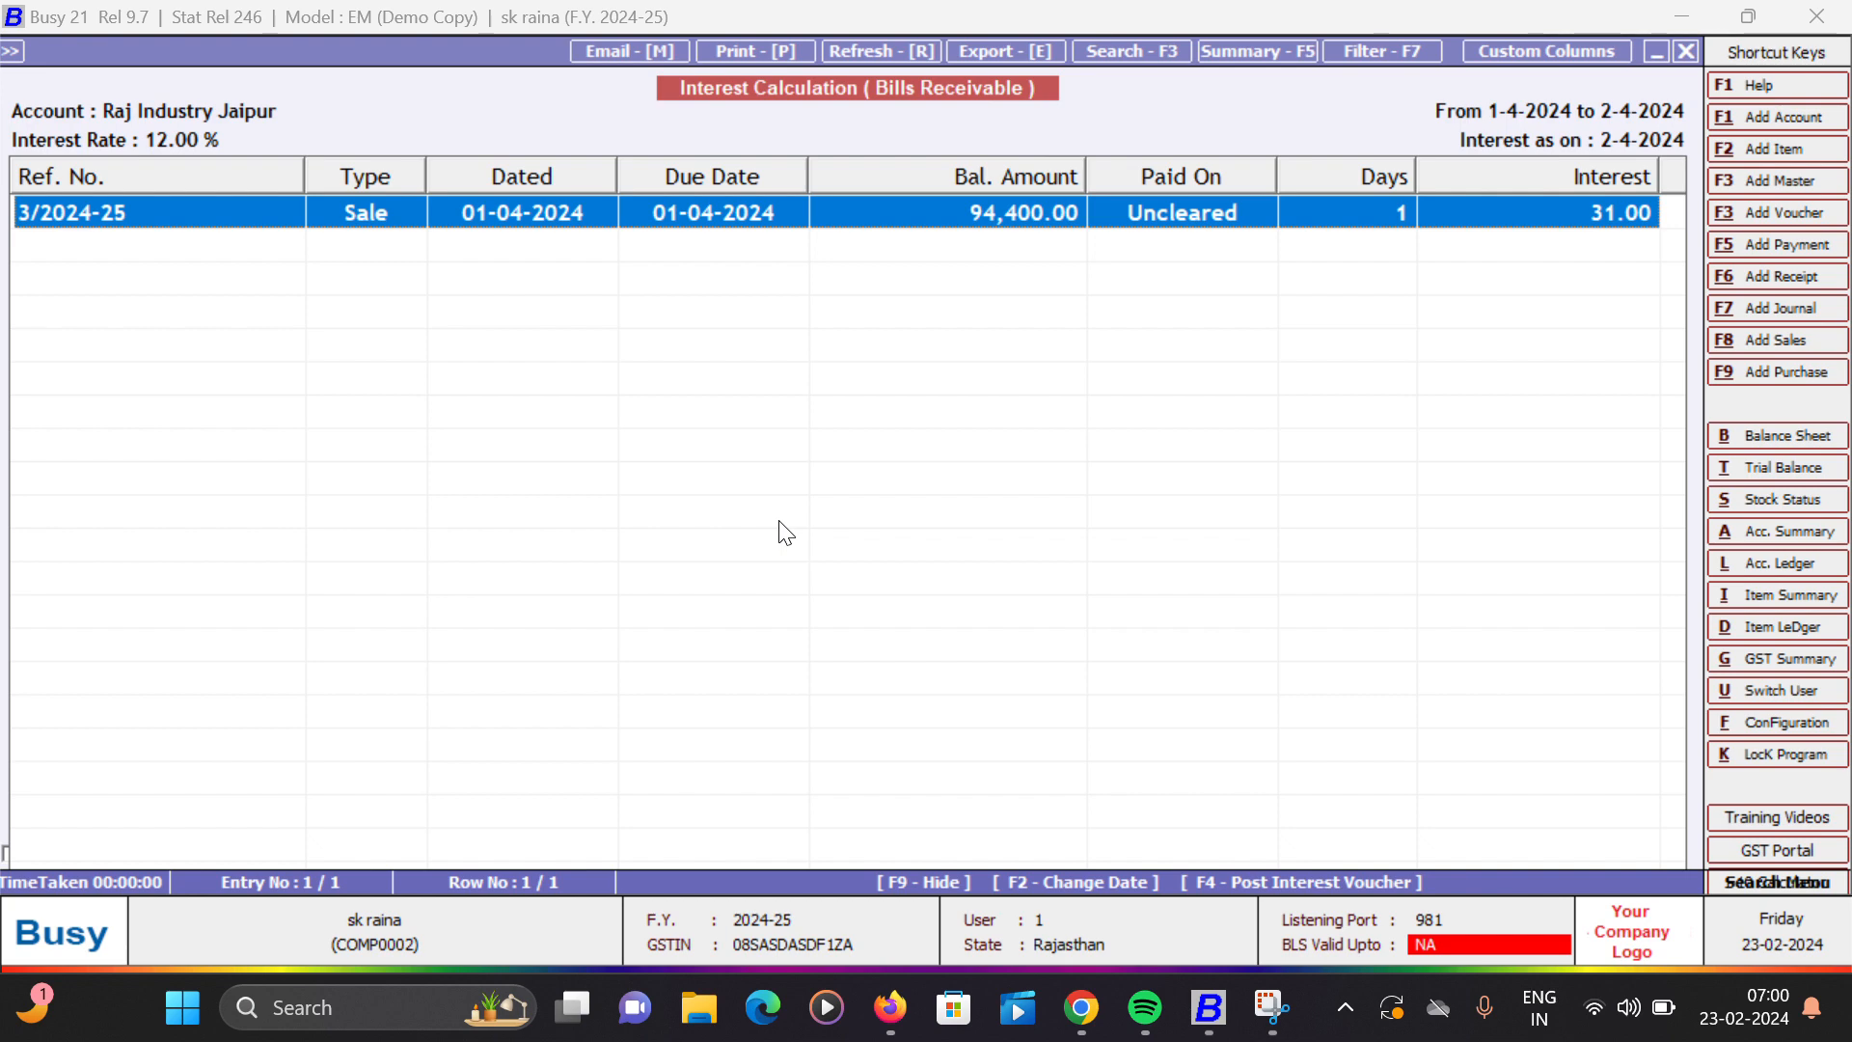
key("Escape")
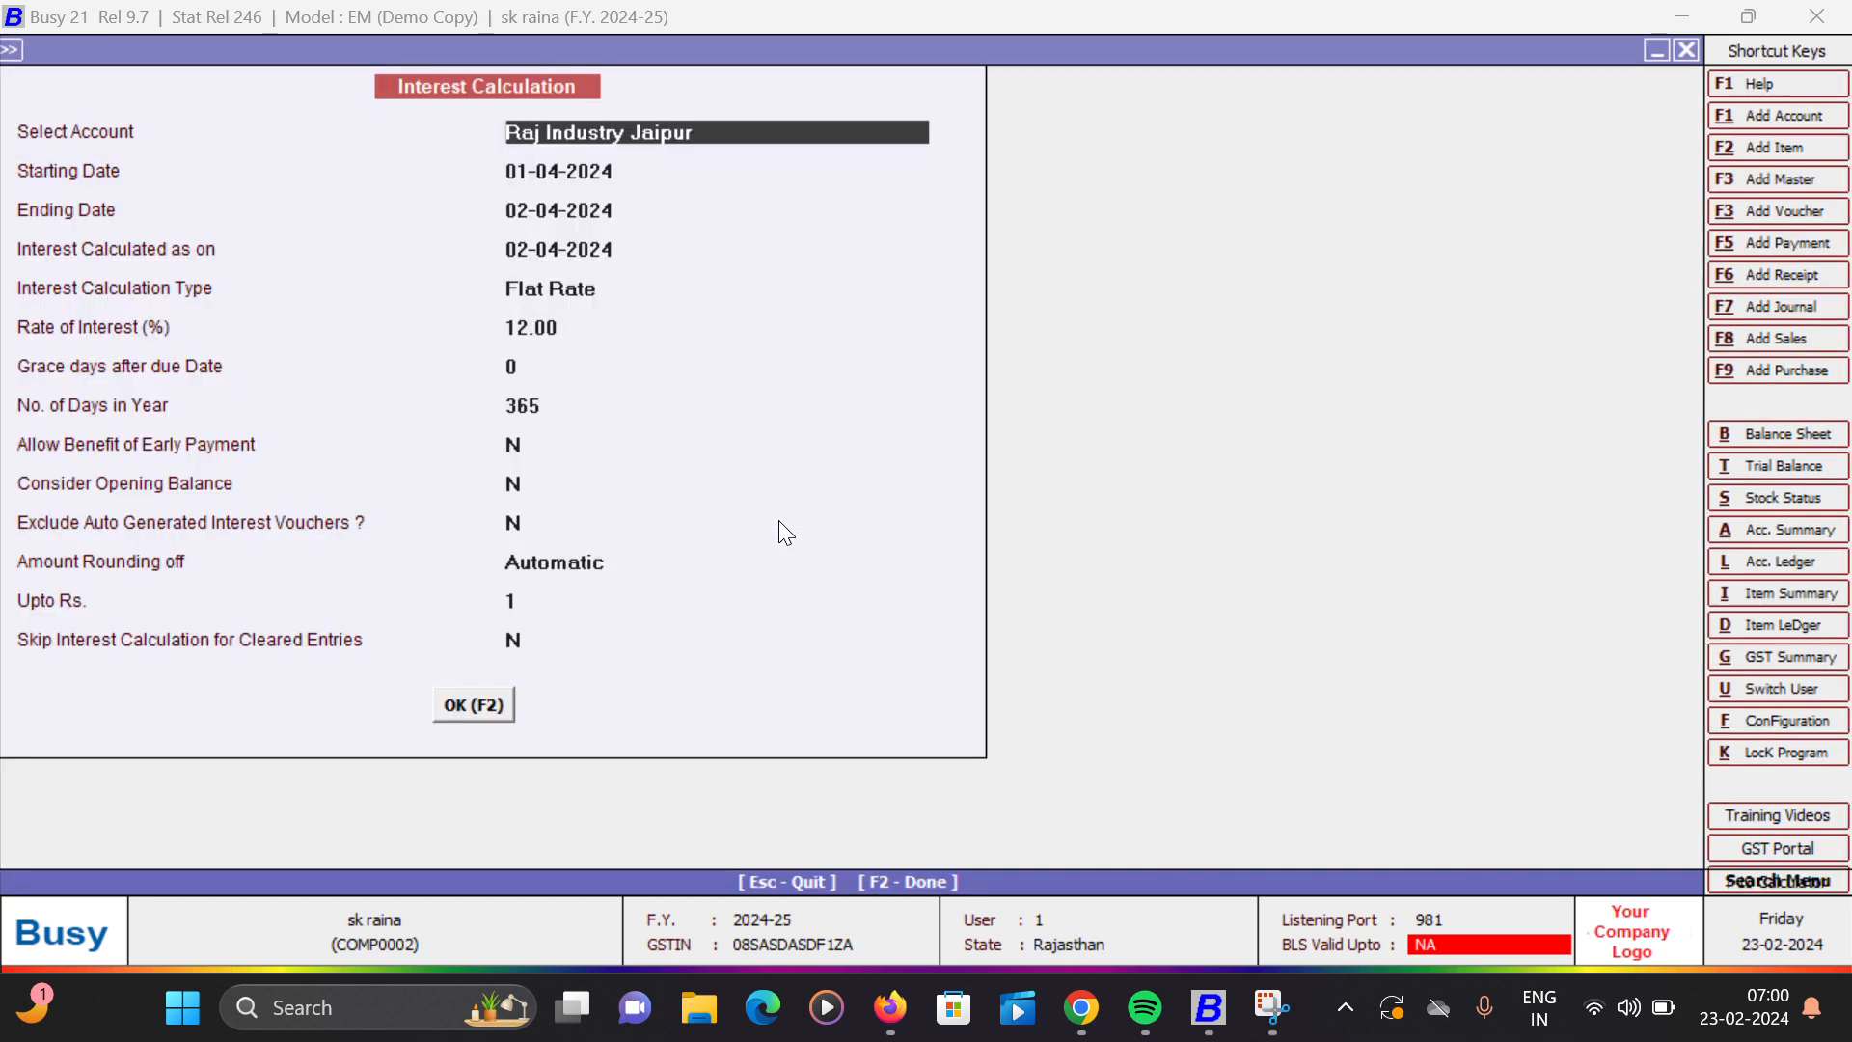
key("Escape")
key("Escape")
key("Escape")
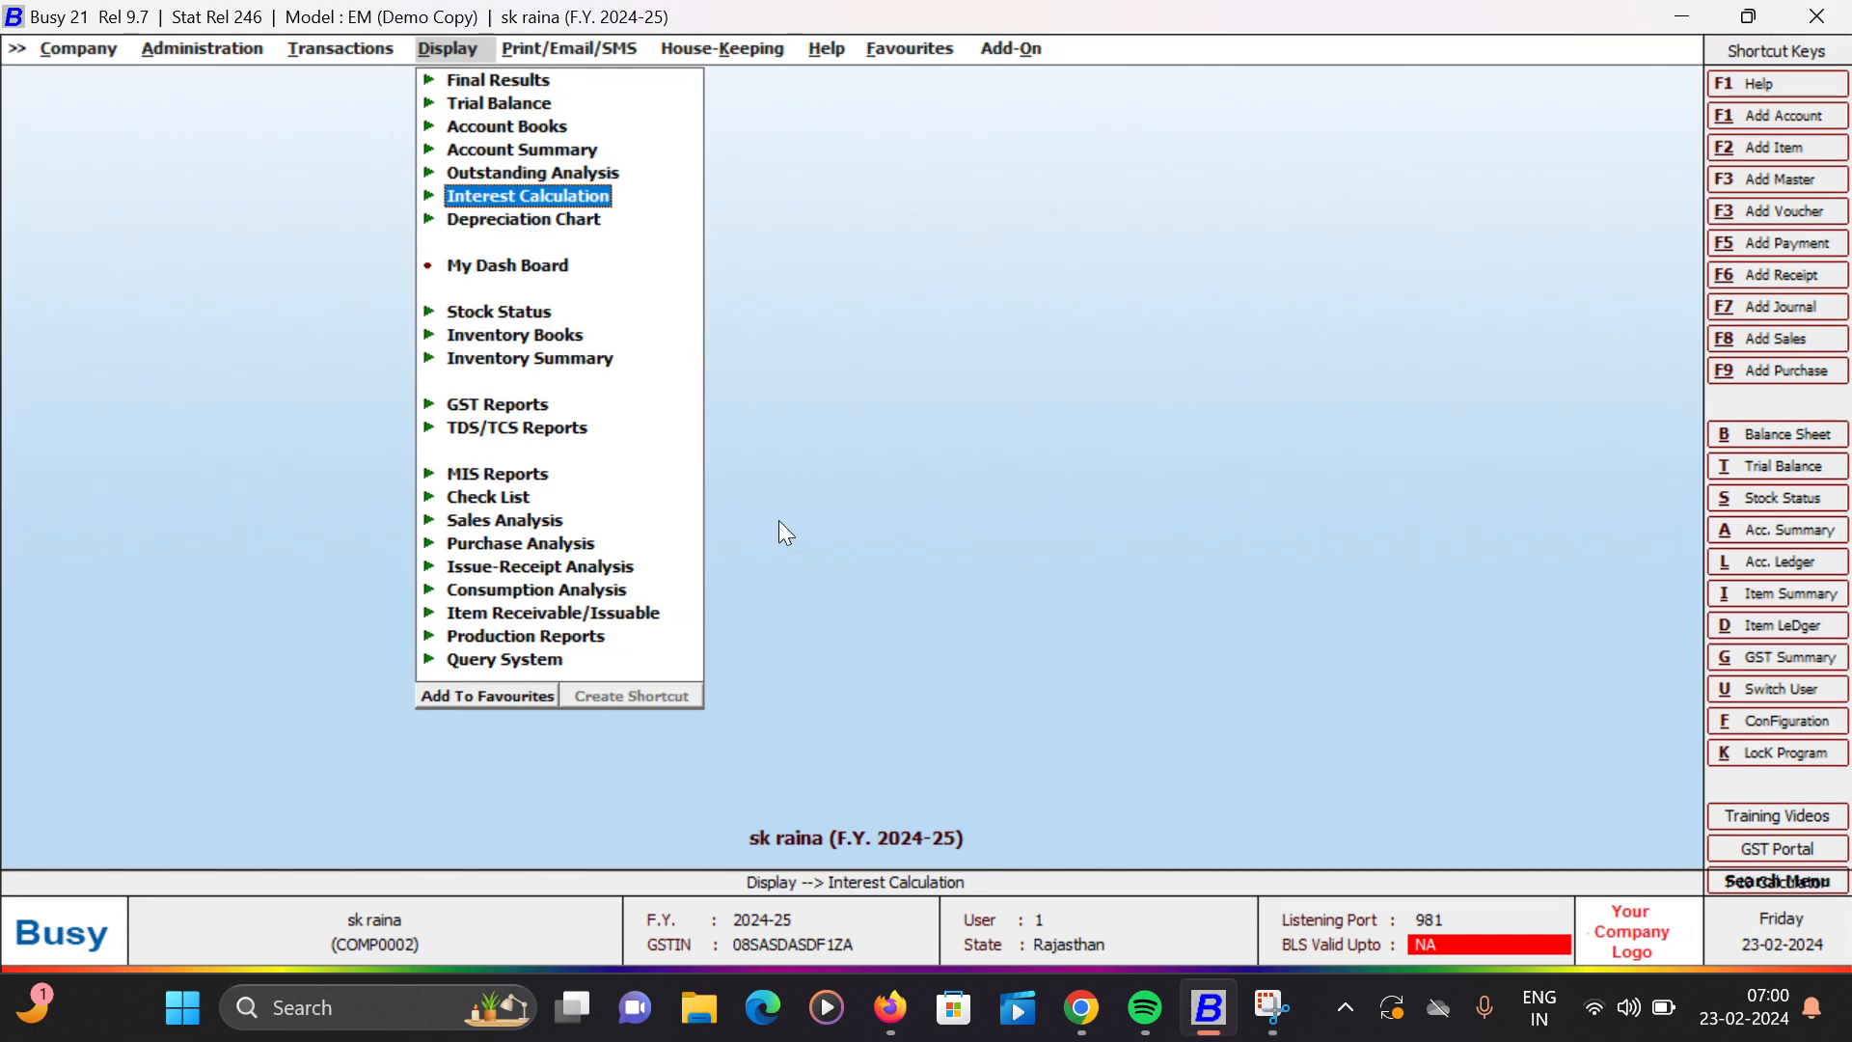
- Reopen the one-account interest calculation for bills receivable
key("Return")
key("Down")
key("Down")
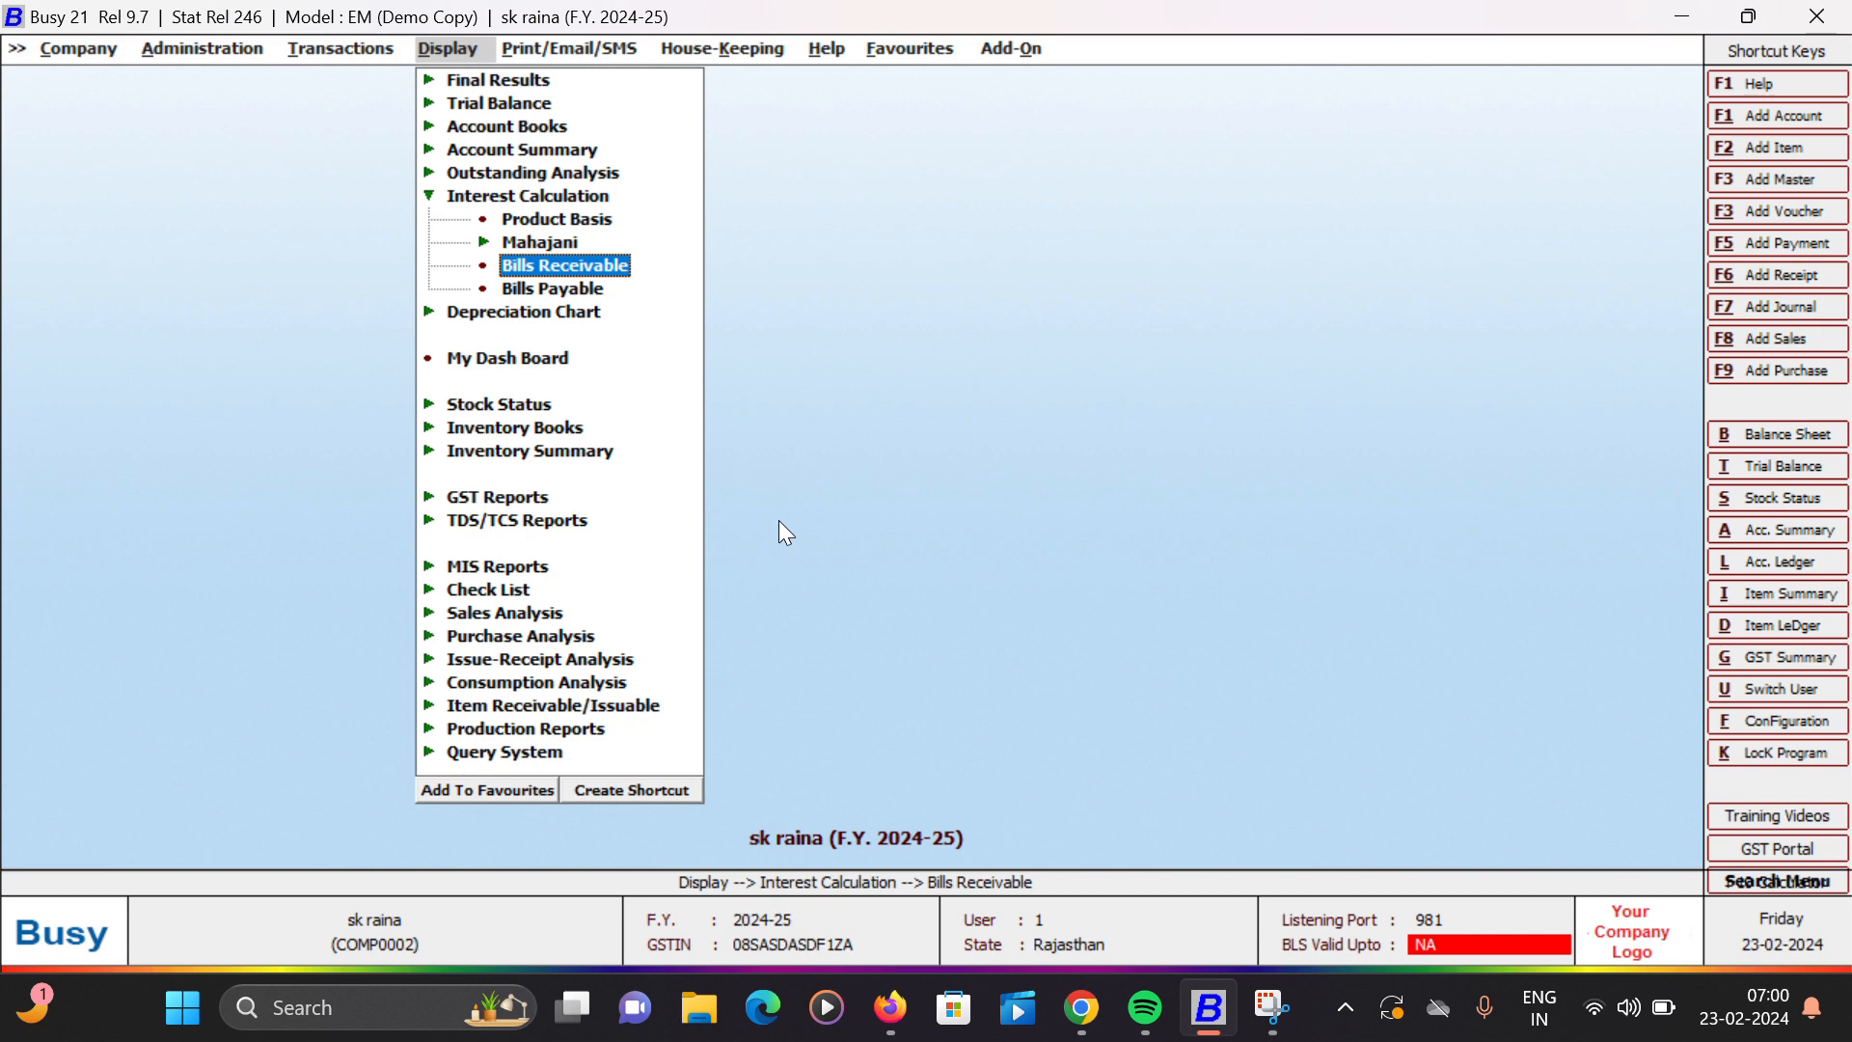
key("Return")
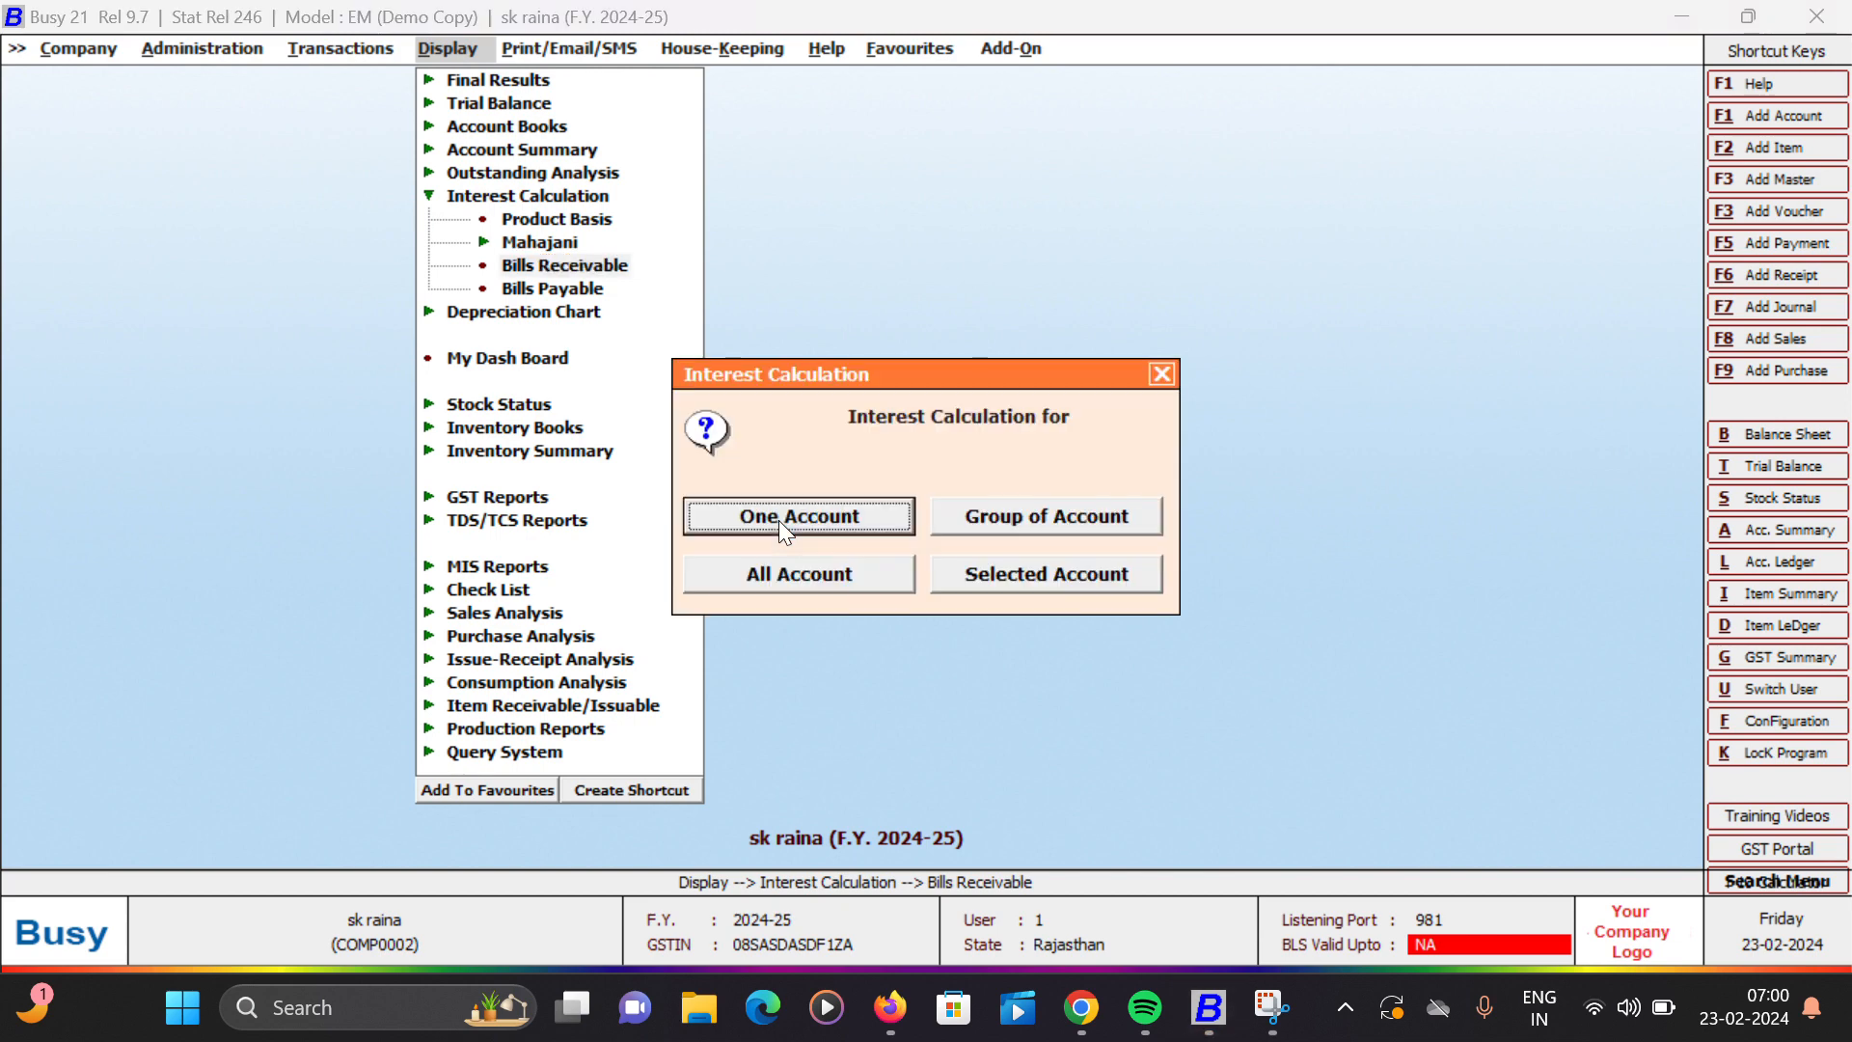
left_click(781, 526)
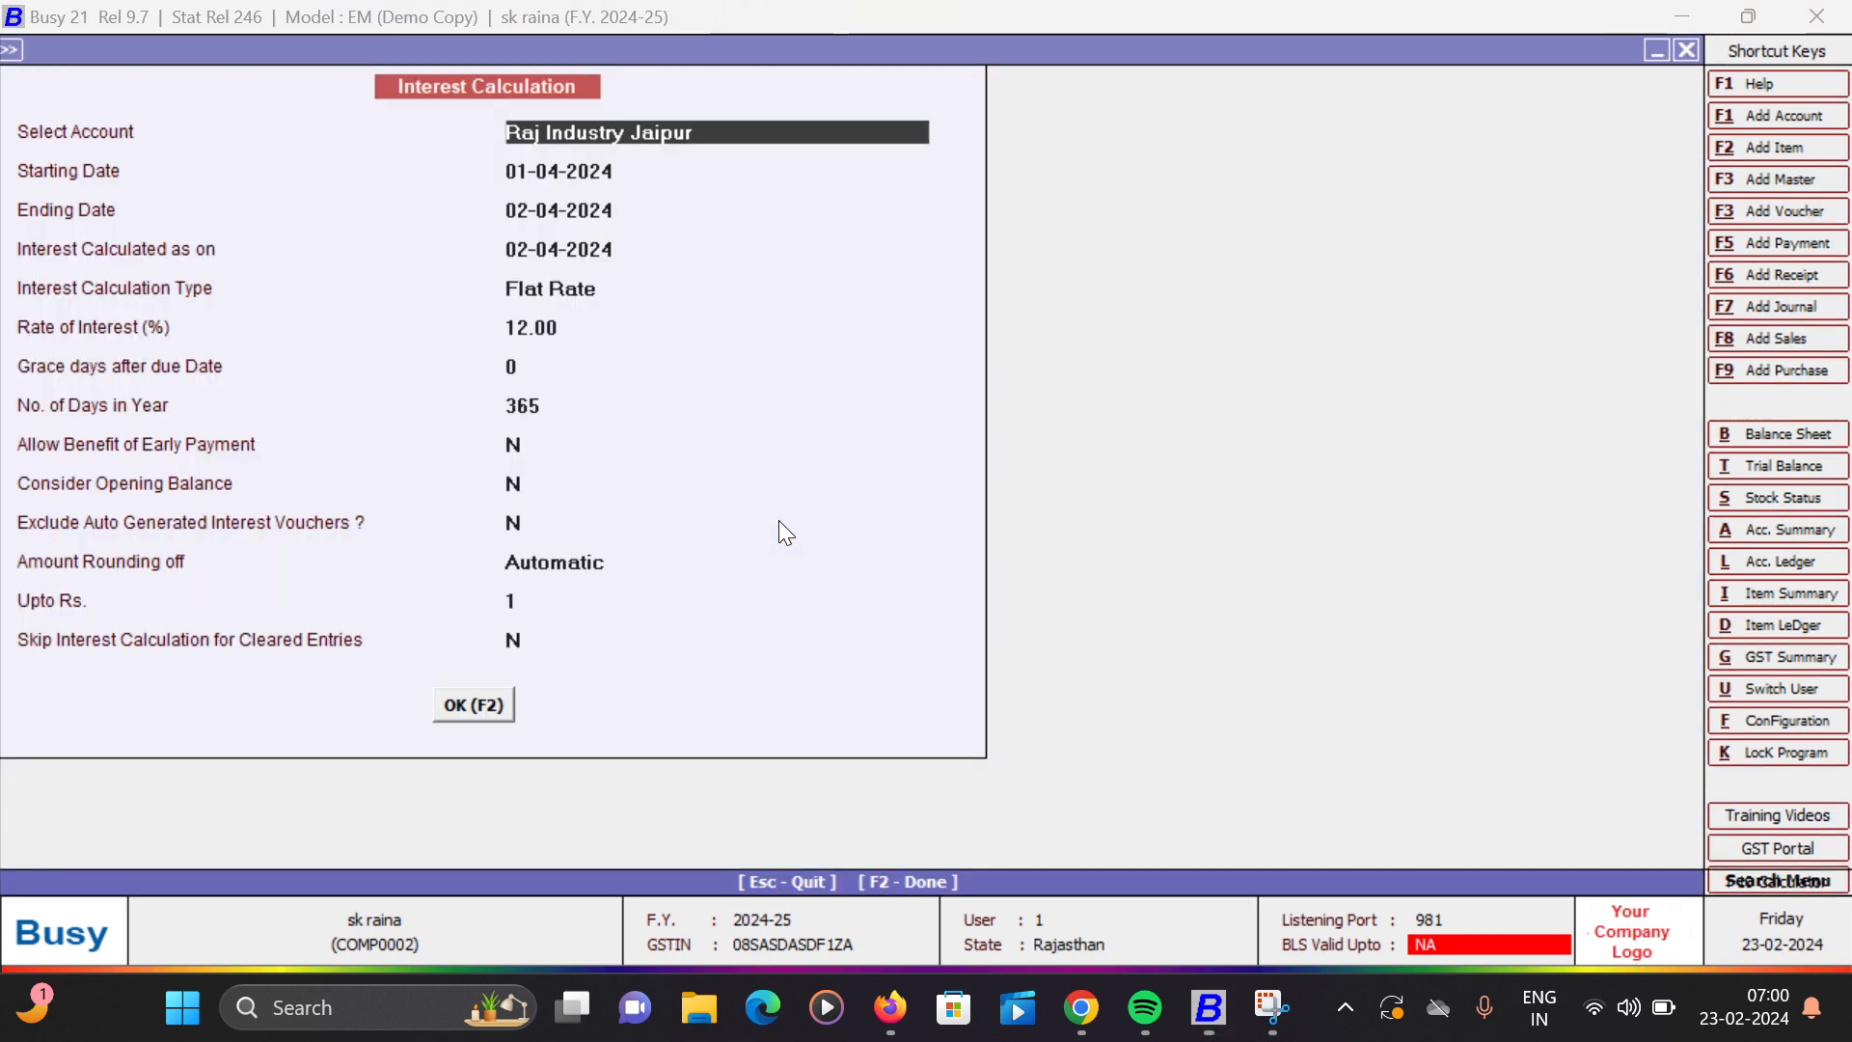
- Generate the Raj Industry Jaipur interest report again with the same dates and flat 12% rate, review it, and return to the transaction options
key("Return")
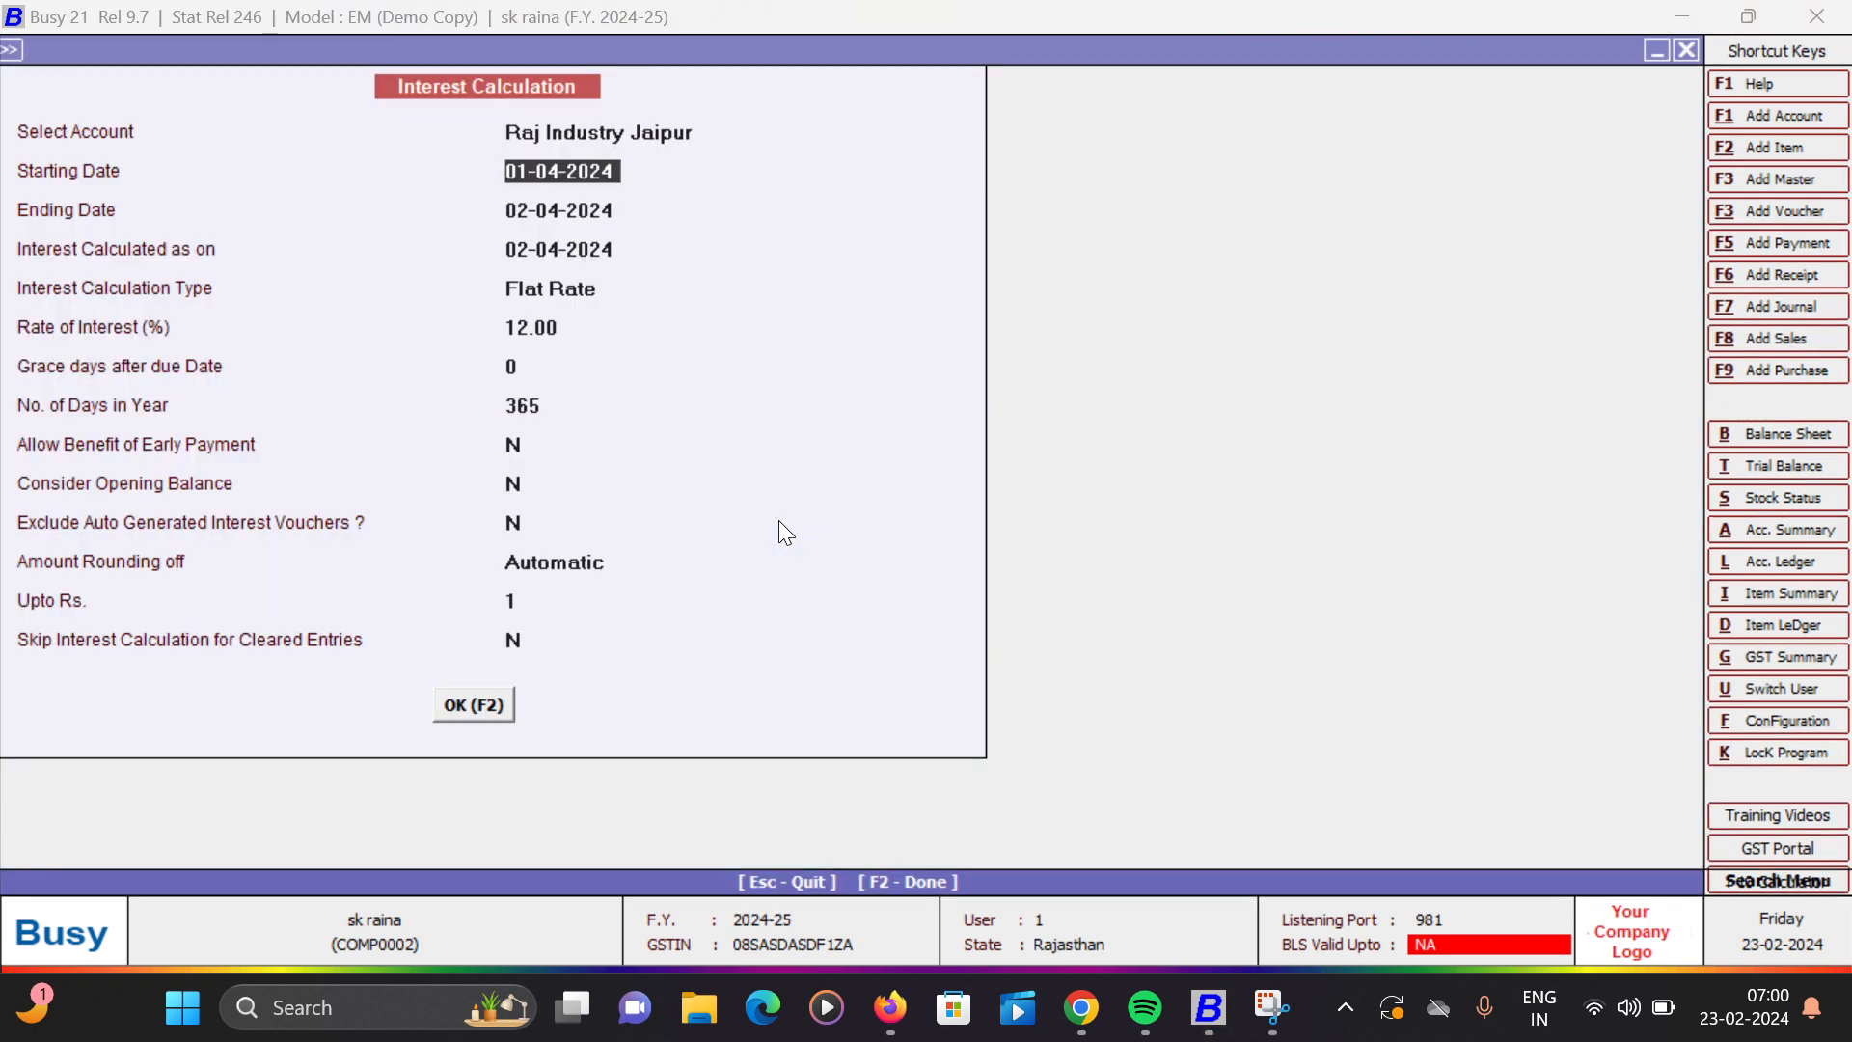
key("Return")
key("Return")
key("Return")
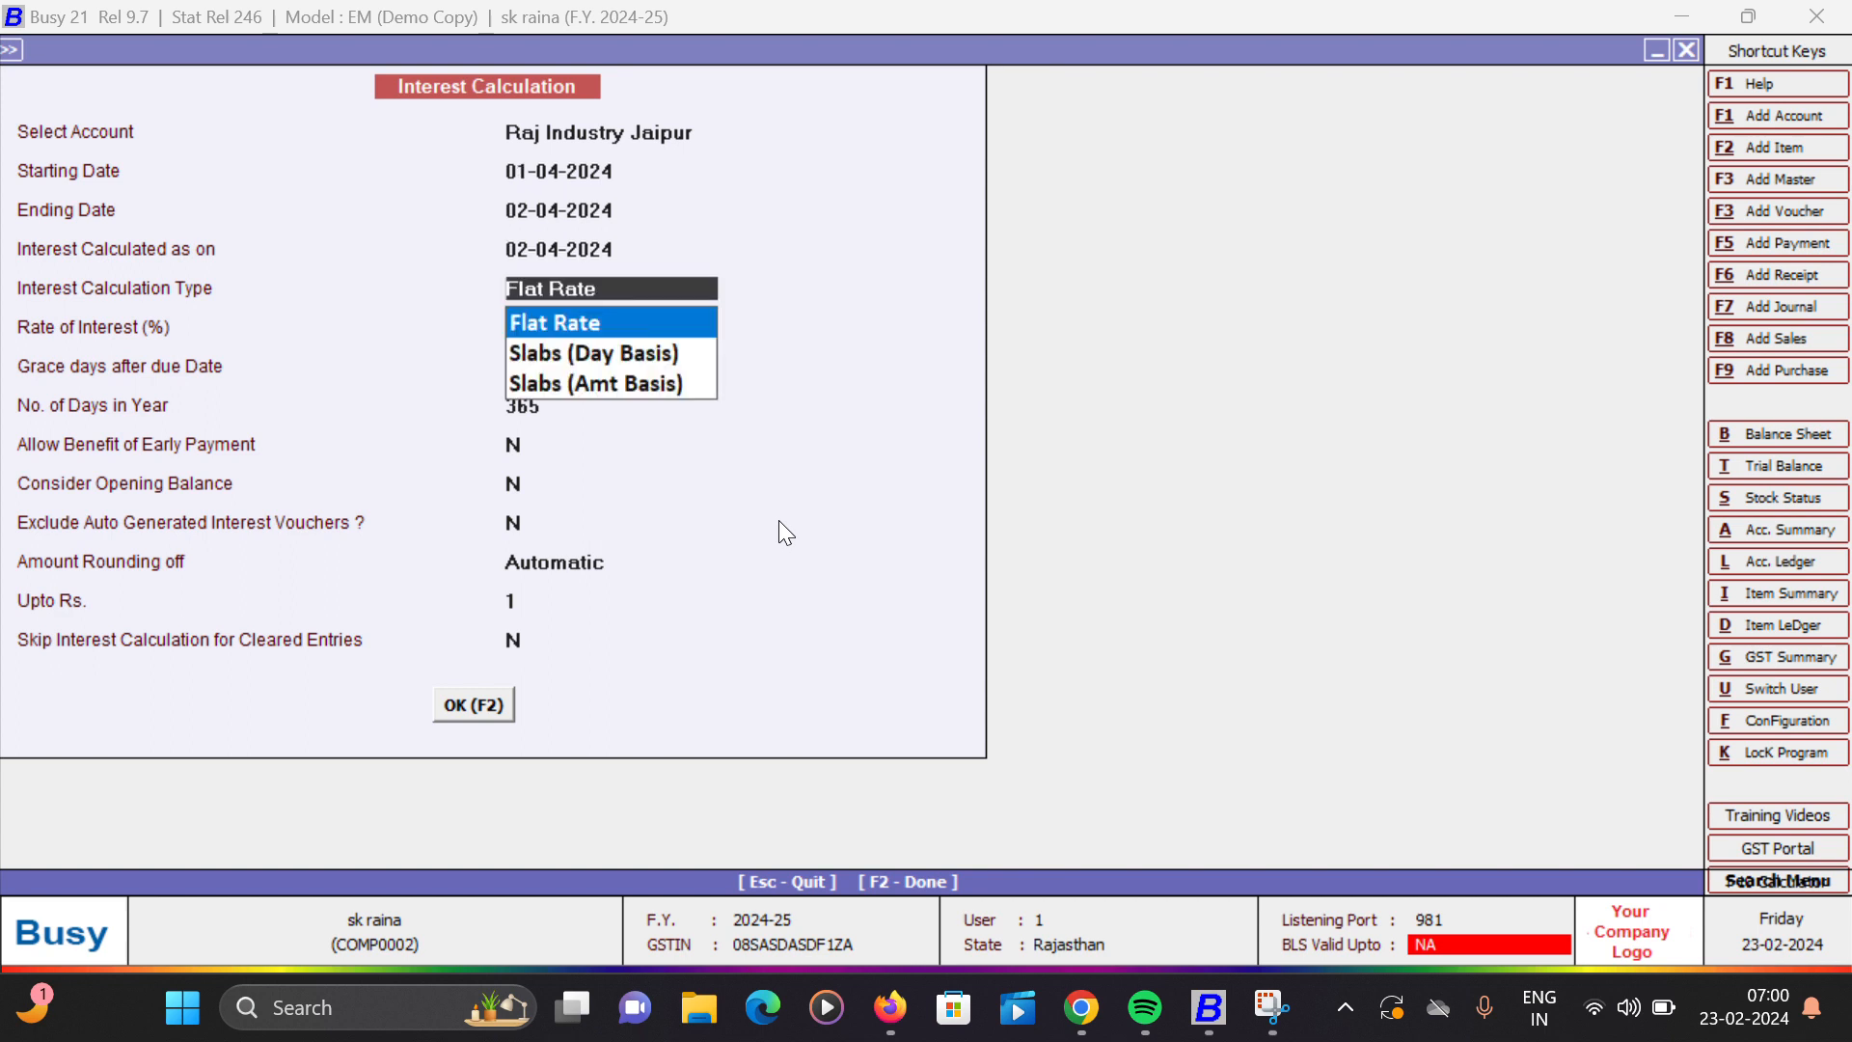
key("Return")
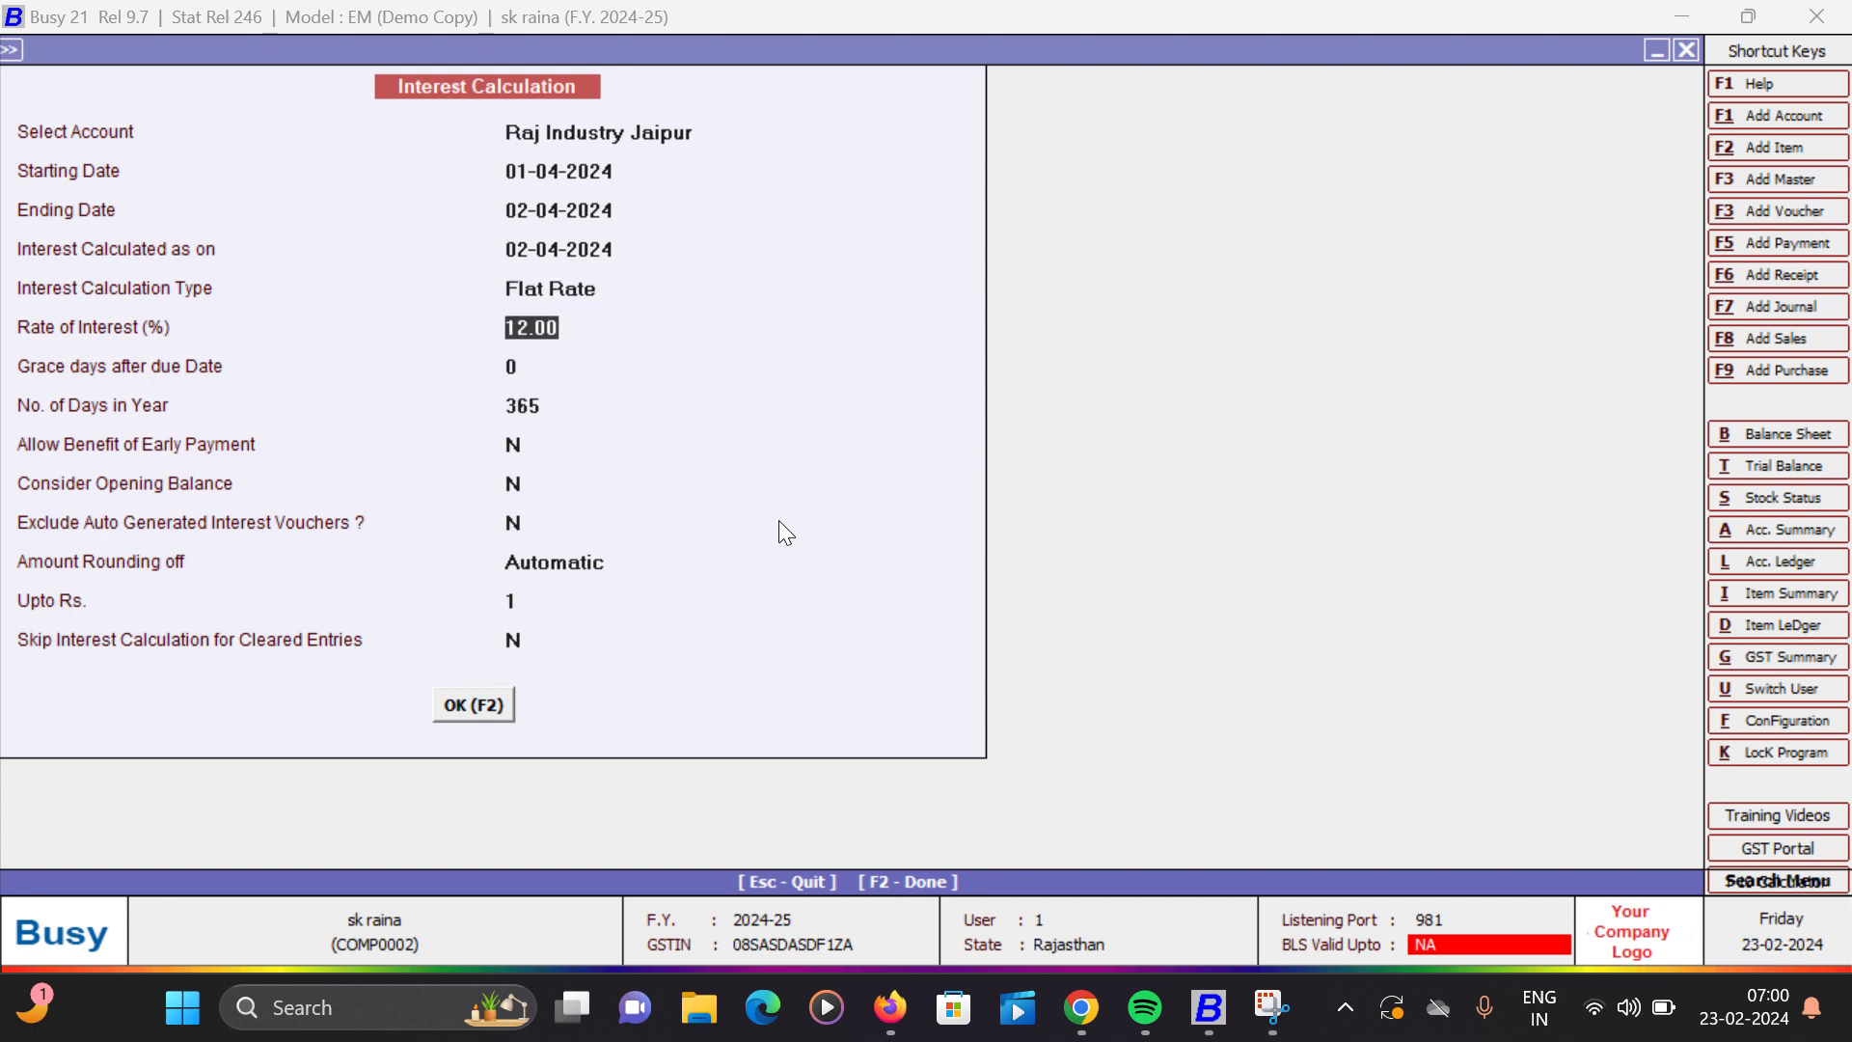
key("F2")
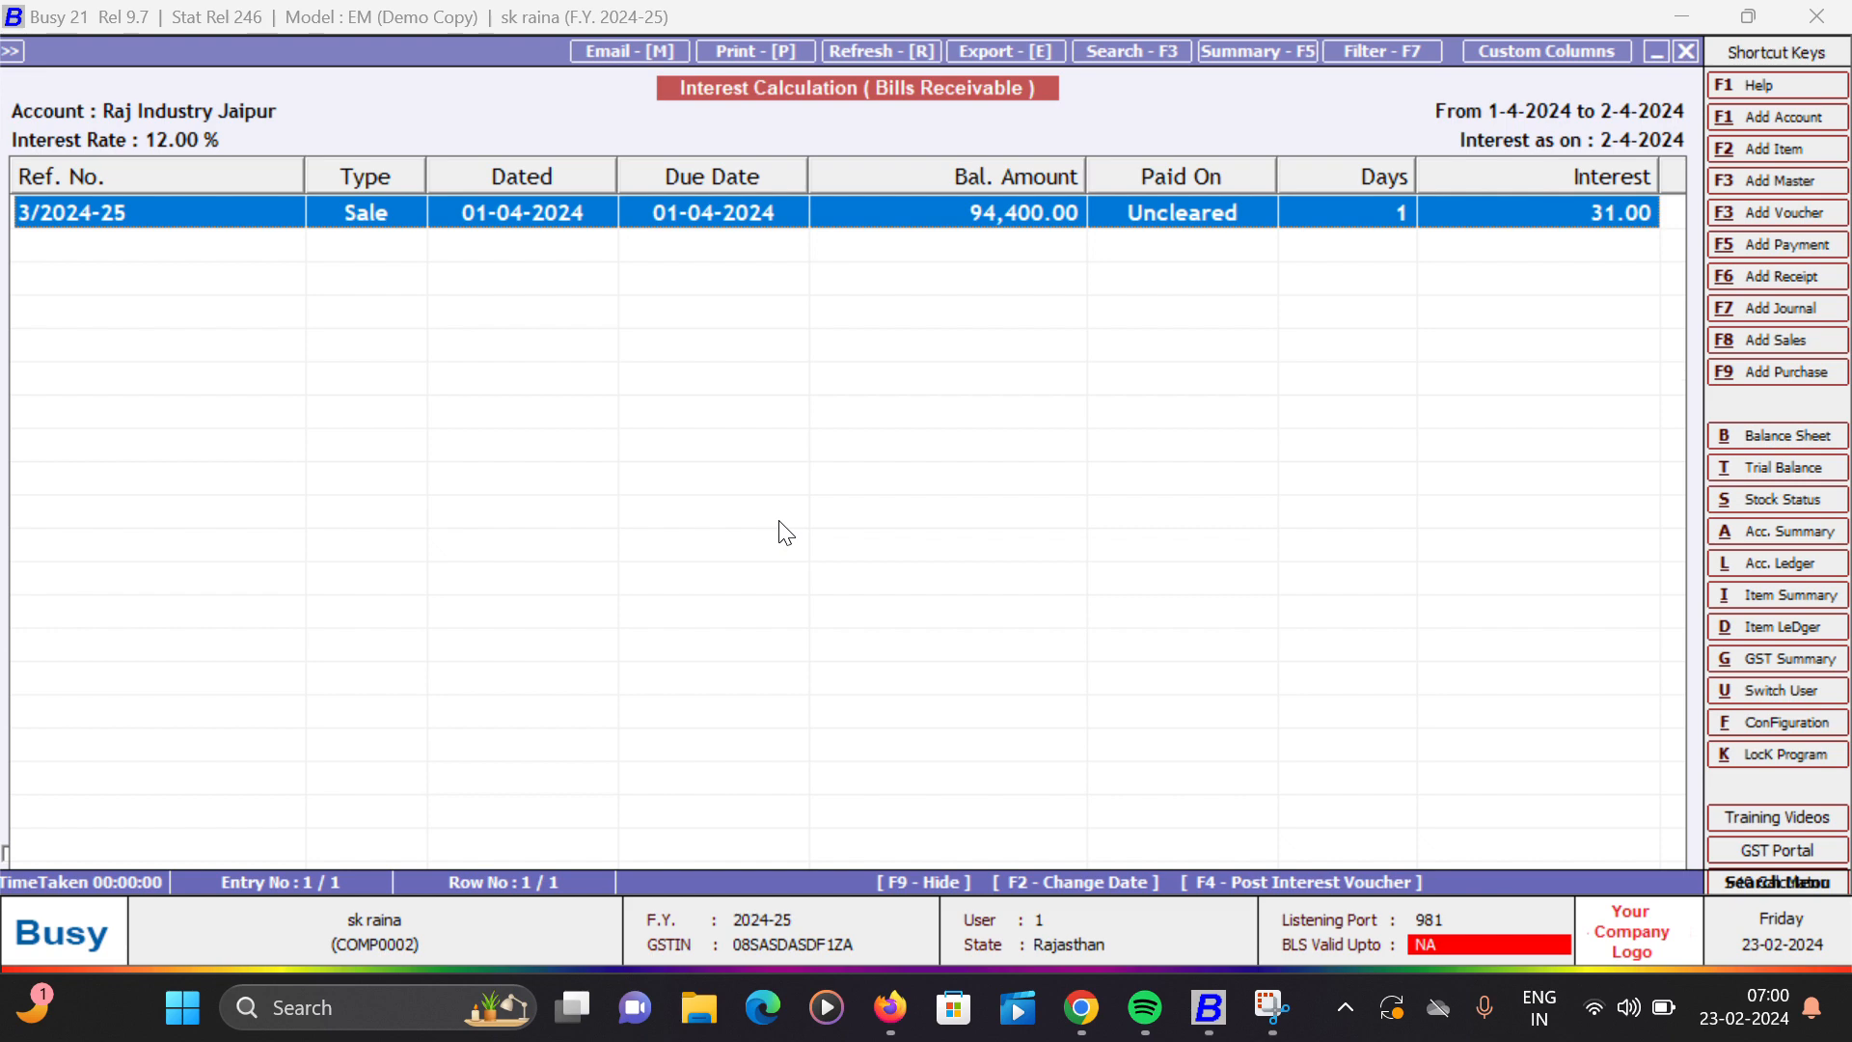
key("Escape")
key("Escape")
key("Escape")
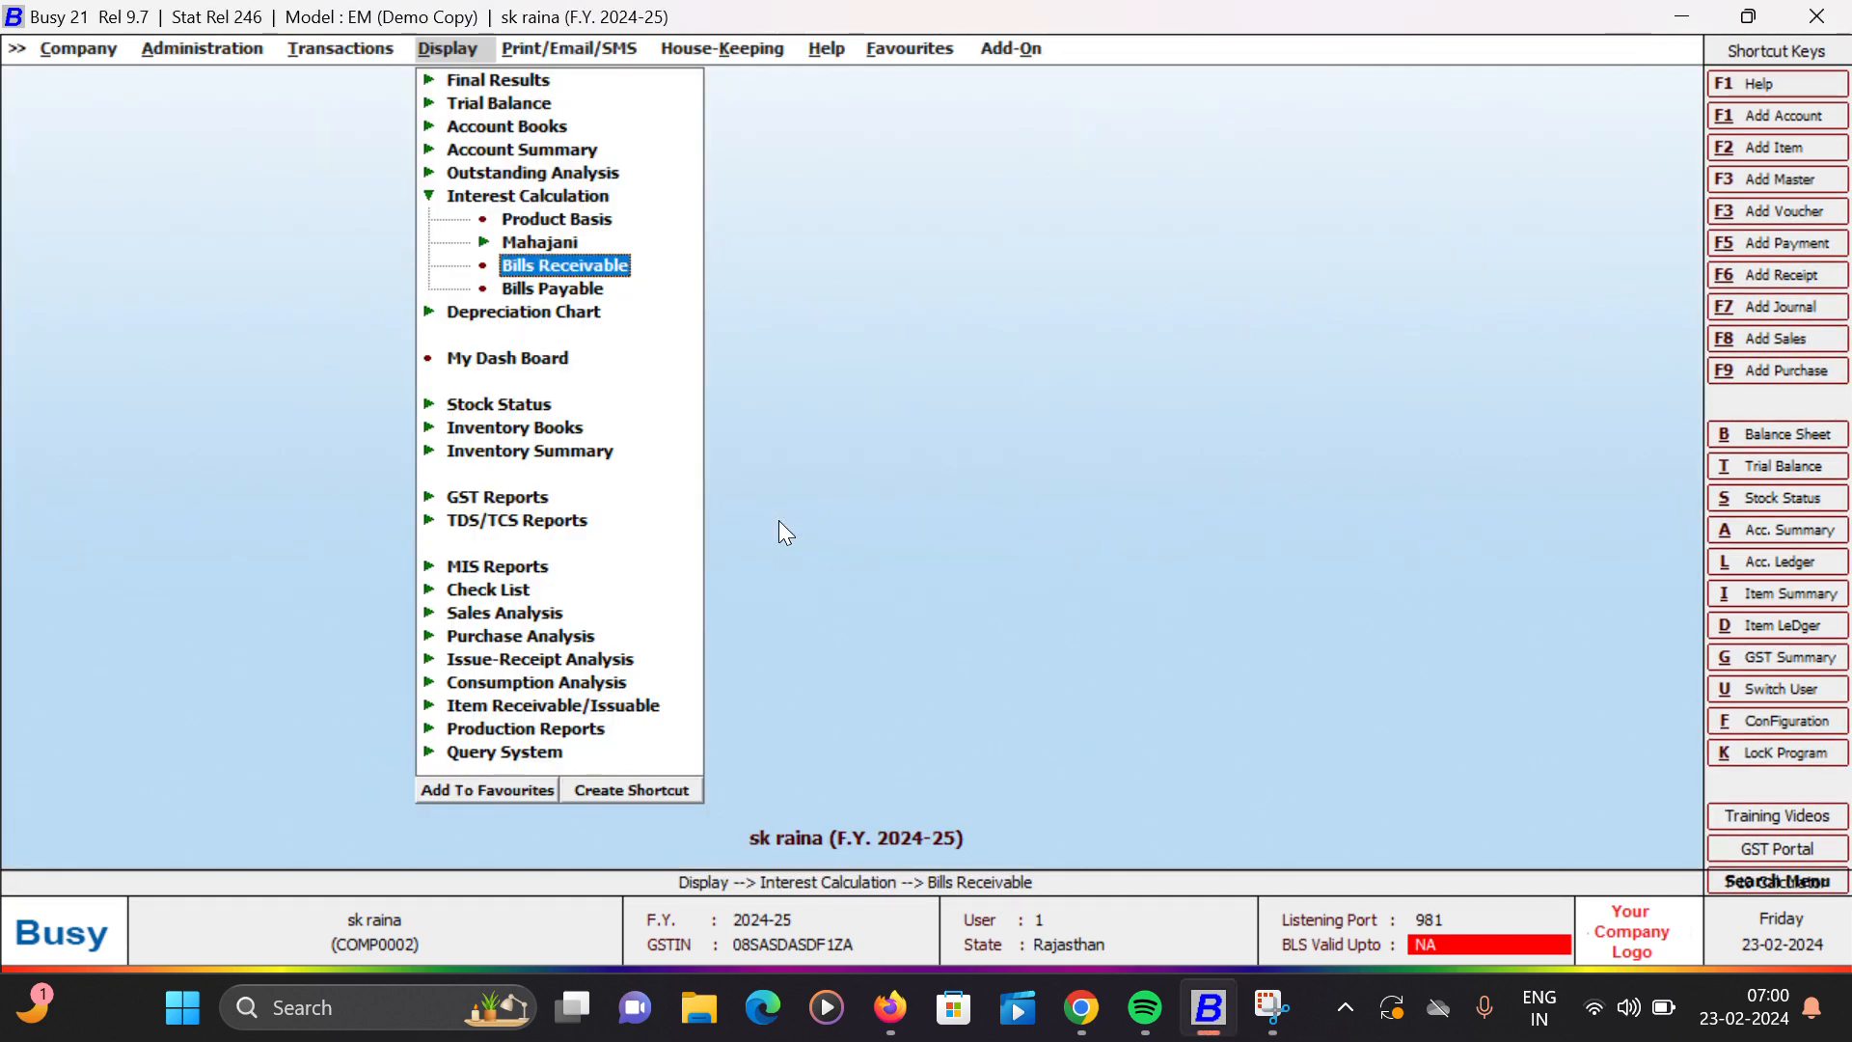
key("Left")
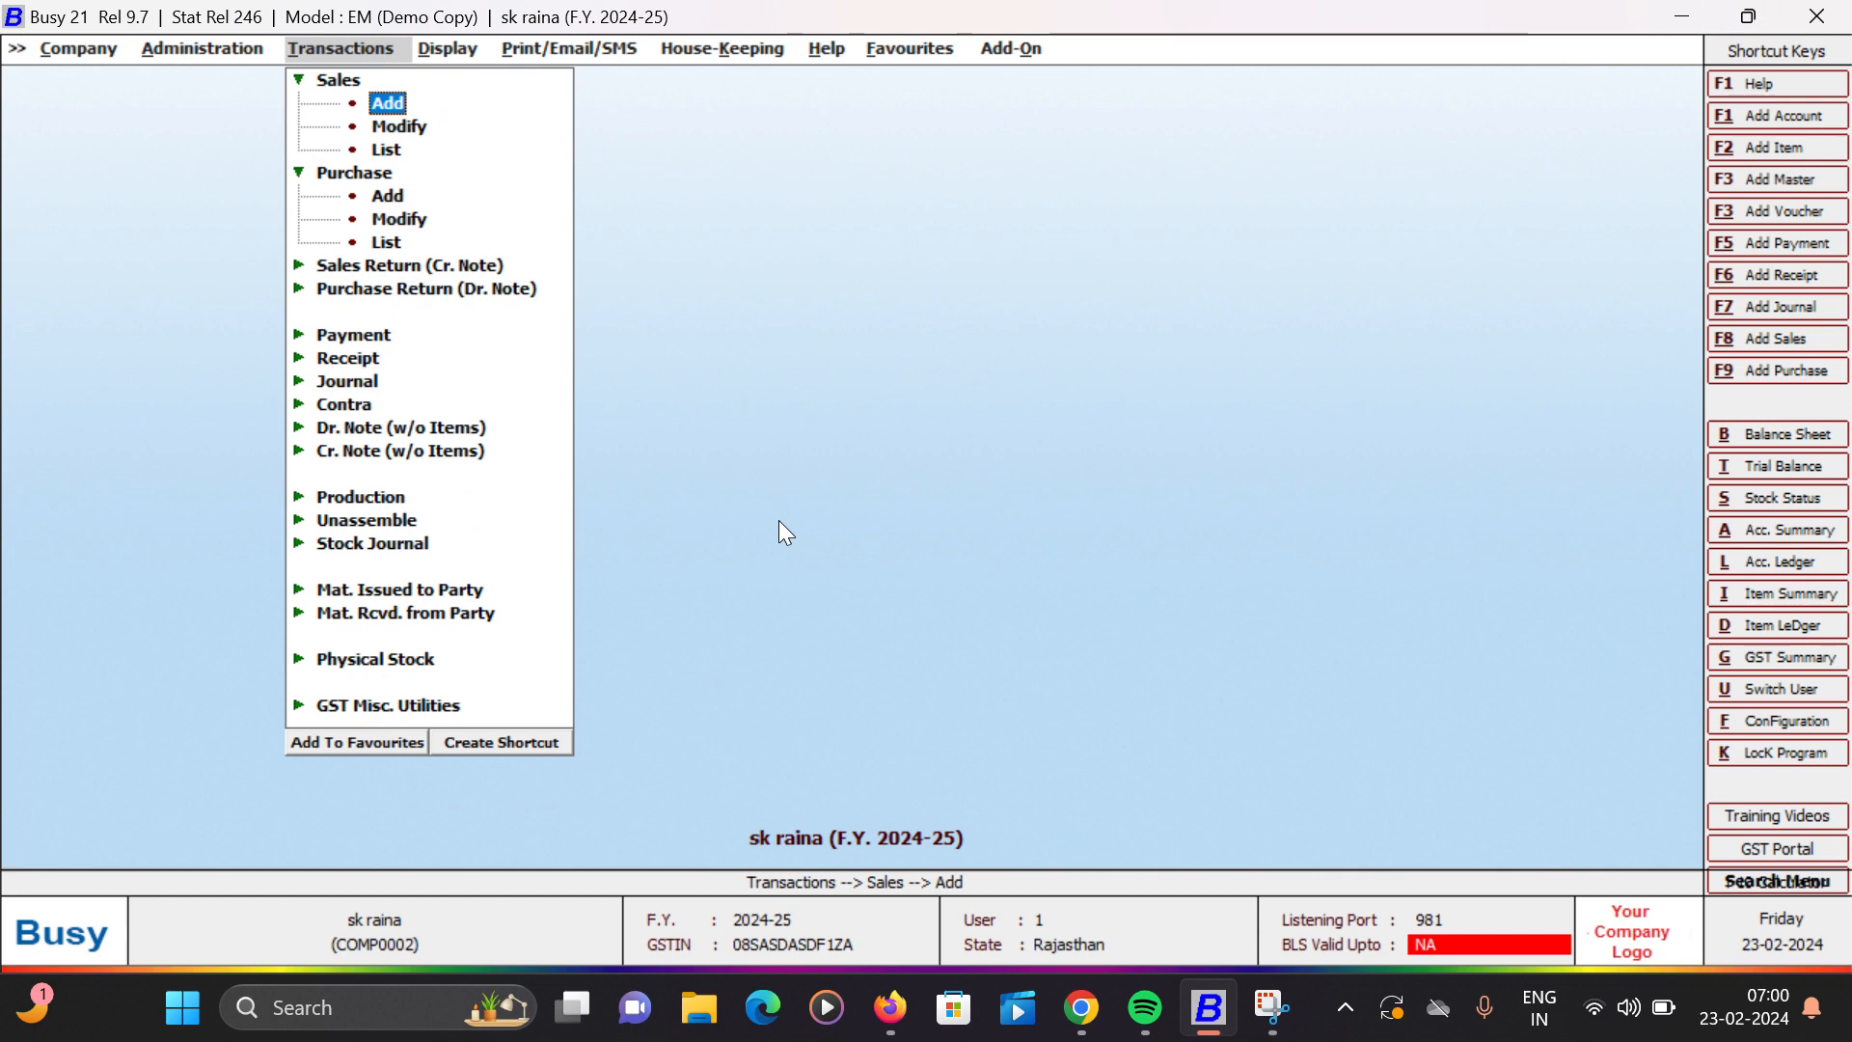
- Start a new journal voucher dated 02-04-2024 with GST nature Not Applicable
key("Down")
key("Down")
key("Down")
key("Down")
key("Down")
key("Down")
key("Down")
key("Down")
key("Down")
key("Down")
key("Down")
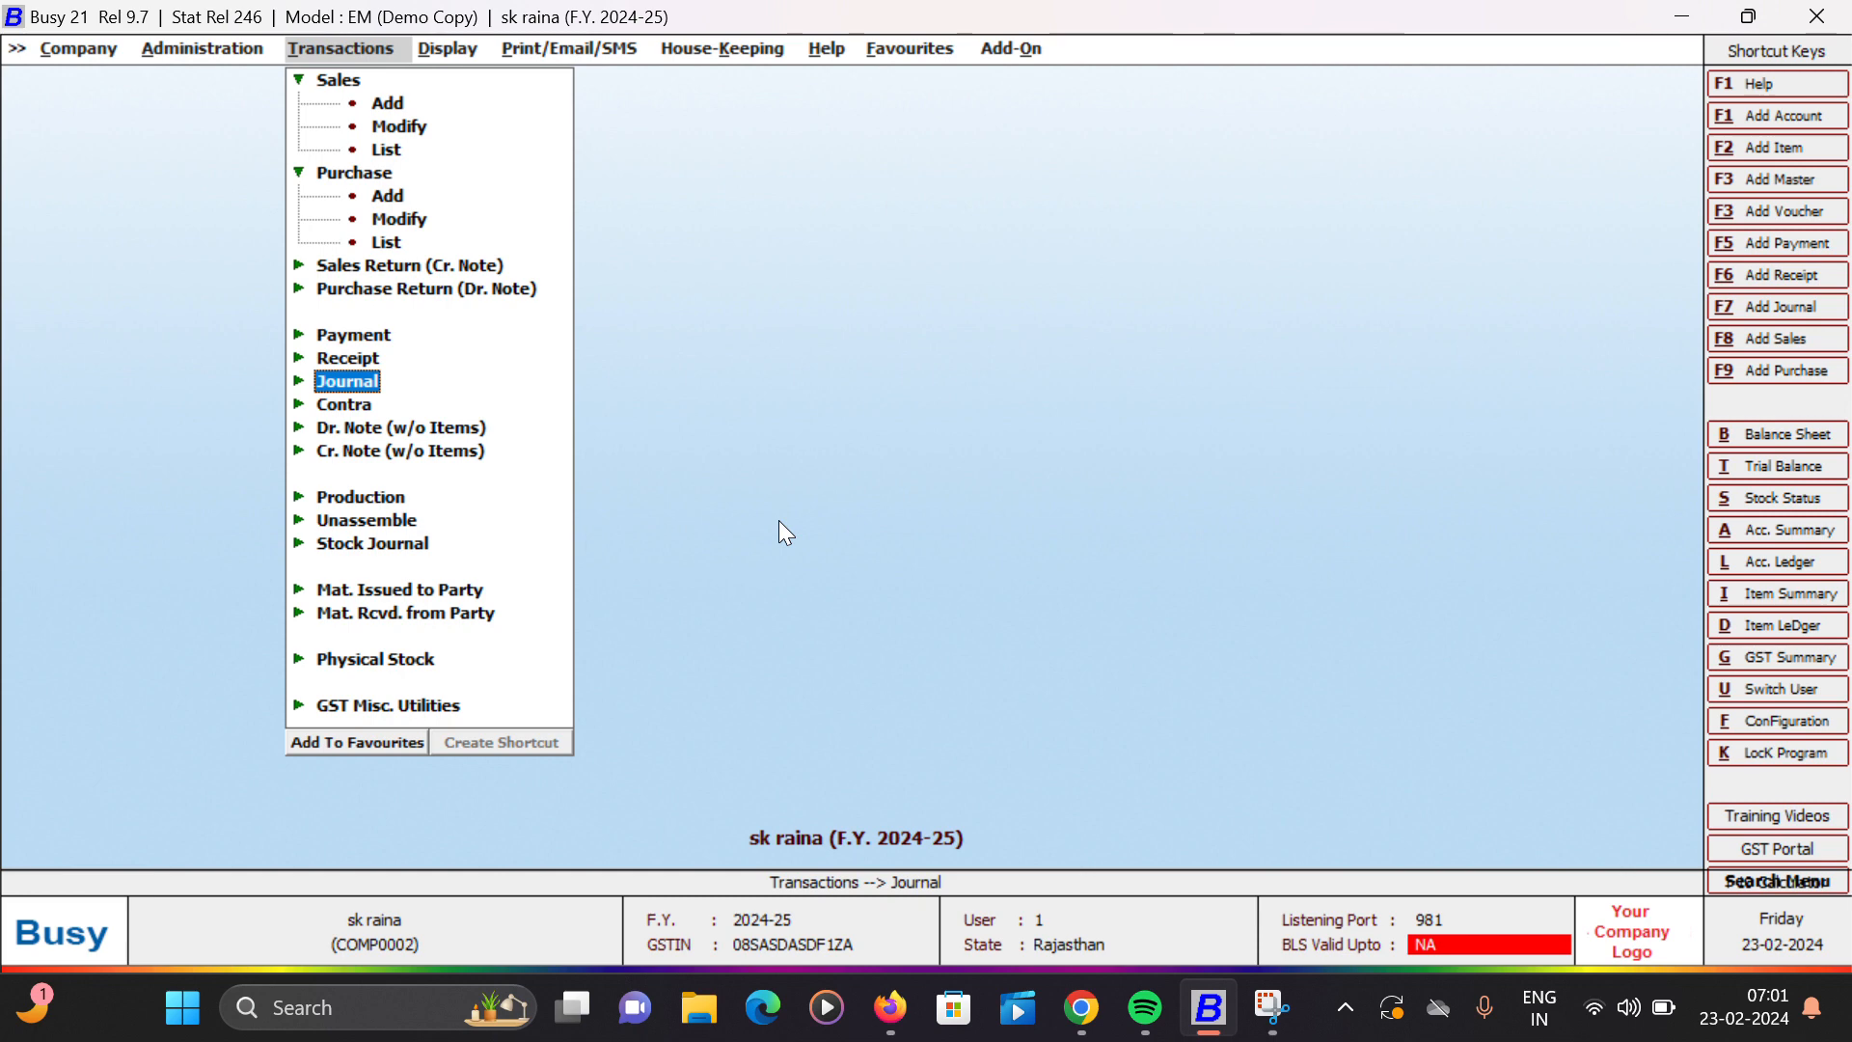
key("Return")
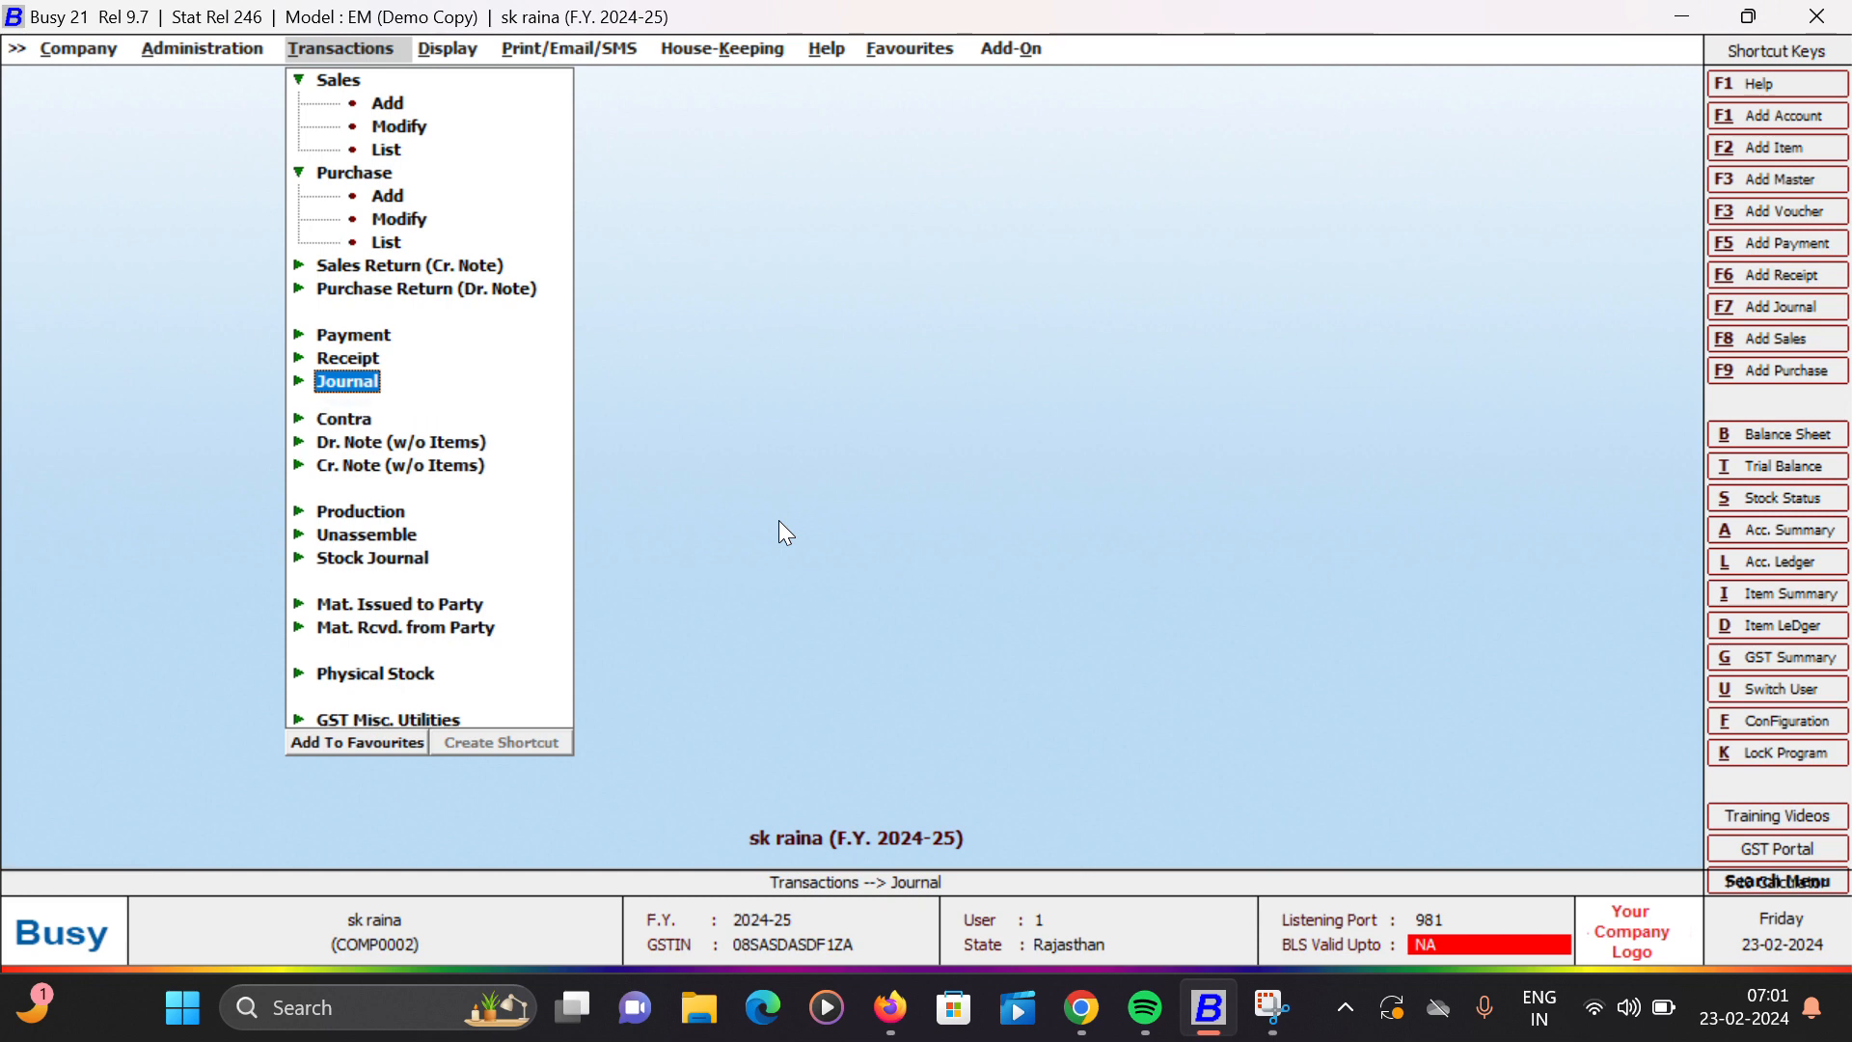
key("Return")
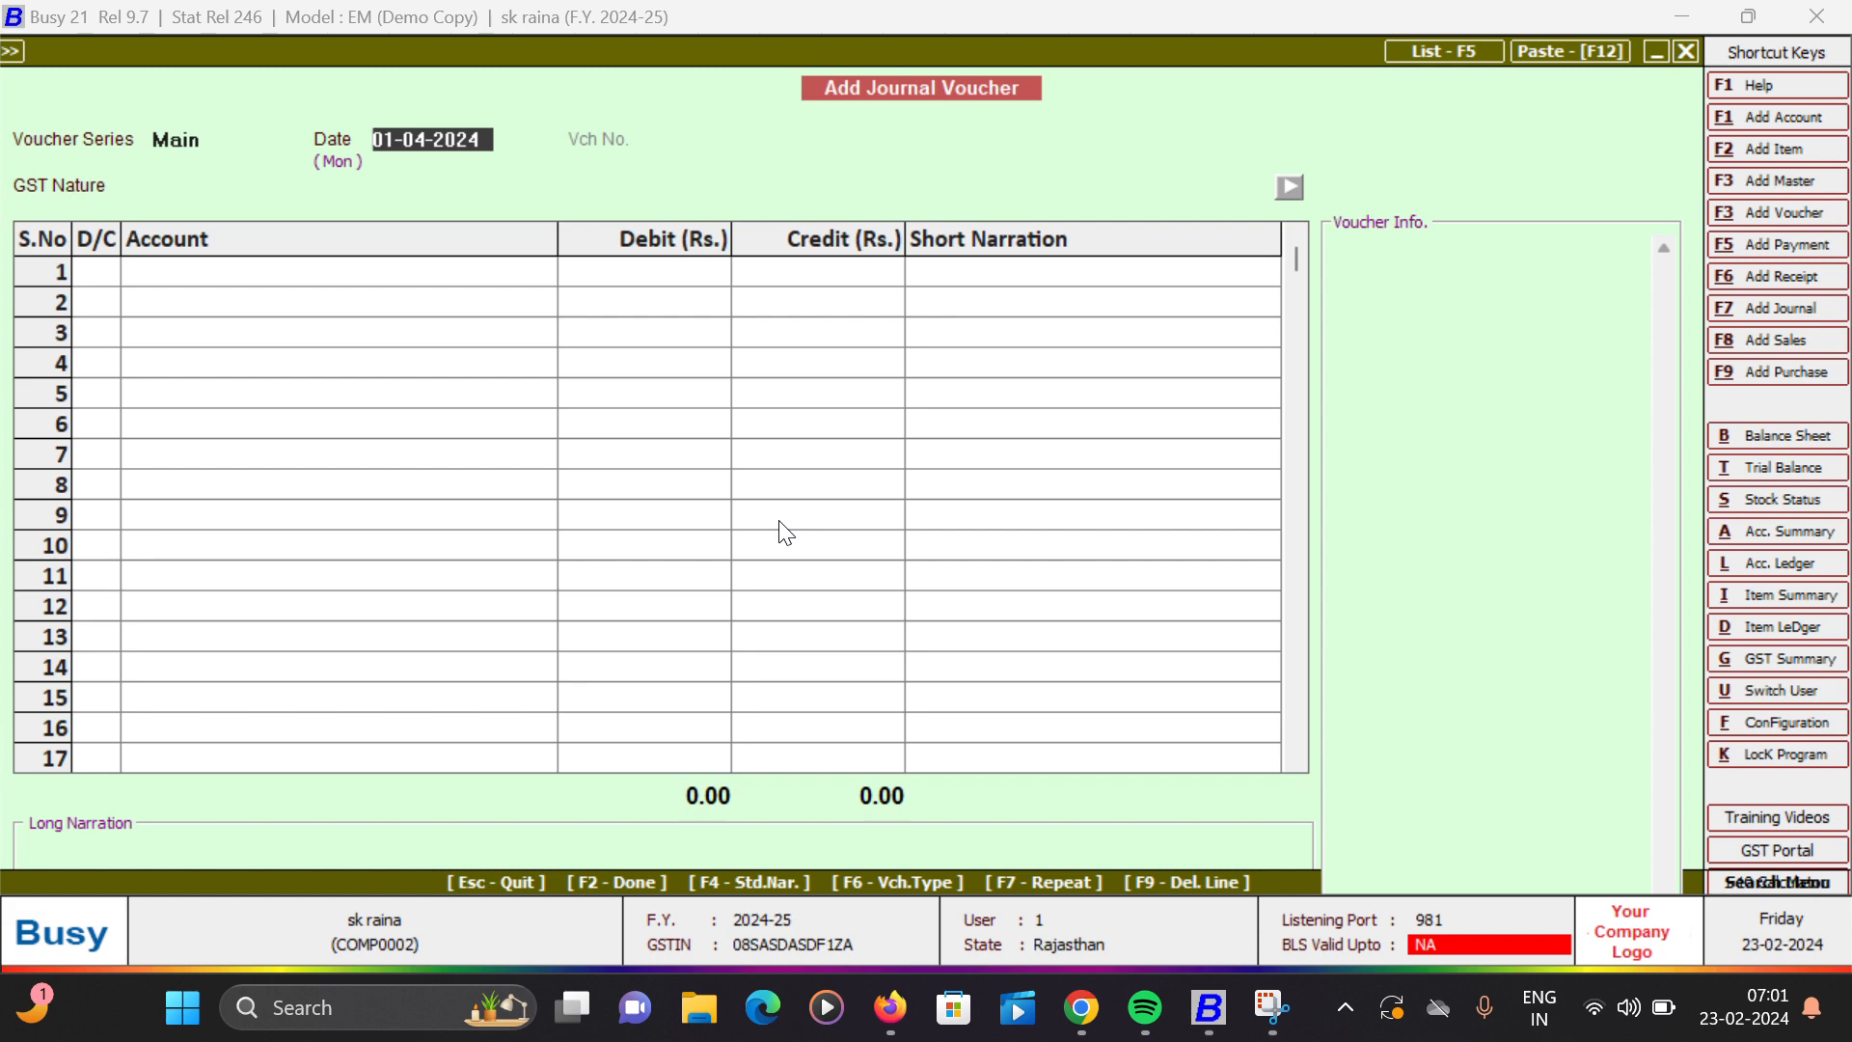
type("2")
key("Return")
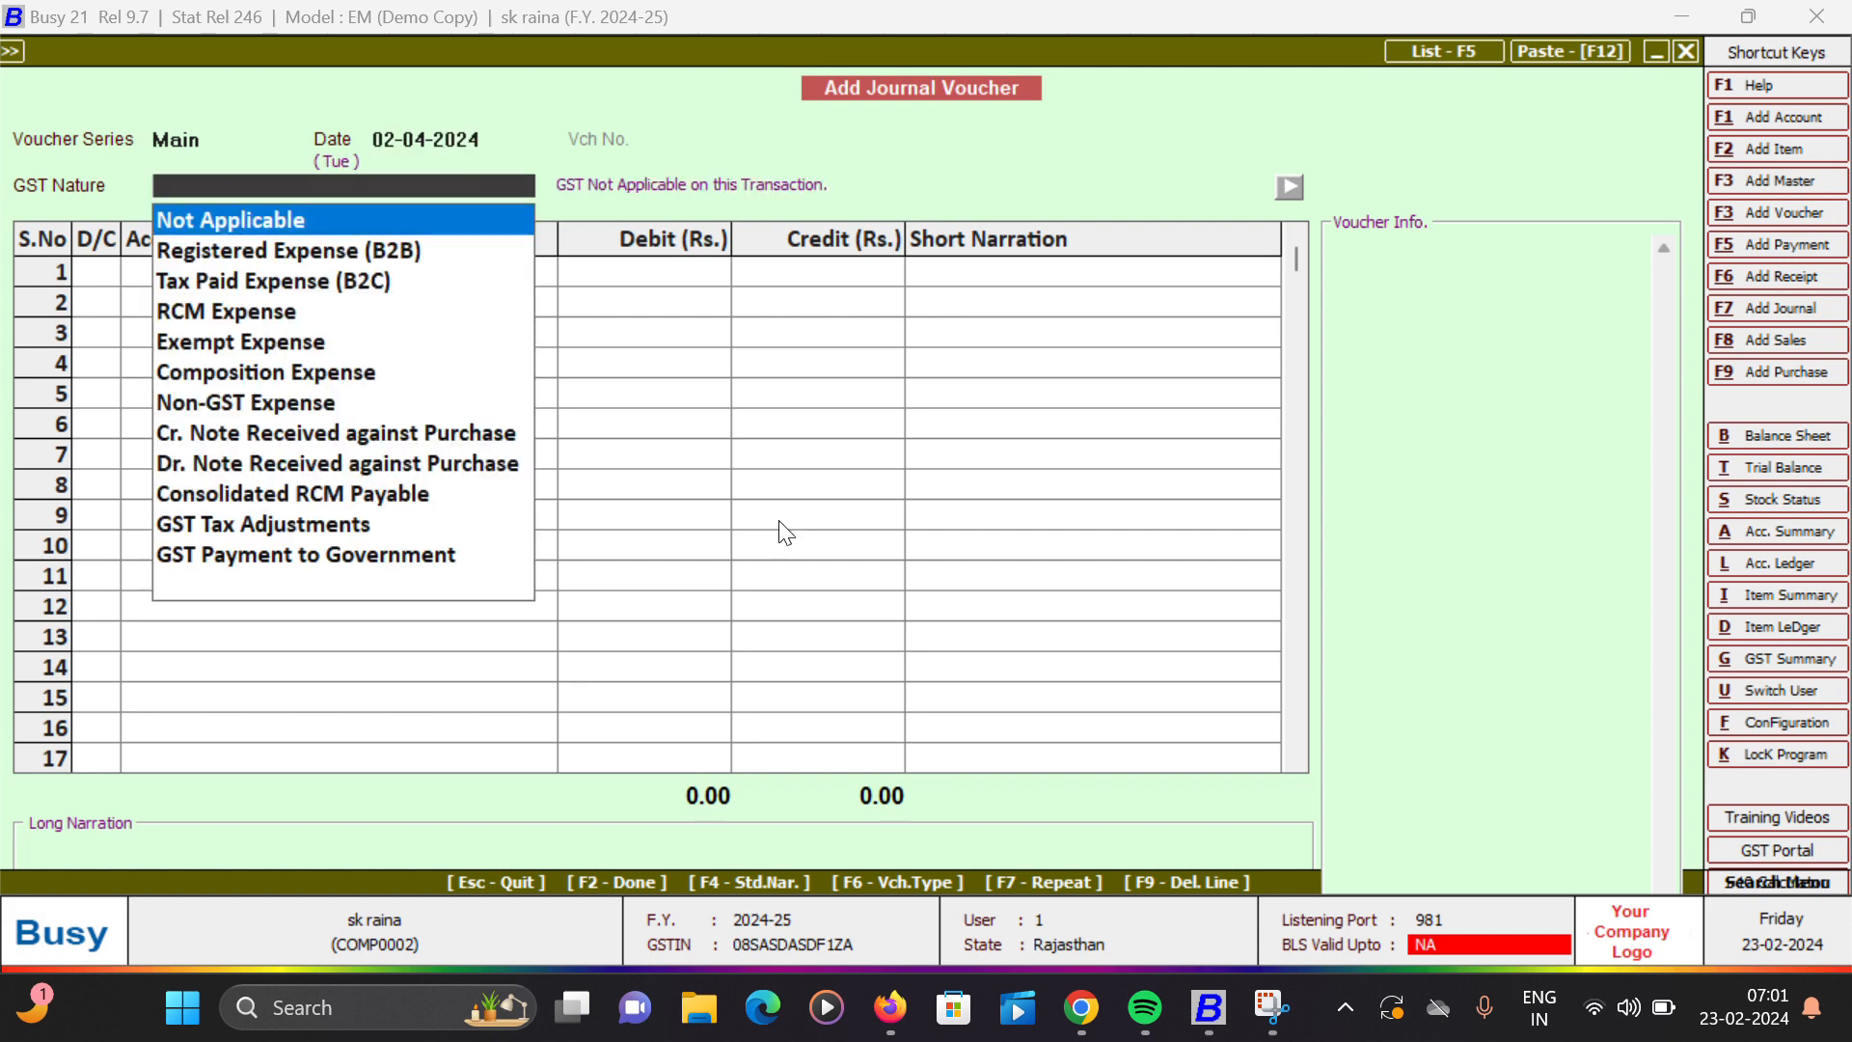
key("Return")
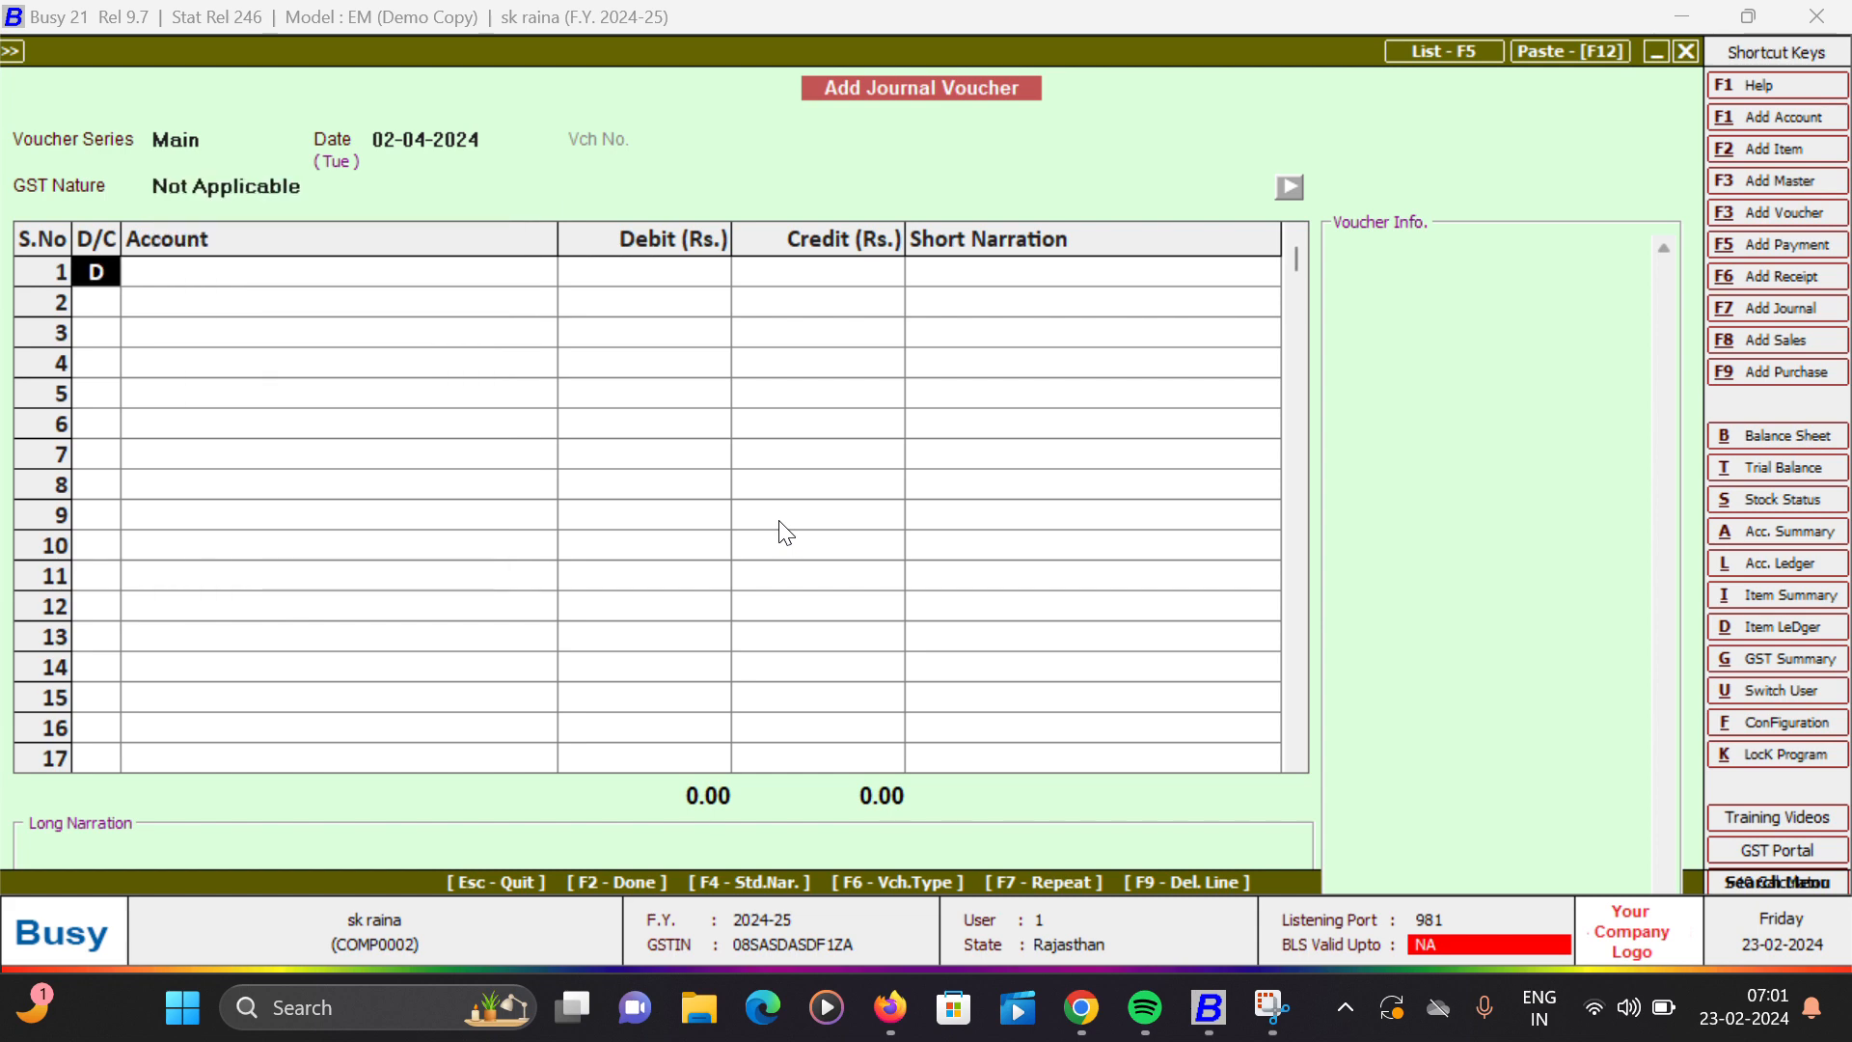
- Debit Raj Industry Jaipur with 31.00 in the first row of the journal voucher
key("Return")
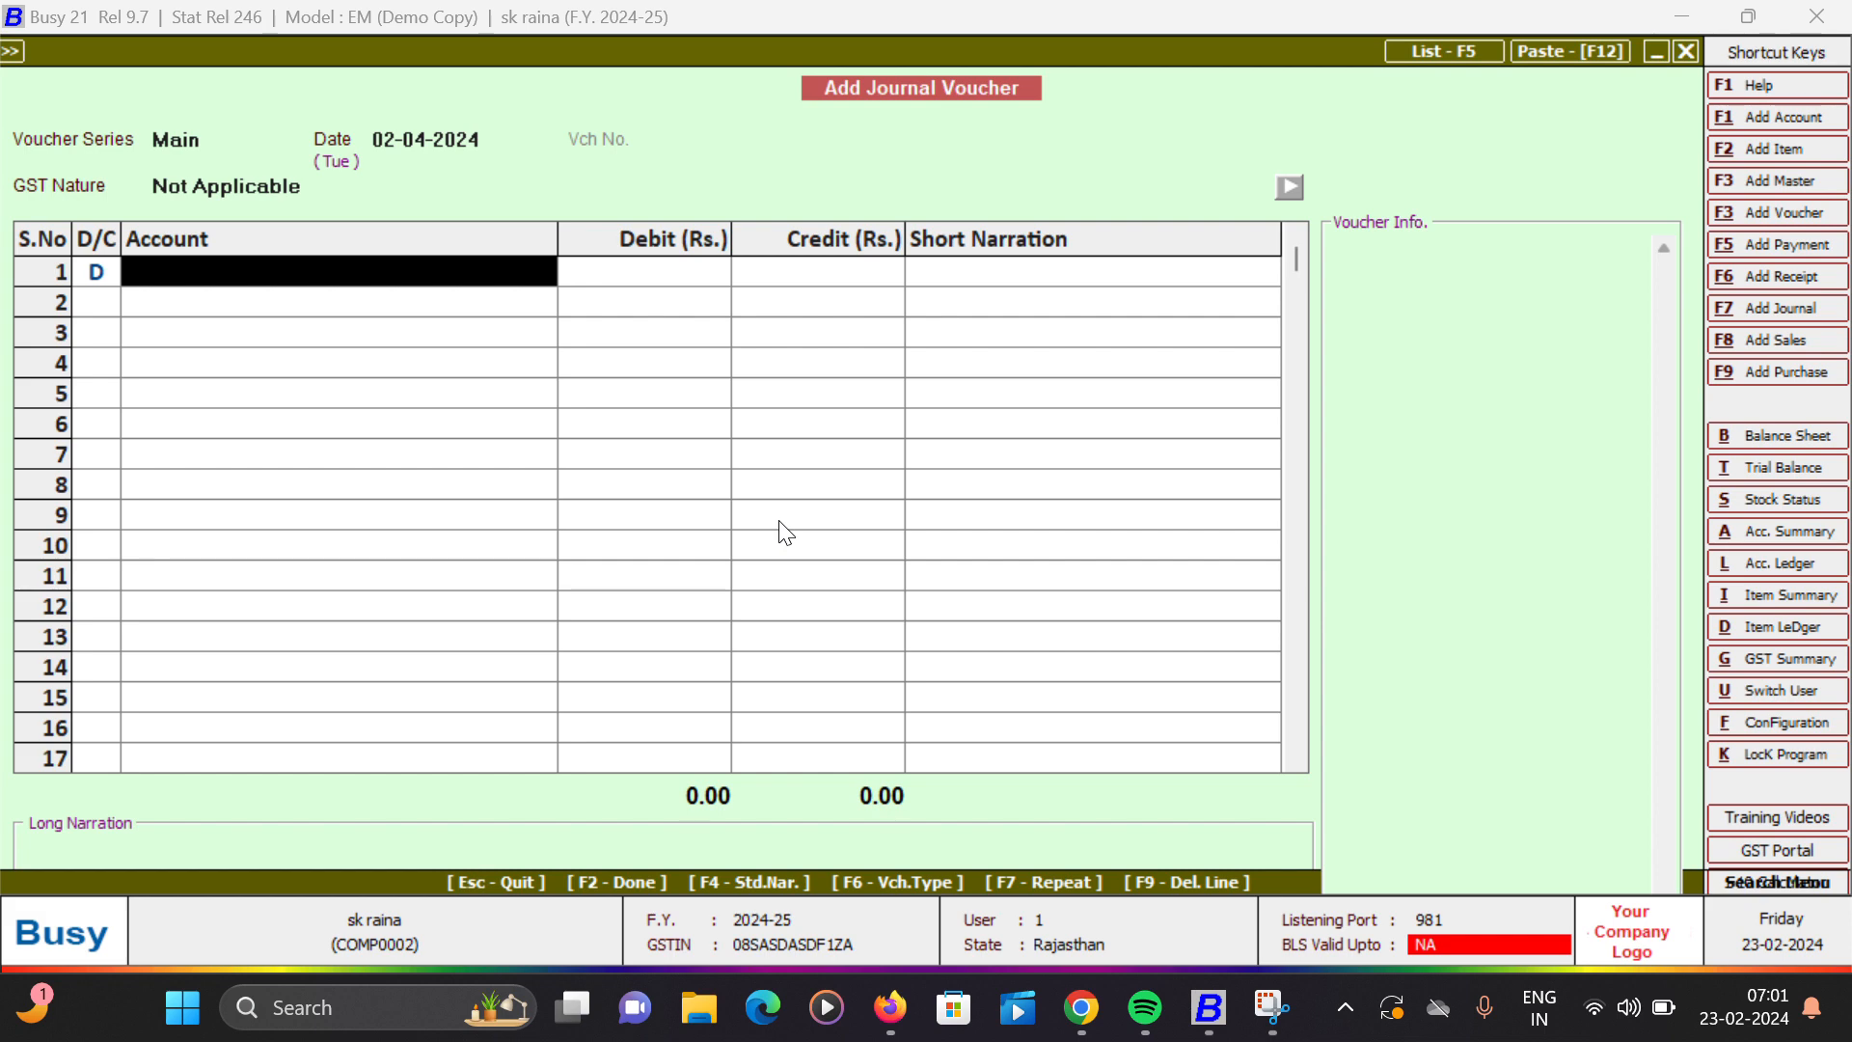
type("r")
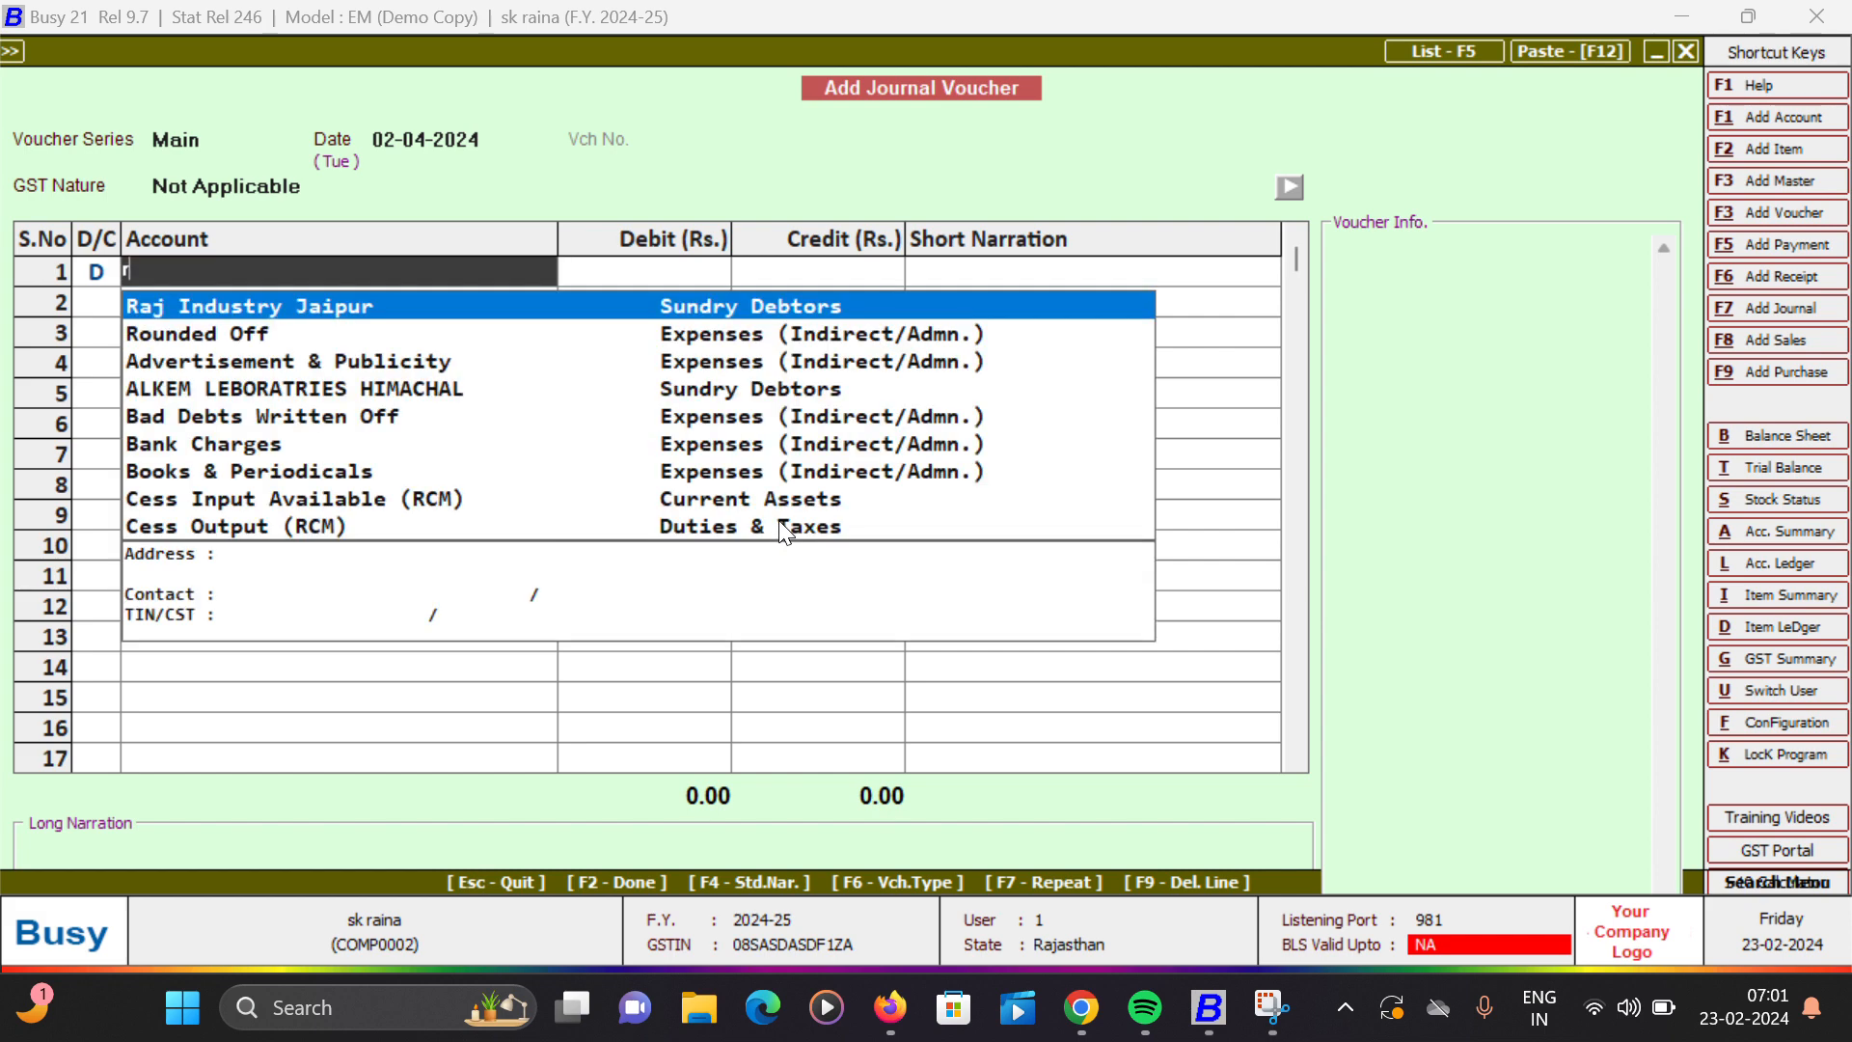
key("Return")
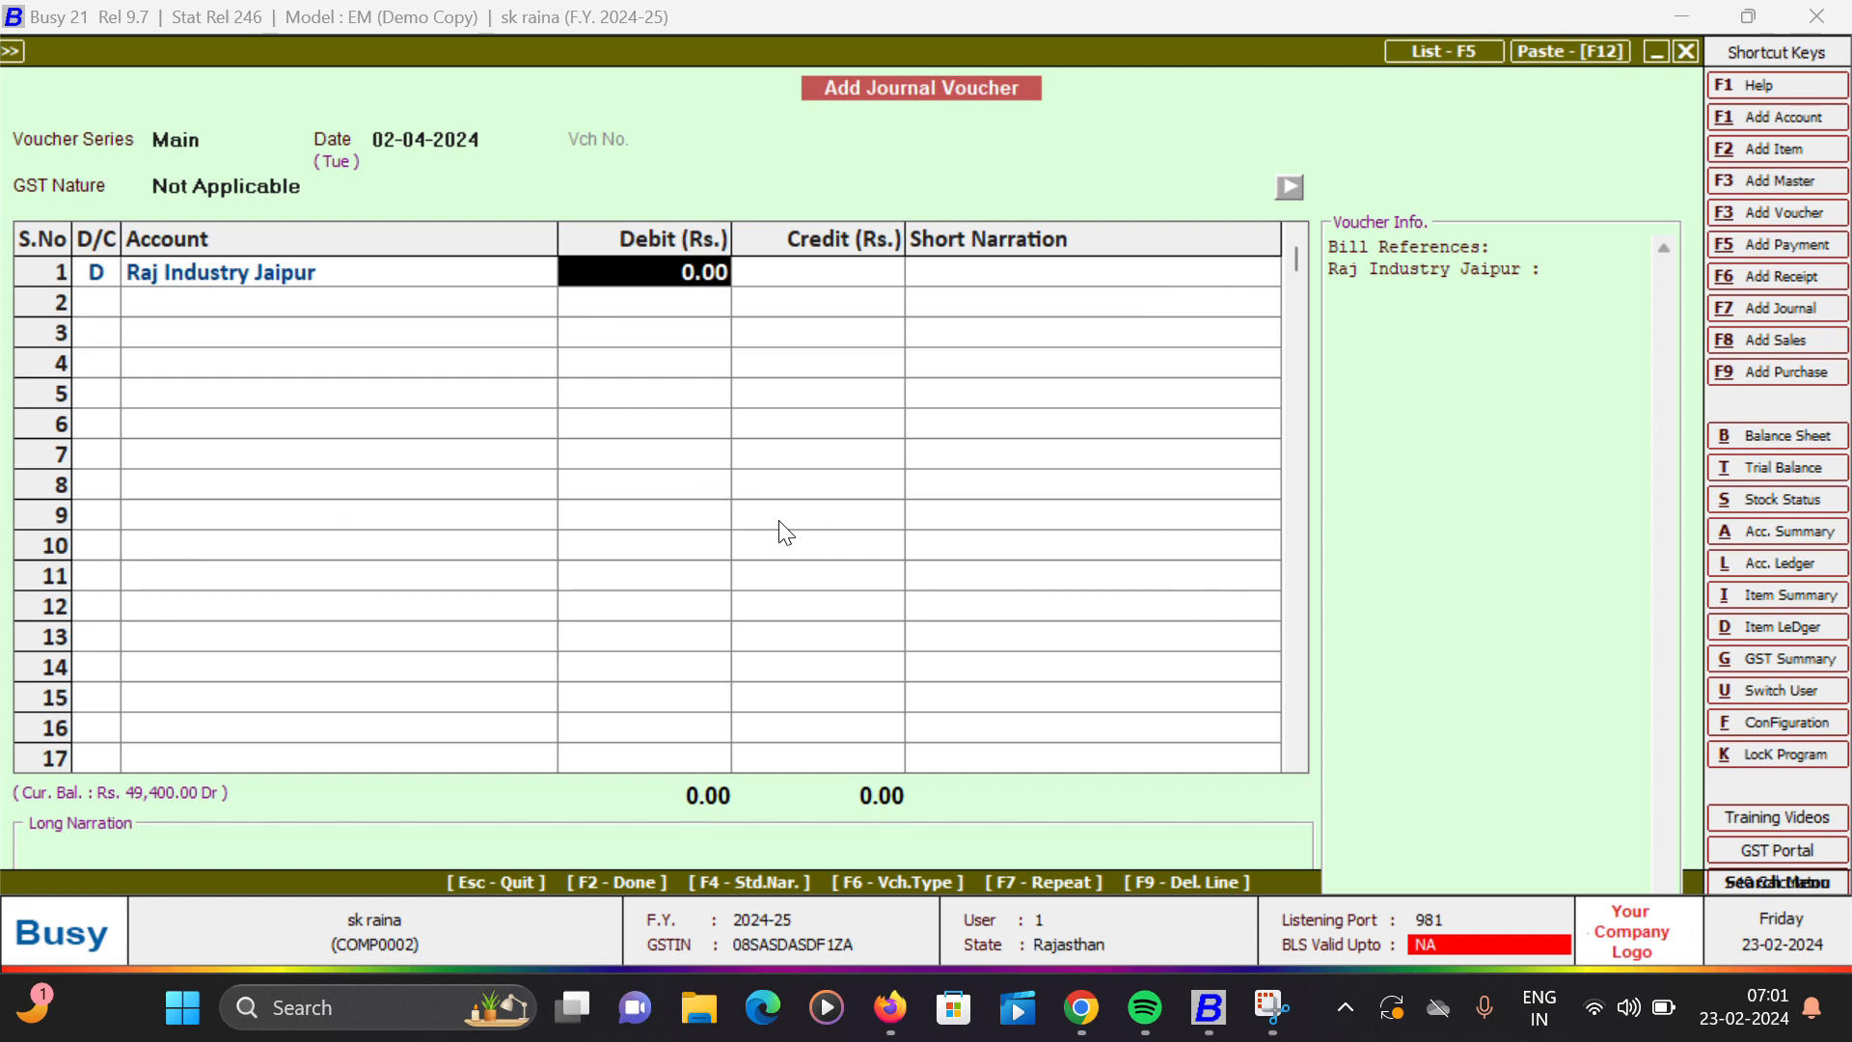
type("31")
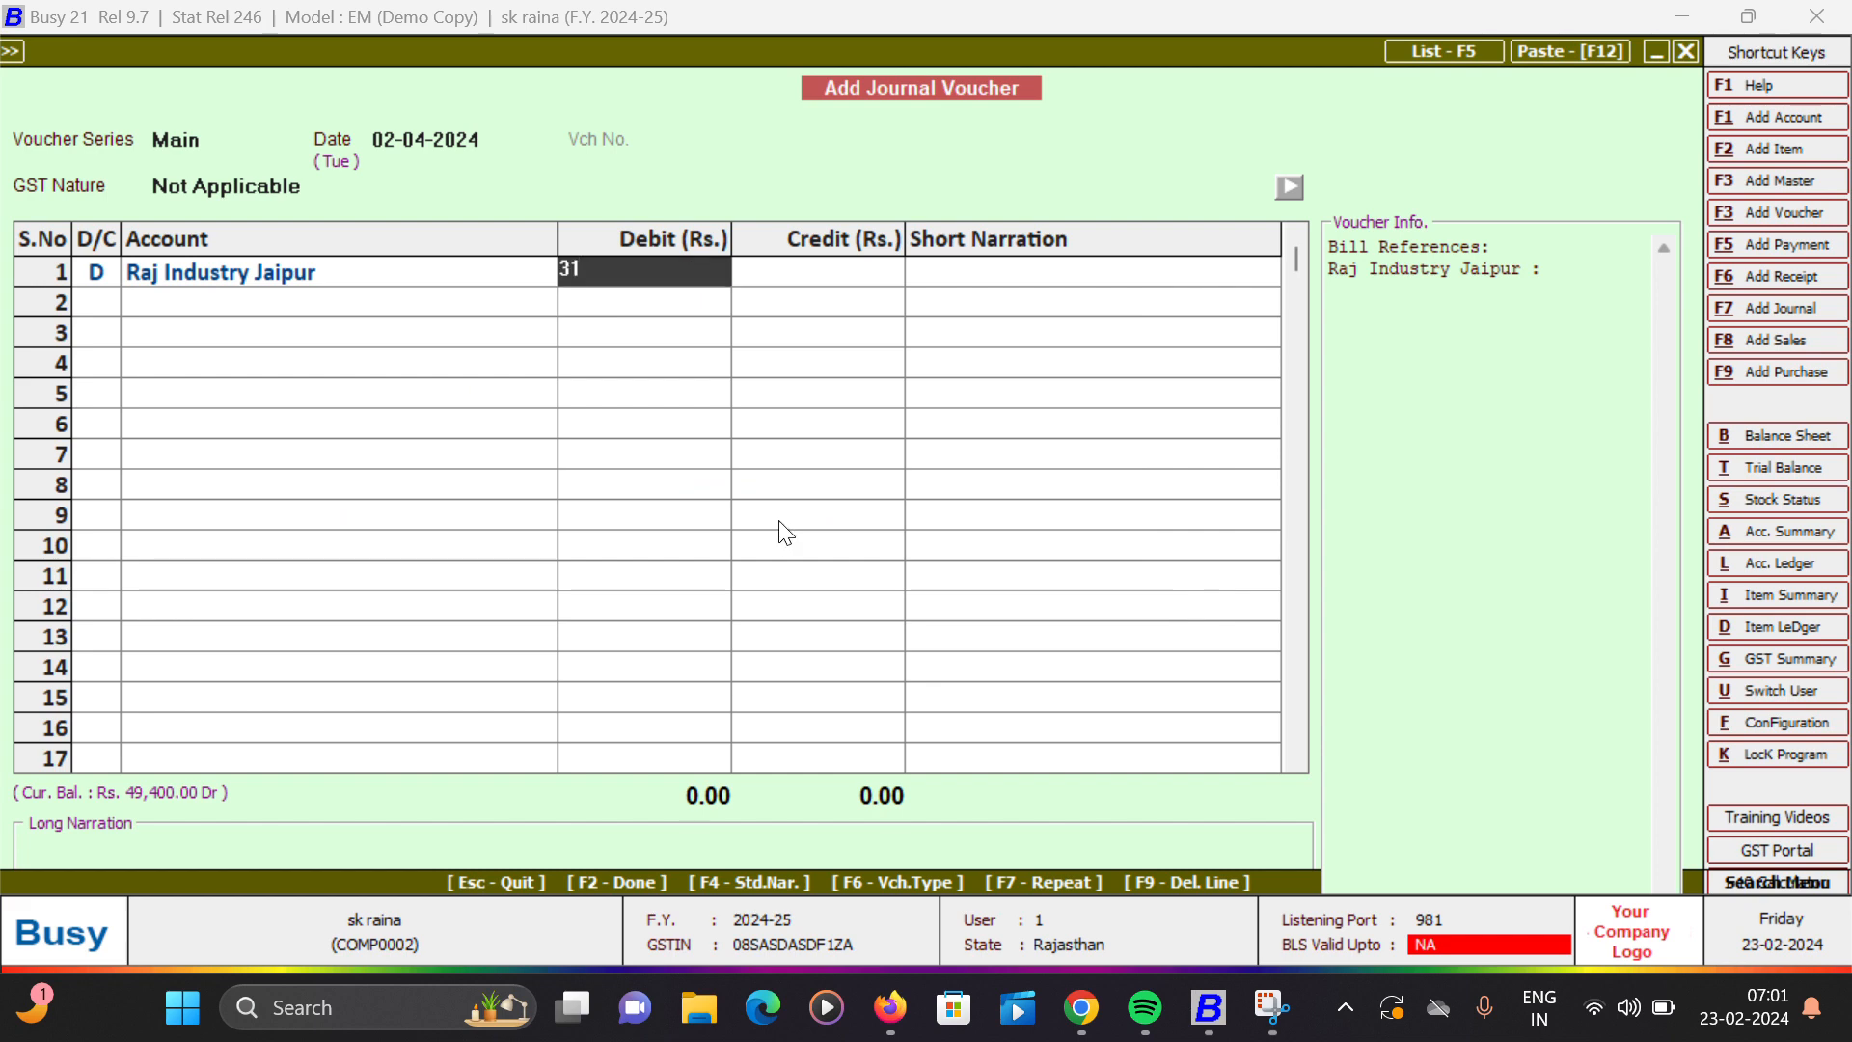
key("Return")
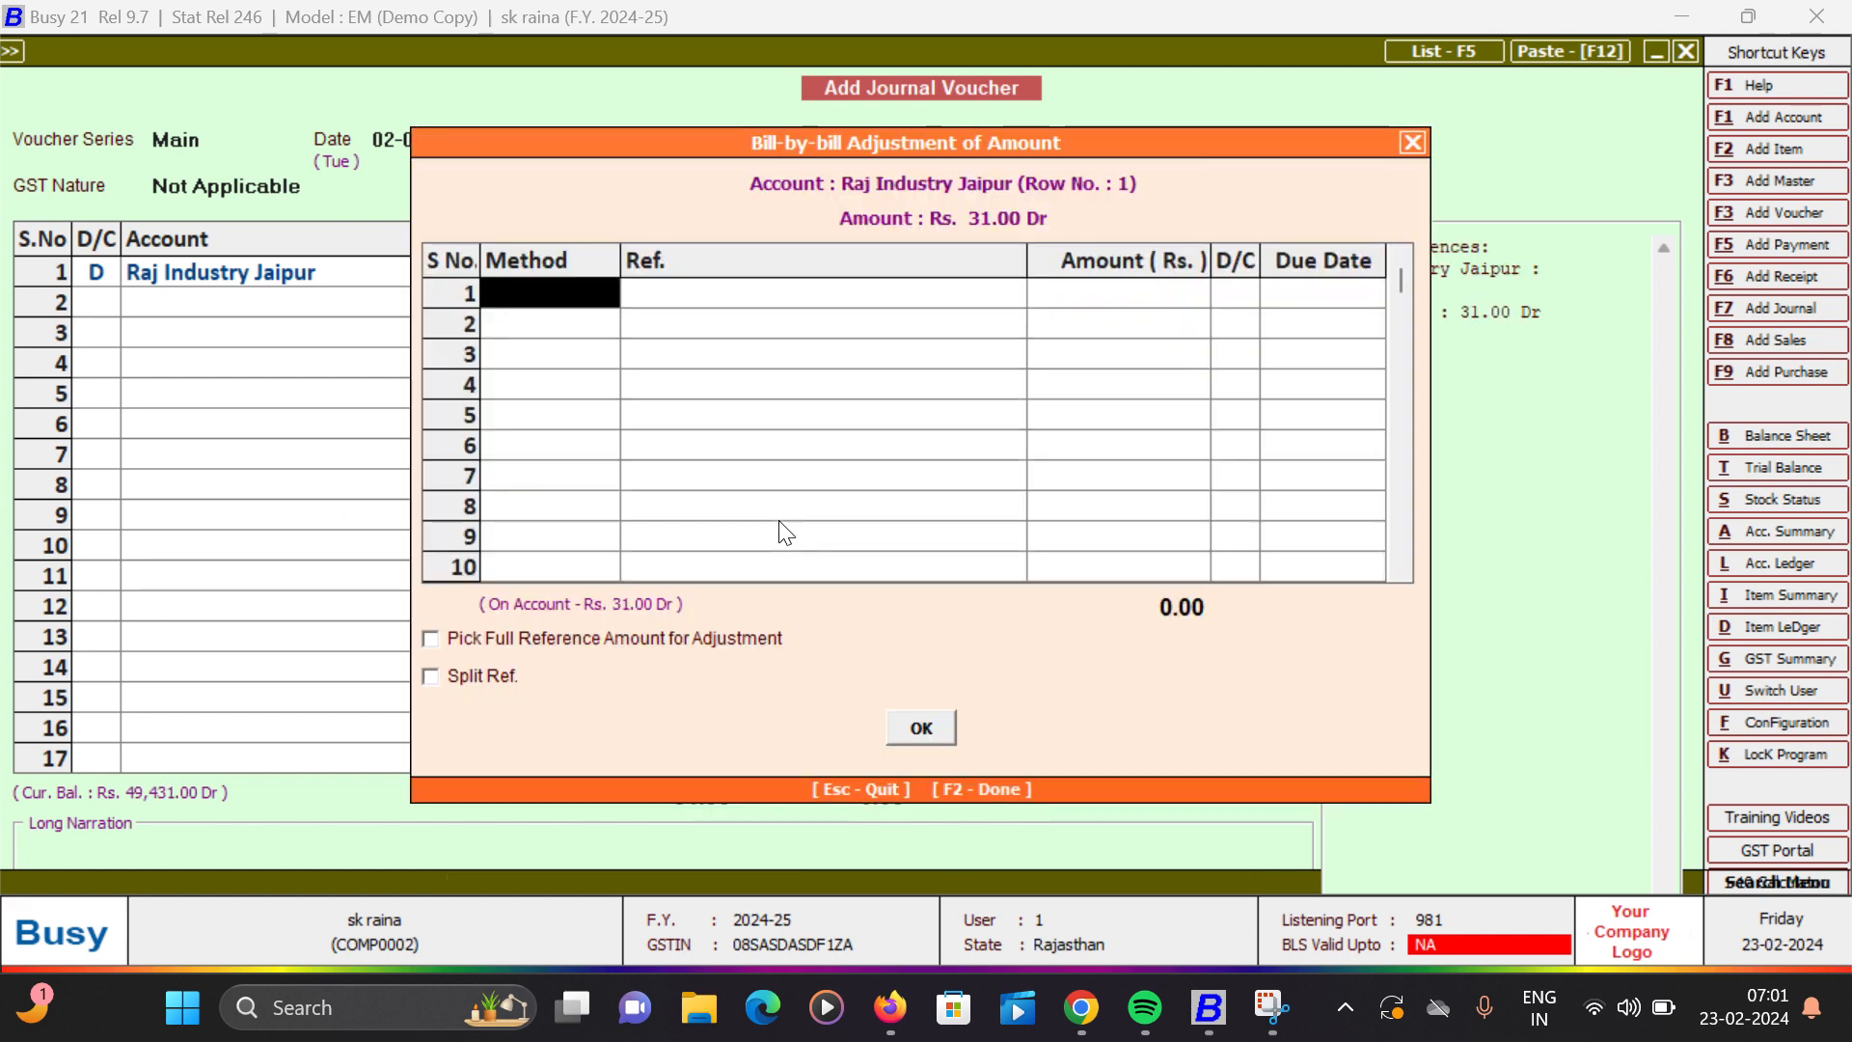
- Enter bill reference 1 as a New Ref. for the debit, agree to adjust it against the existing reference, and accept the bill-by-bill adjustment
key("Down")
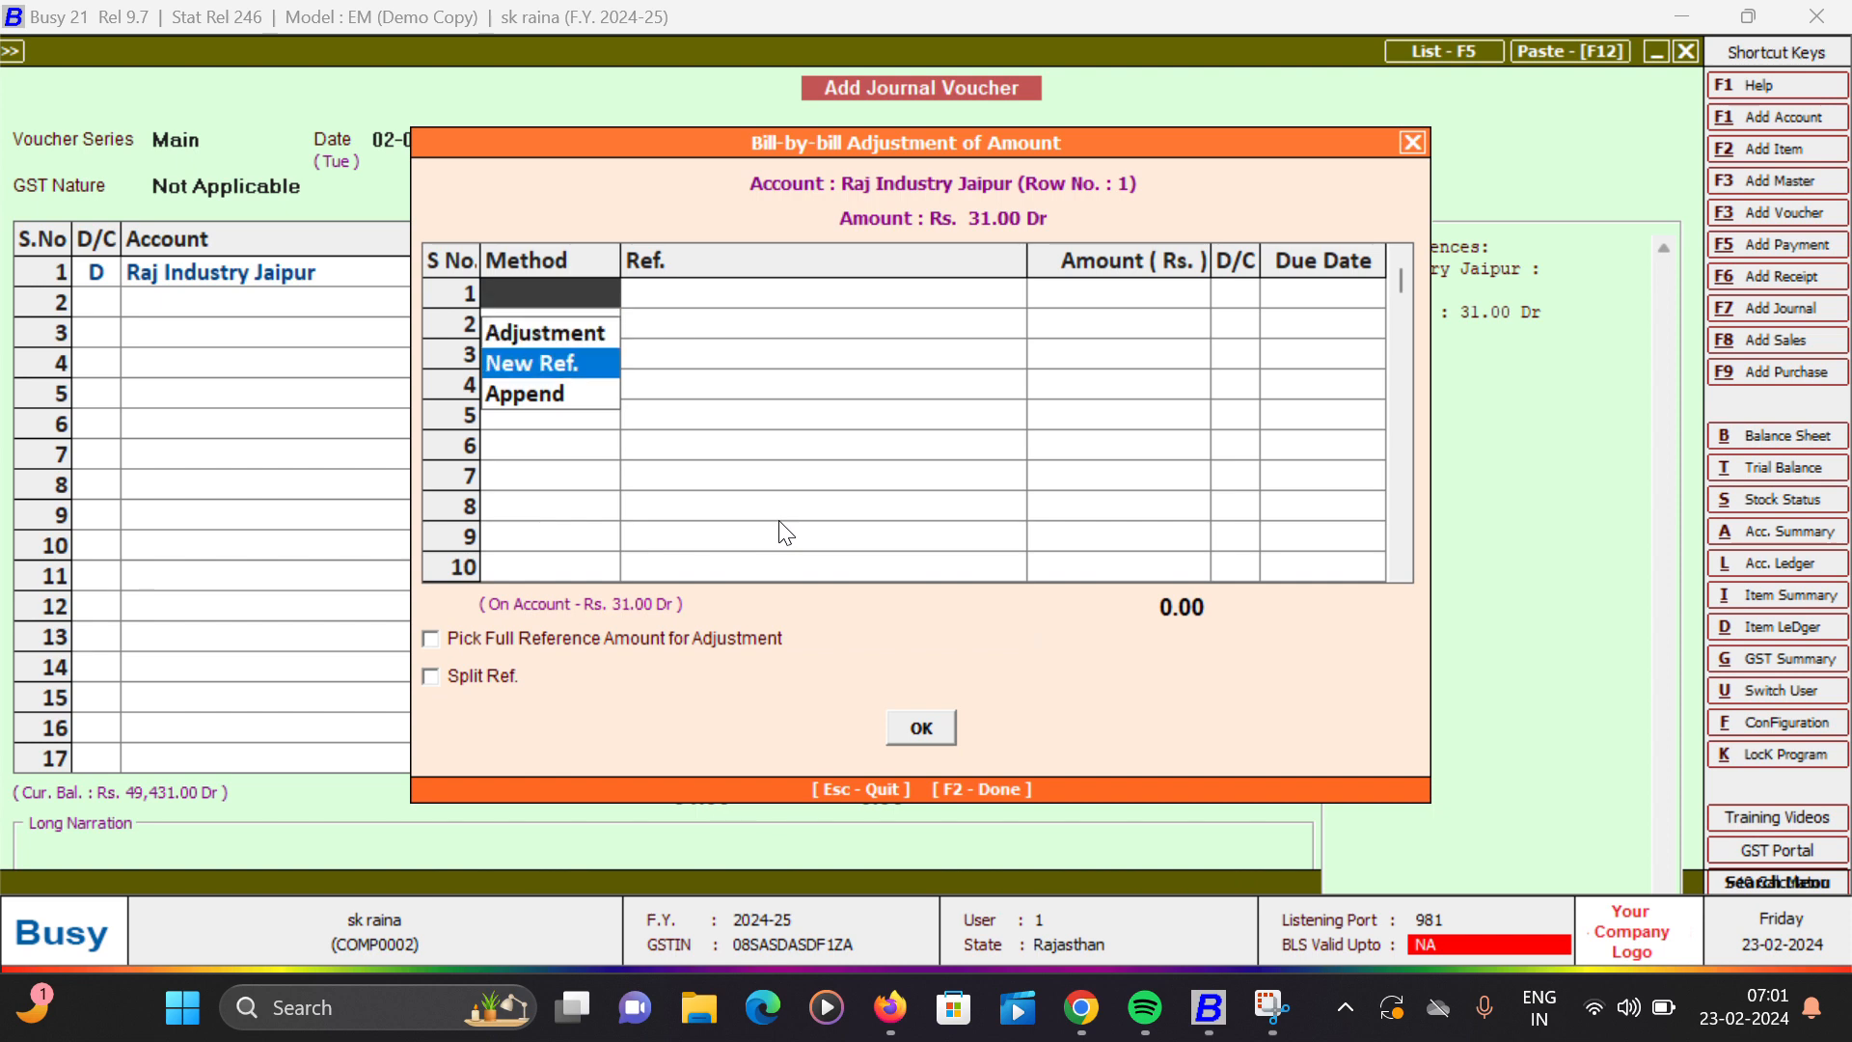
key("Return")
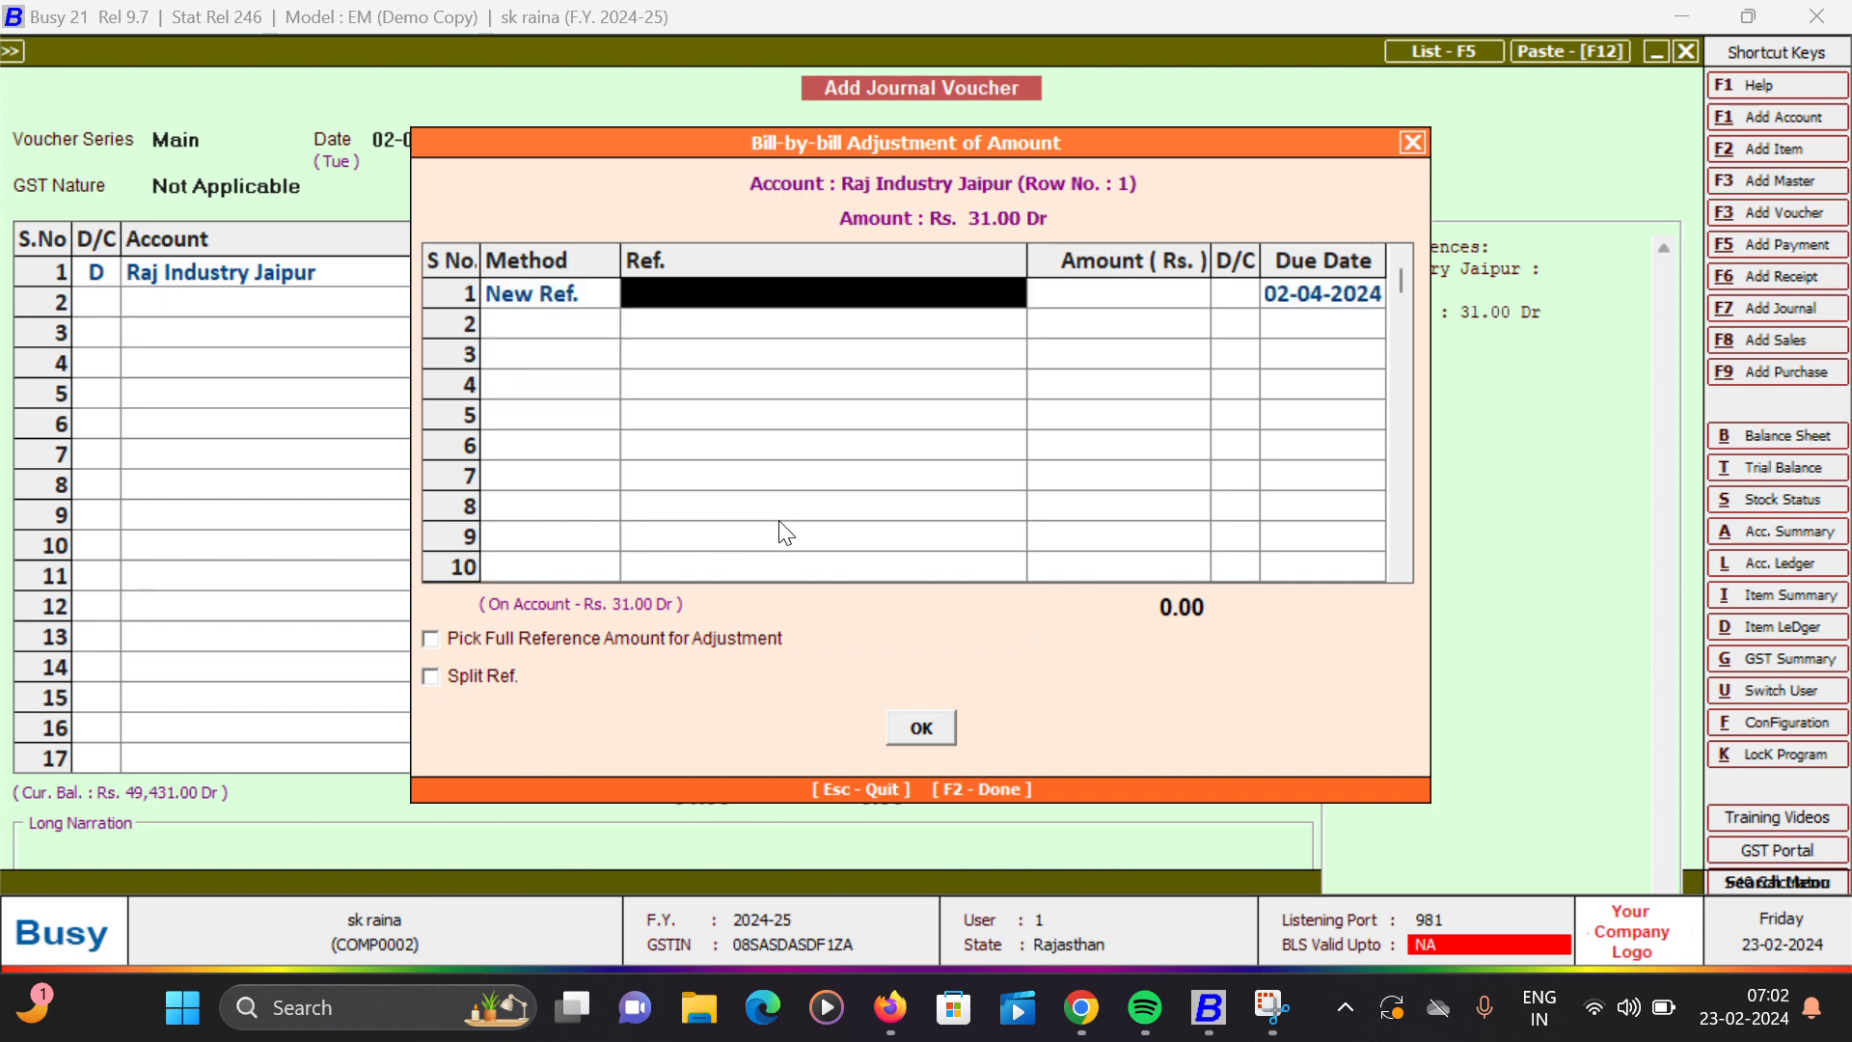
type("1")
key("Return")
key("Left")
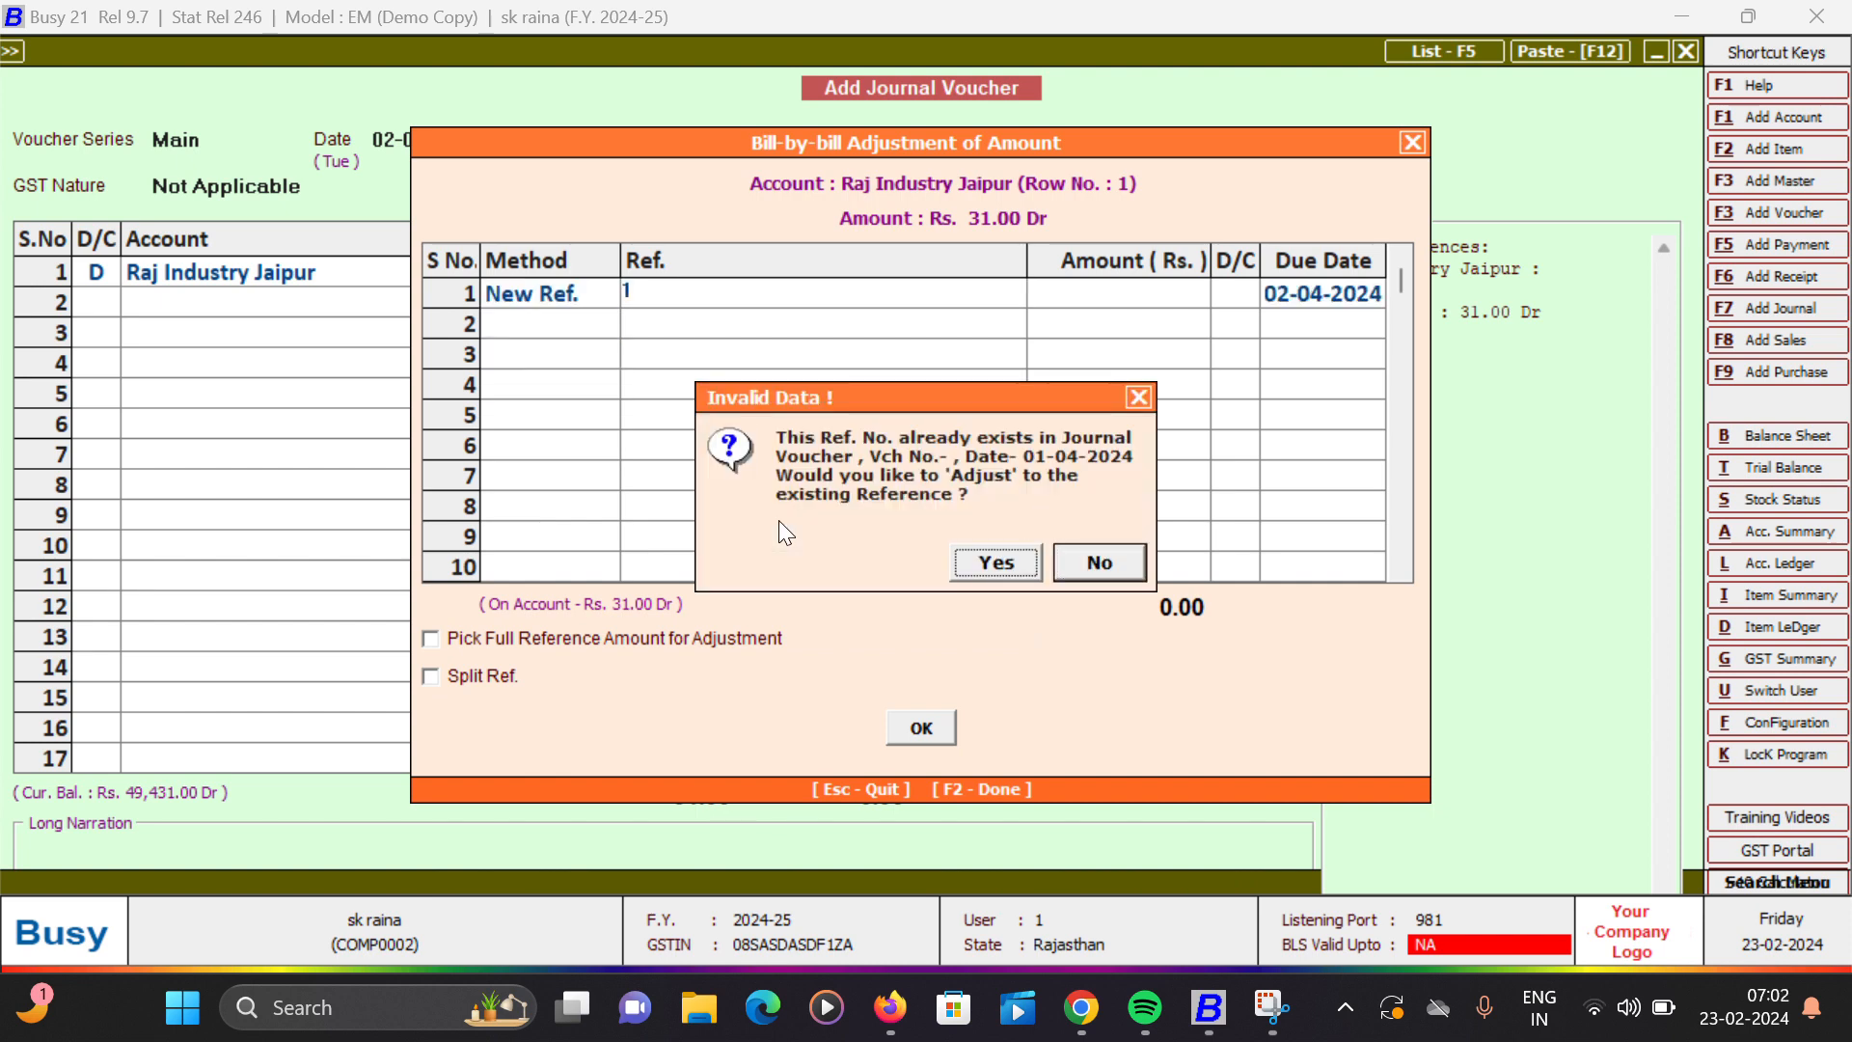
key("Return")
key("Return")
key("Return")
key("Return")
key("Return")
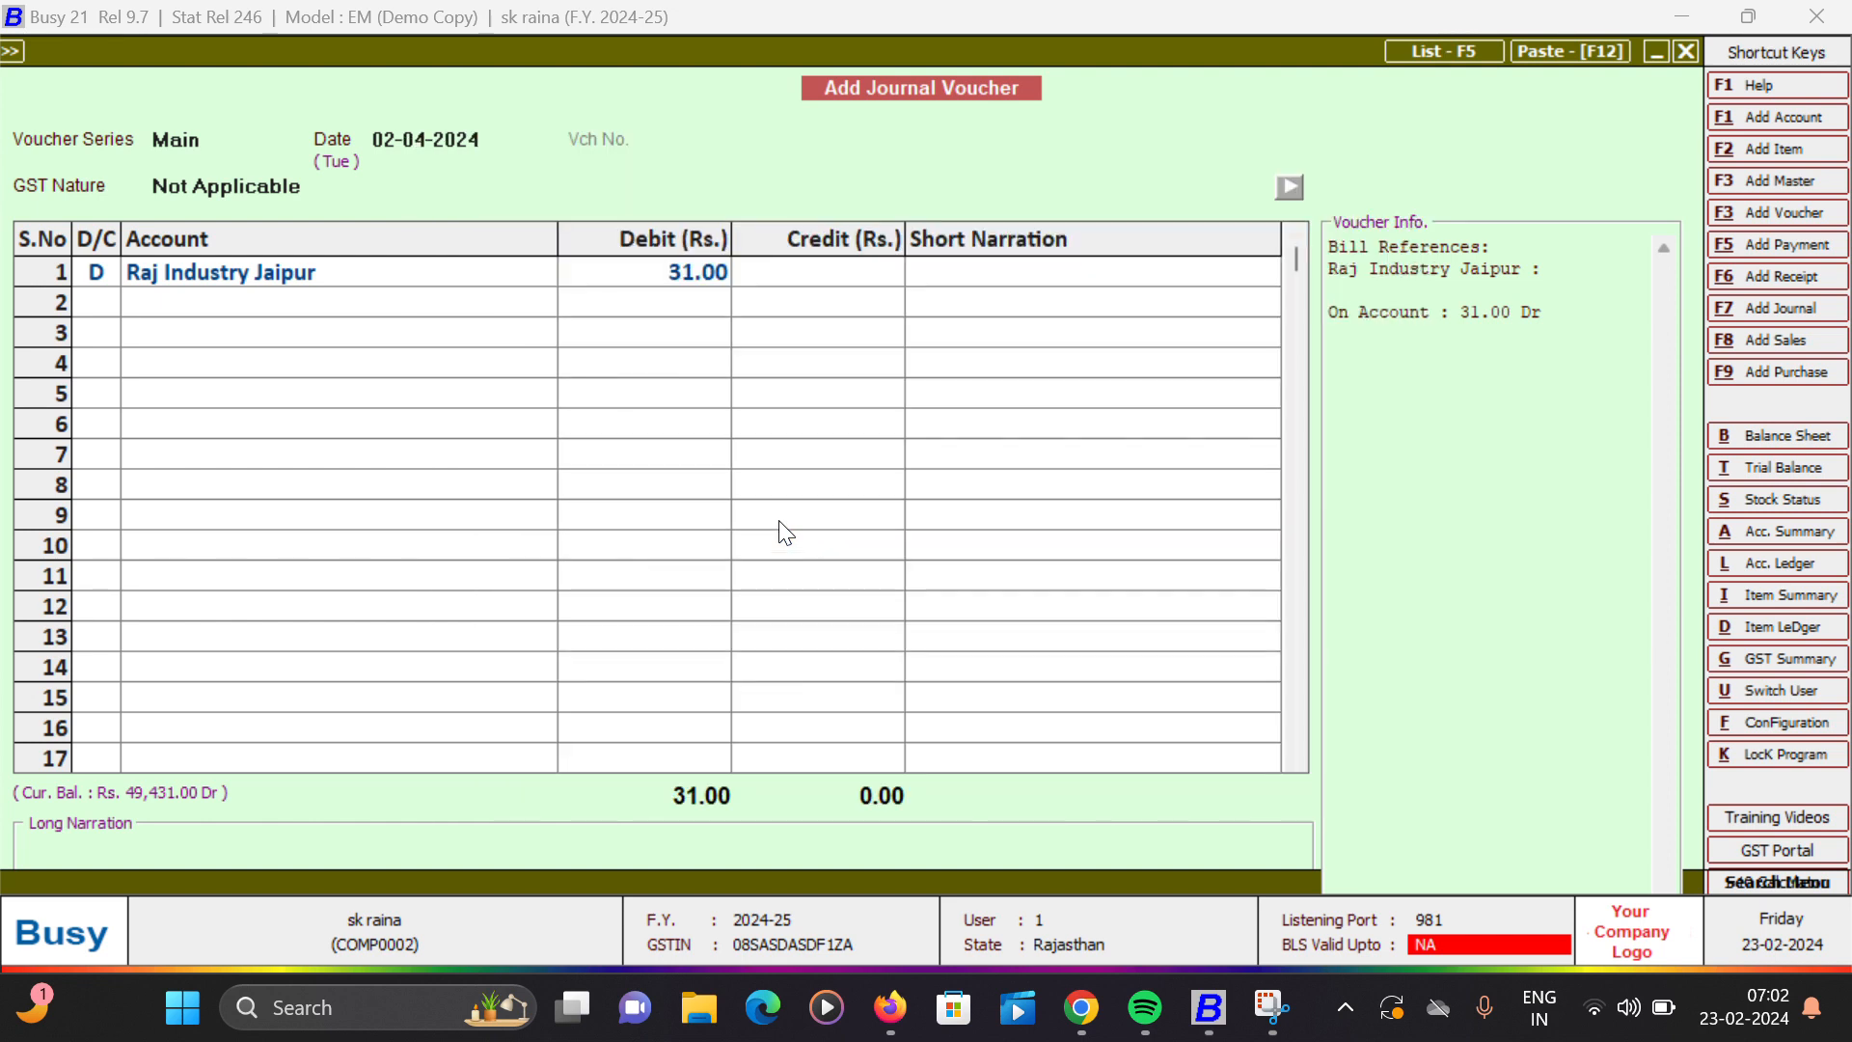
key("Return")
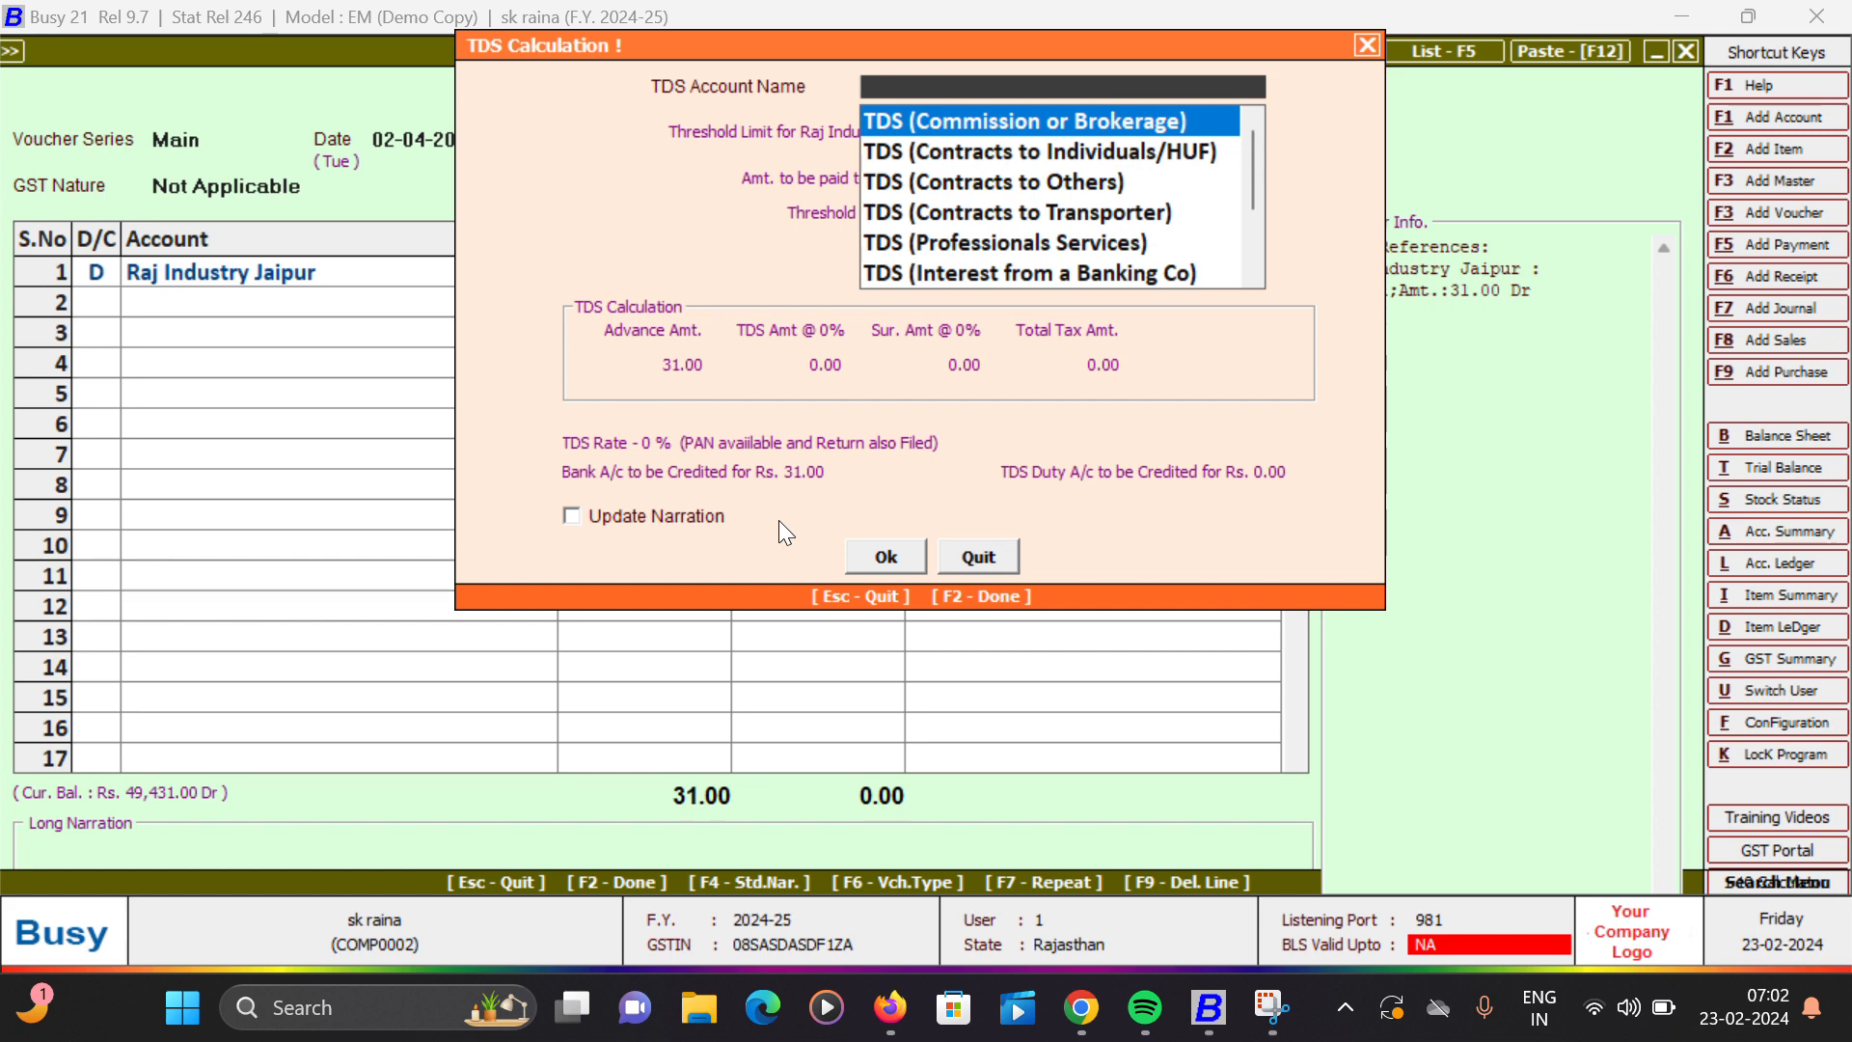
key("Return")
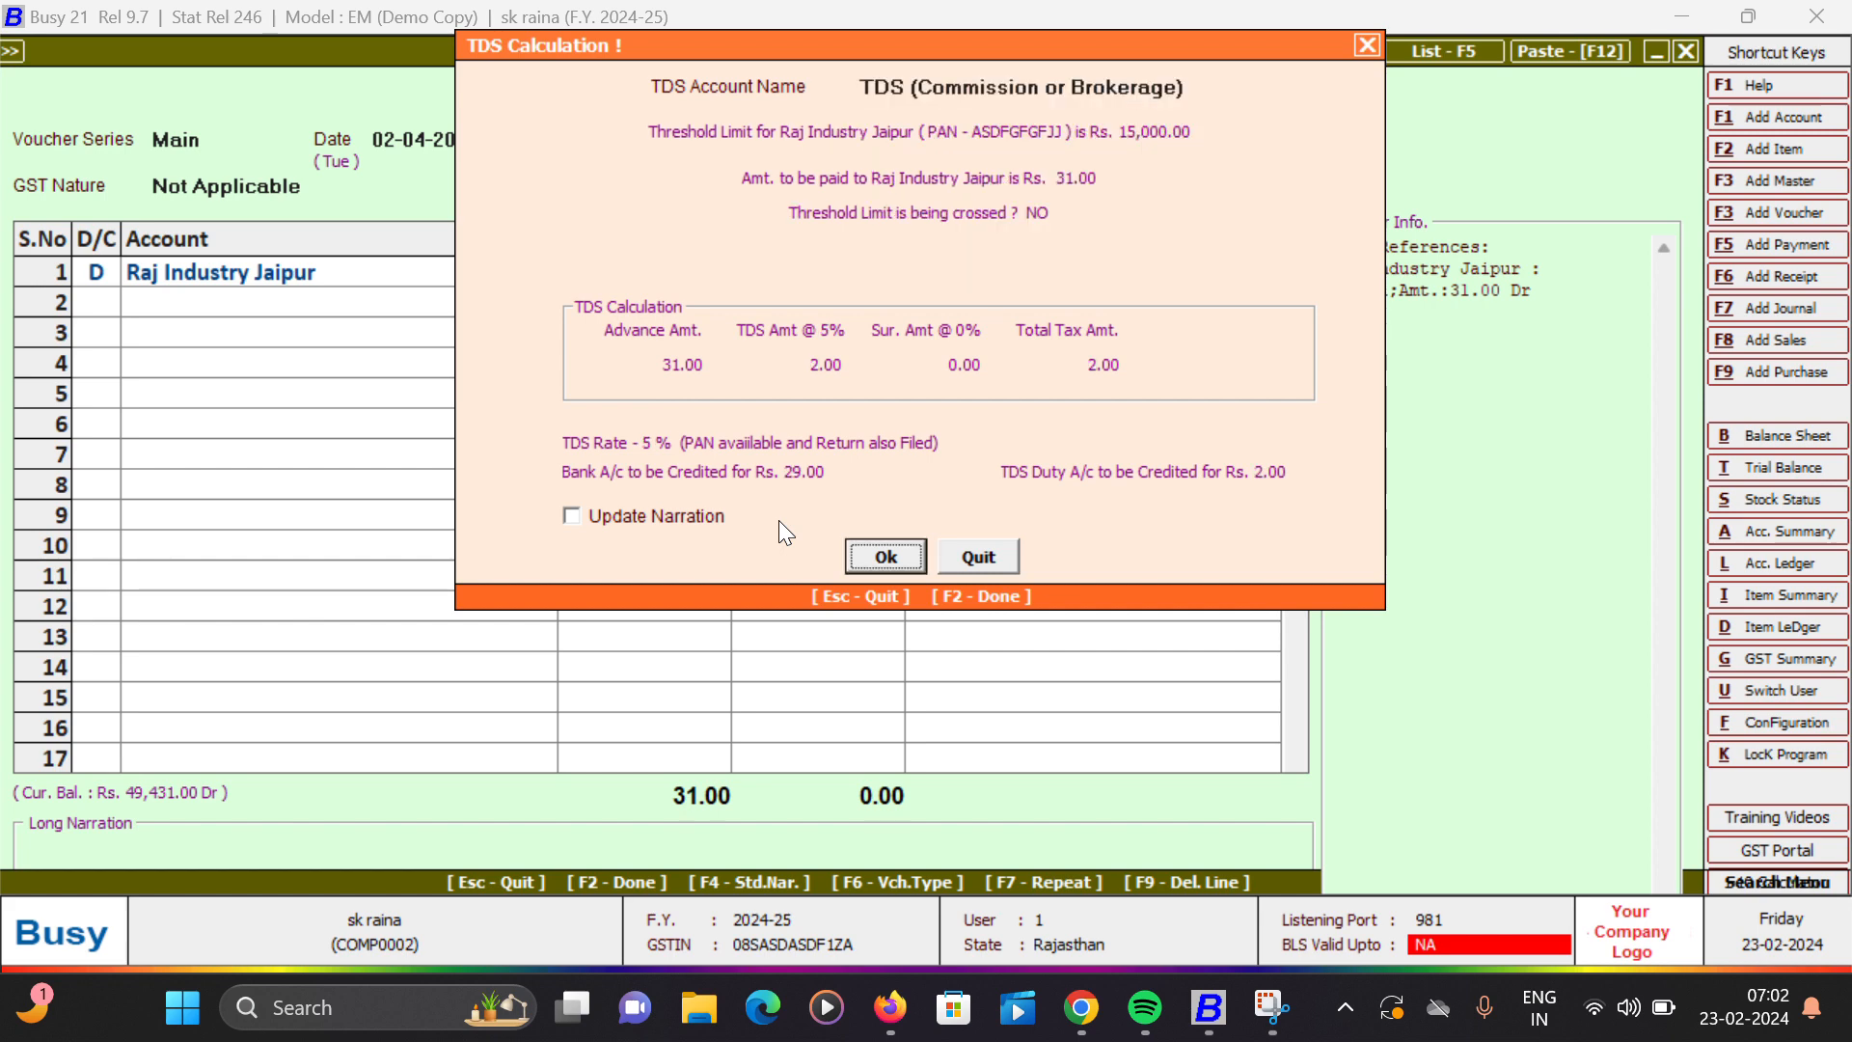
key("Return")
key("Up")
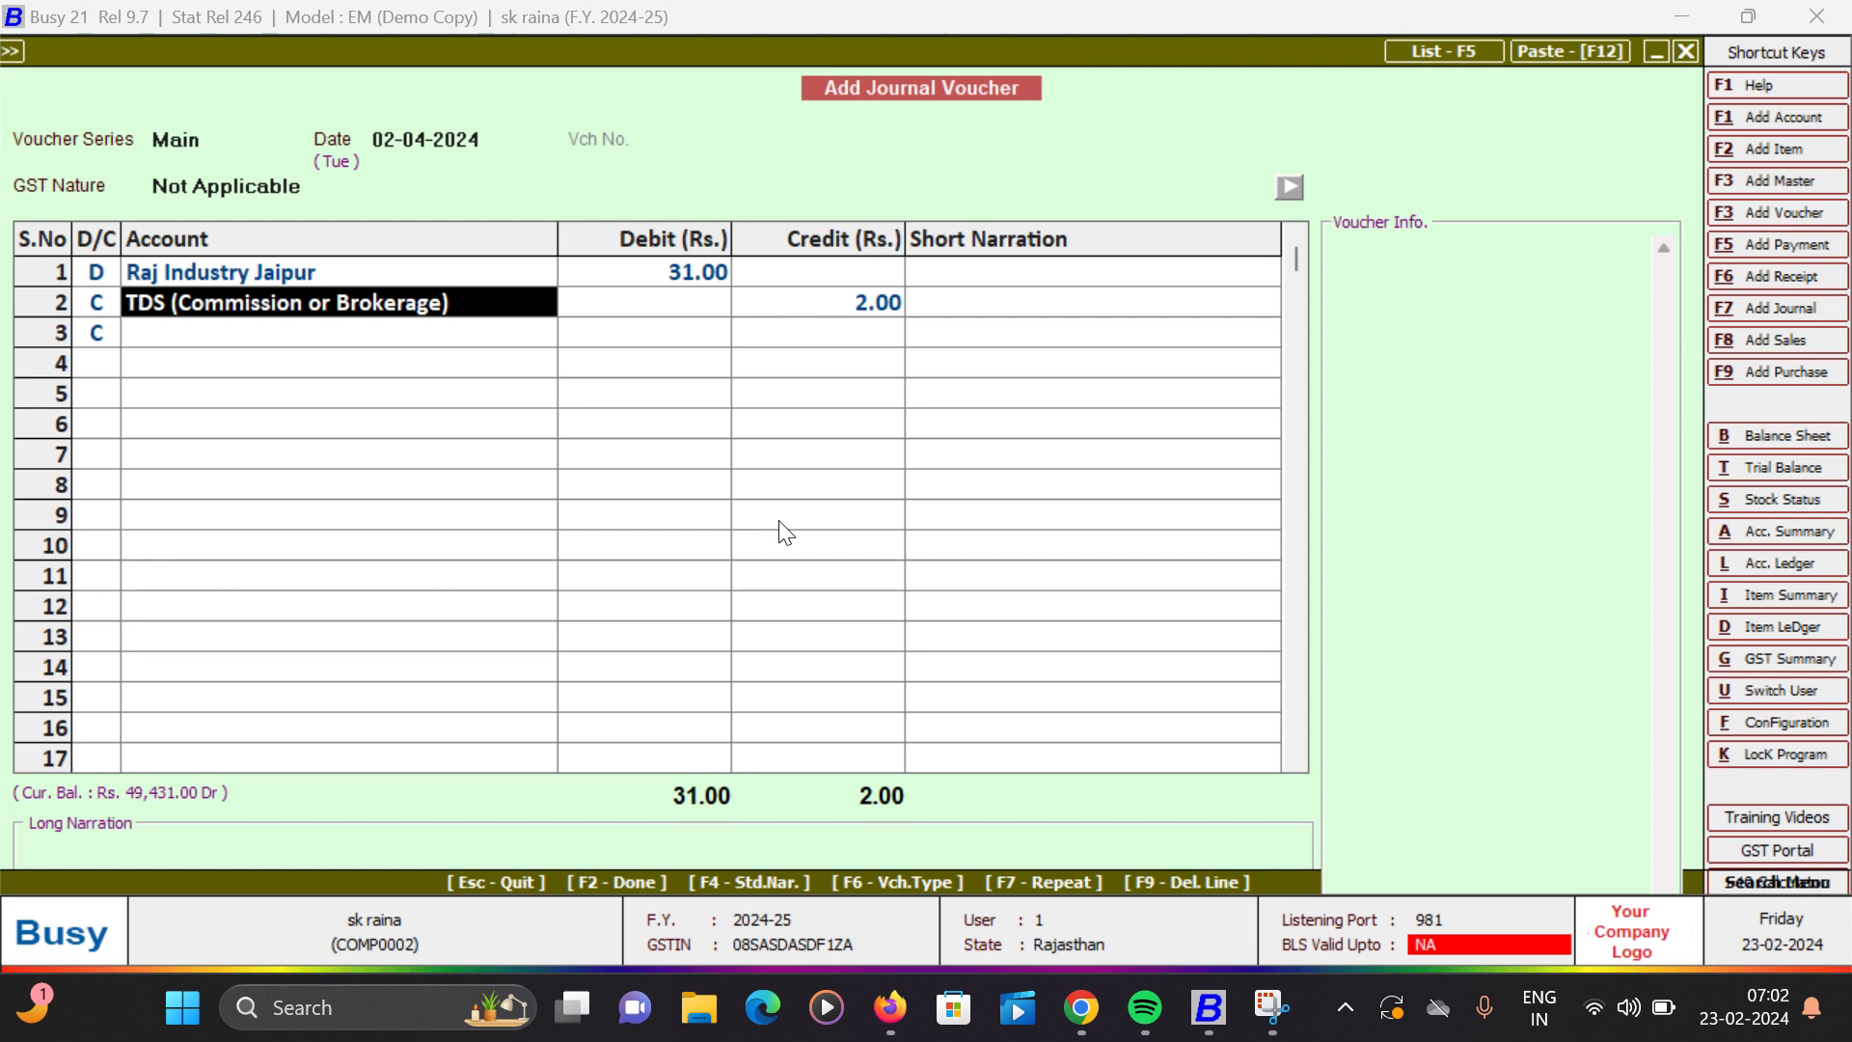
key("F9")
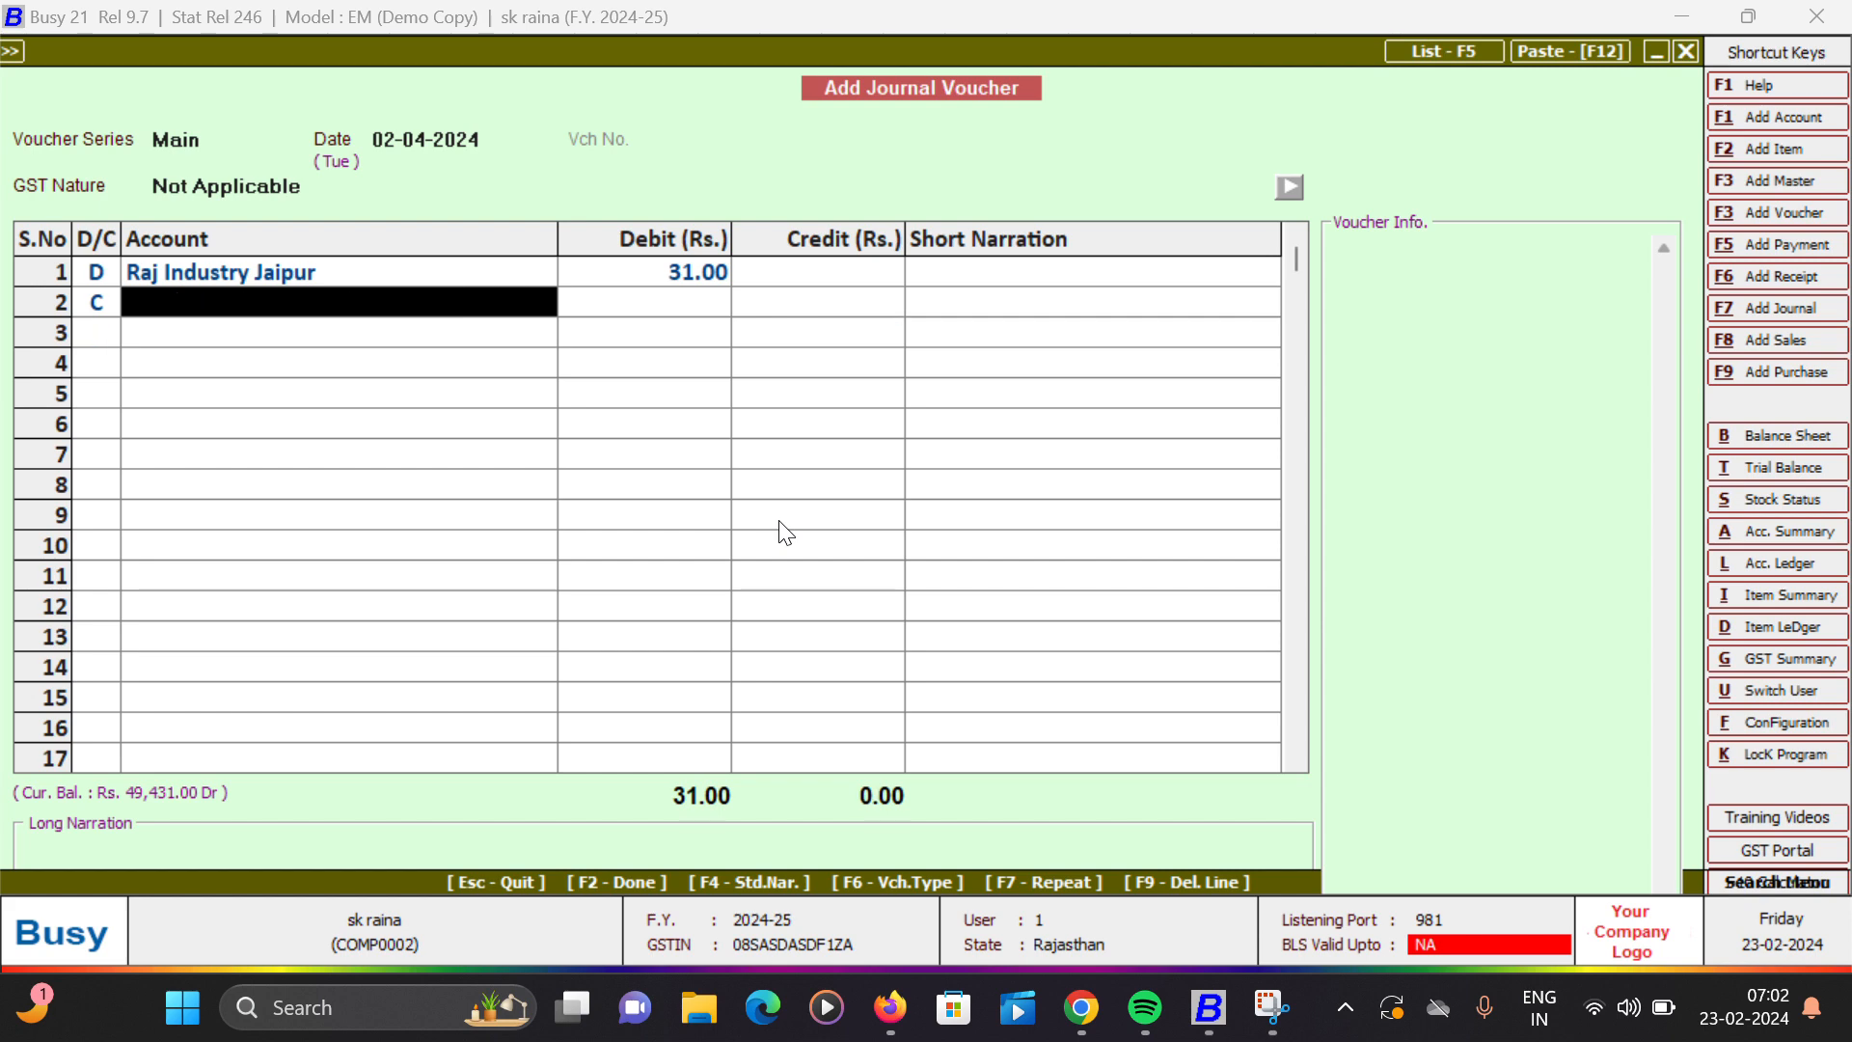
- Credit the Intrest income account with 31.00, save the journal voucher without a narration, and leave voucher entry
type("i")
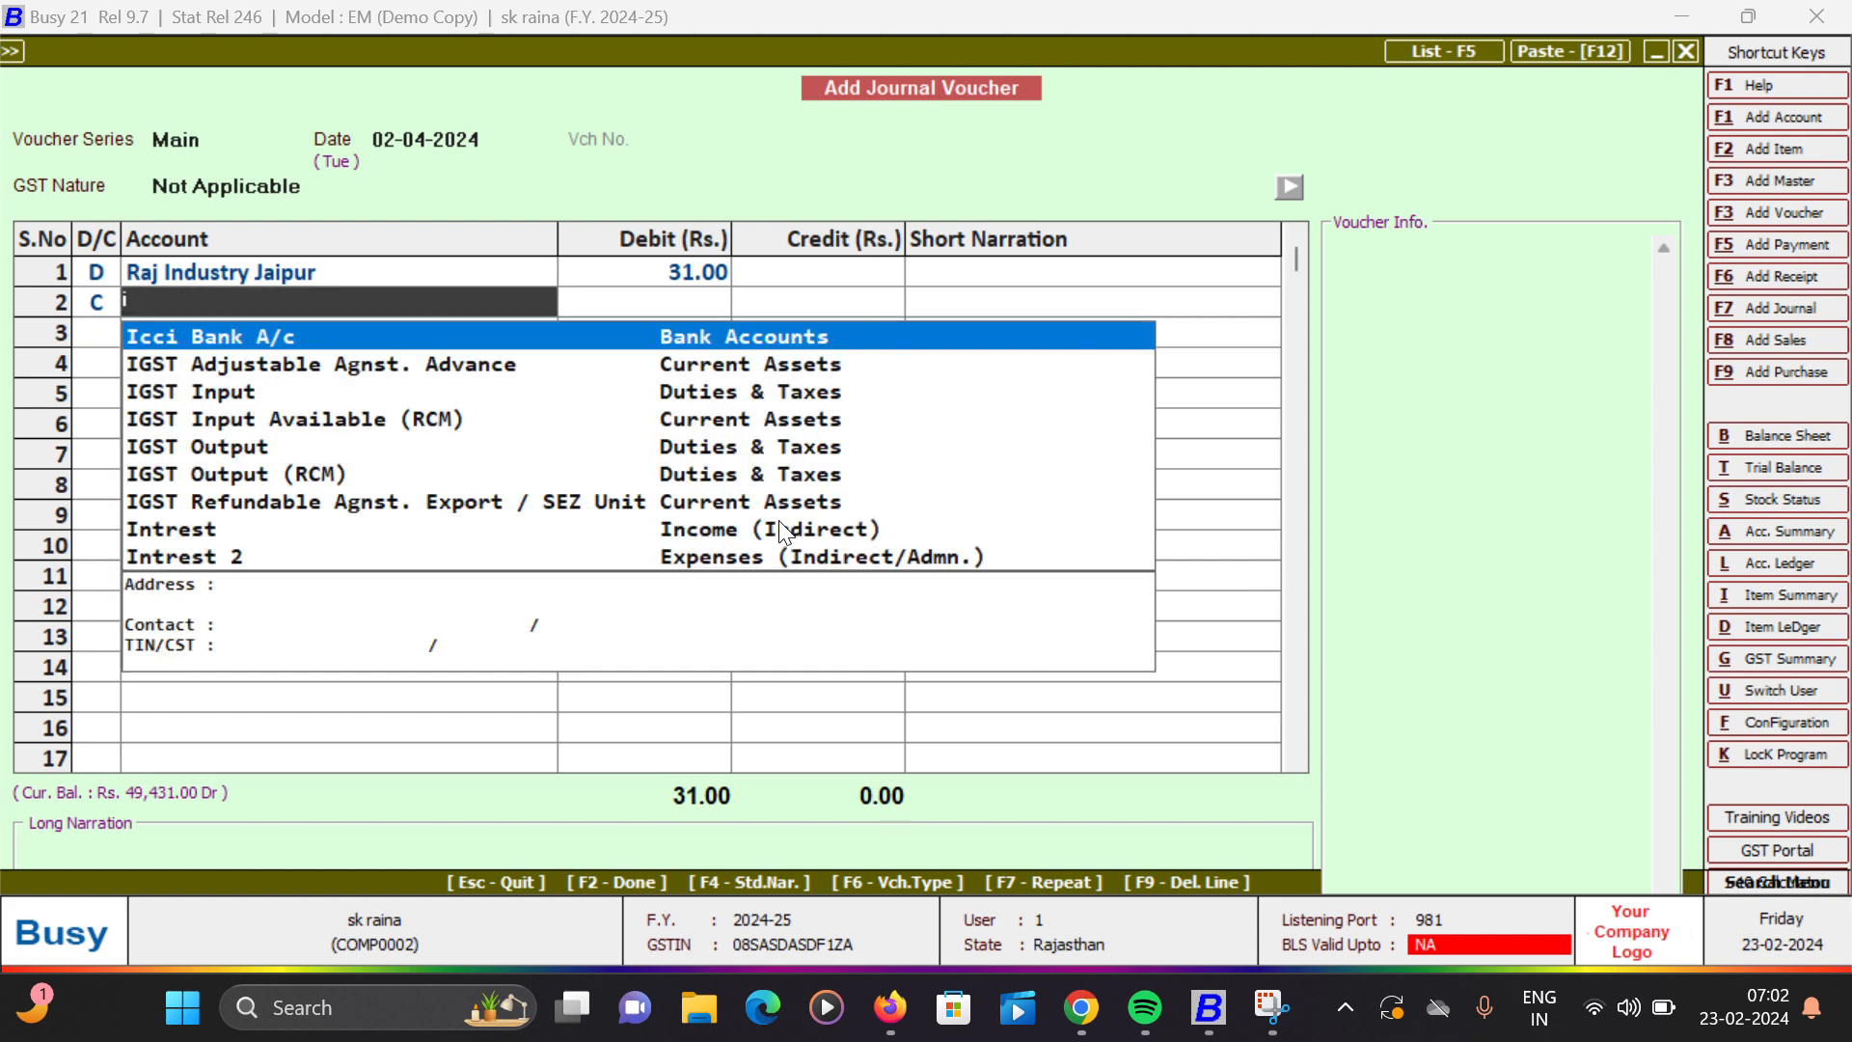
type("nt")
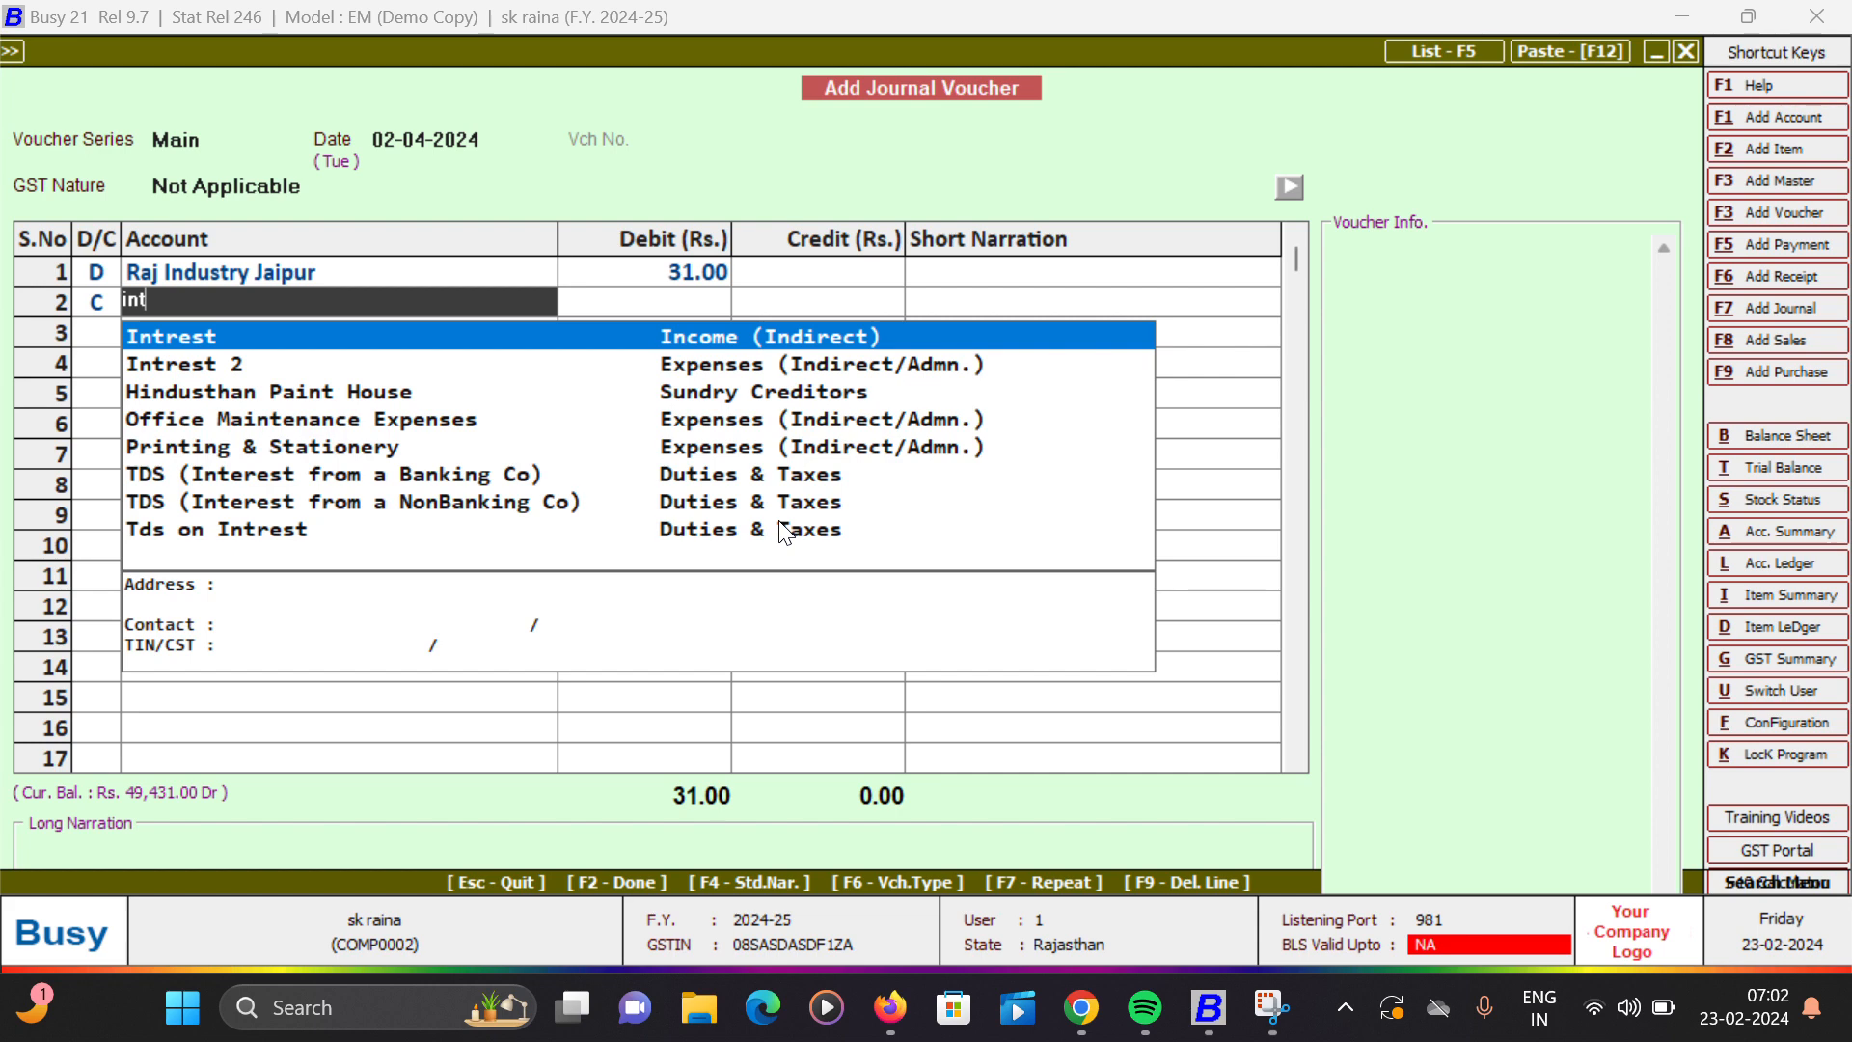
key("Return")
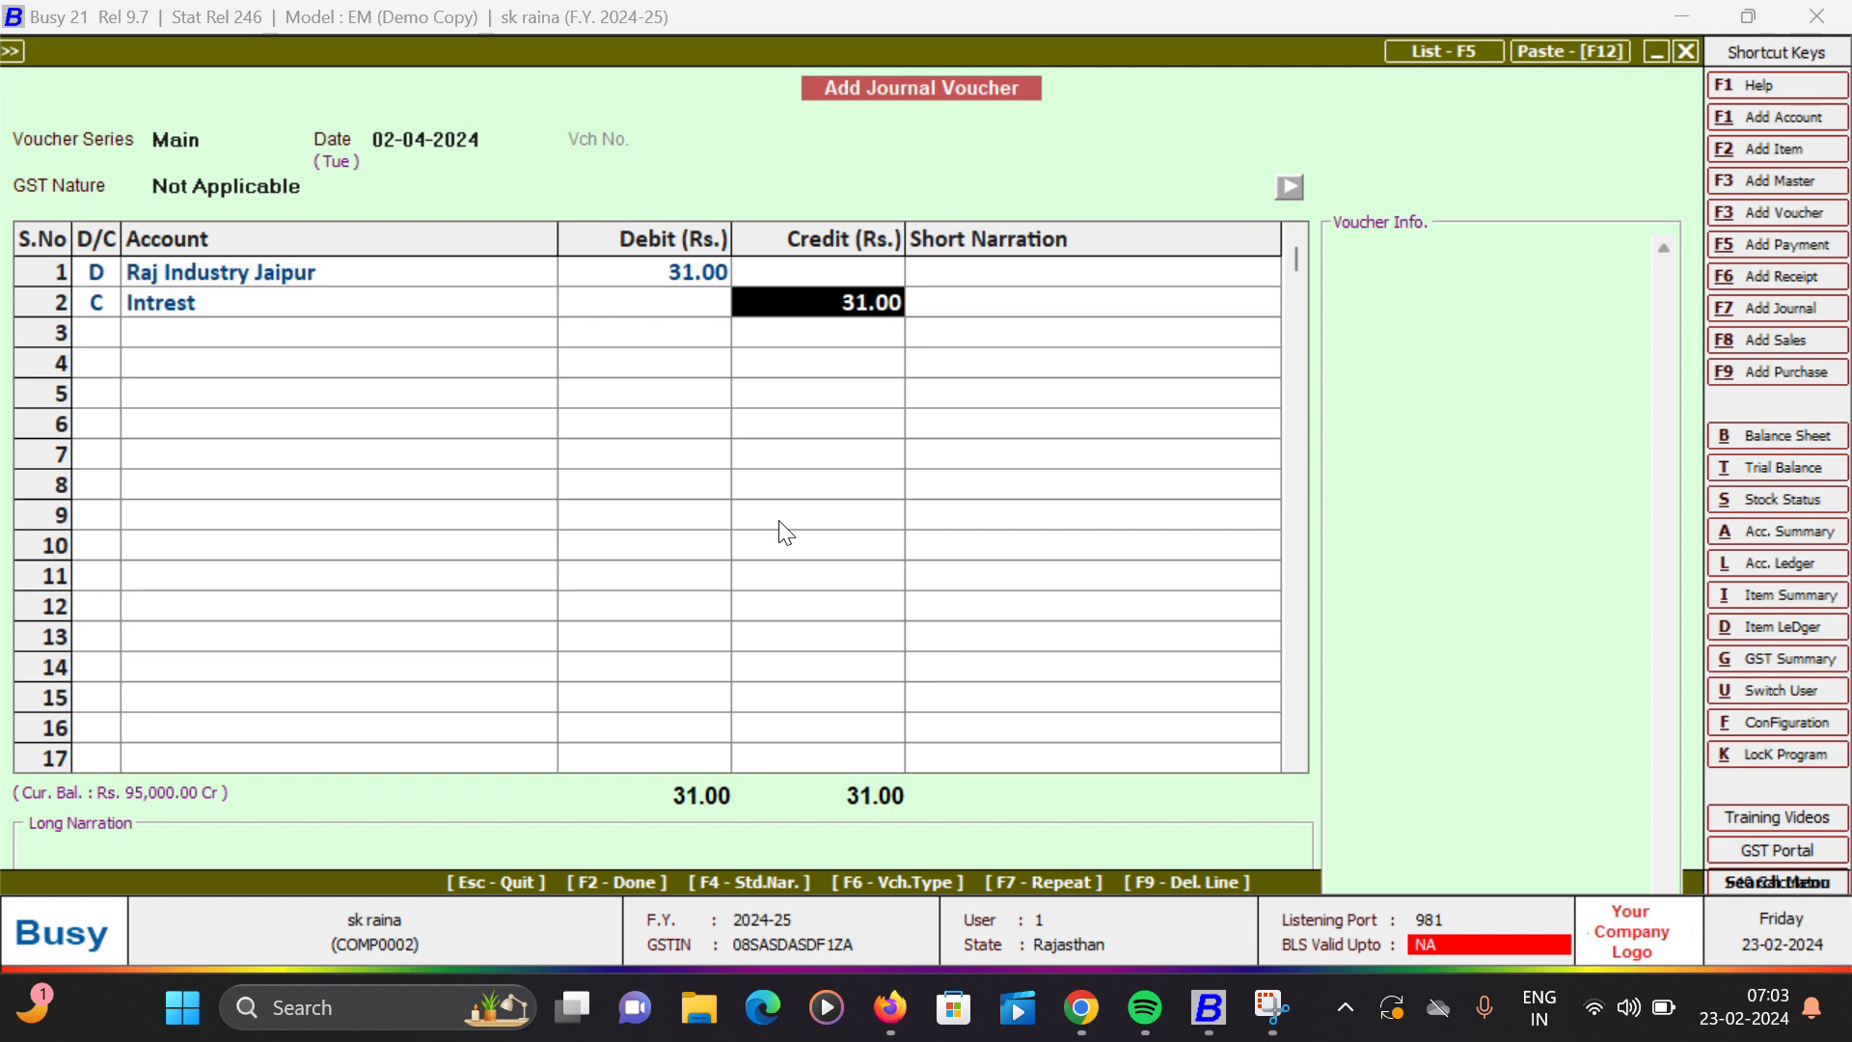
left_click(781, 522)
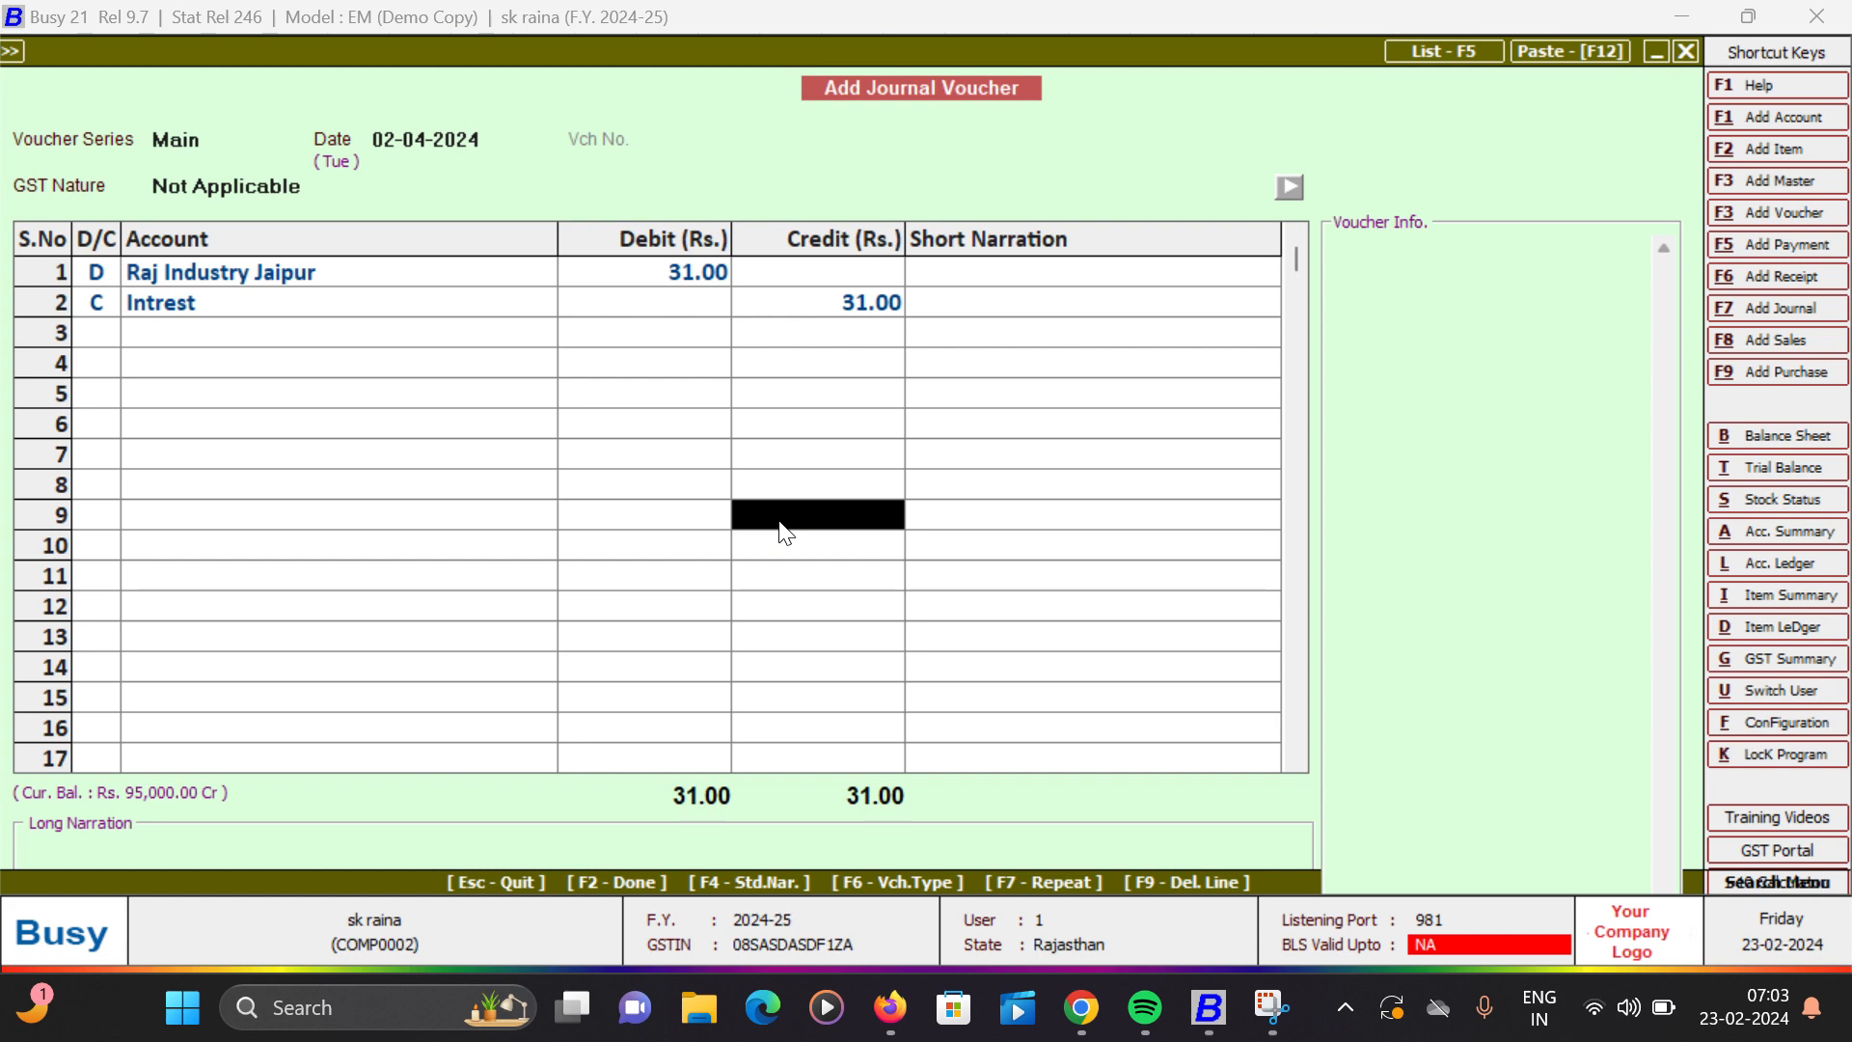
key("Return")
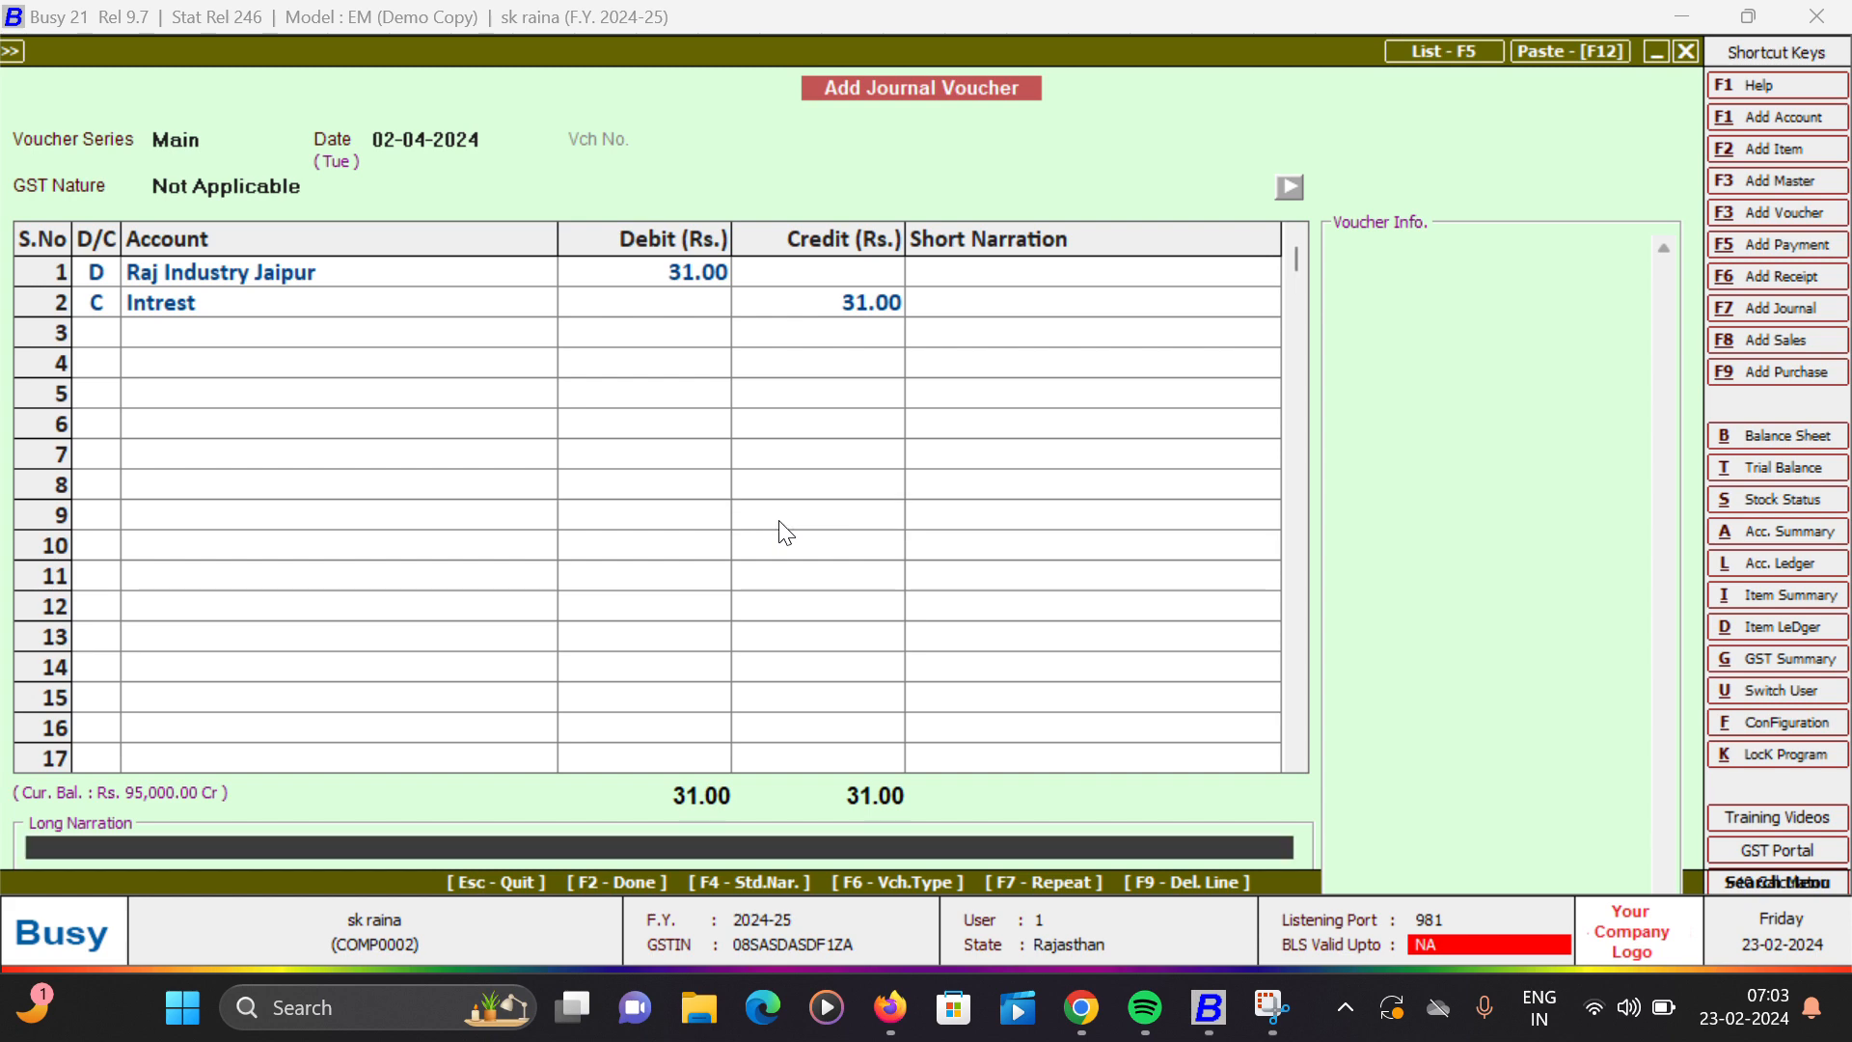
key("Return")
key("Return")
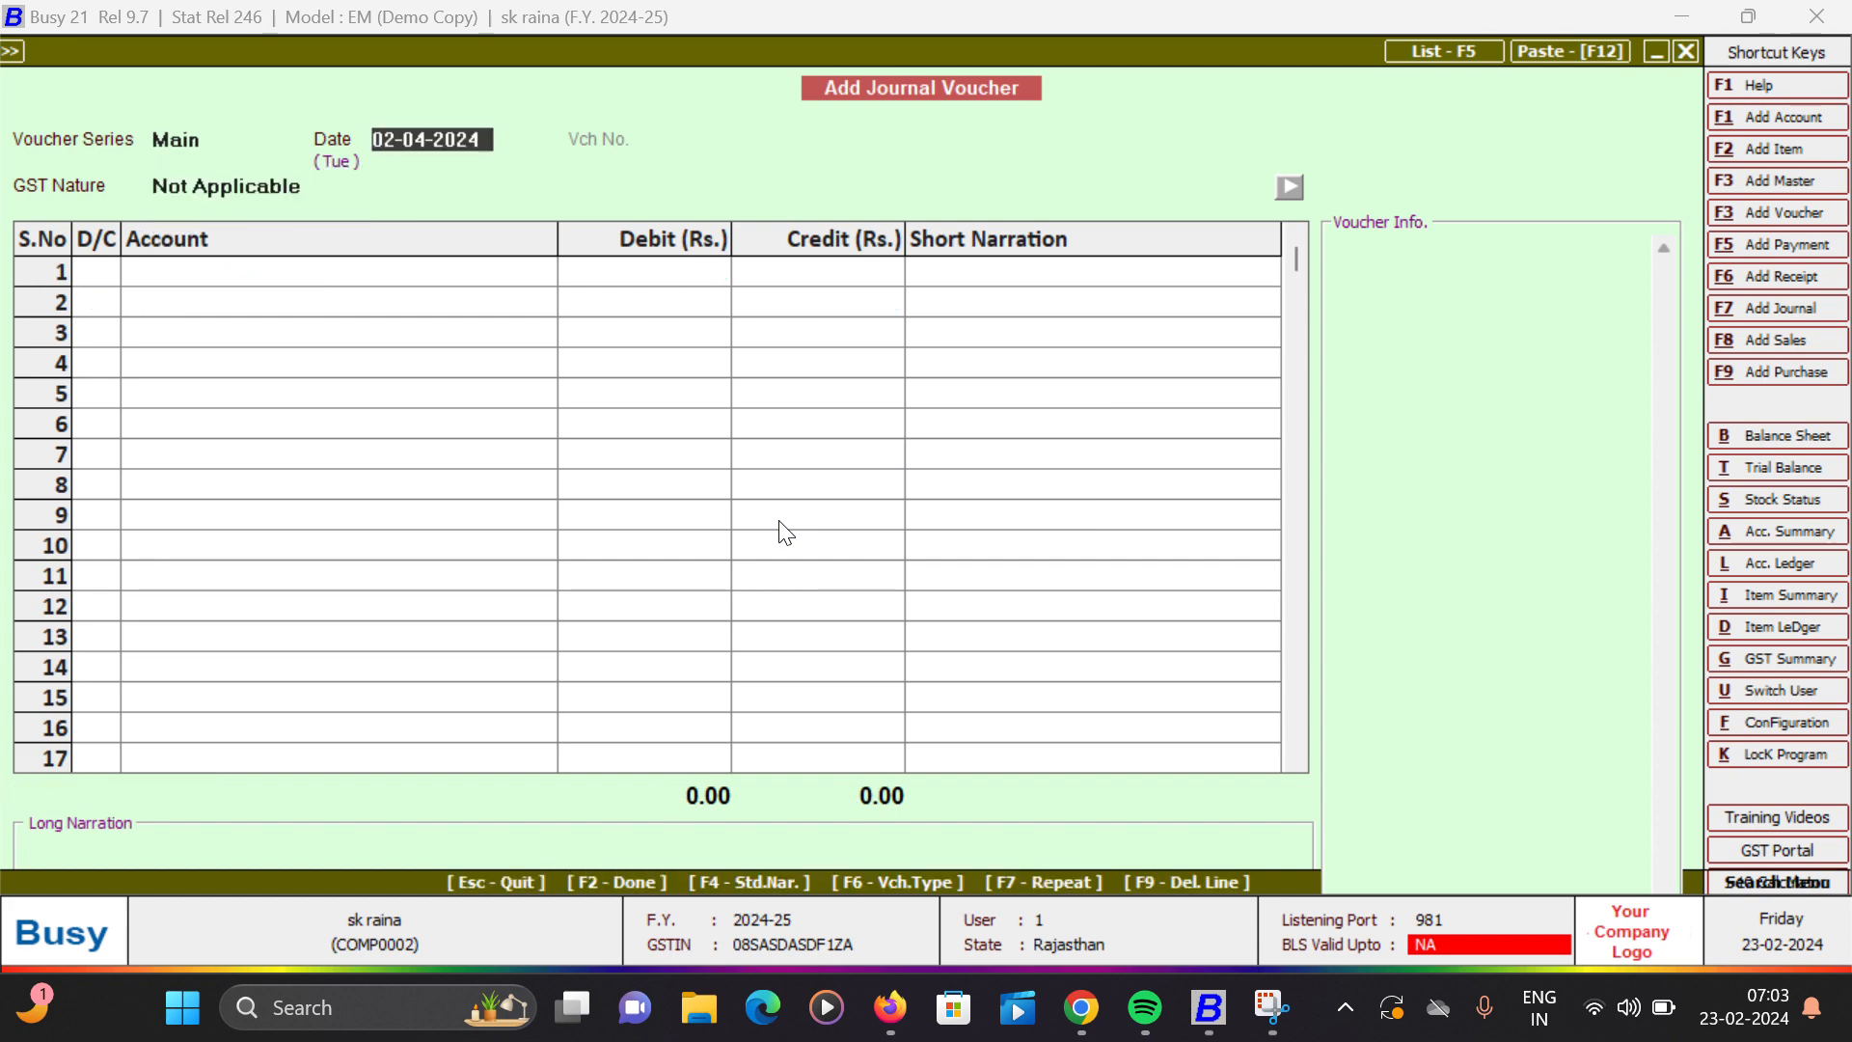
key("Escape")
key("Return")
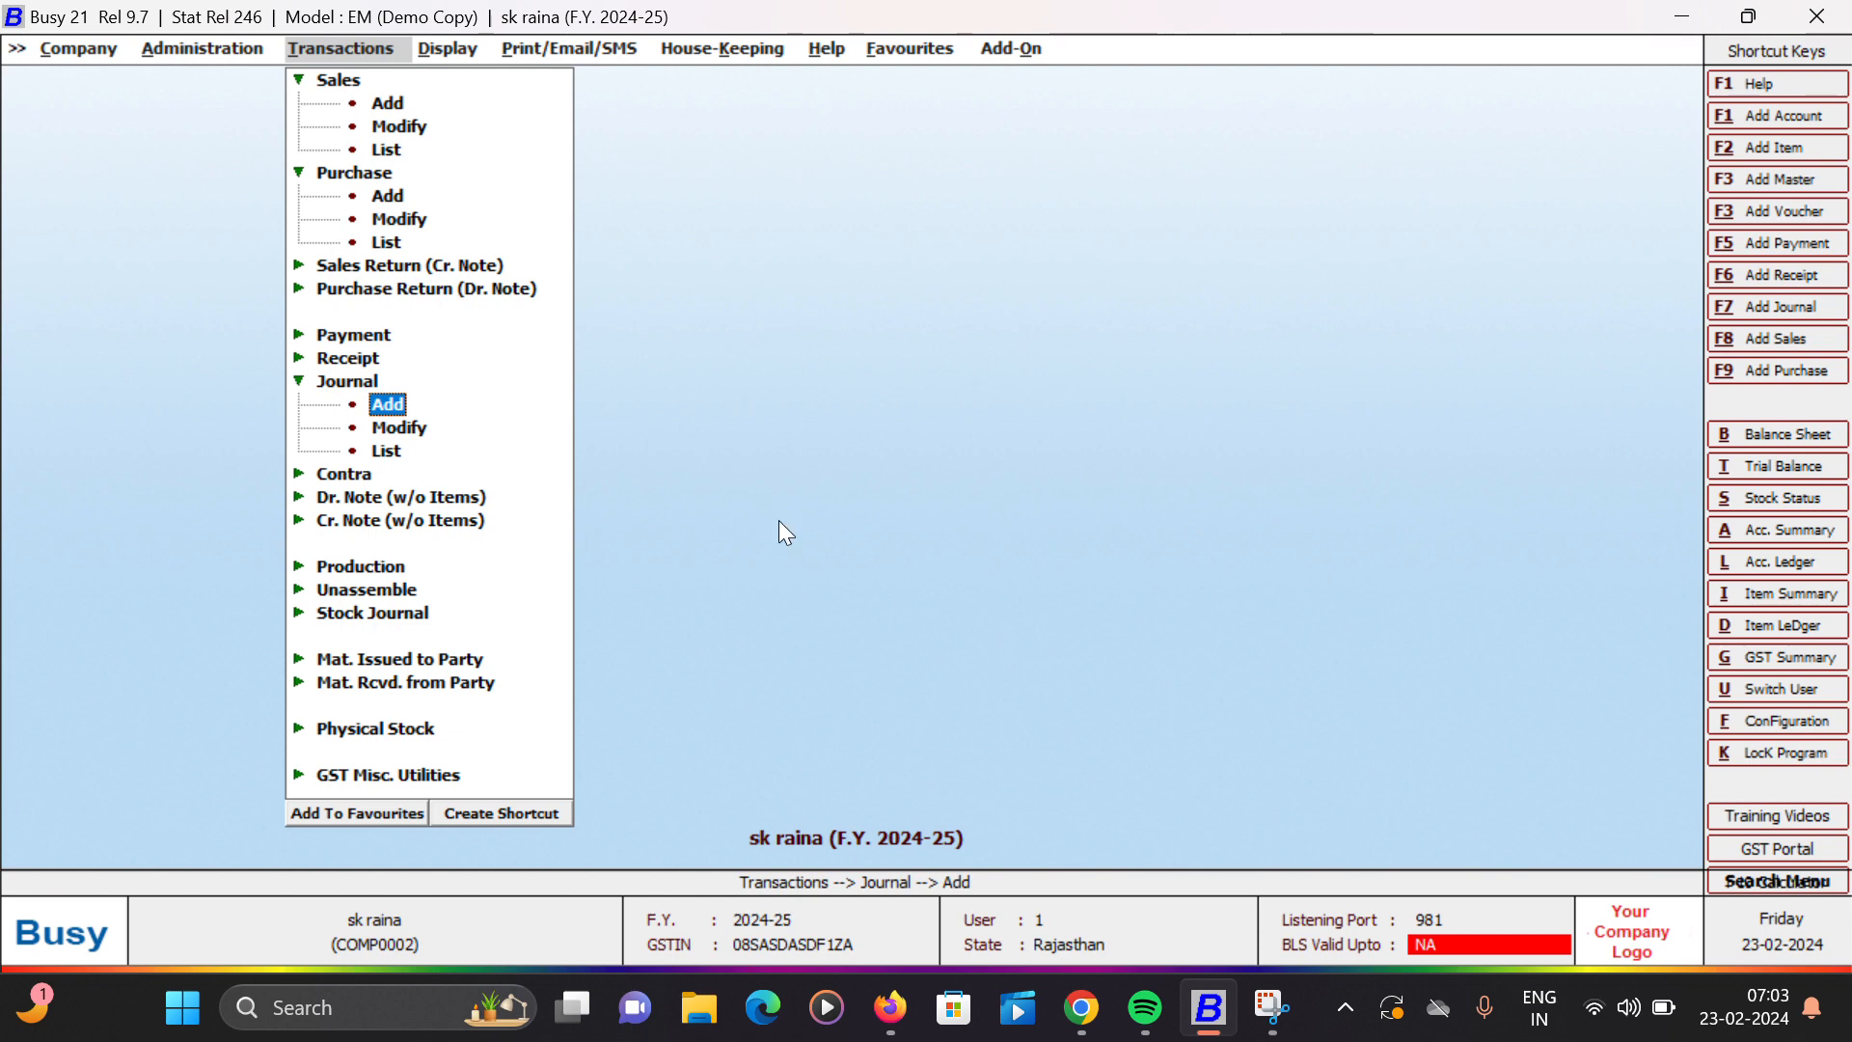
- Display the account ledger of Raj Industry Jaipur for 01-04-2024 to 02-04-2024
key("l")
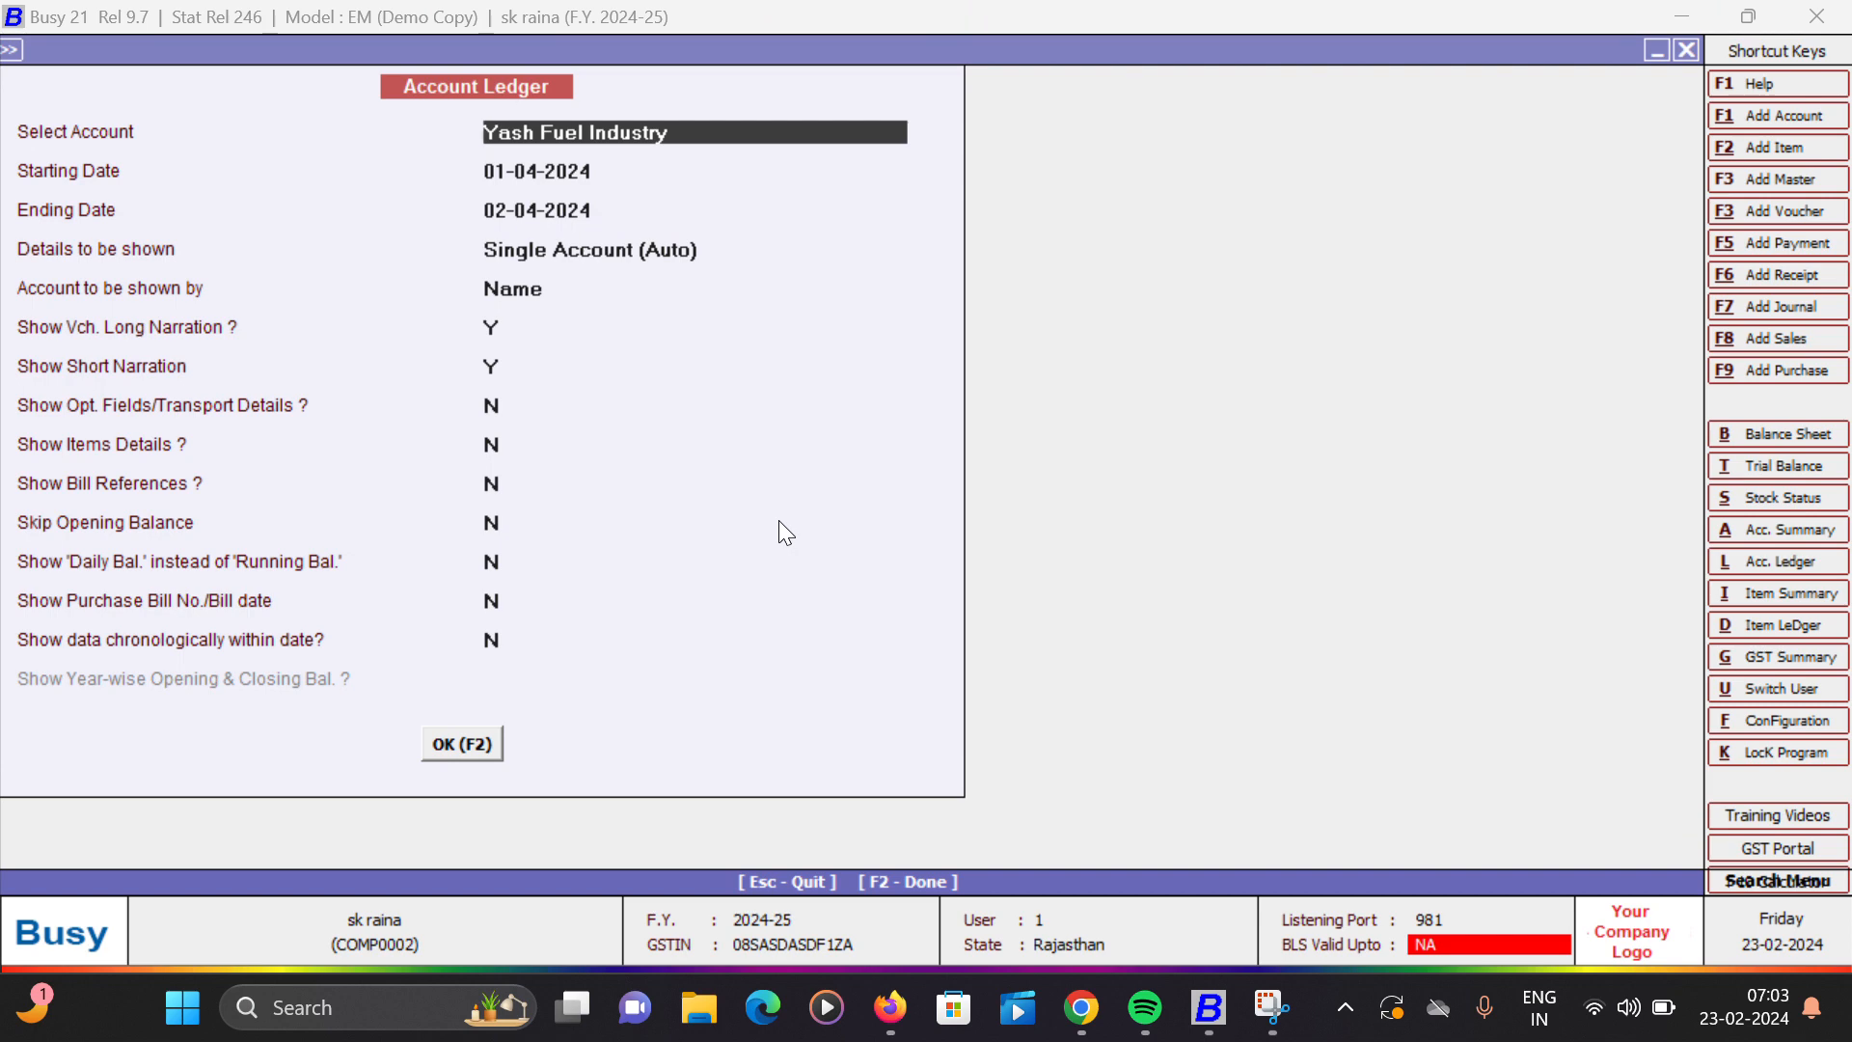
type("ra")
key("Return")
key("Return")
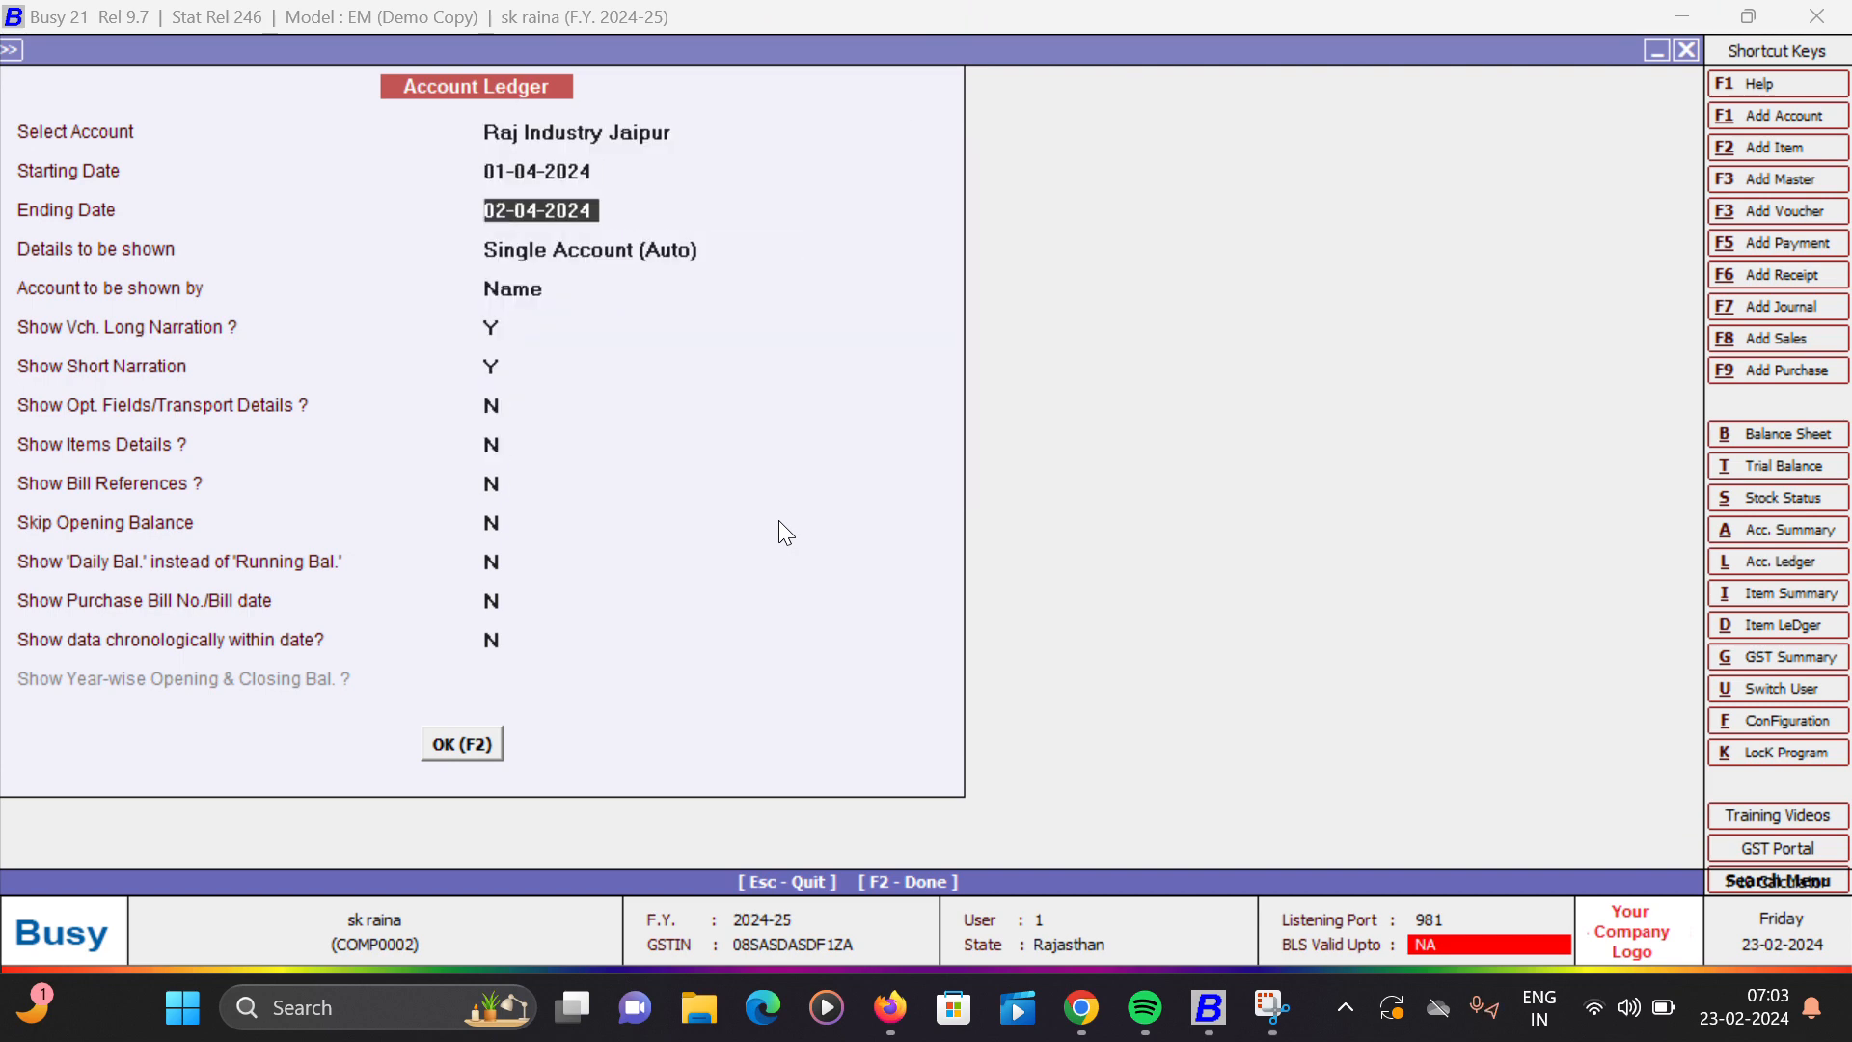
key("F2")
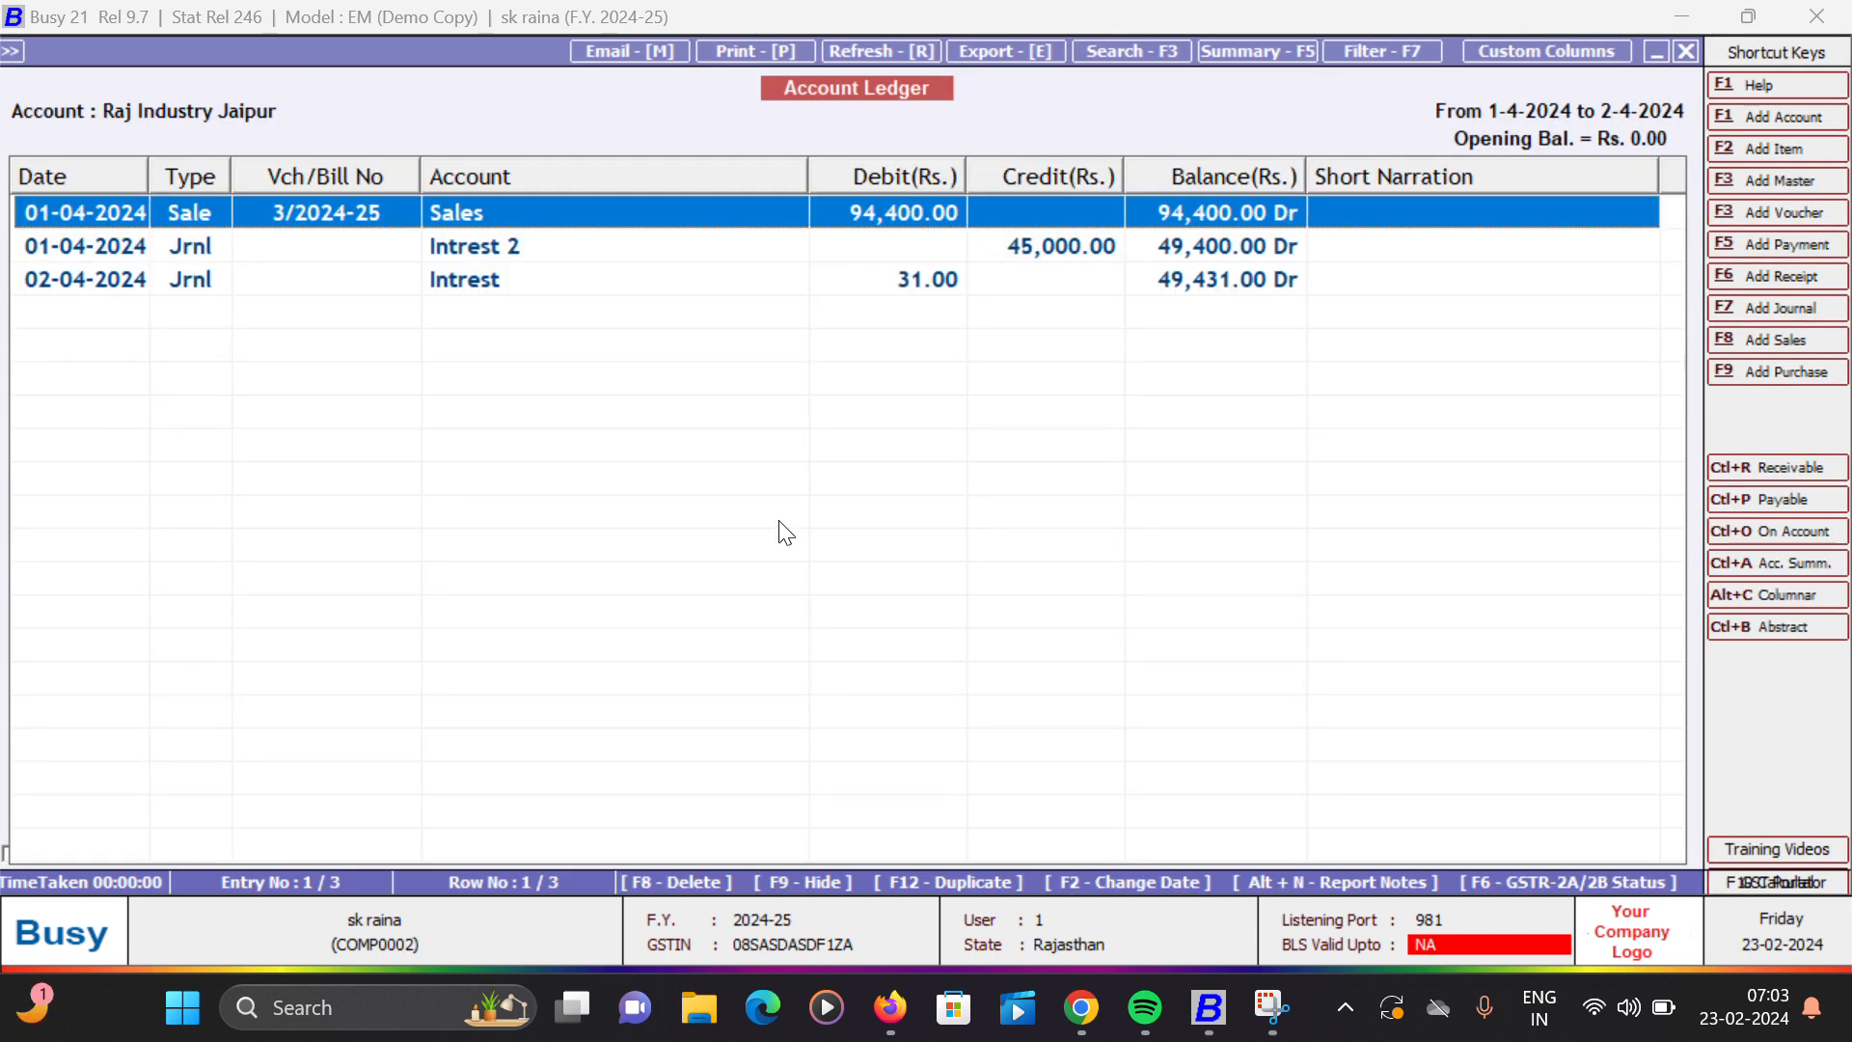
- Hide the 01-04-2024 Intrest 2 journal entry in the ledger report and review the remaining sales and interest entries
key("Down")
key("Down")
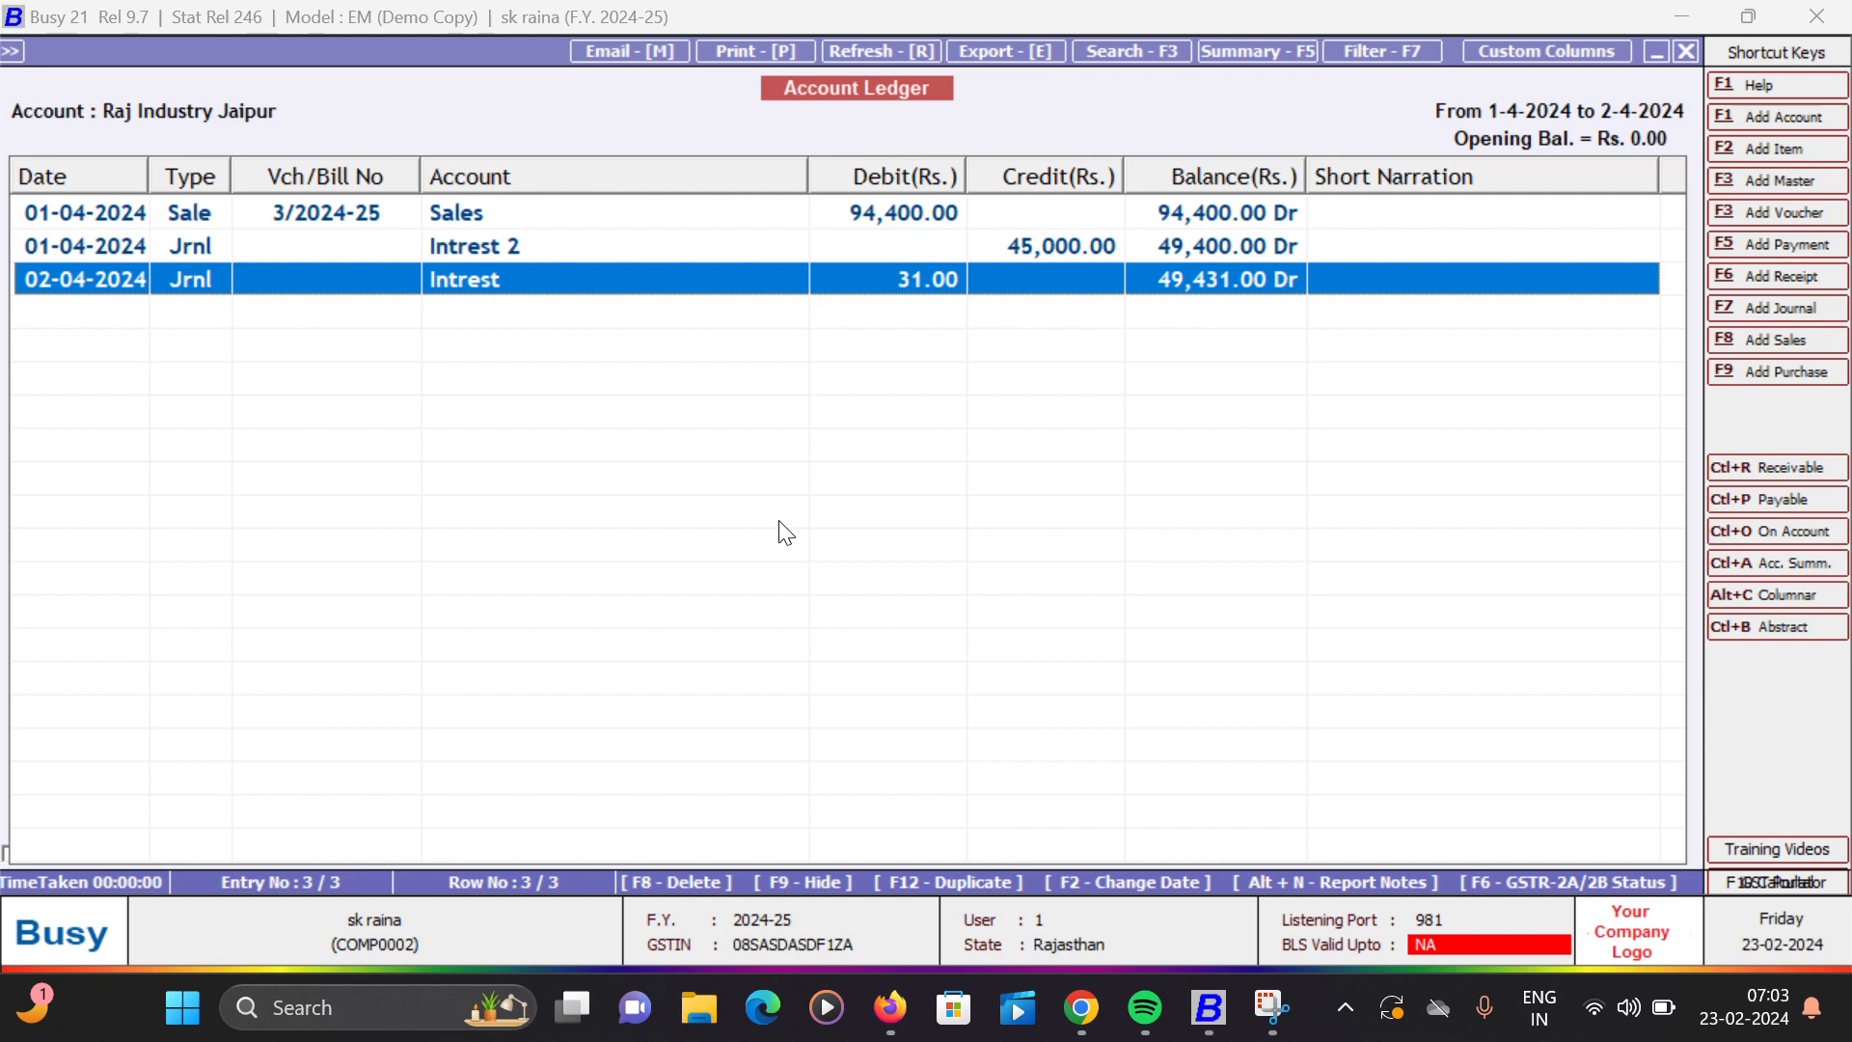
key("Up")
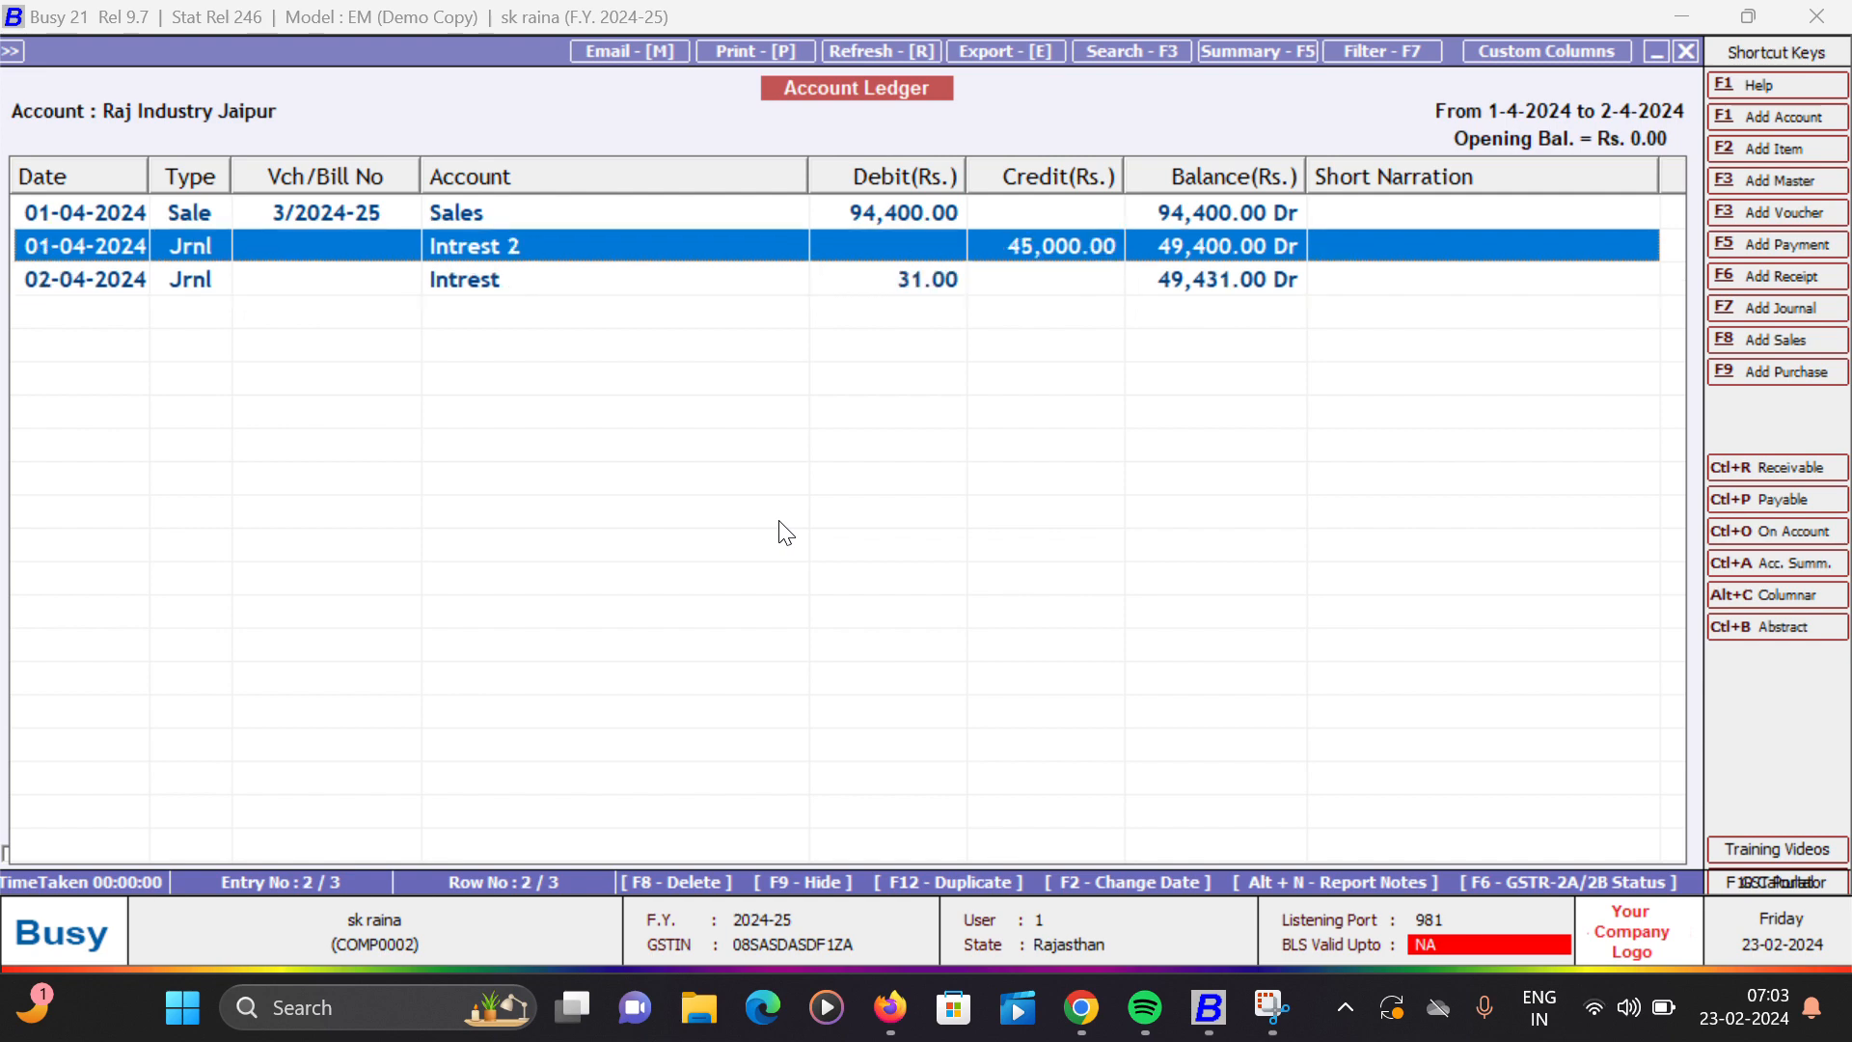
key("Down")
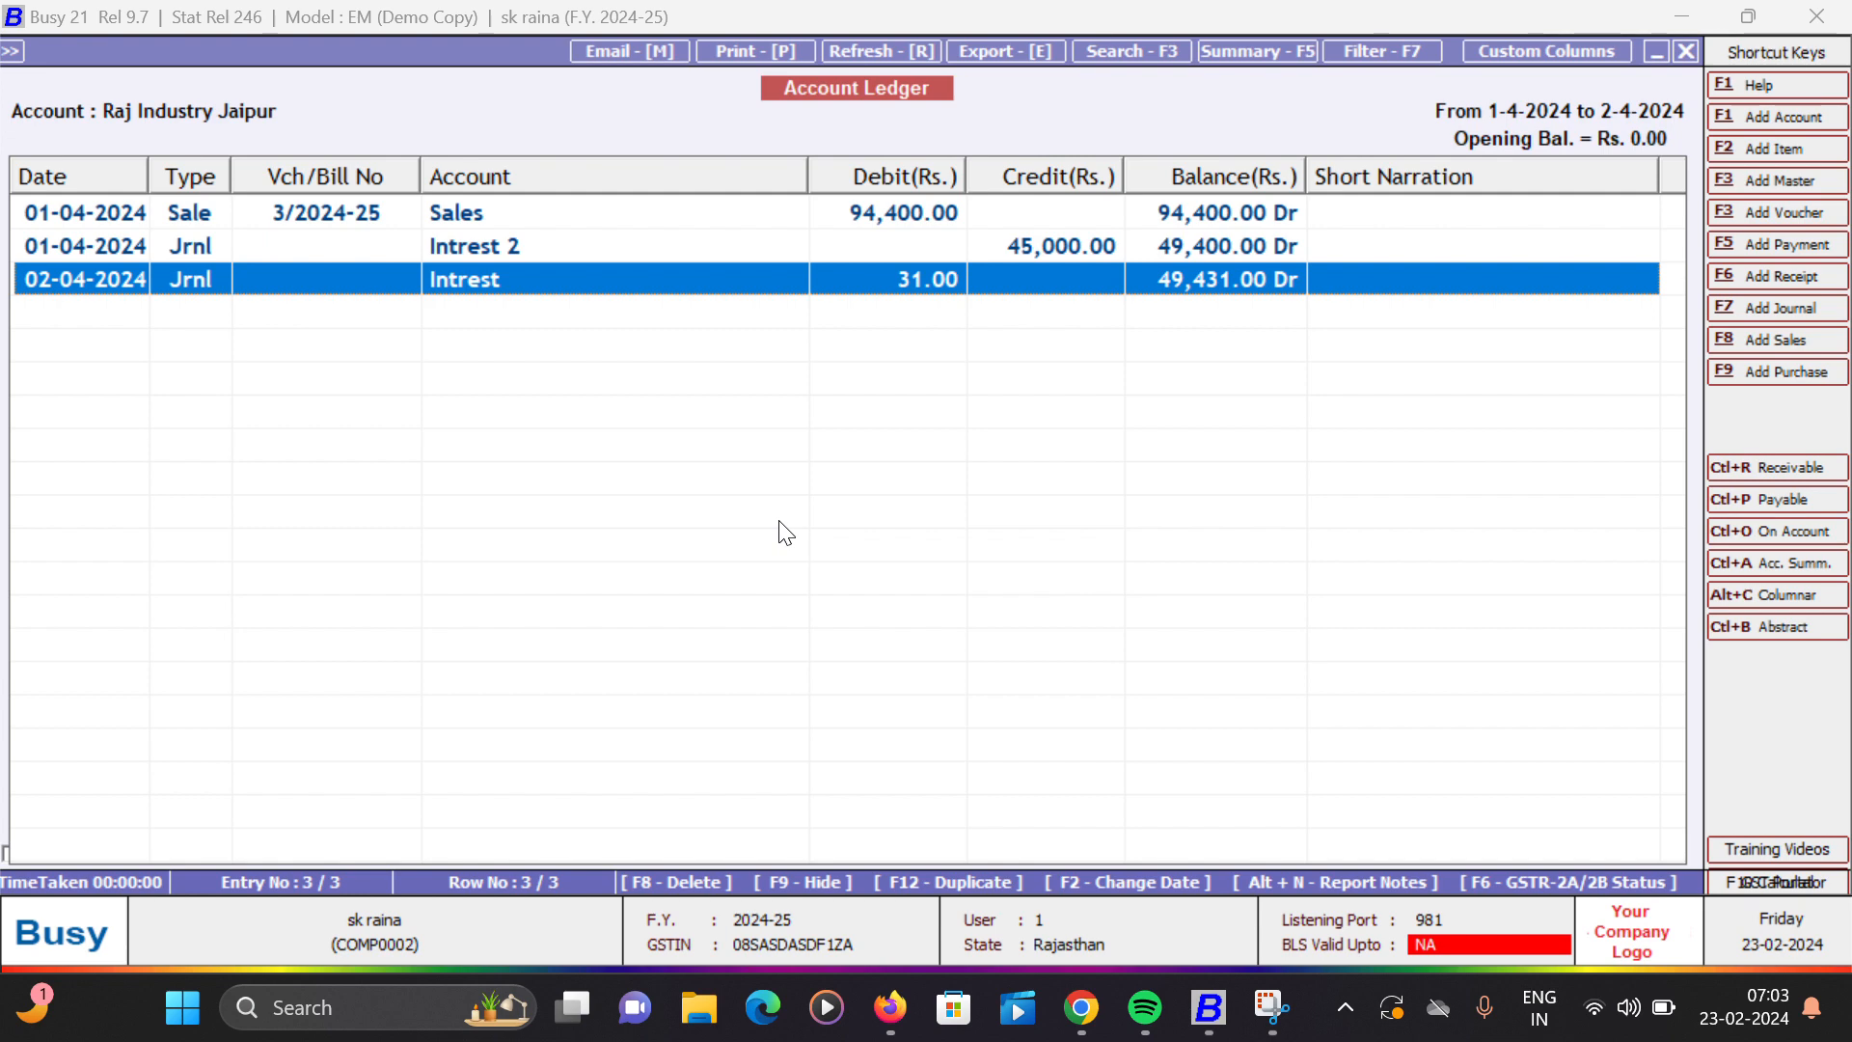
key("Up")
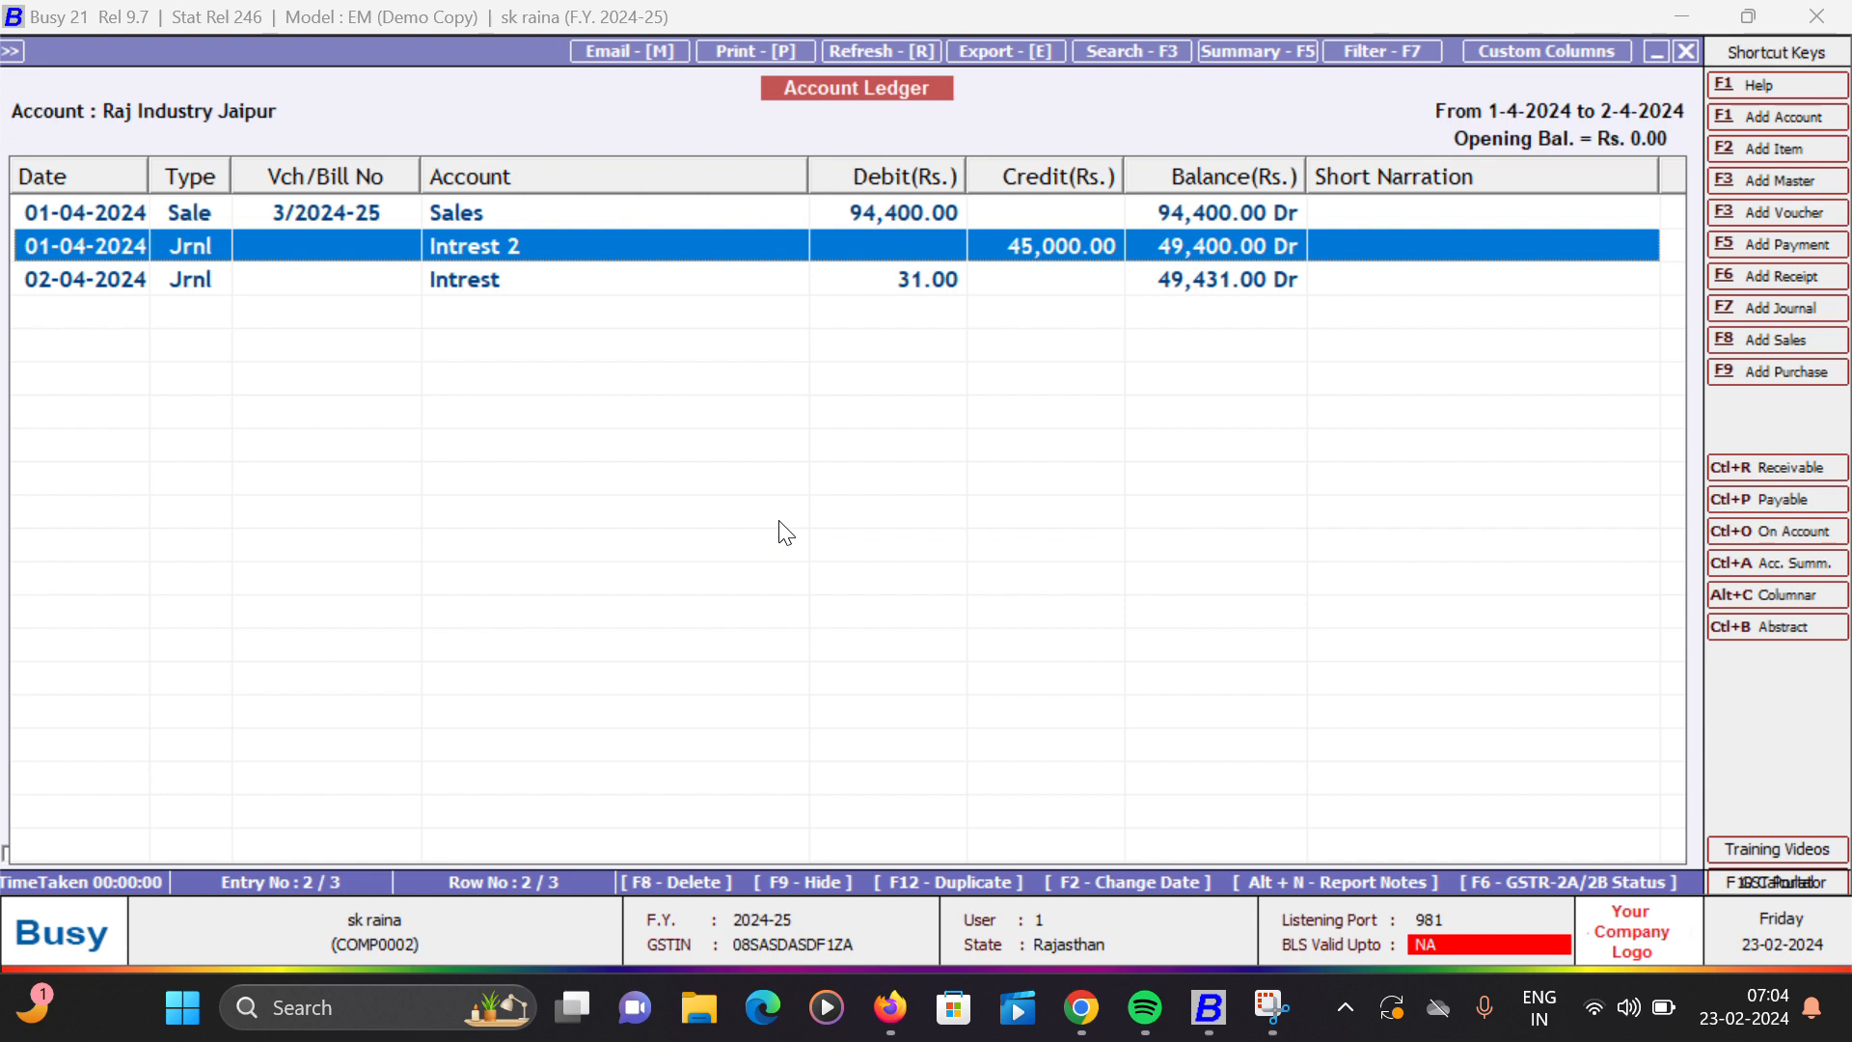
key("F9")
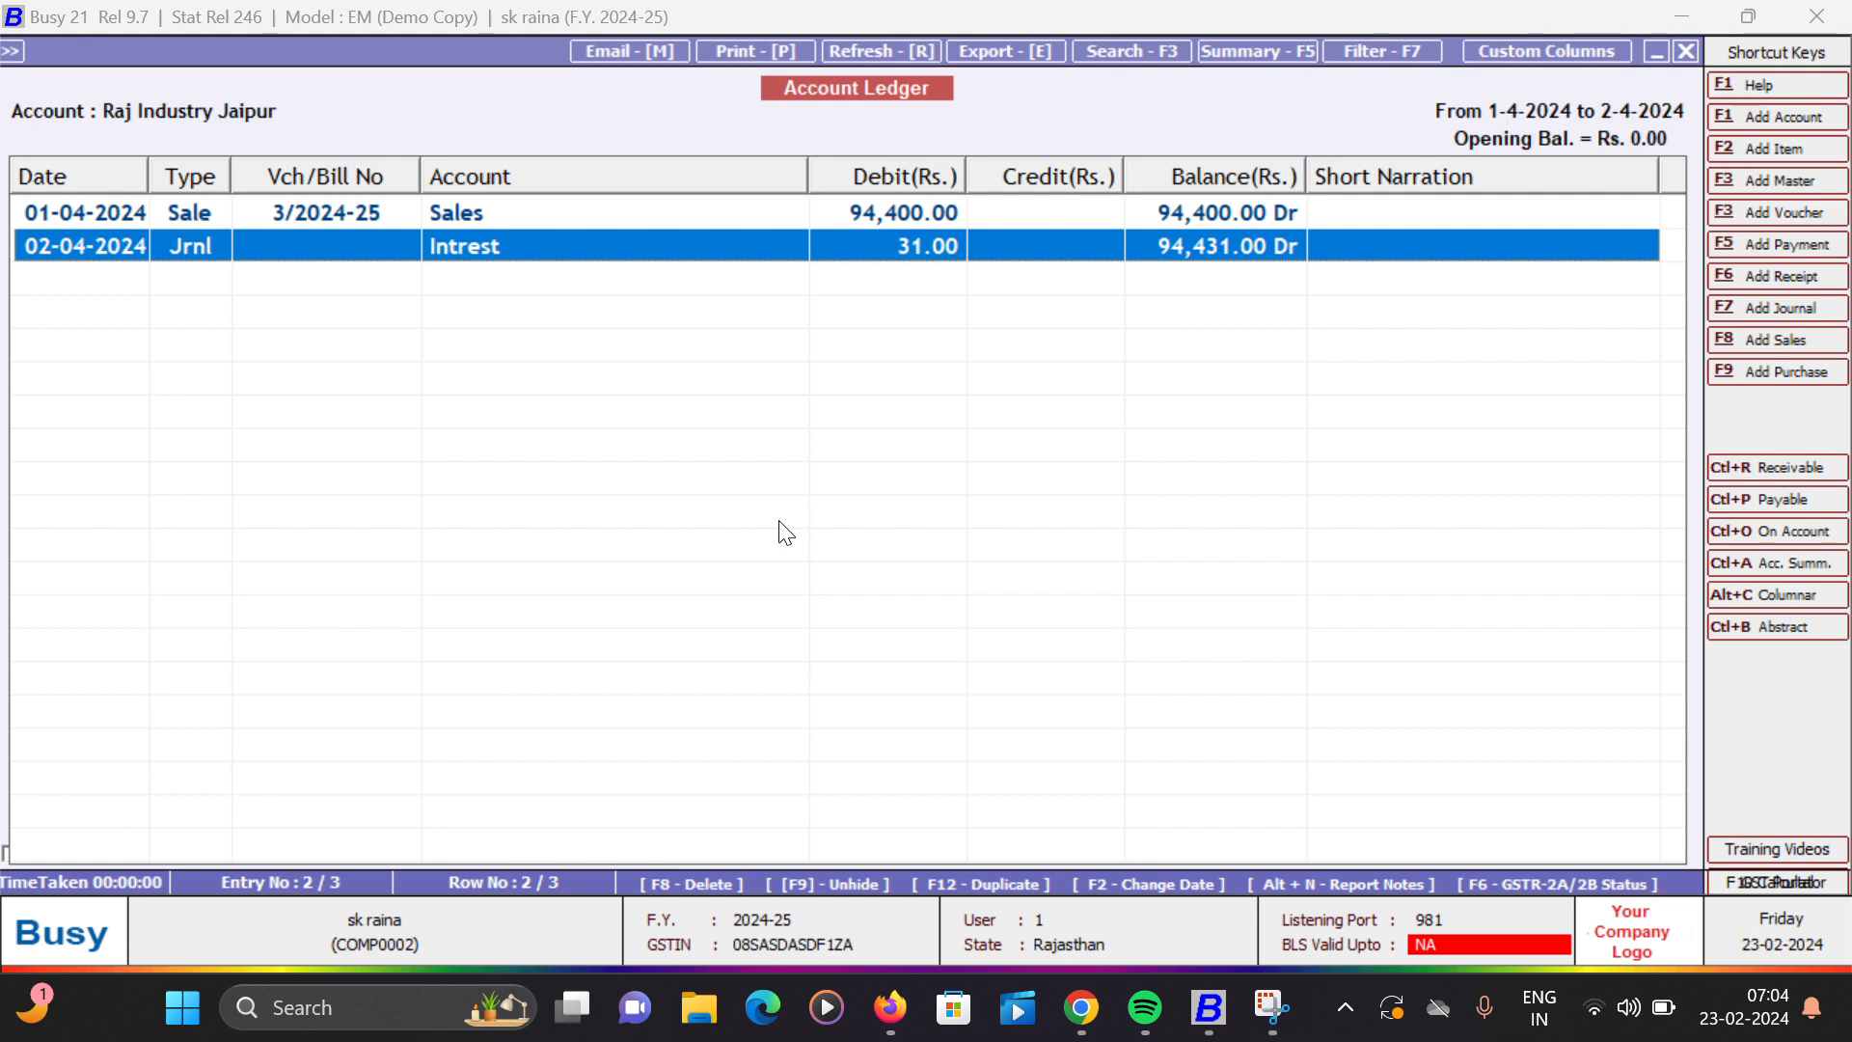
key("Up")
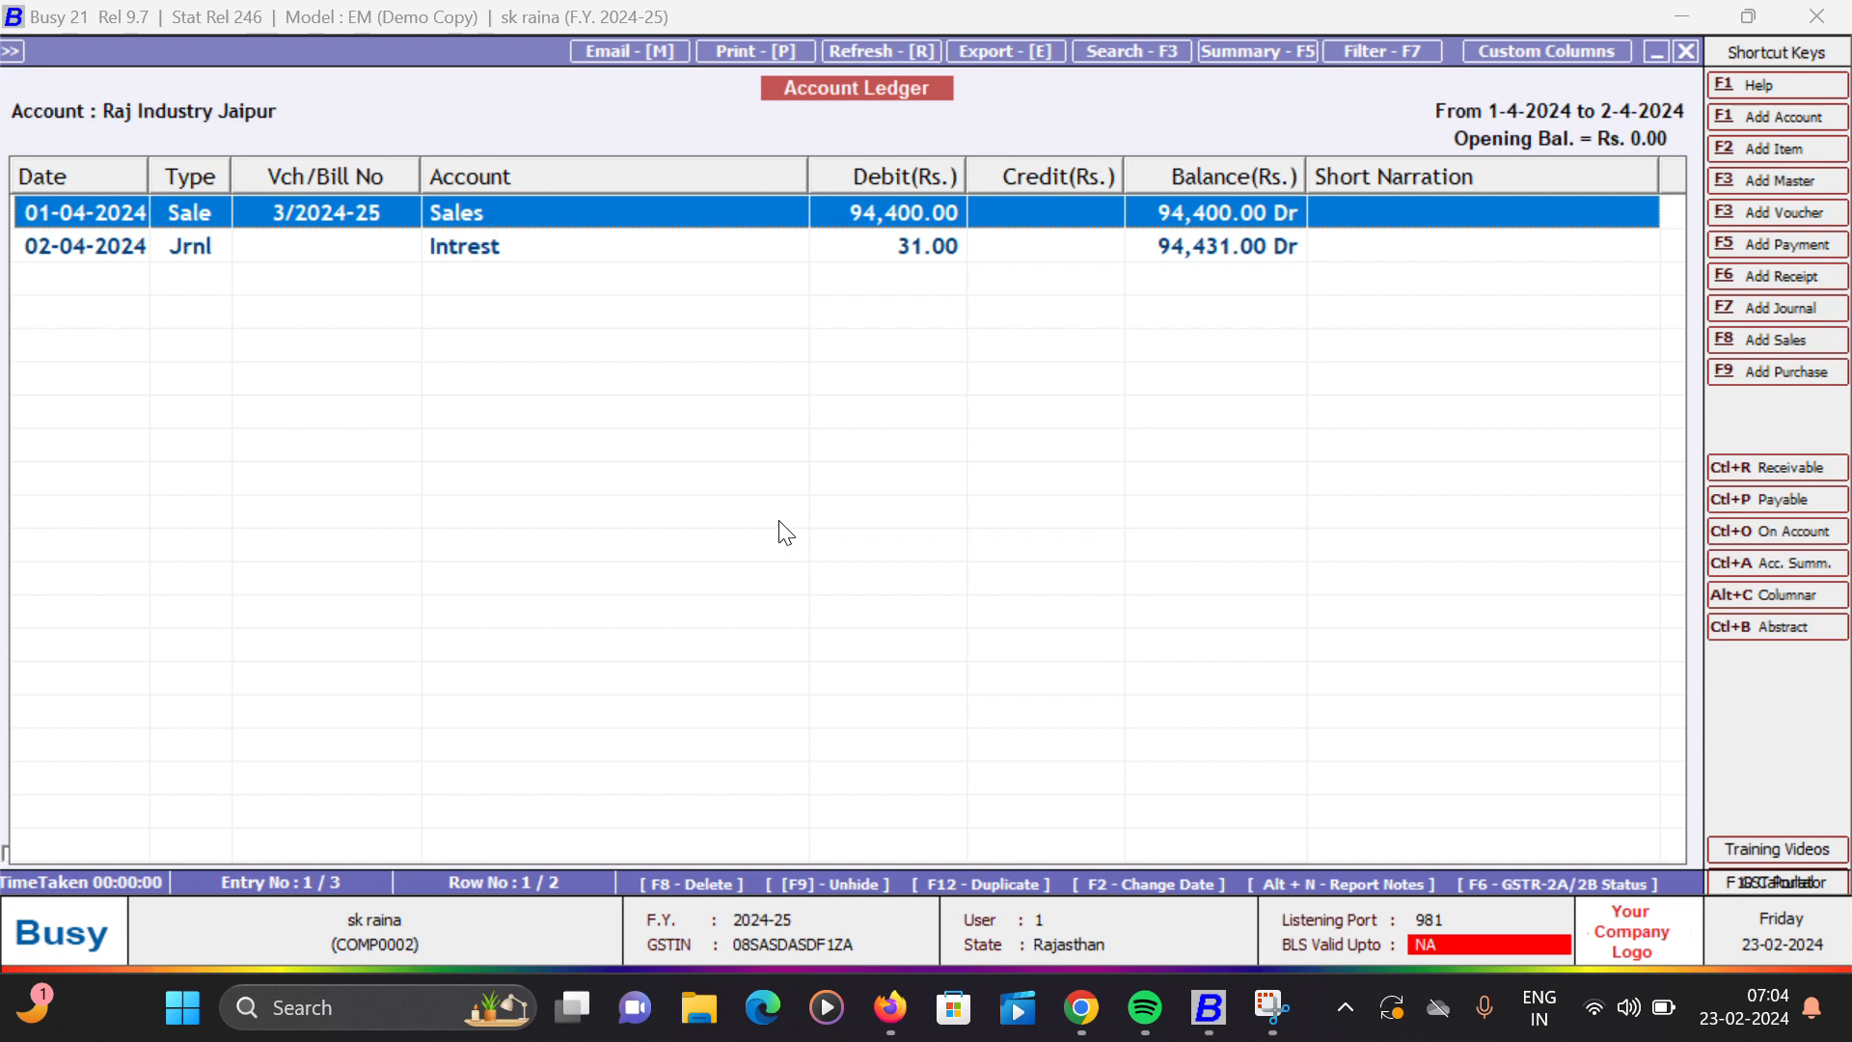
key("Down")
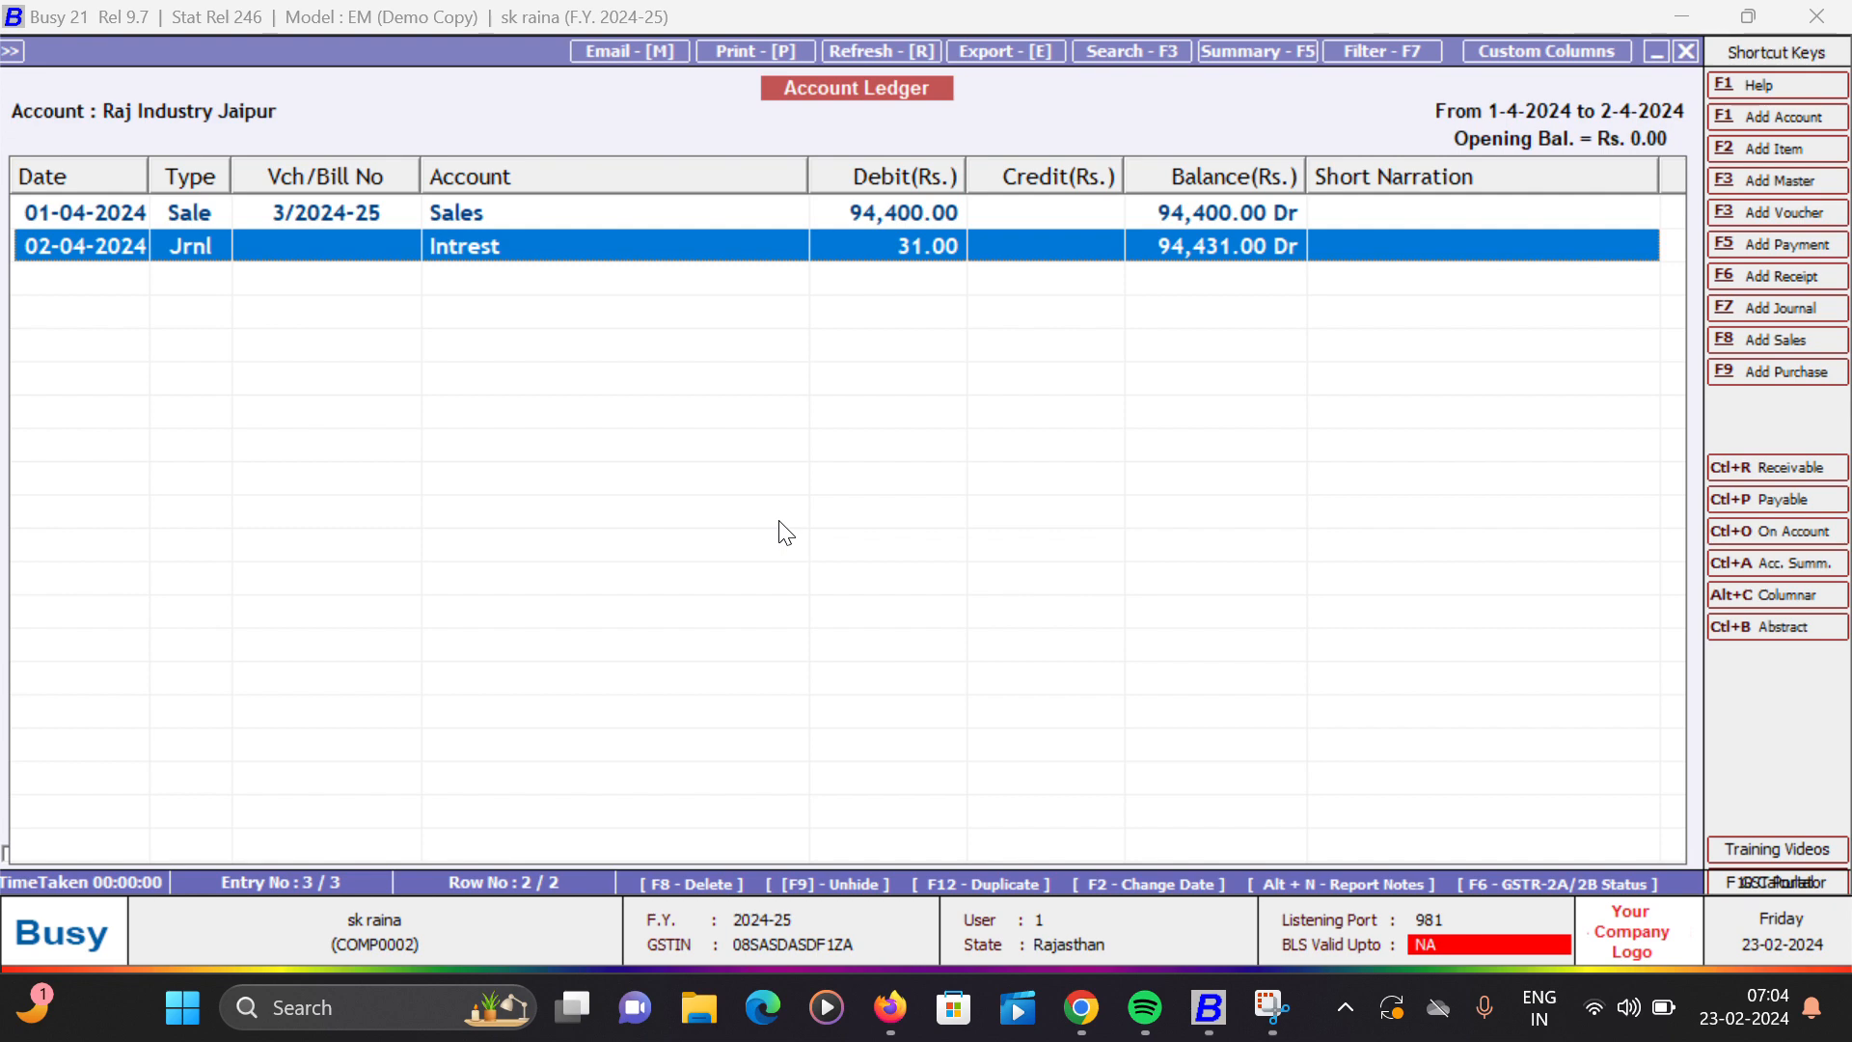
- Leave the account ledger and start a new receipt voucher dated 02-04-2024 with GST nature Not Applicable
key("Escape")
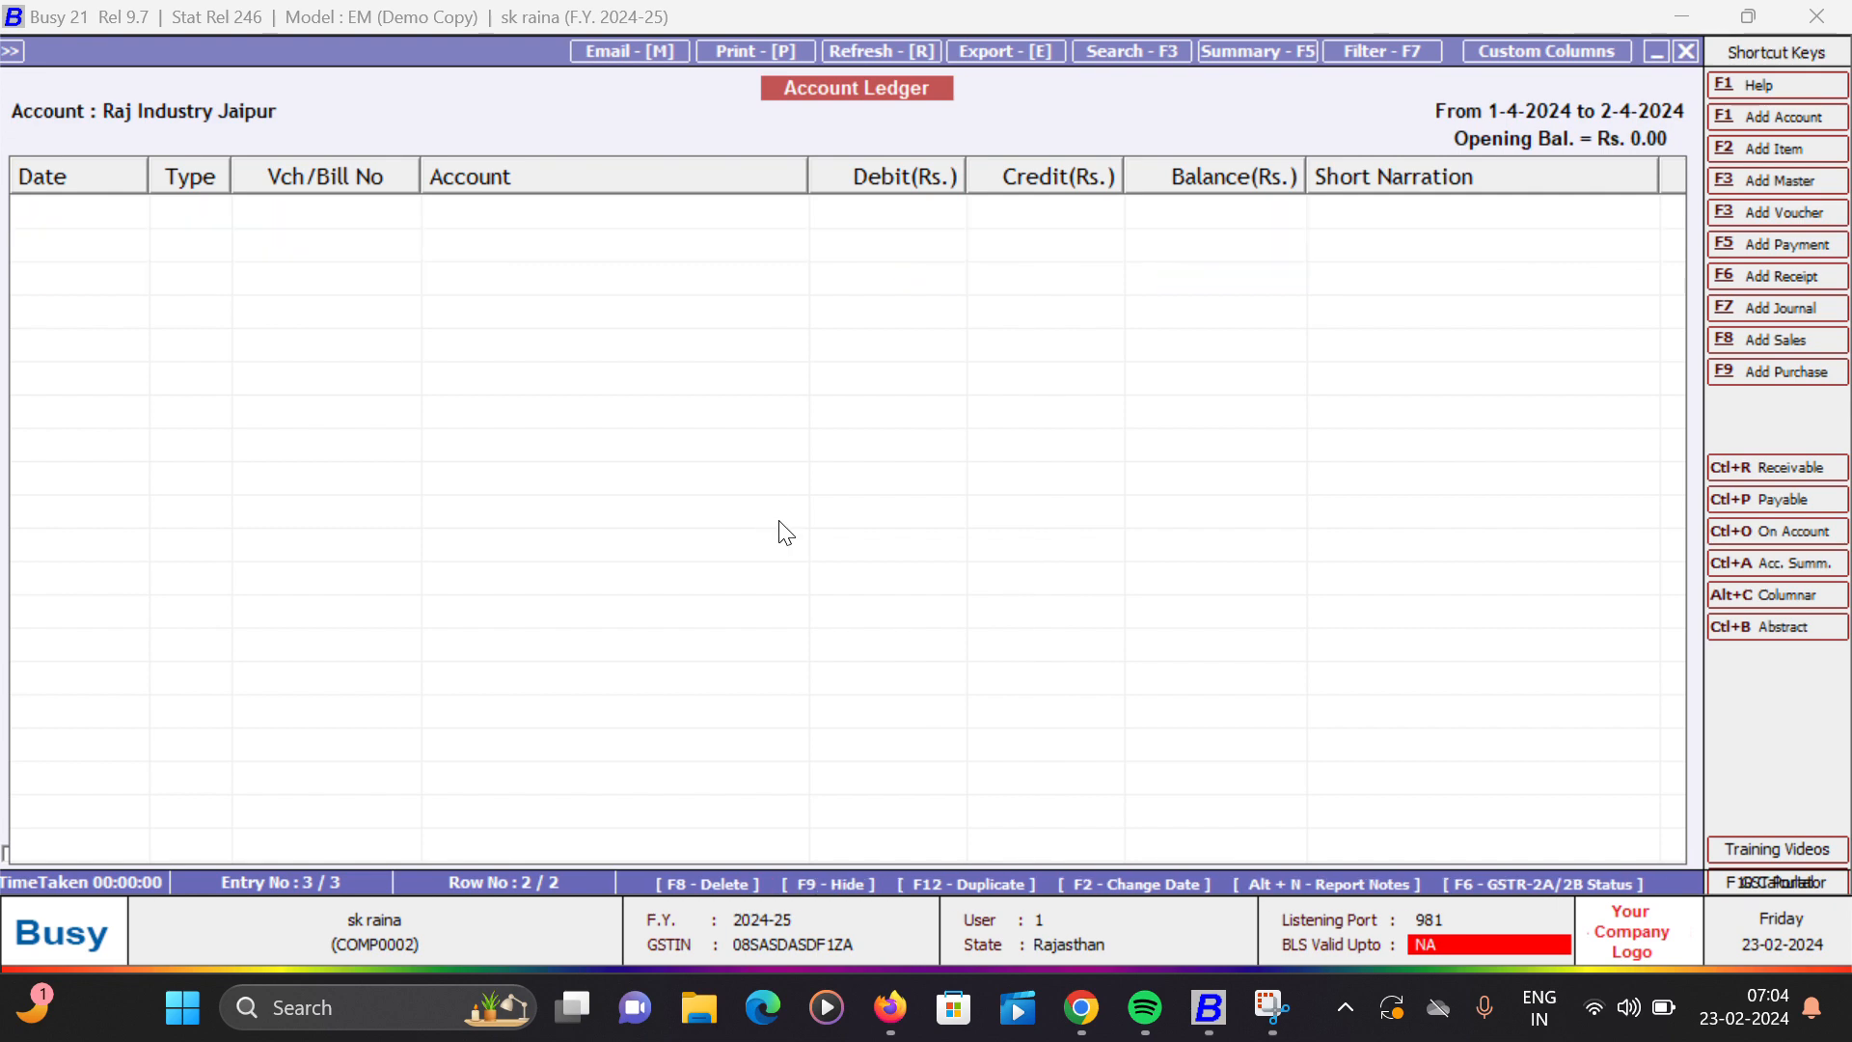
key("Escape")
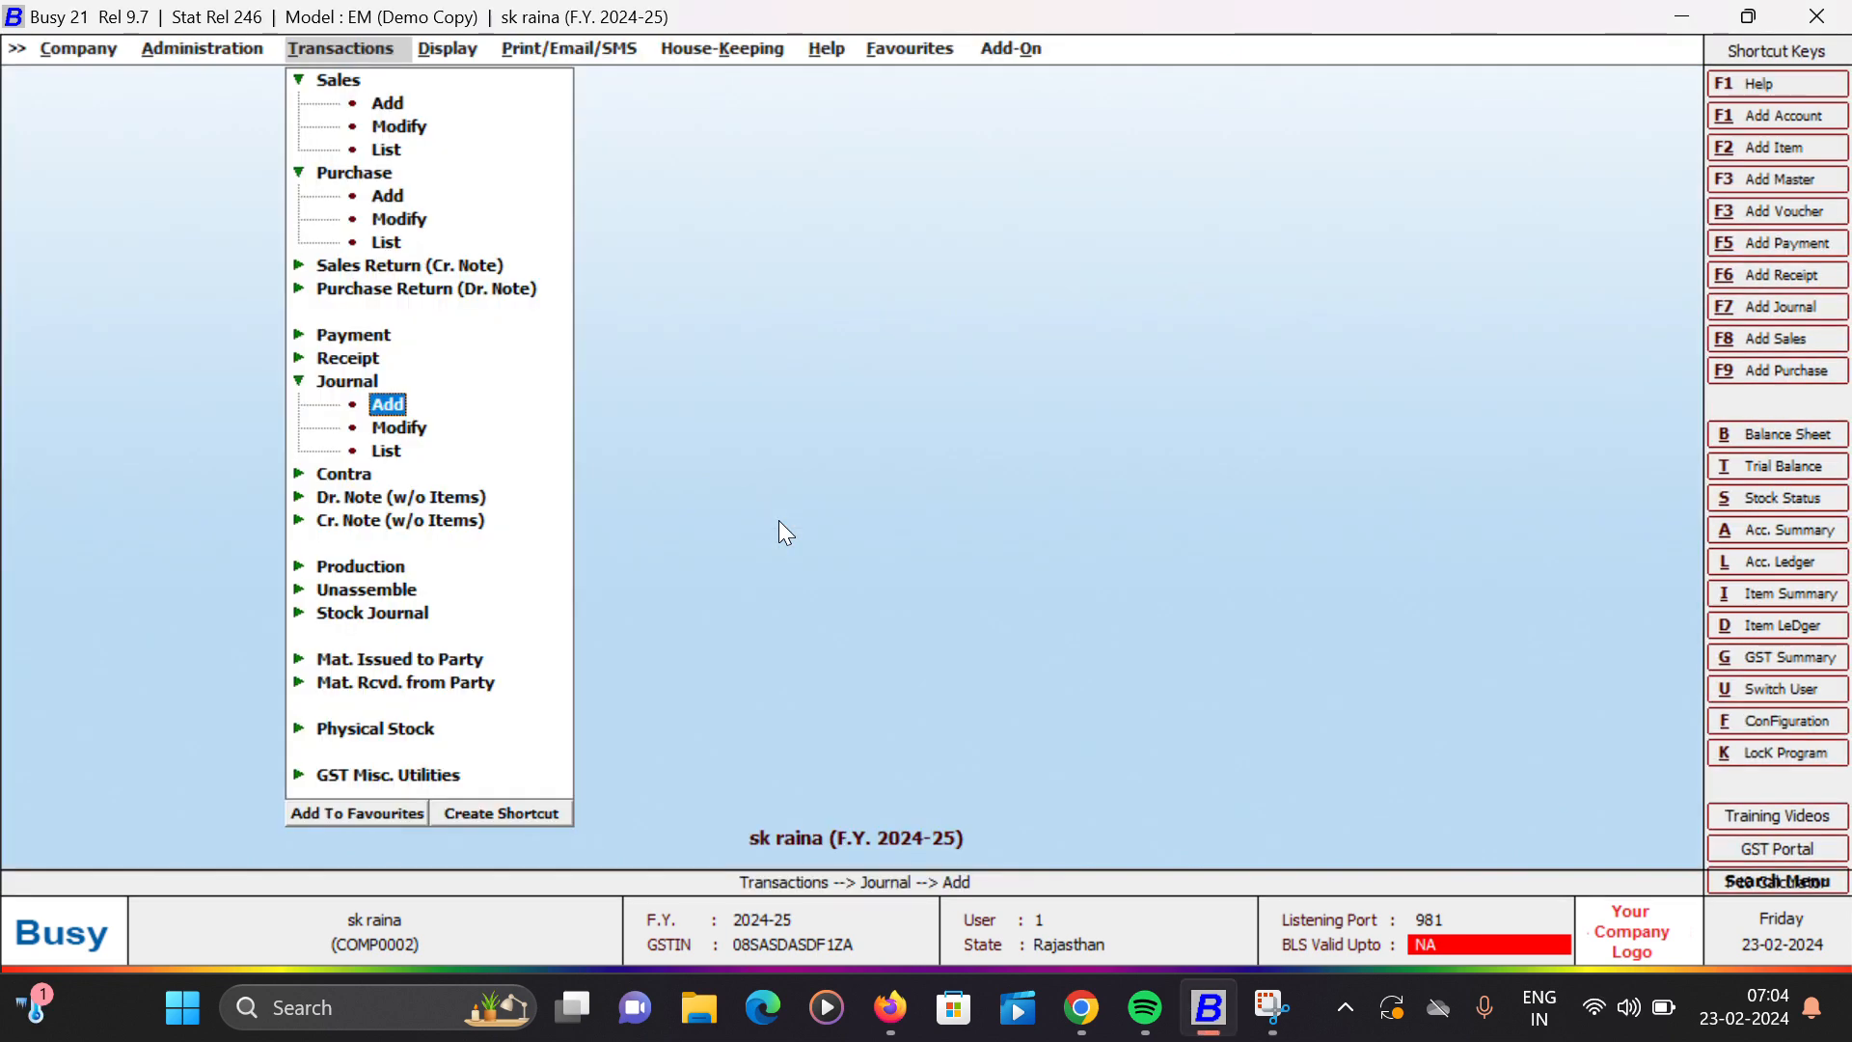
key("Up")
key("Up")
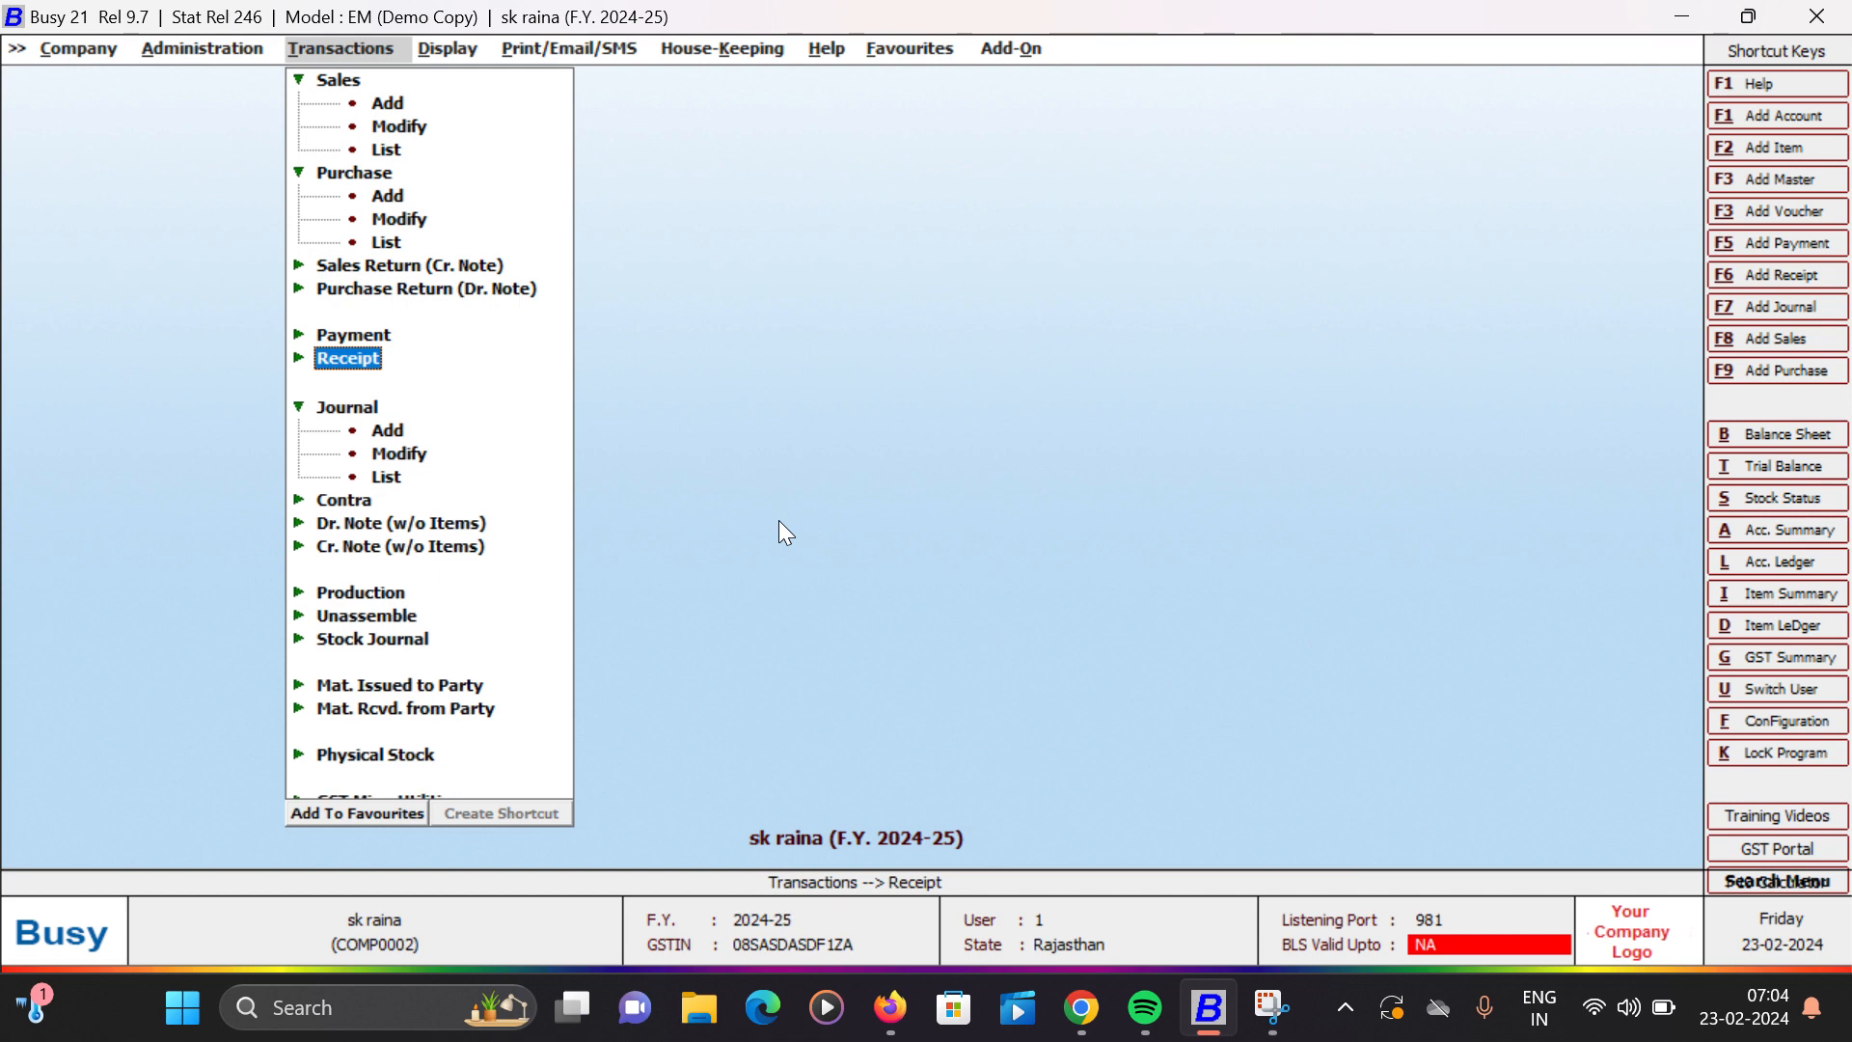
key("Right")
key("Down")
key("Return")
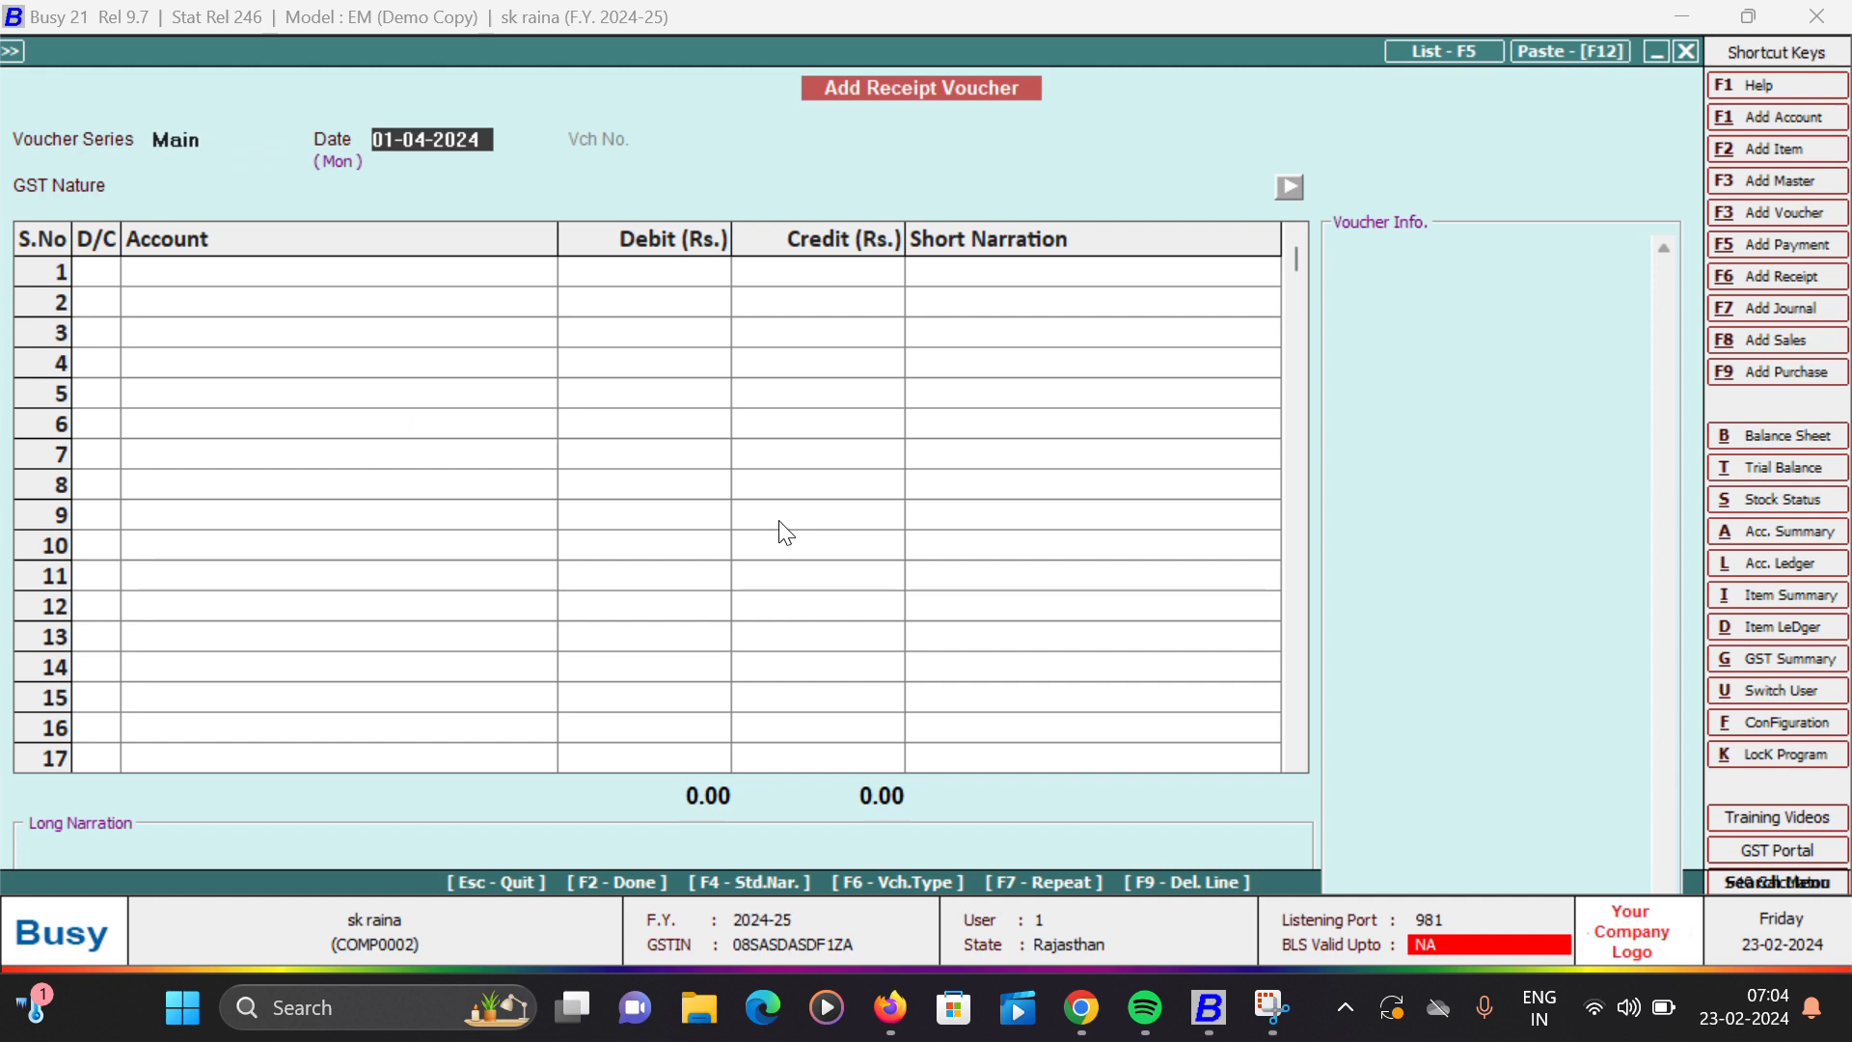
type("2")
key("Return")
key("Return")
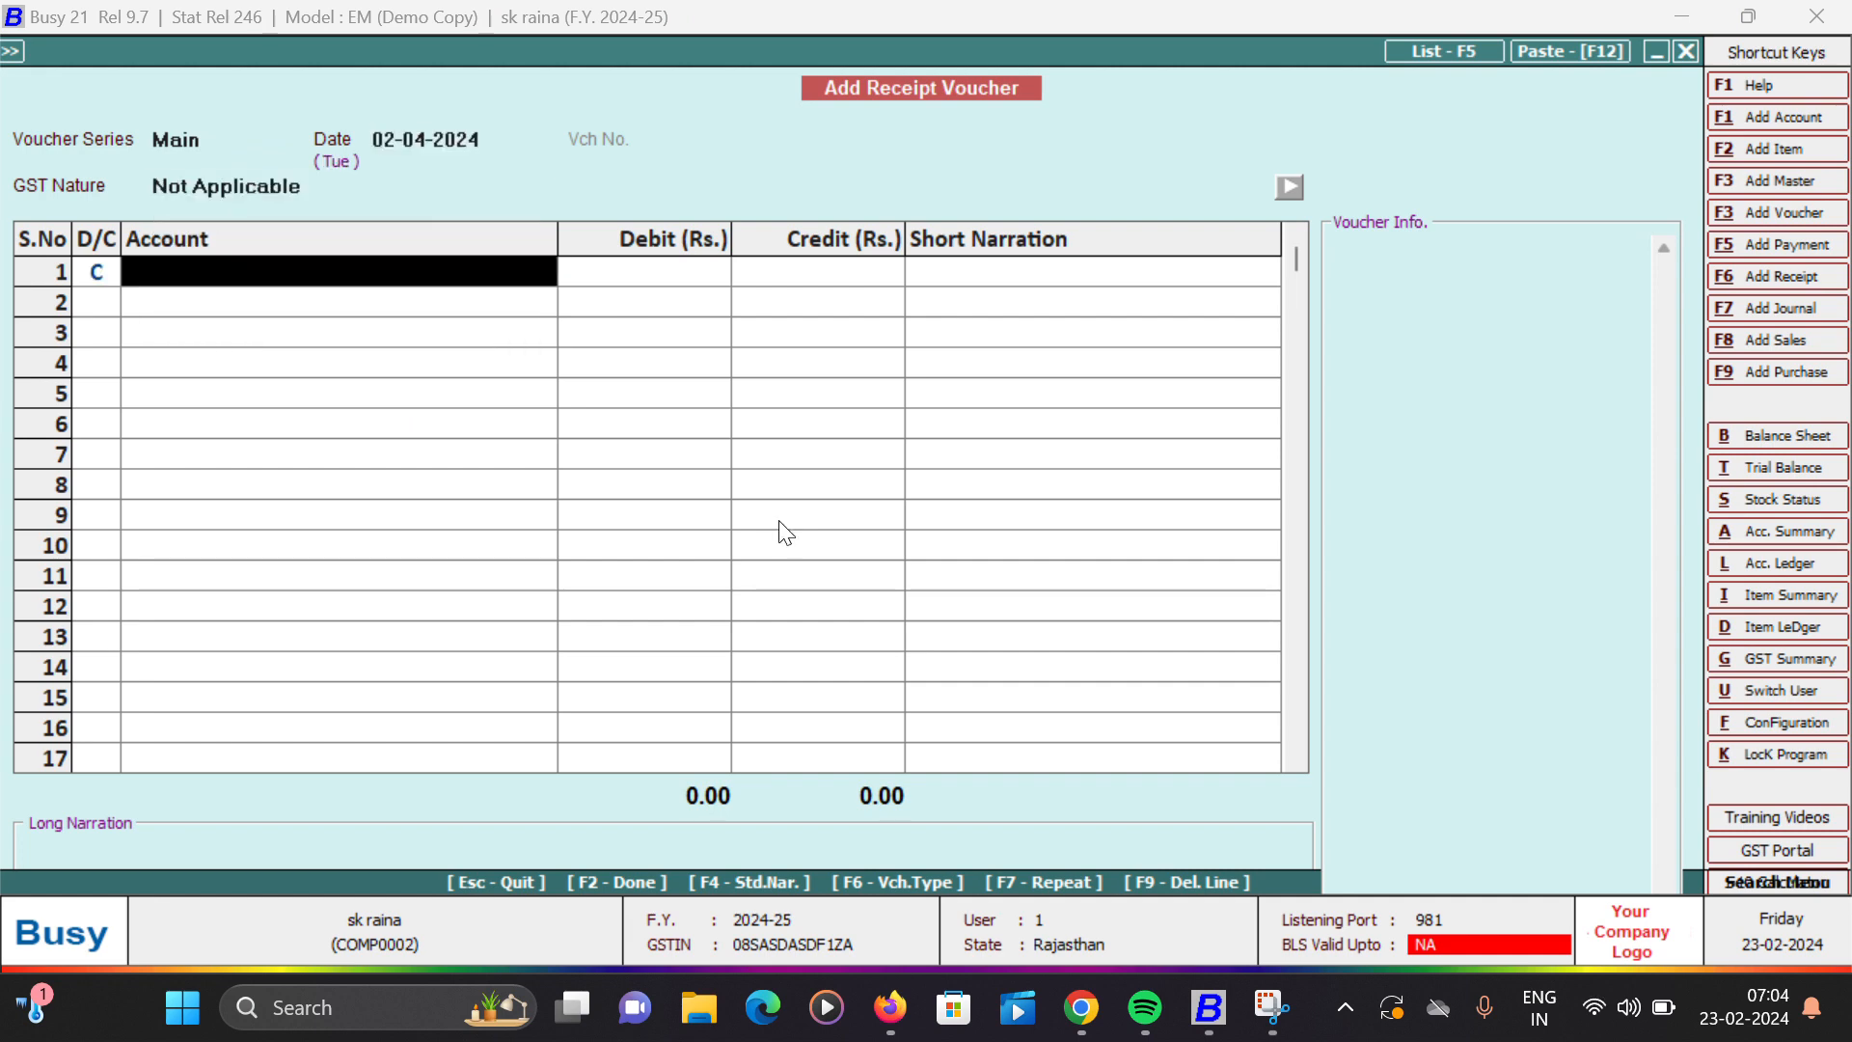
- Credit Raj Industry Jaipur with 94,431.00 in the first row of the receipt voucher
type("ra")
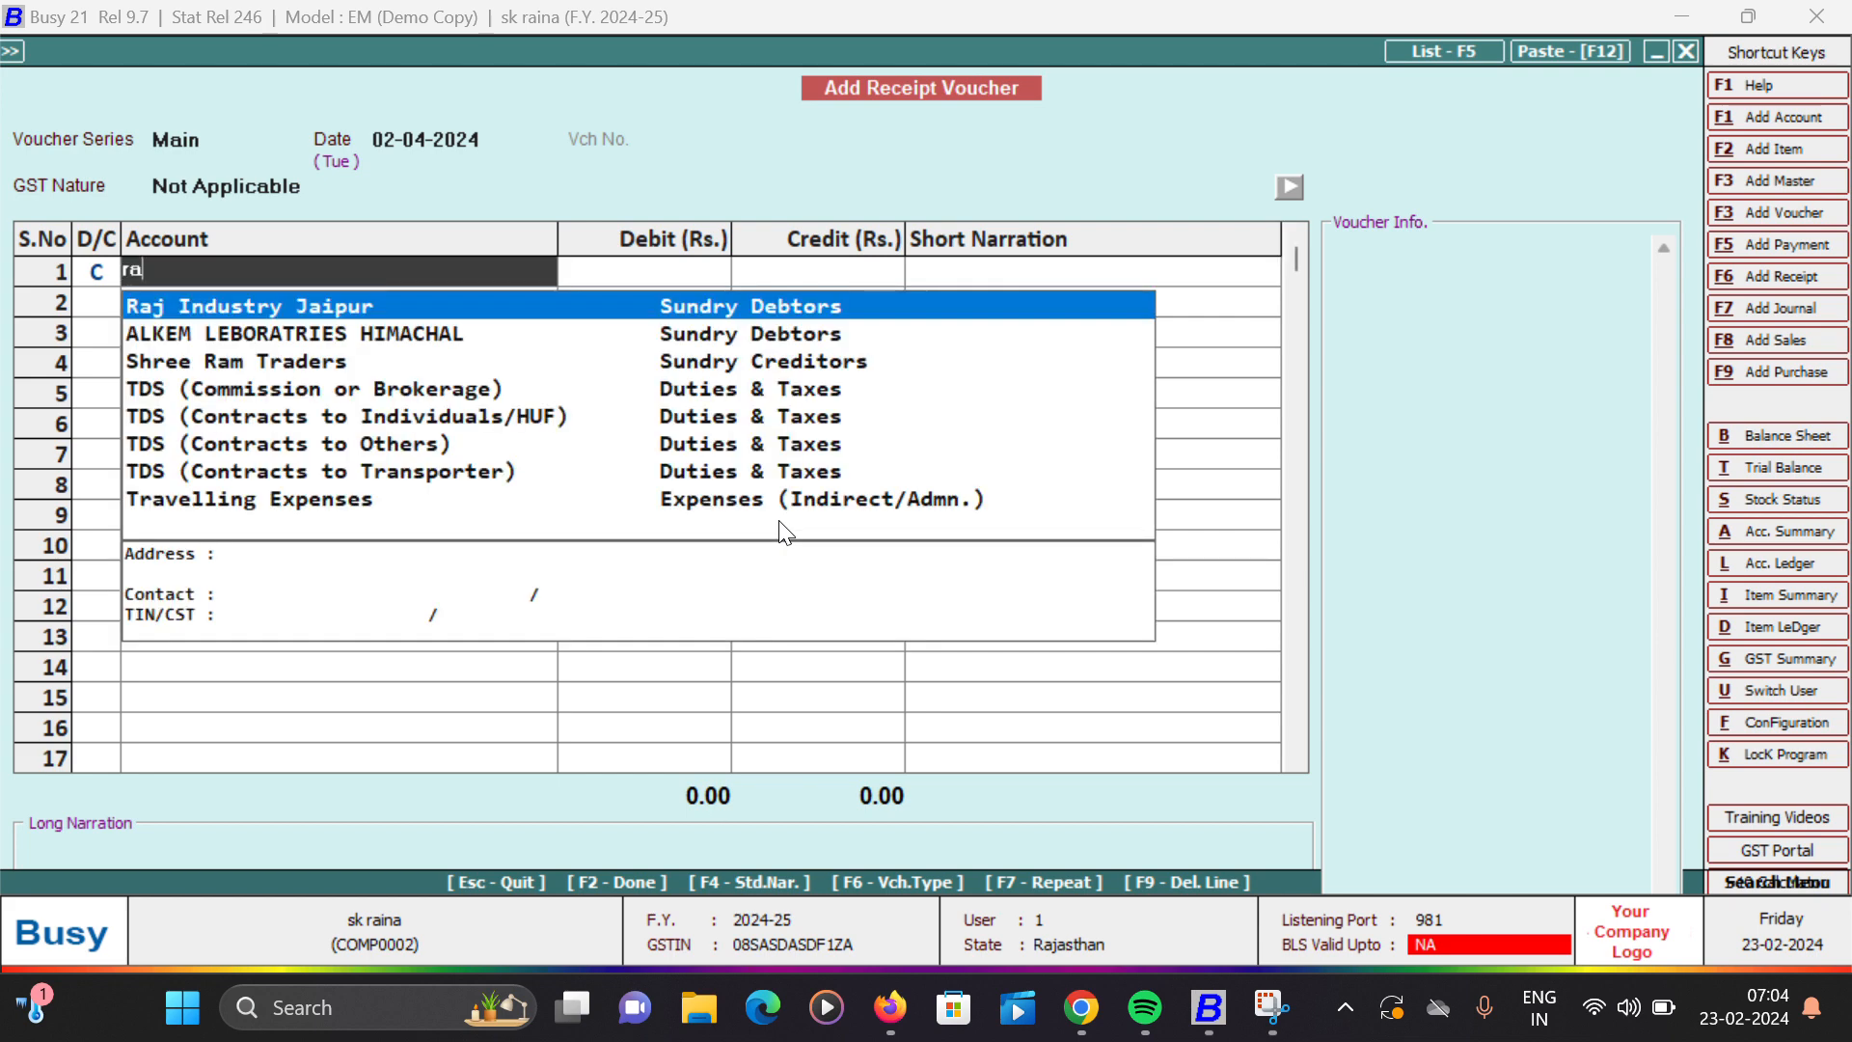
key("Return")
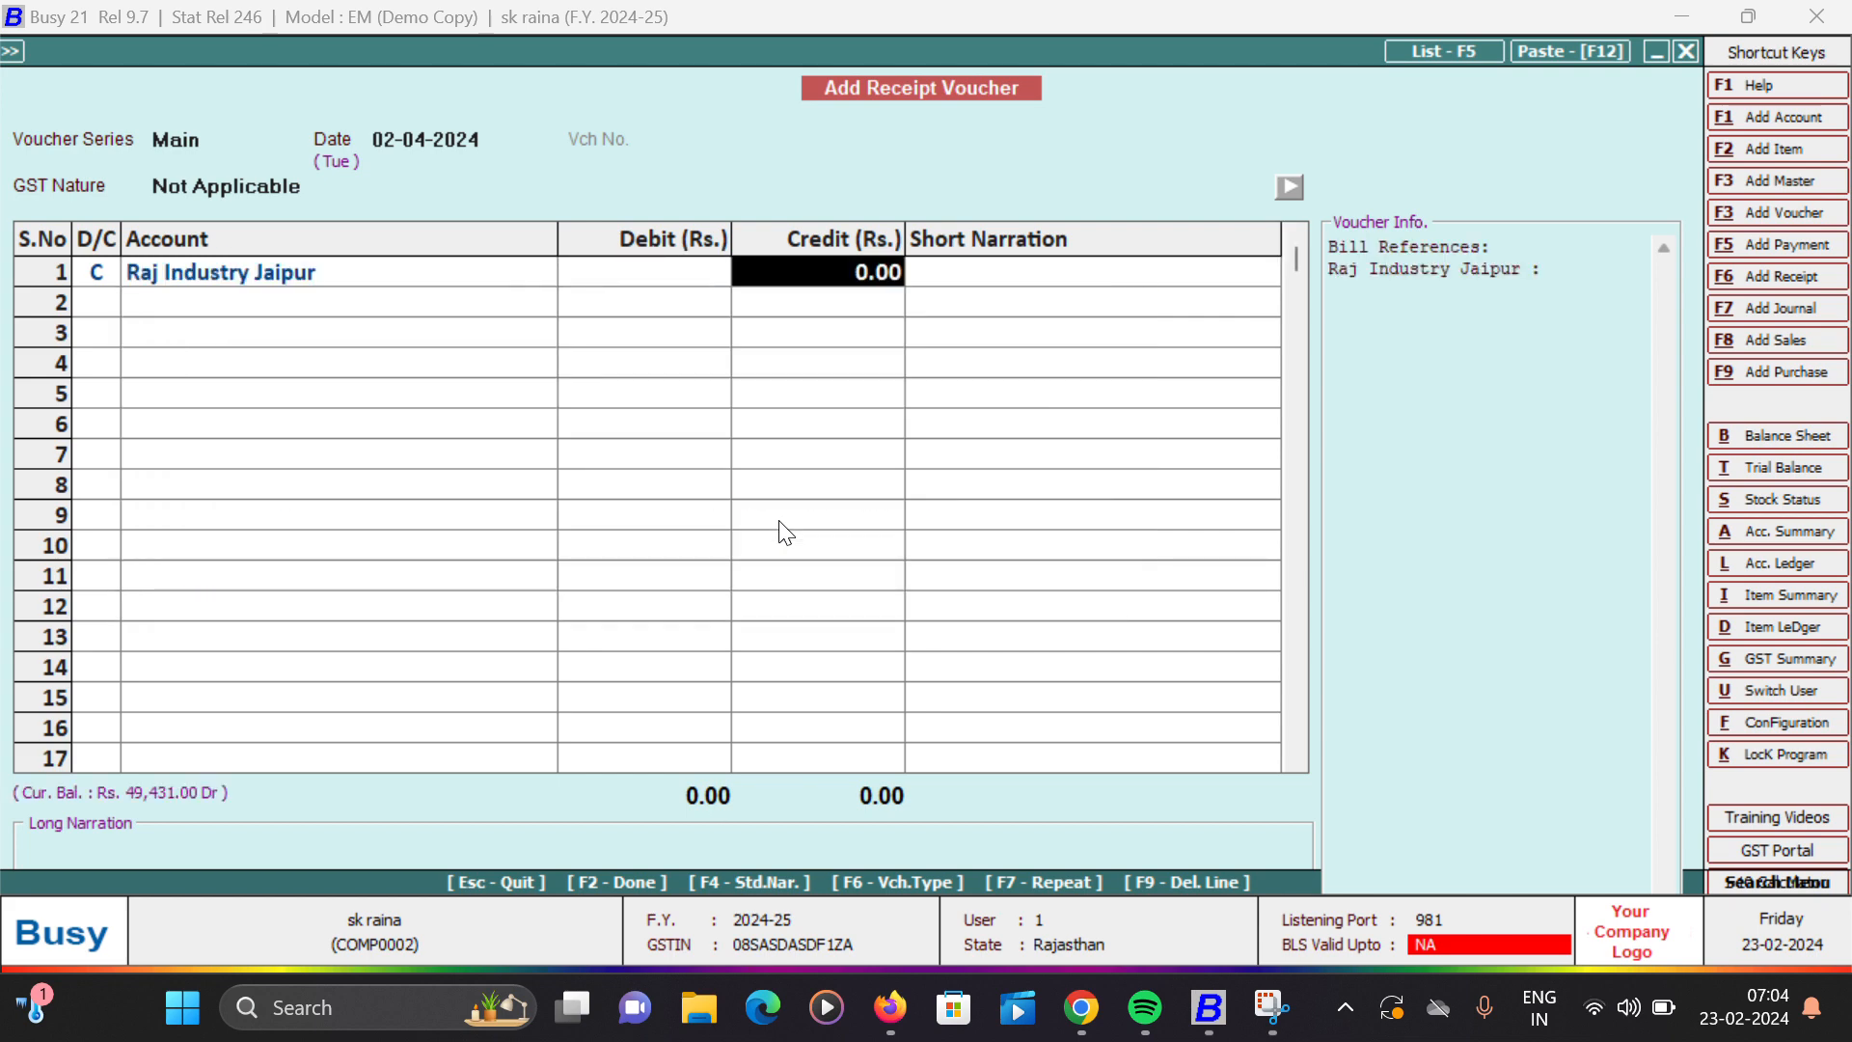
type("4")
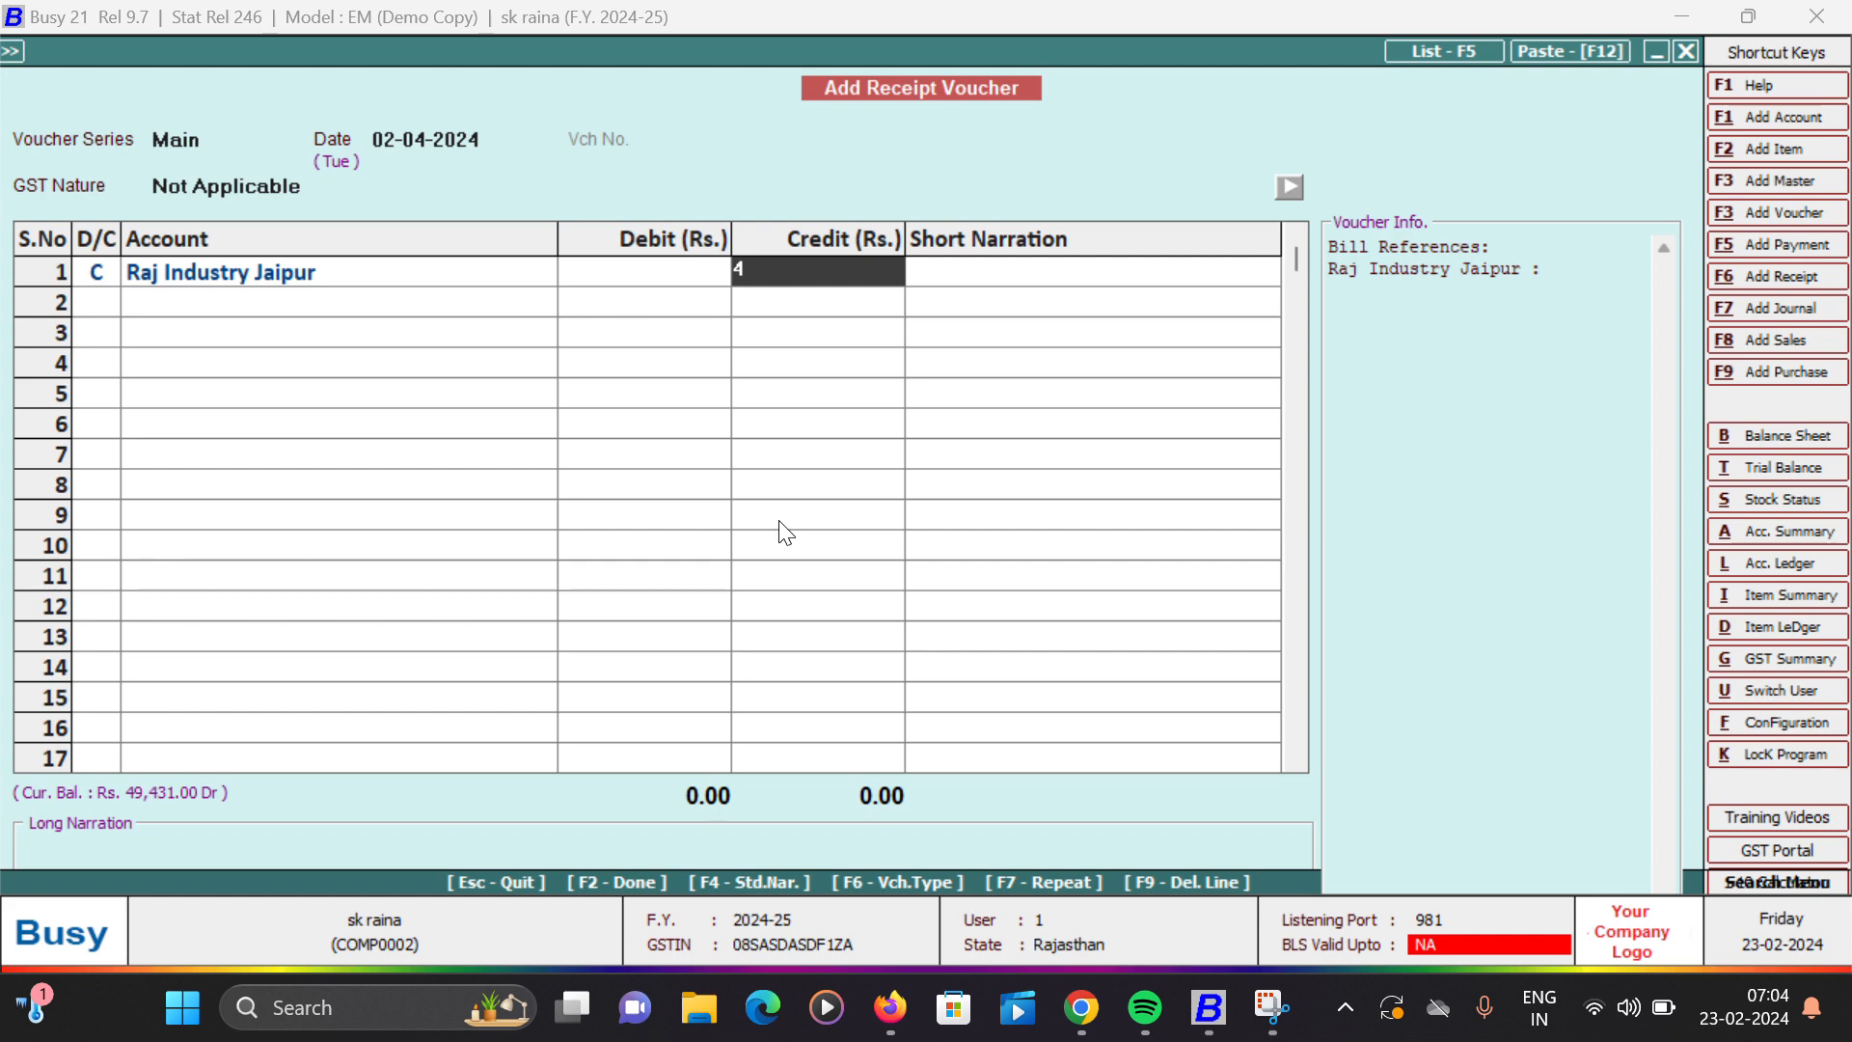
key("BackSpace")
type("94431")
key("Return")
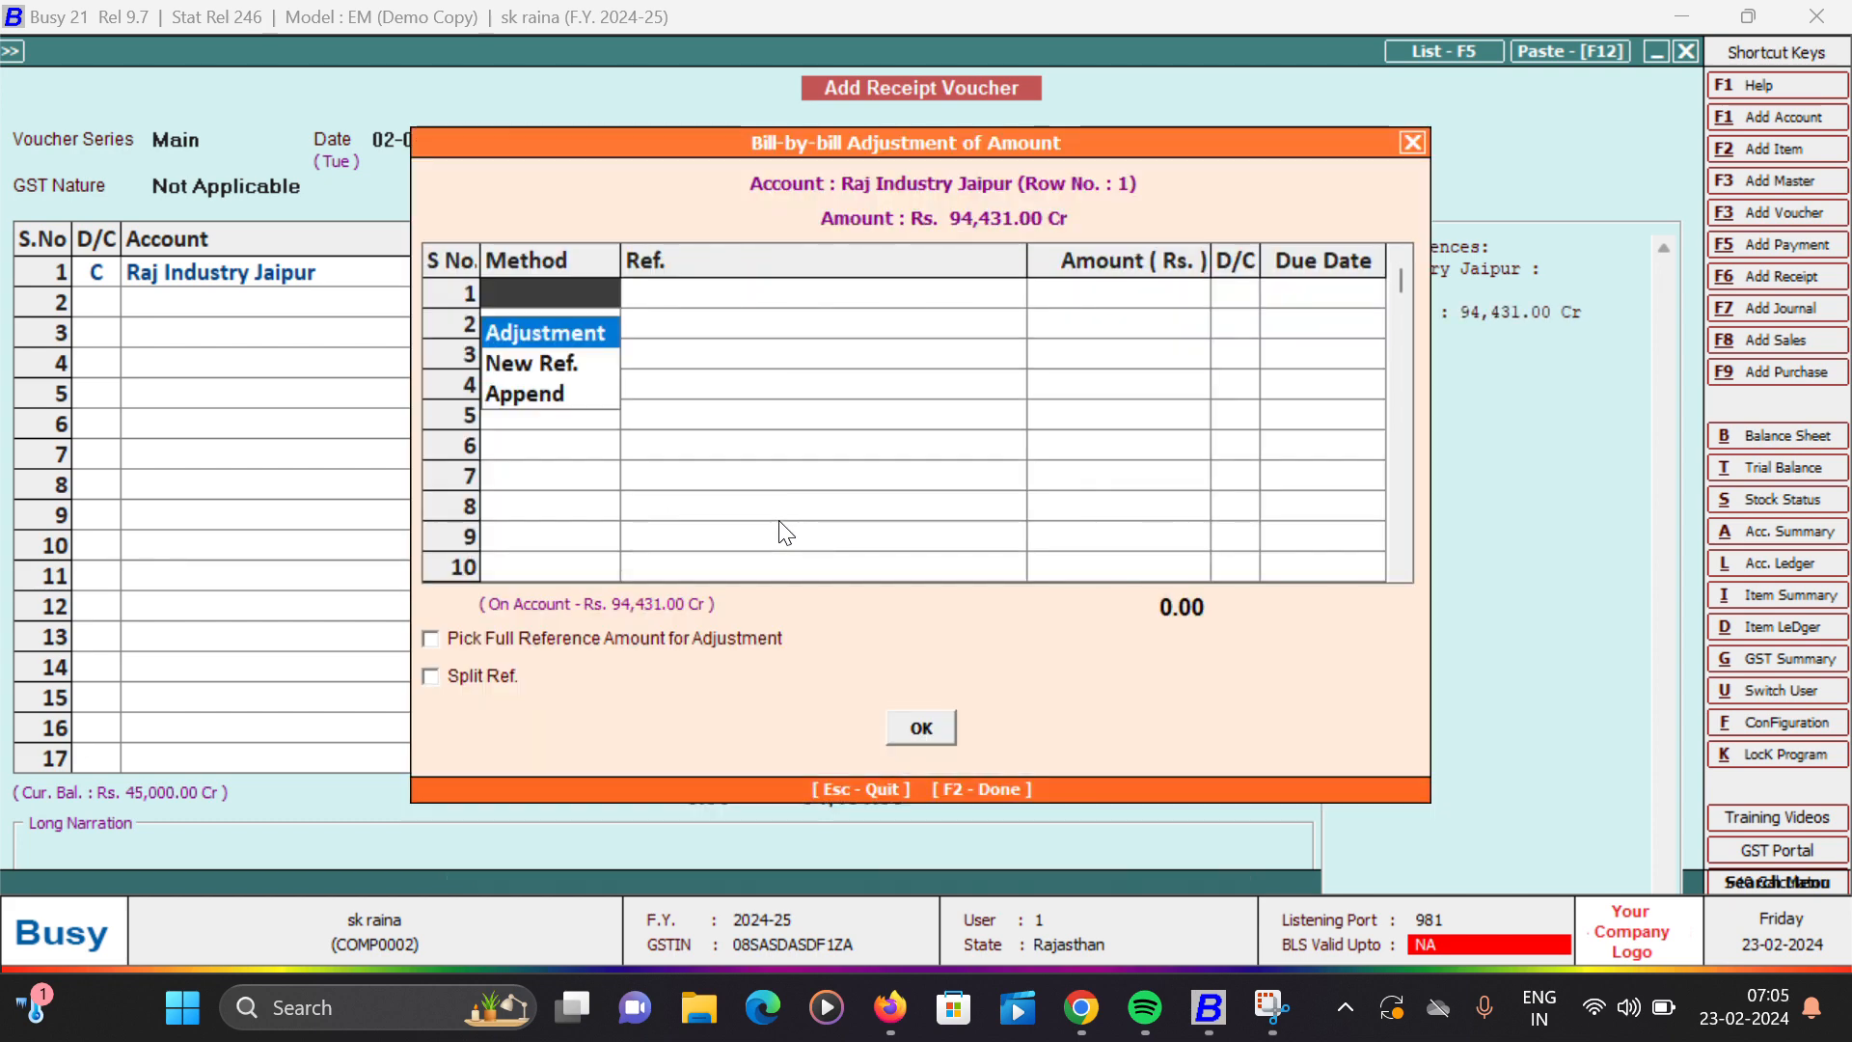
- Enter bill reference 1 as a New Ref. for the receipt and accept the bill-by-bill adjustment
key("Down")
key("Down")
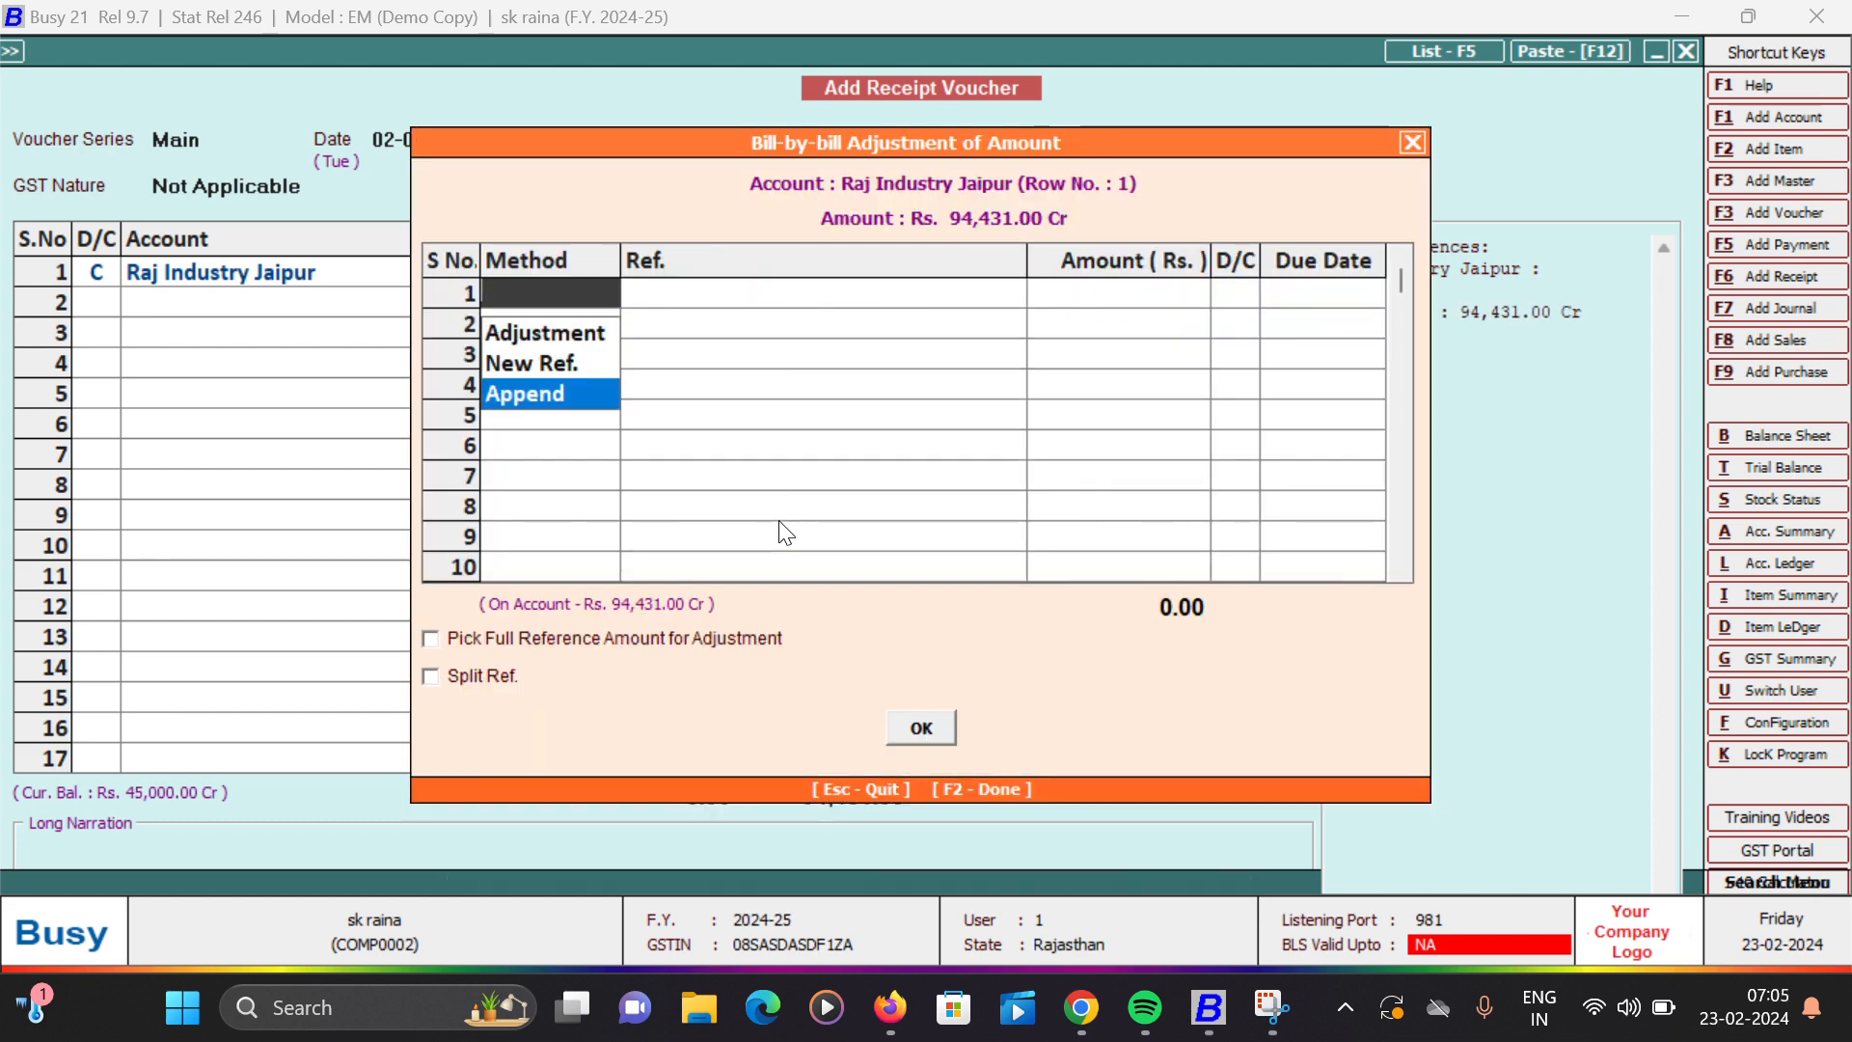
key("Return")
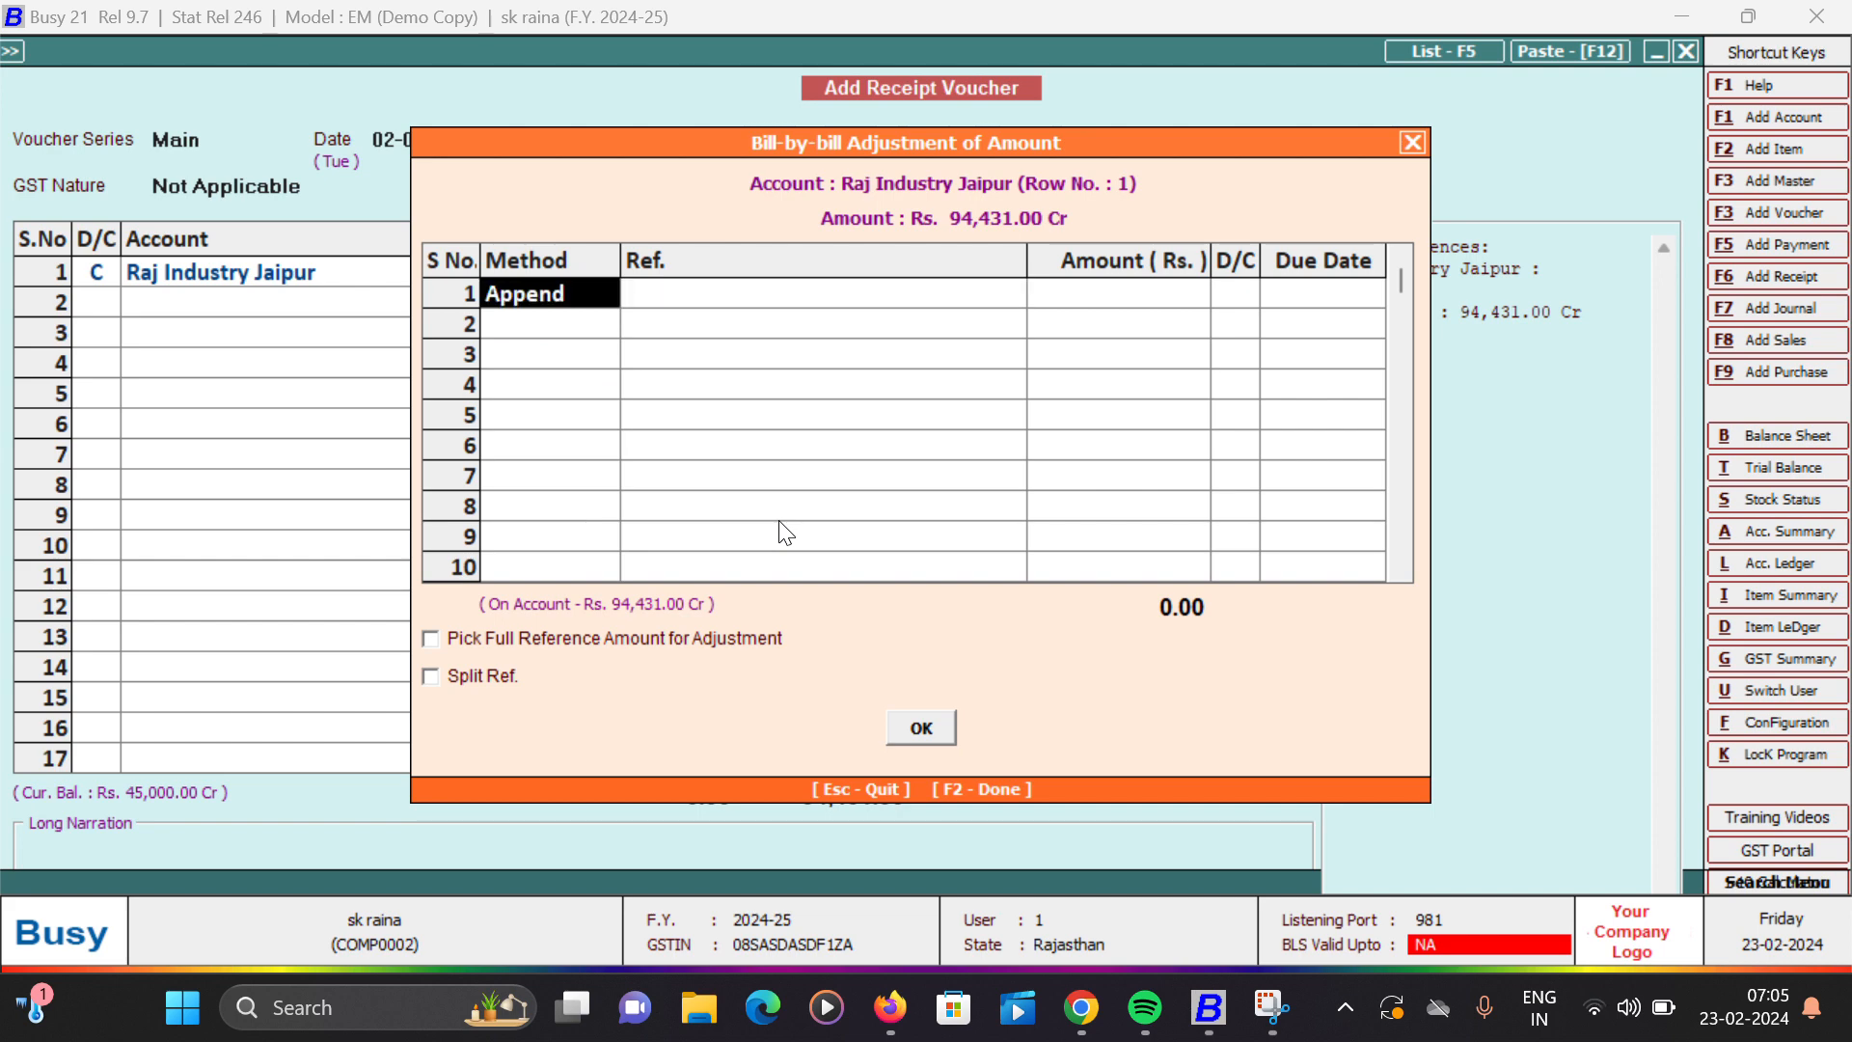
key("space")
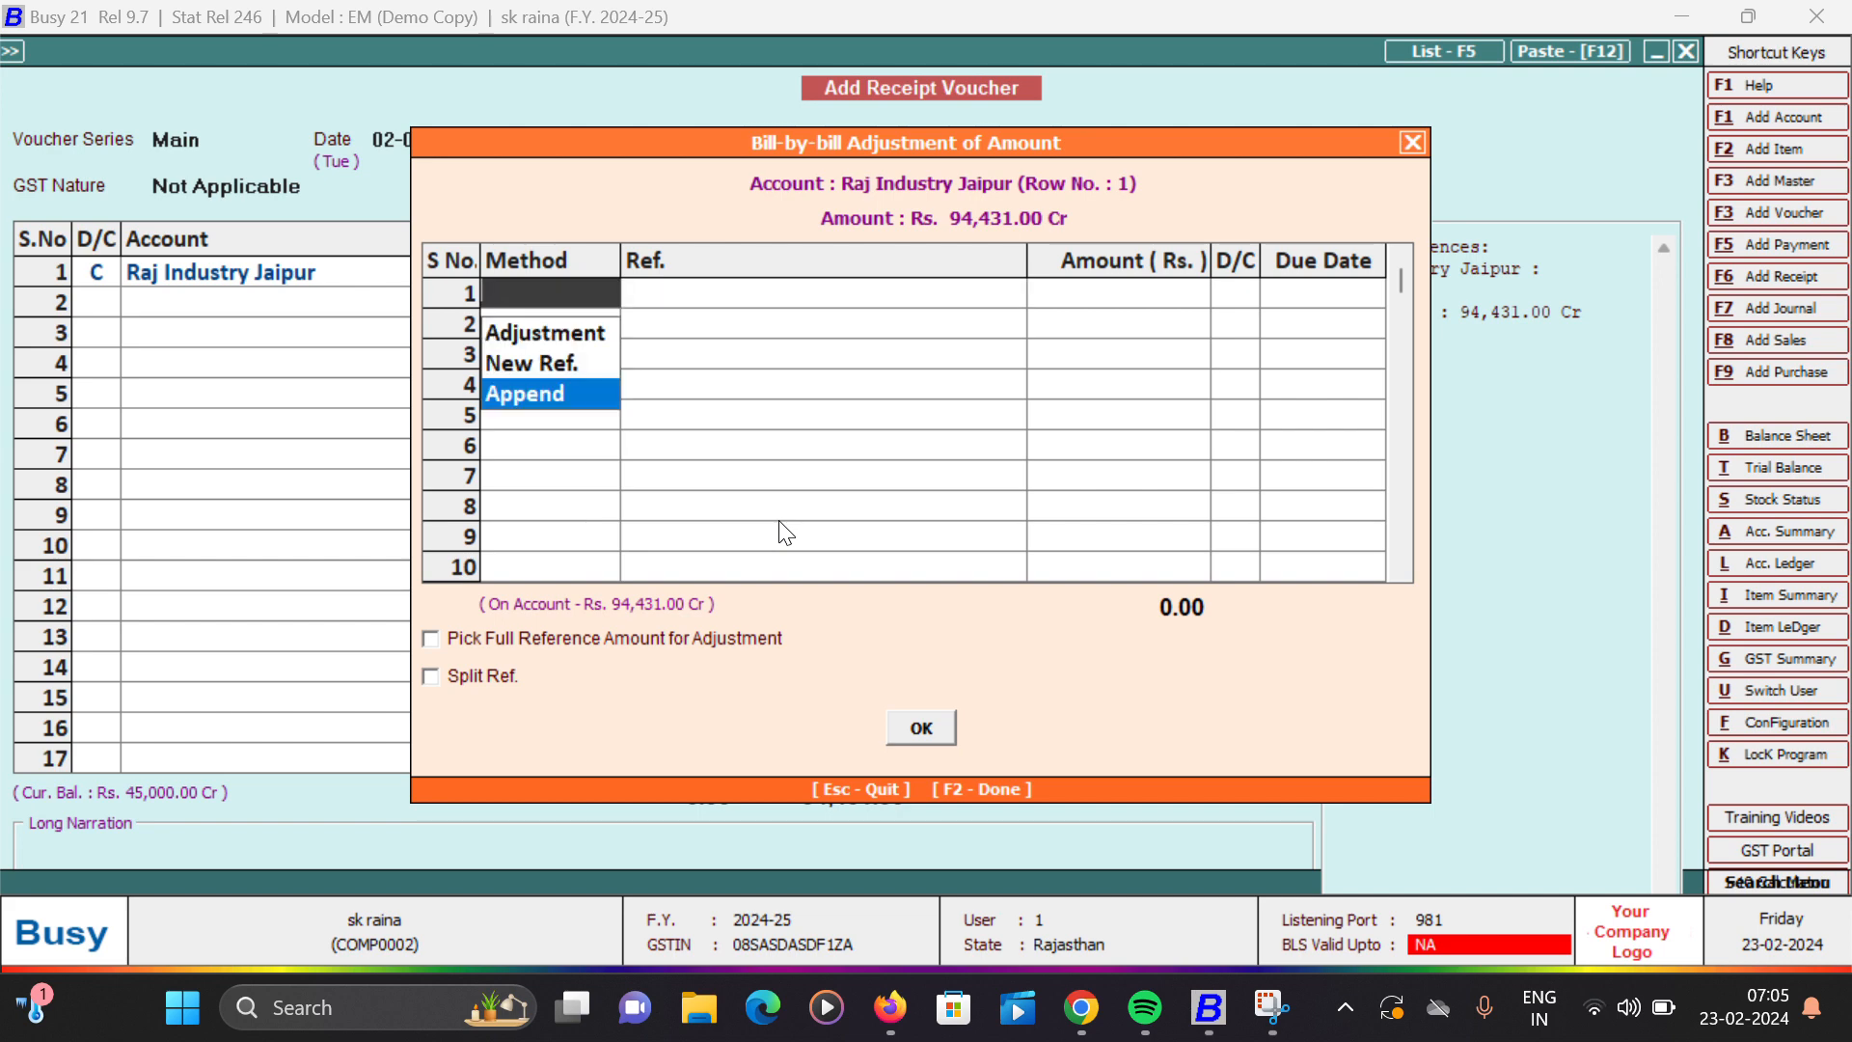
key("Up")
key("Return")
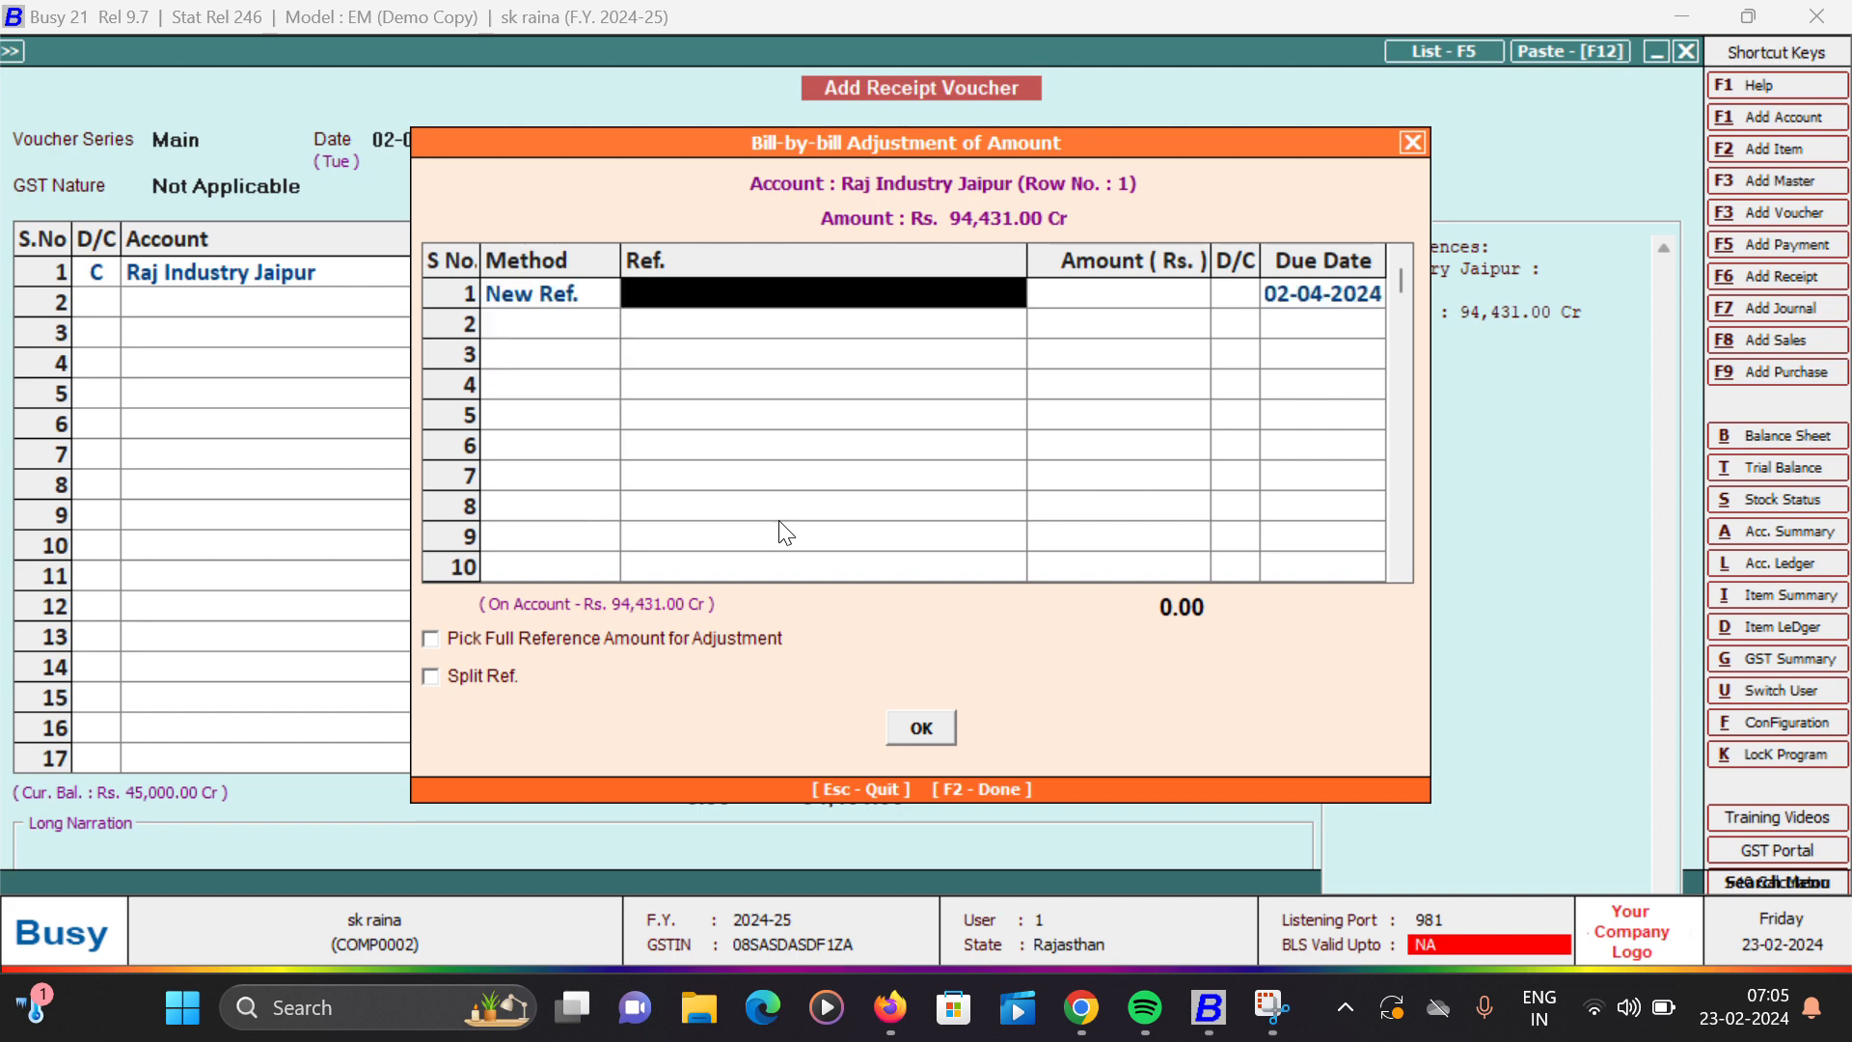
type("1")
key("Return")
key("y")
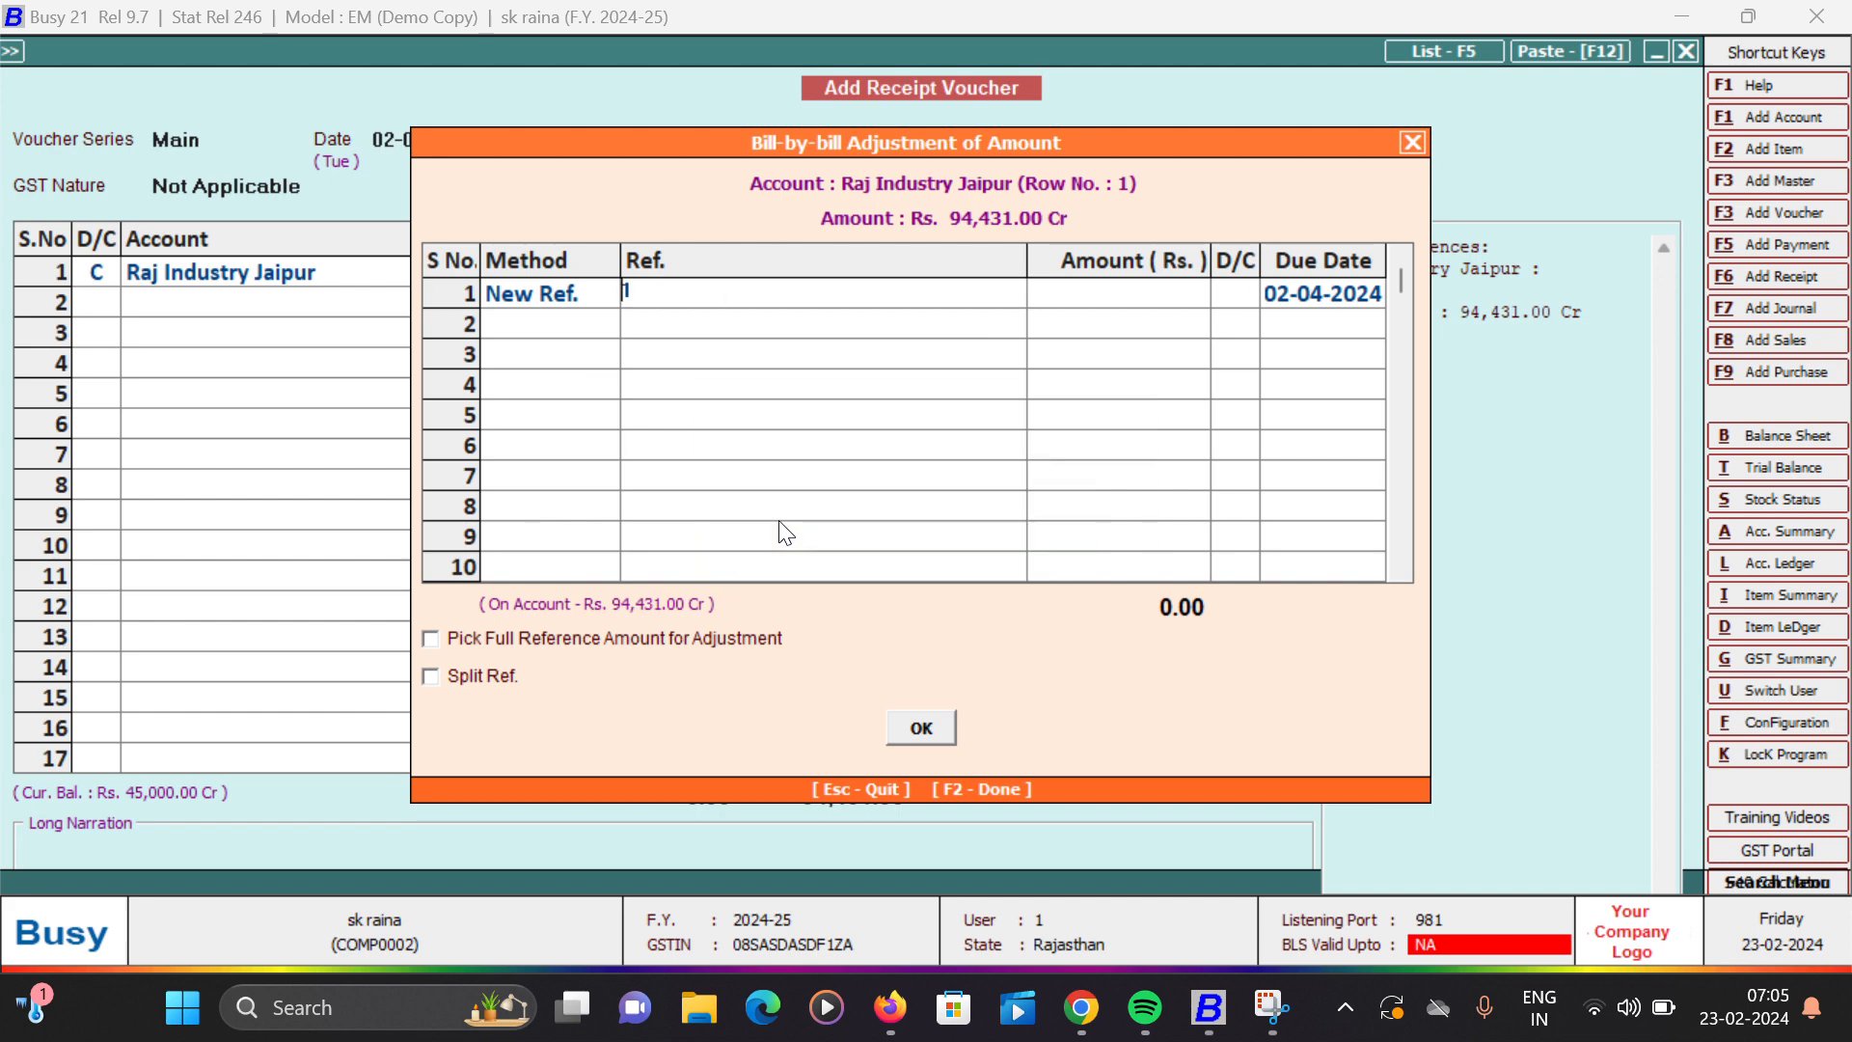
key("Return")
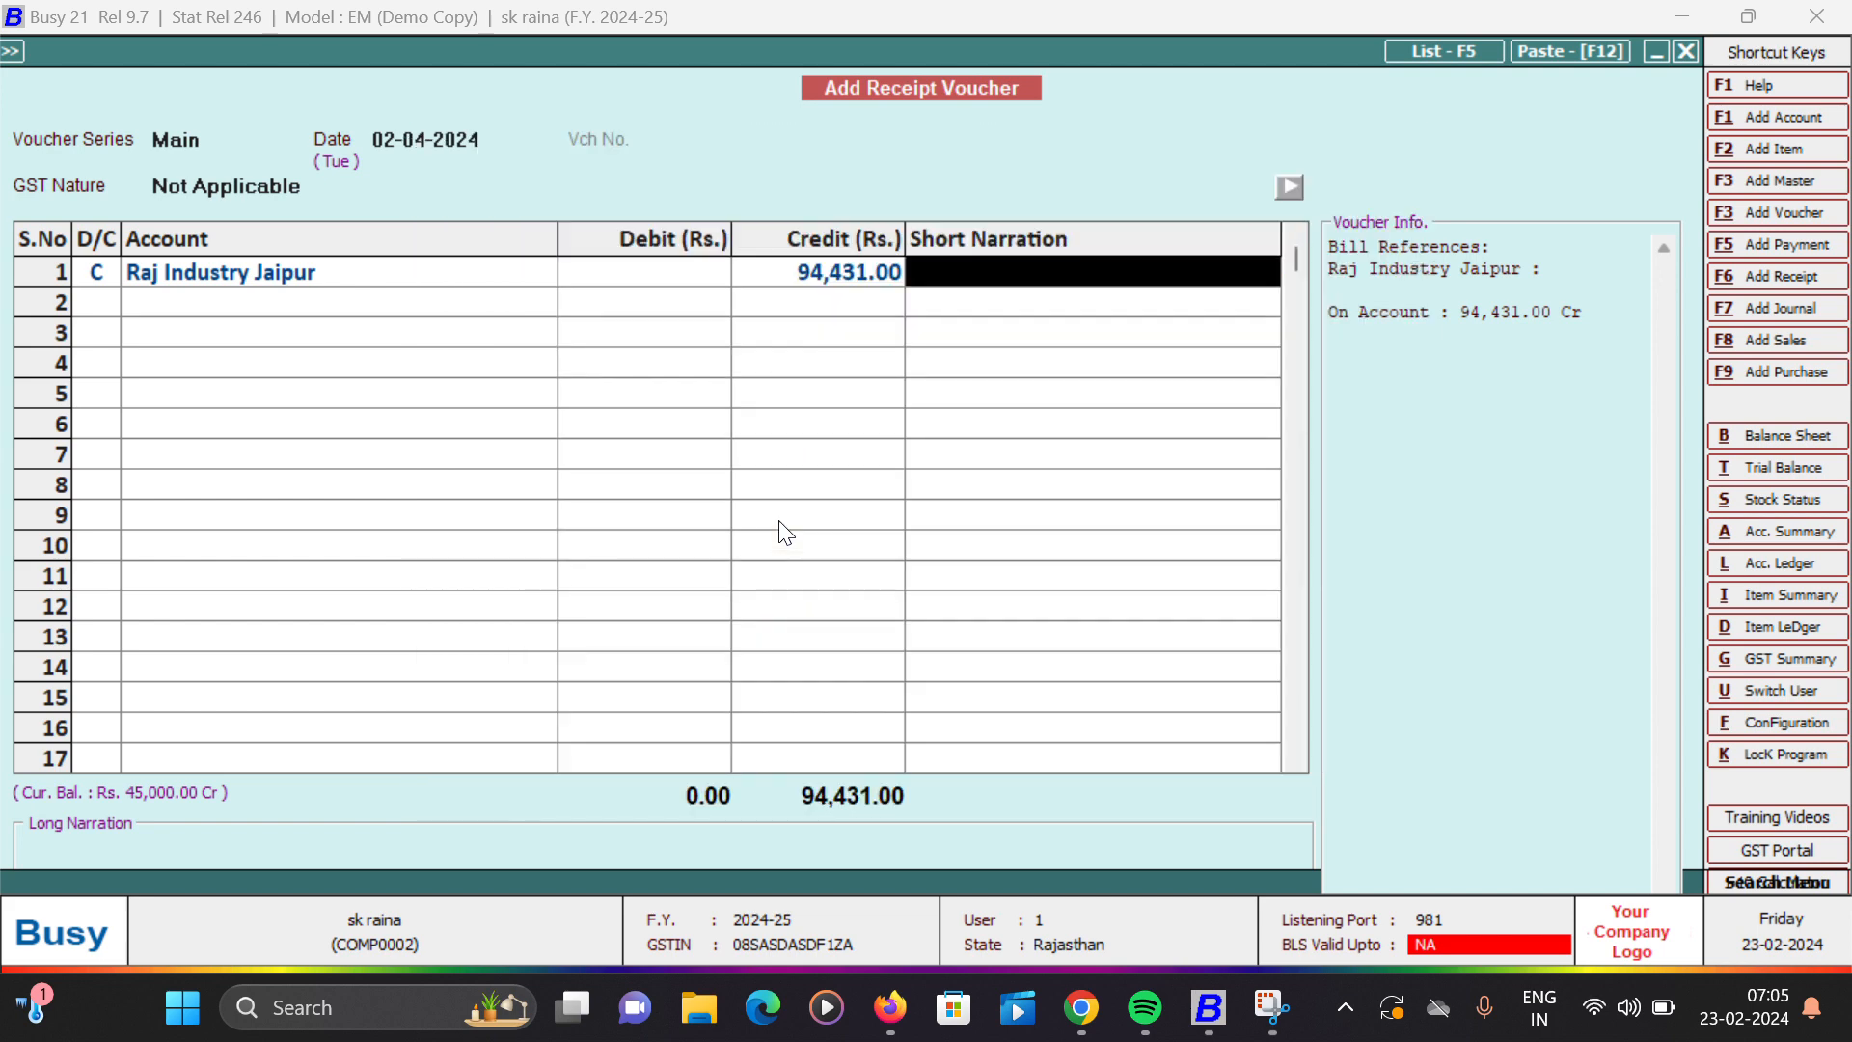
- Debit Cash with 94,431.00, save the receipt voucher without a narration, and leave receipt entry
key("Return")
key("Return")
key("Return")
key("Return")
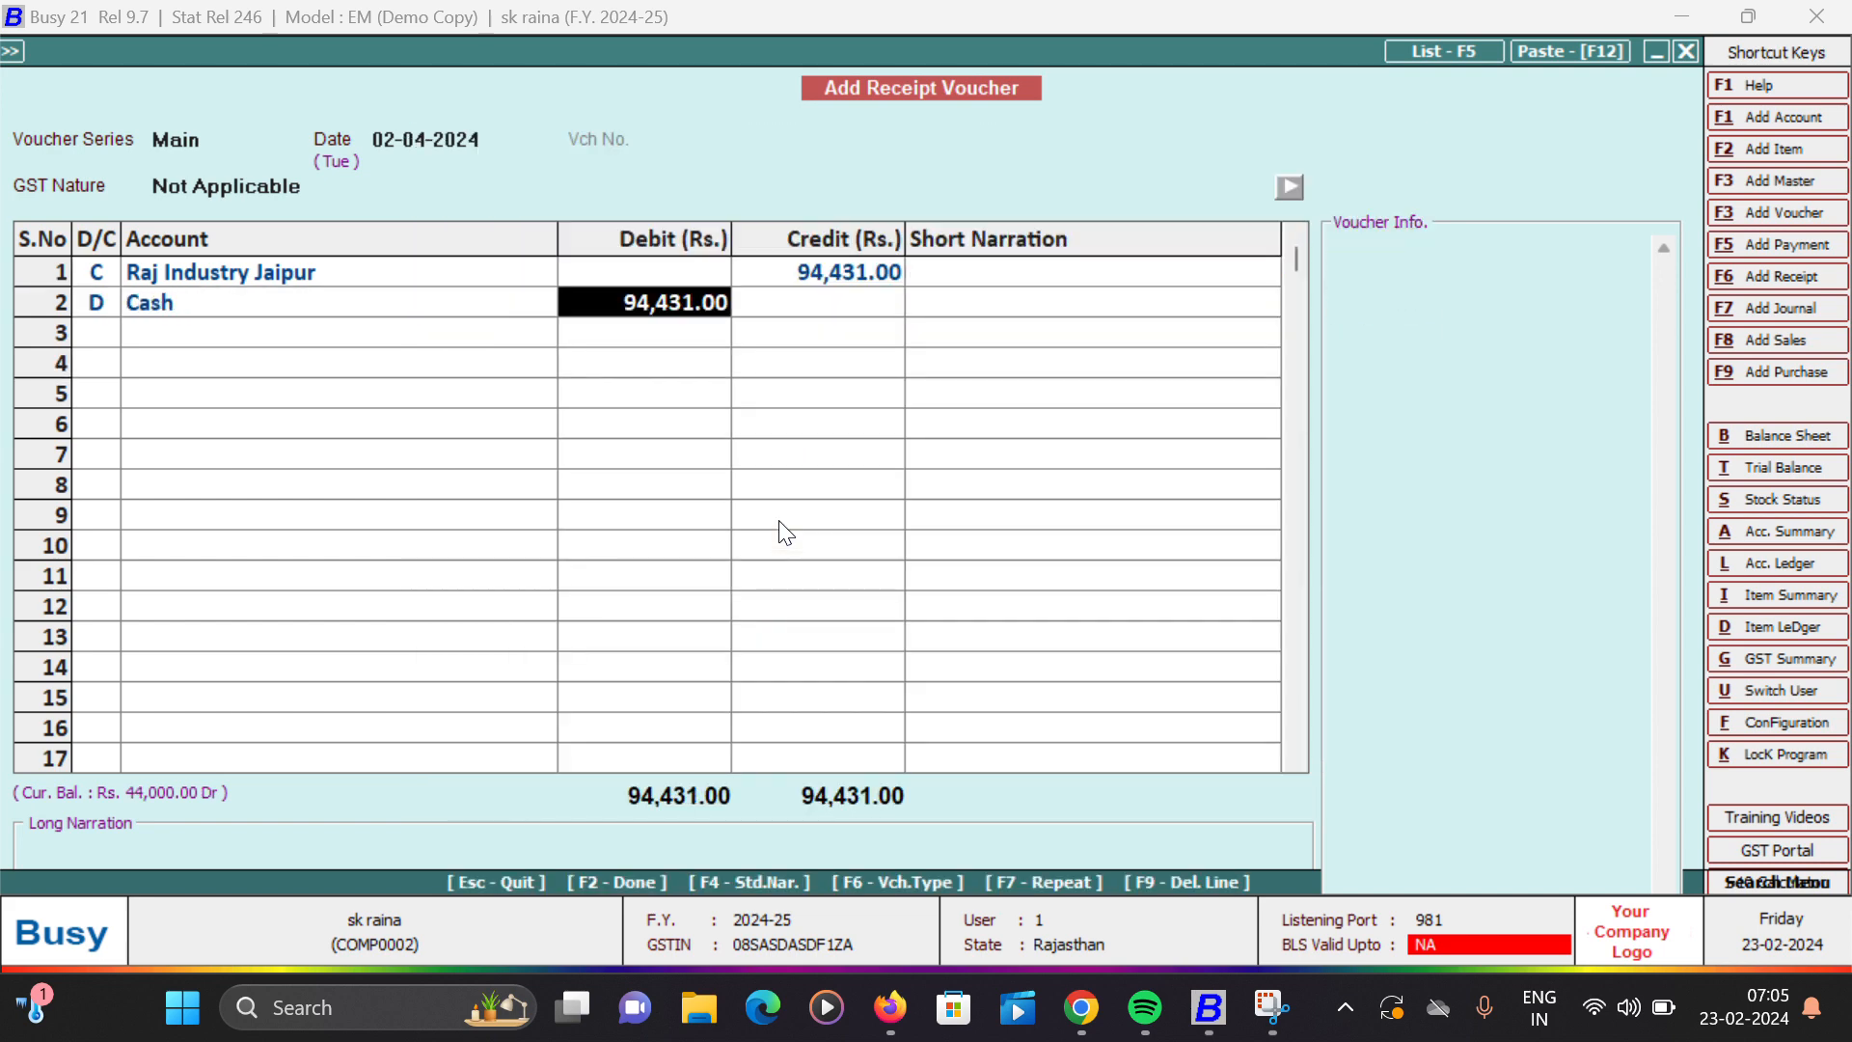
key("Return")
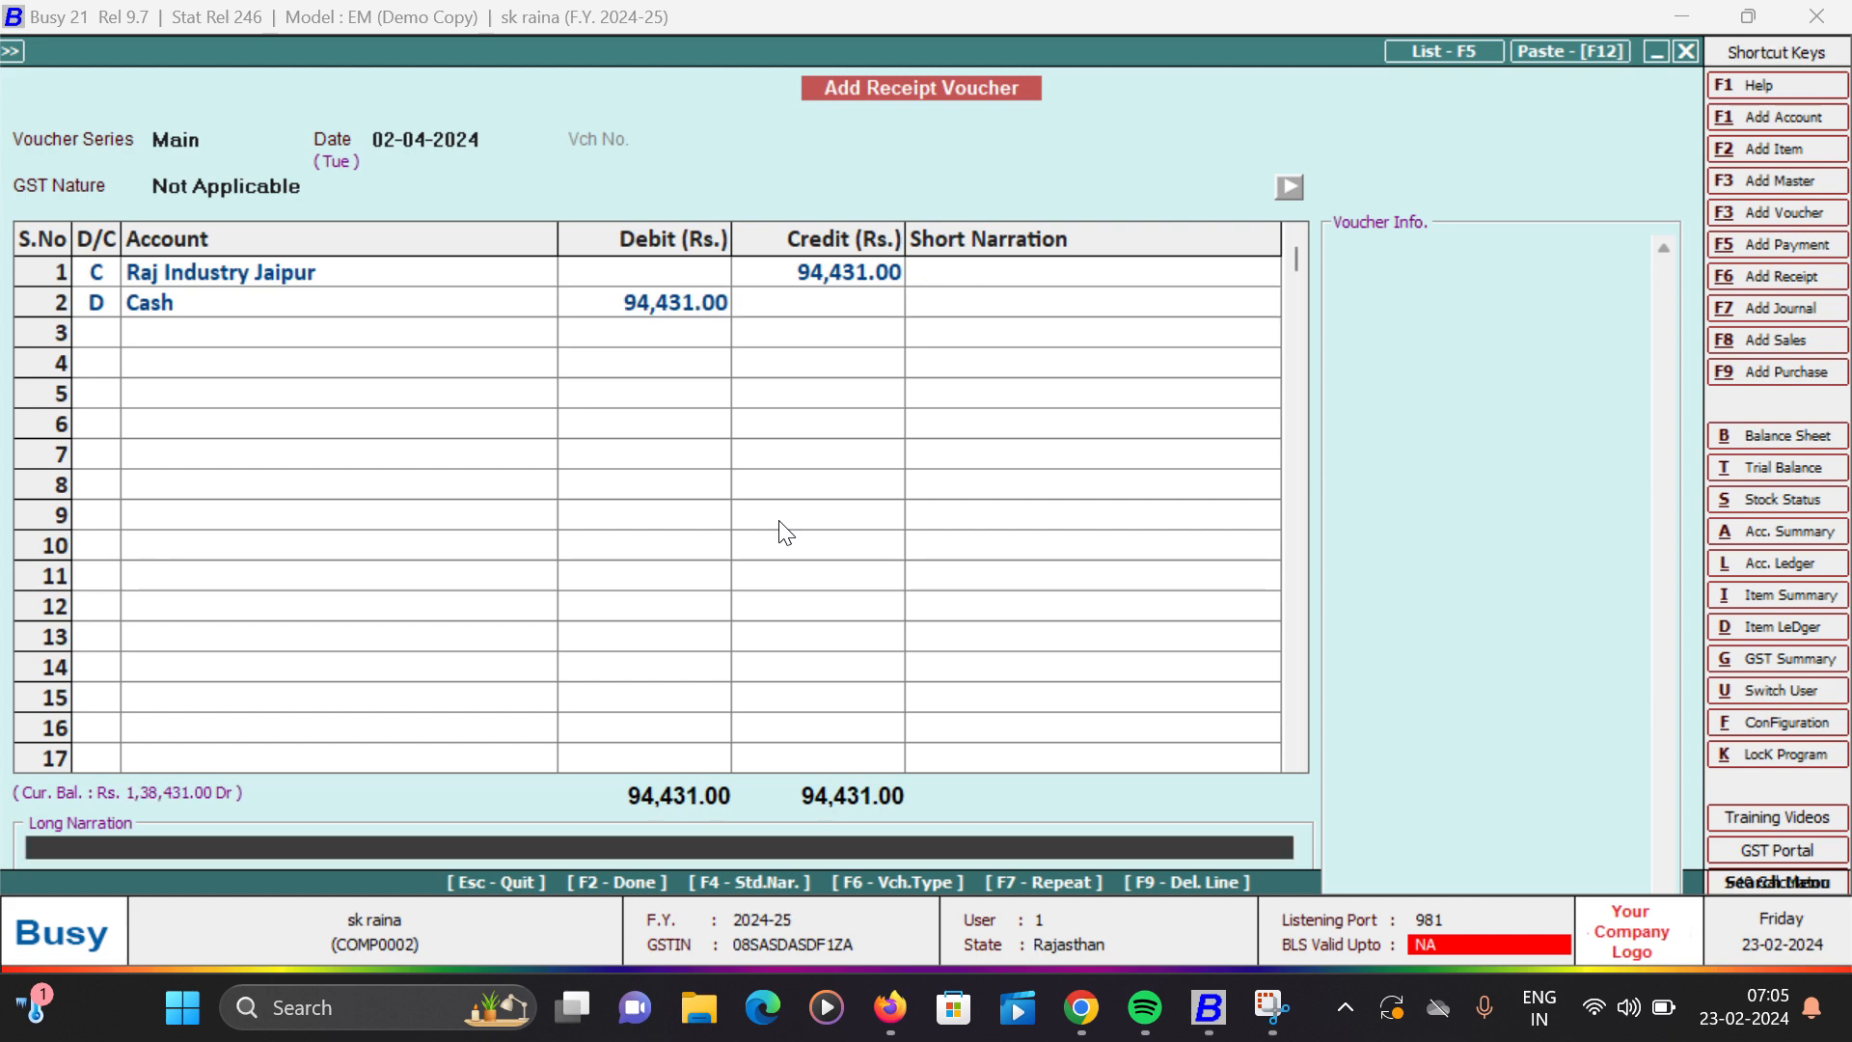
key("Return")
key("y")
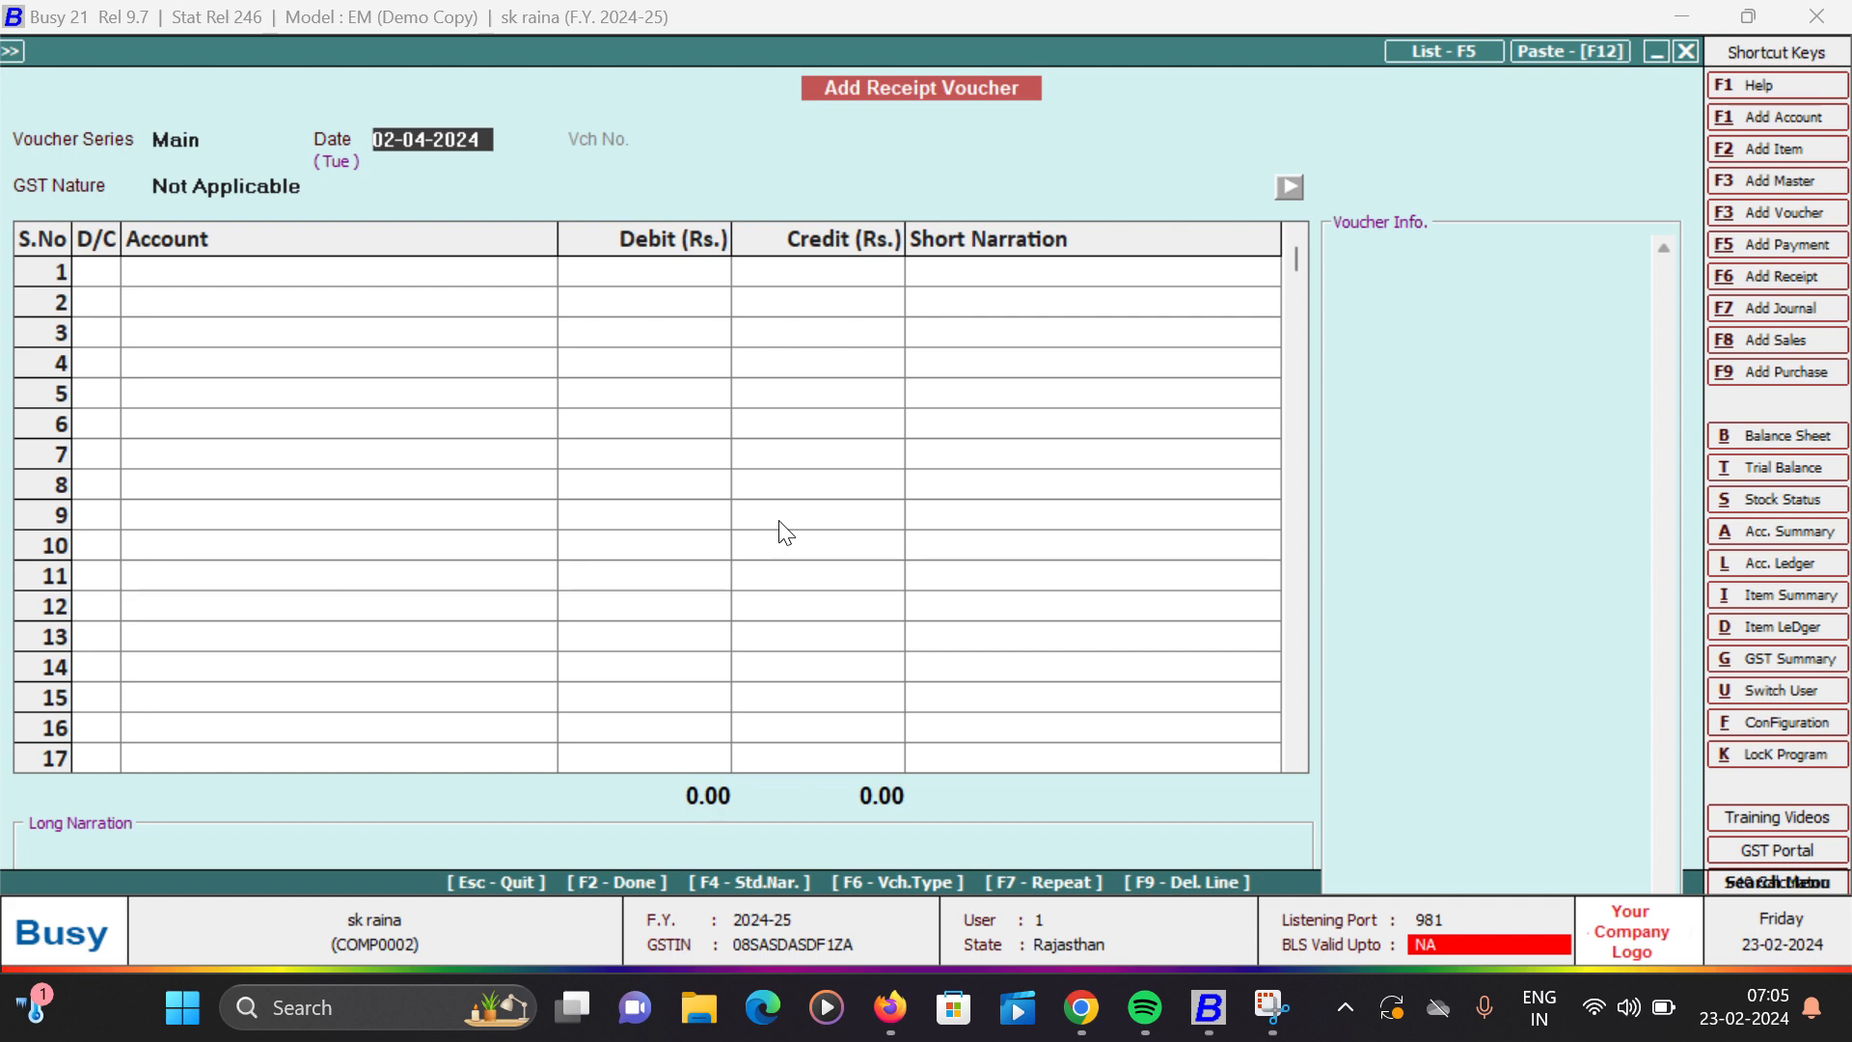
key("Escape")
key("Return")
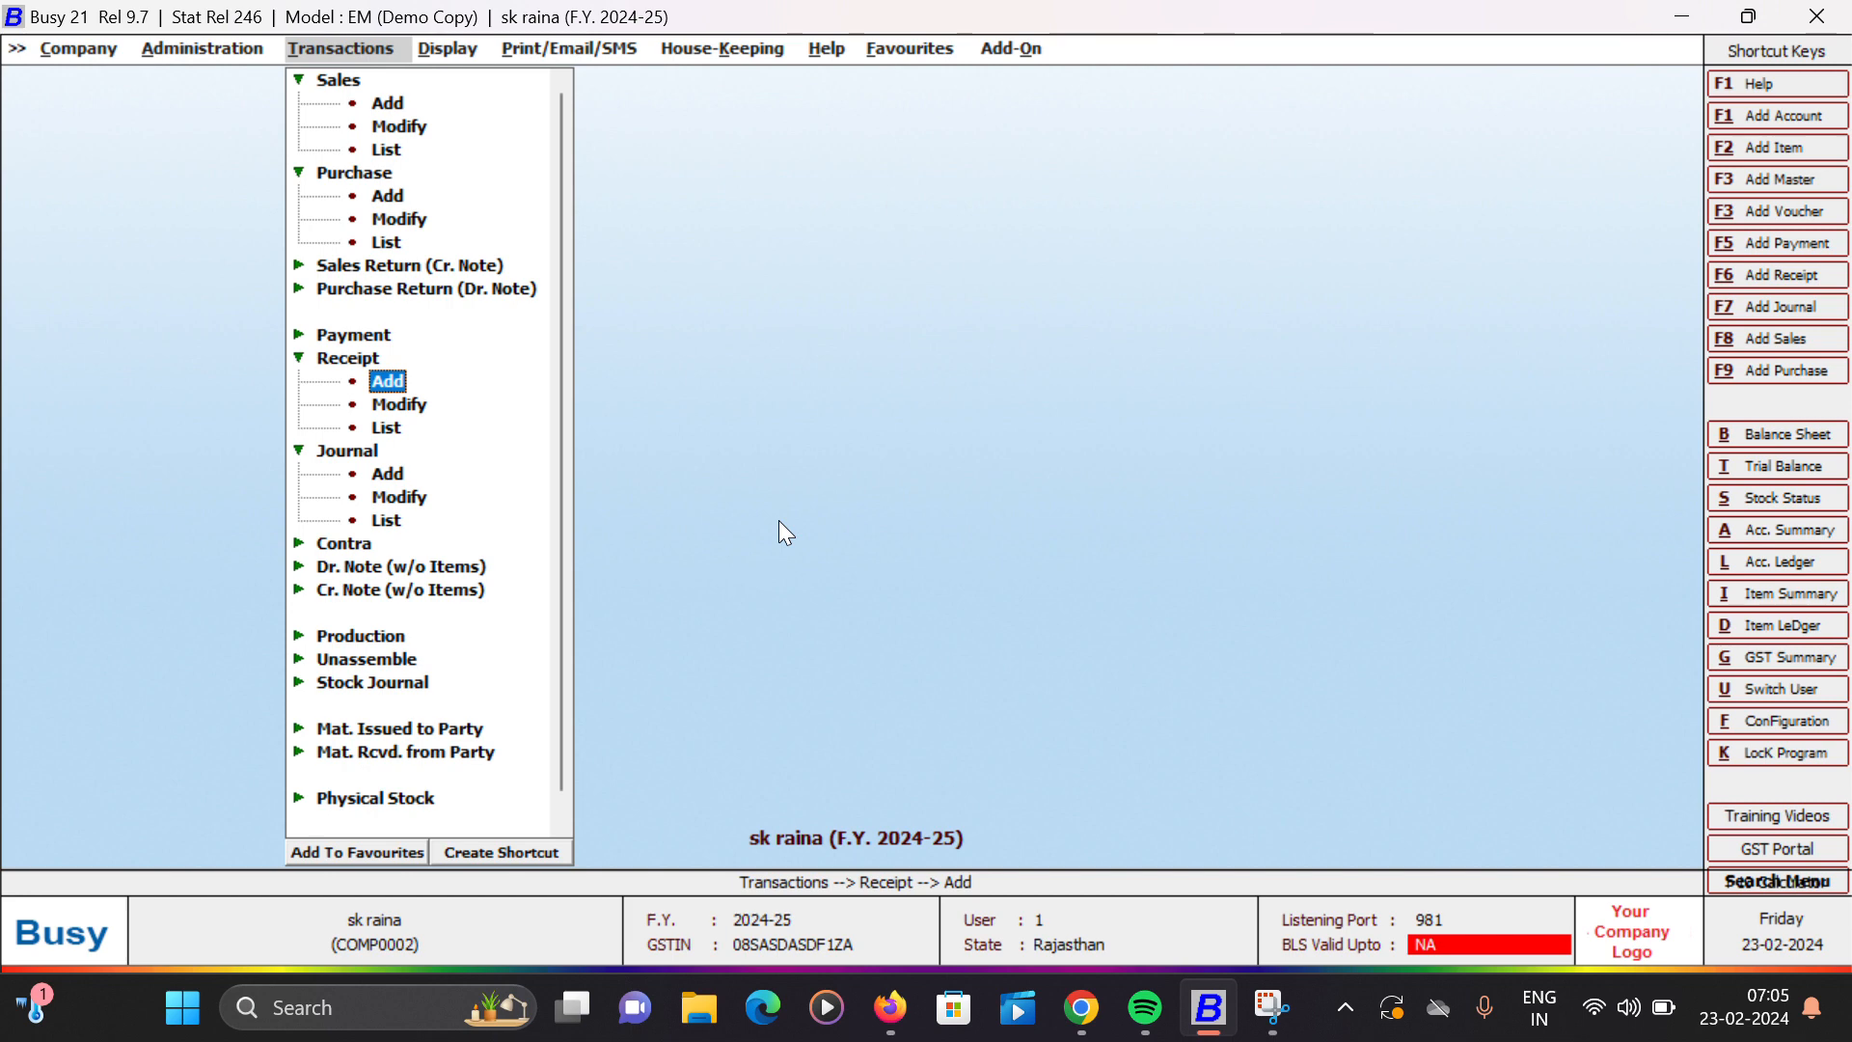
- Start a new purchase voucher dated 01-04-2024 with voucher number Gsh and purchase type Local-5%
key("Up")
key("Up")
key("Up")
key("Up")
key("Up")
key("Up")
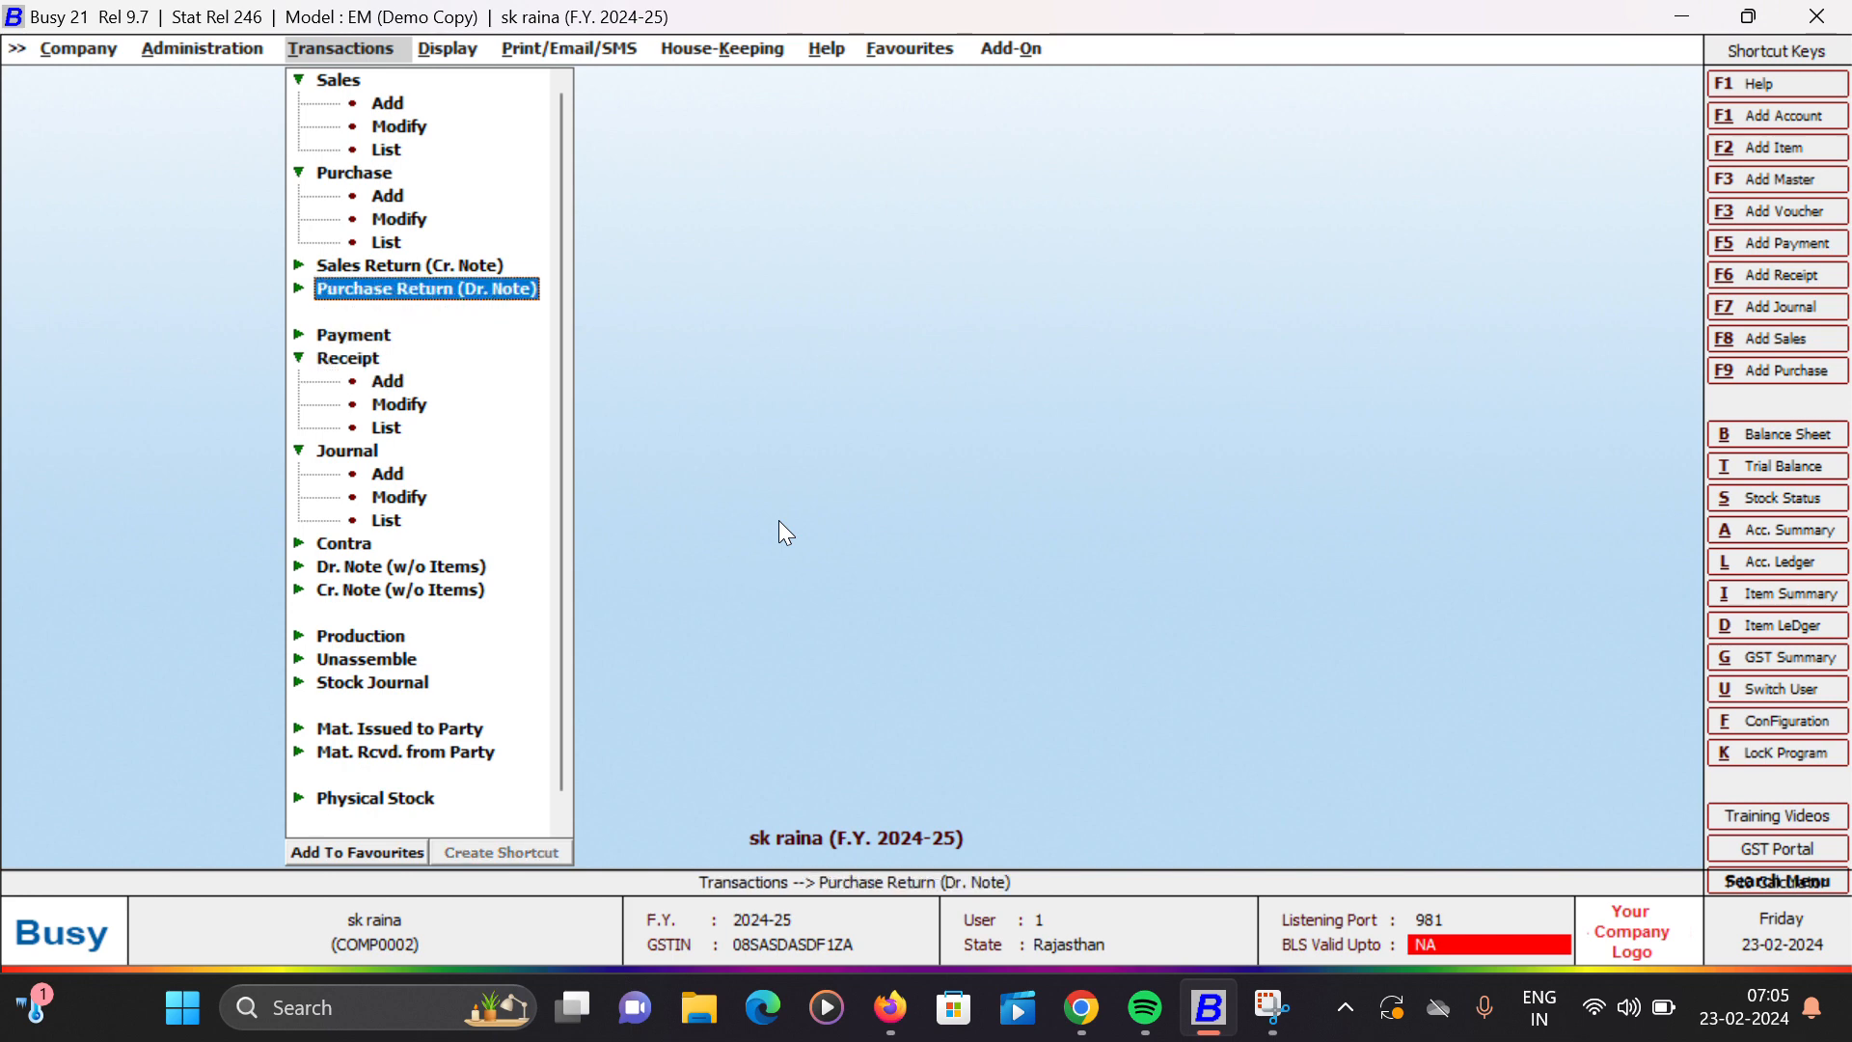
key("Up")
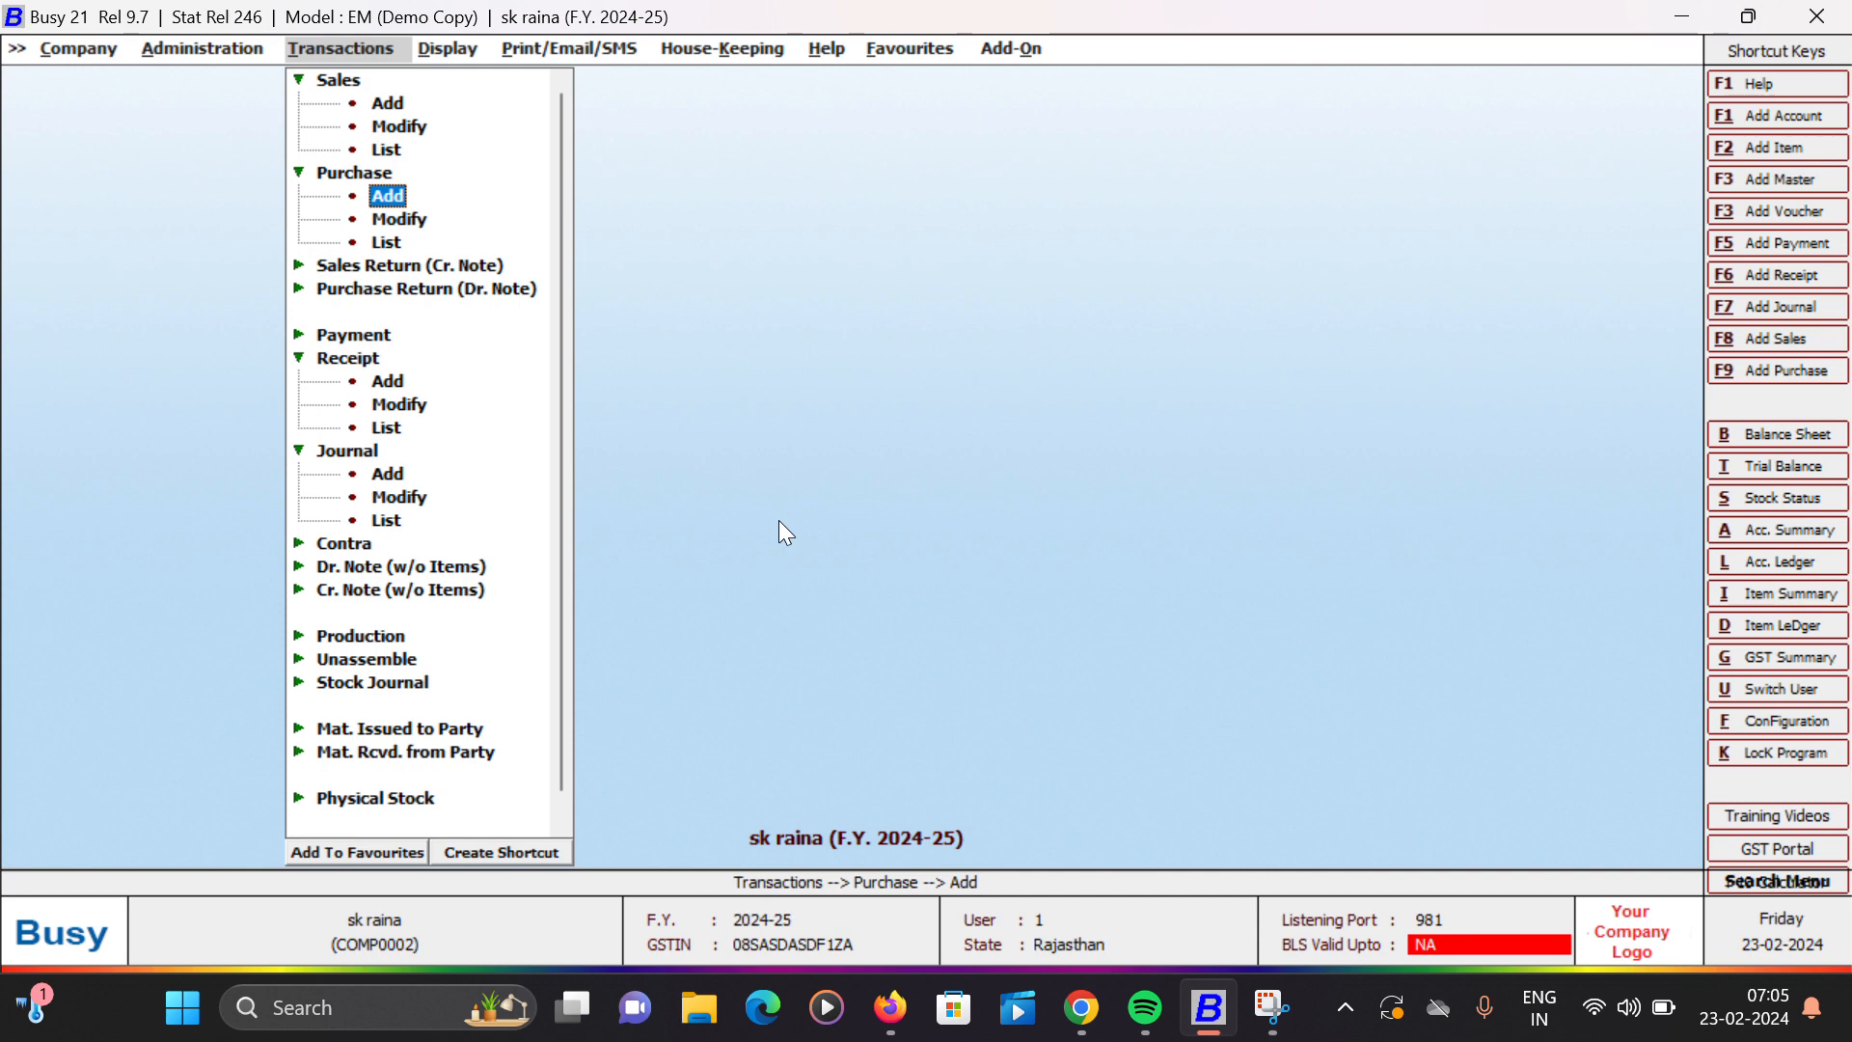
key("Return")
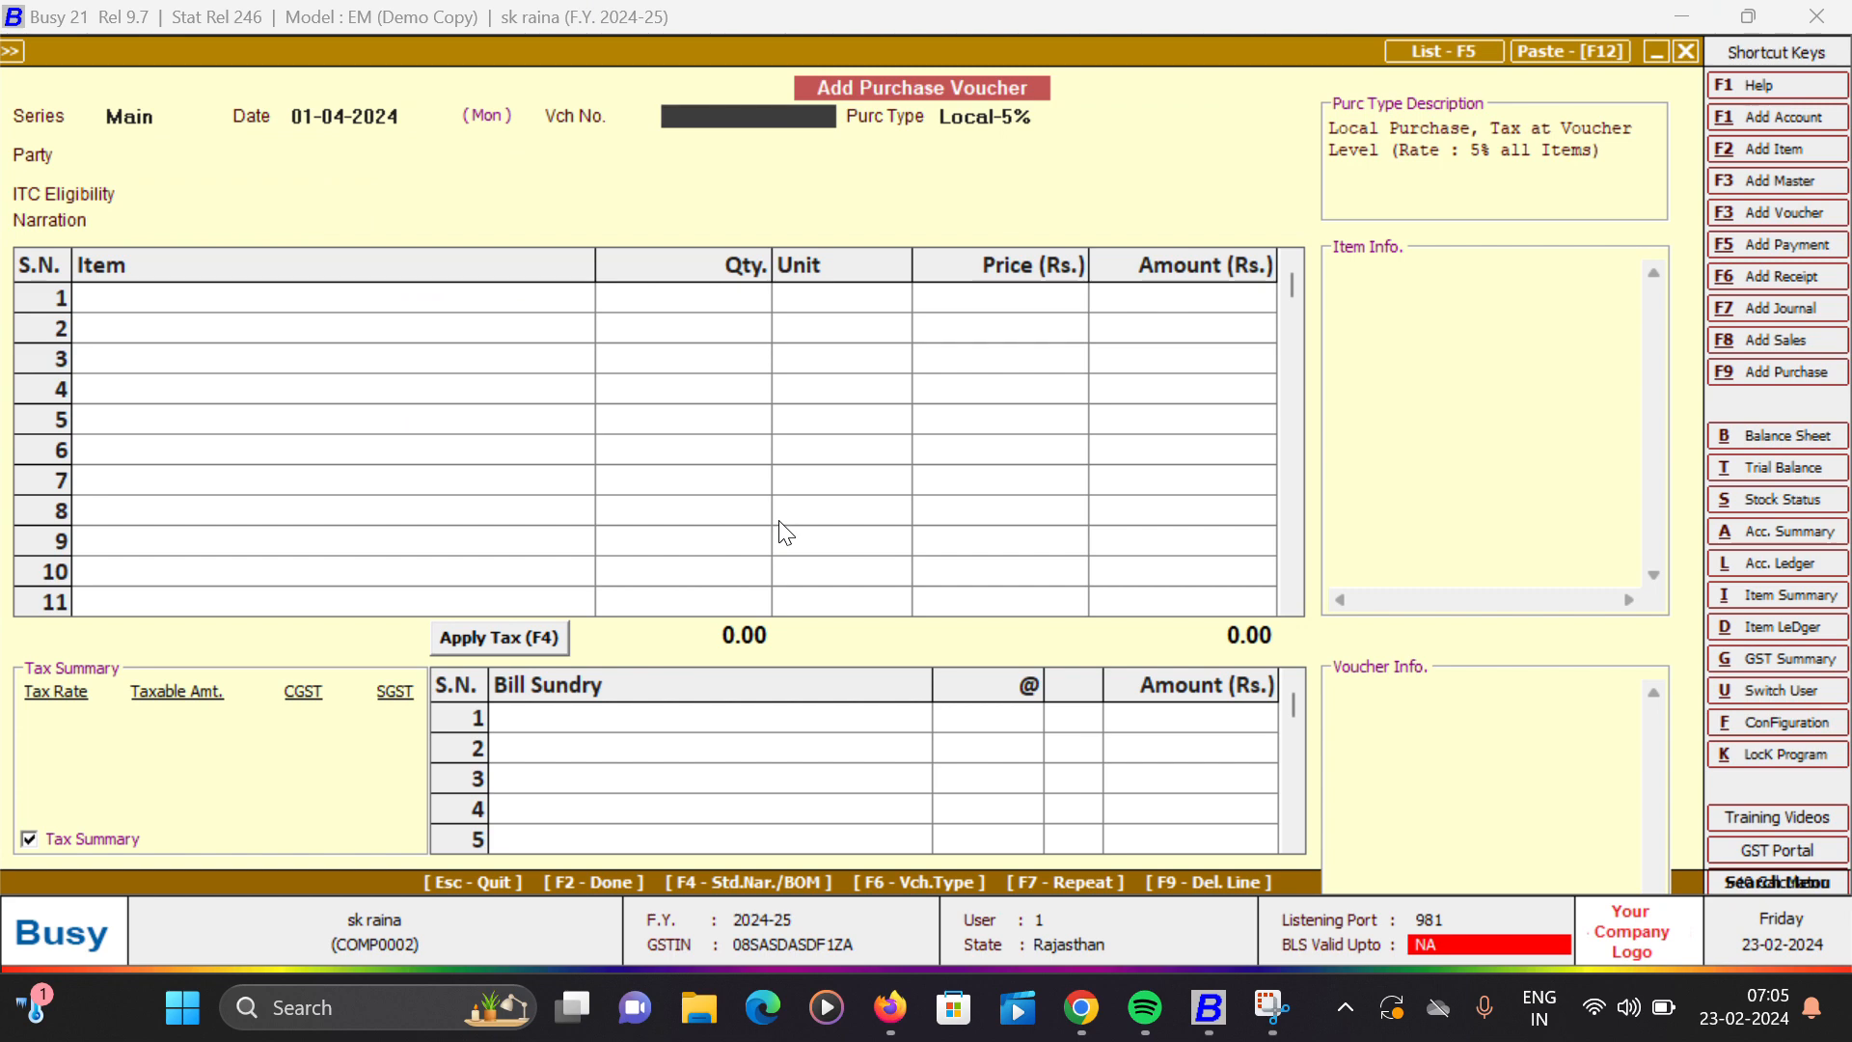
type("Gsh")
key("Return")
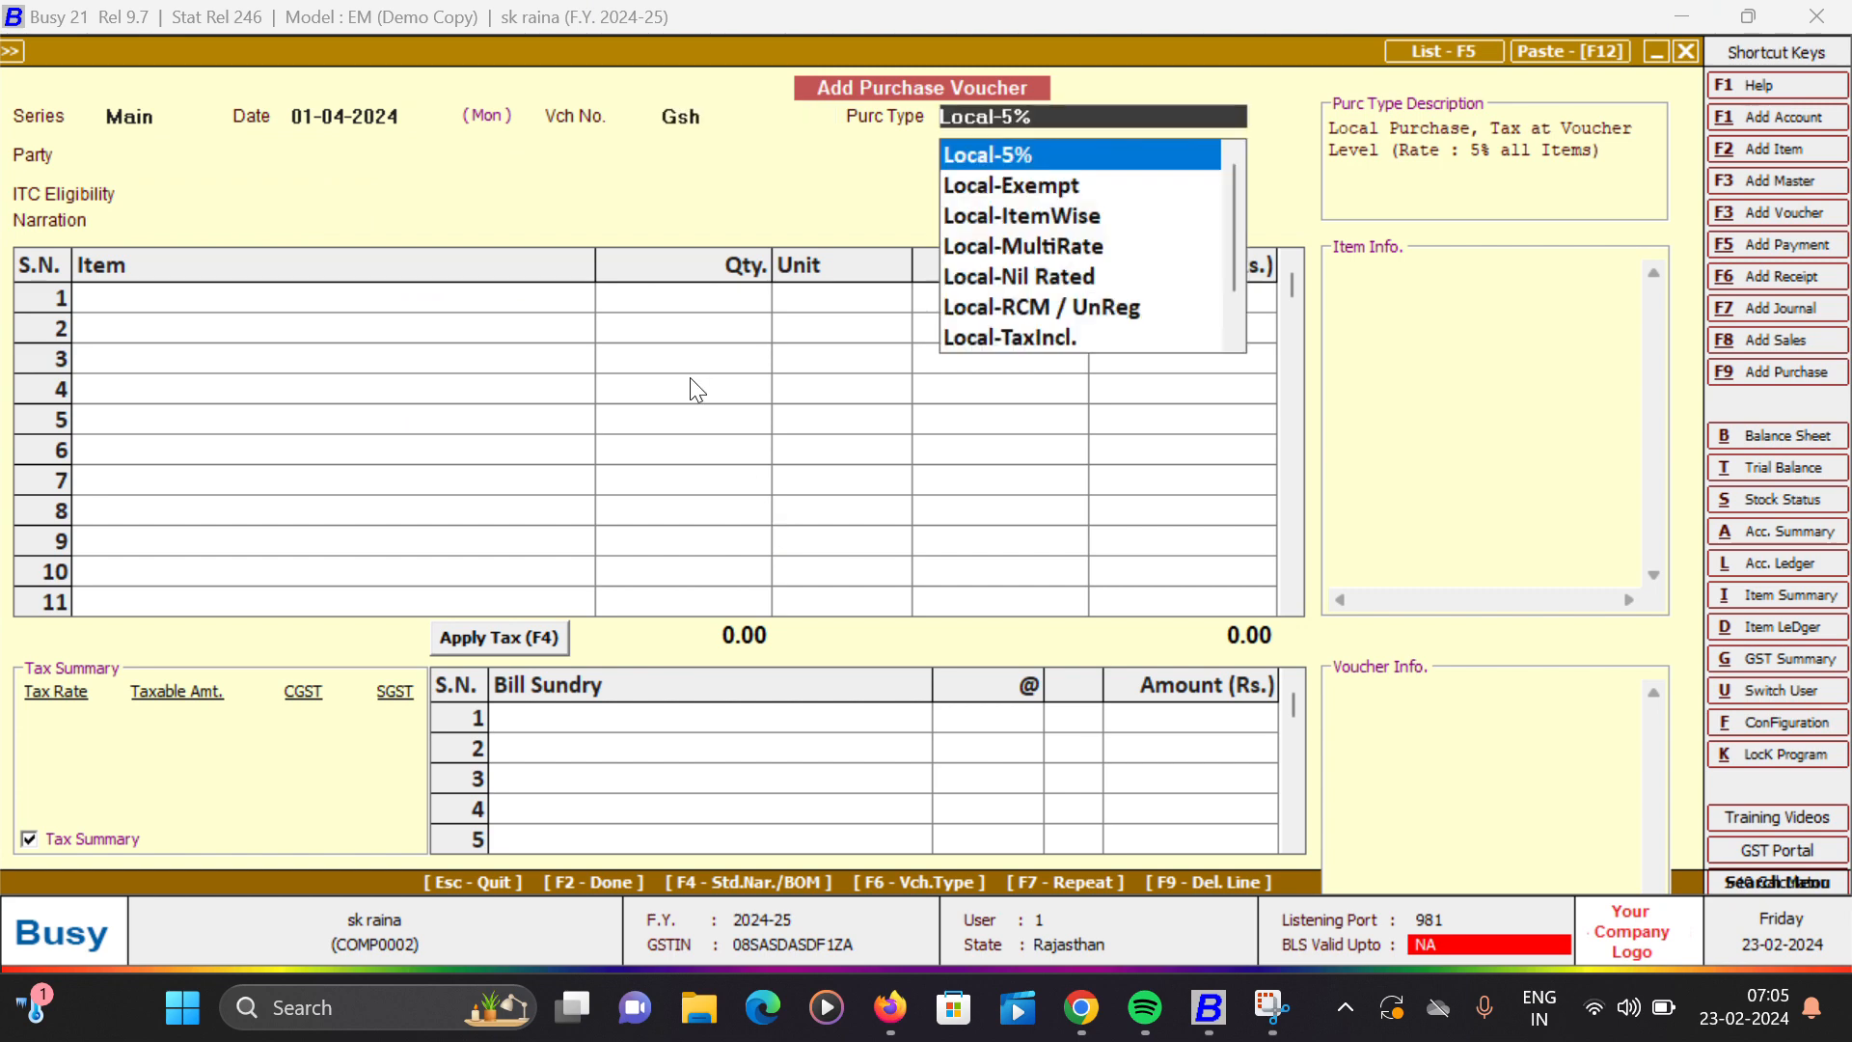
key("Return")
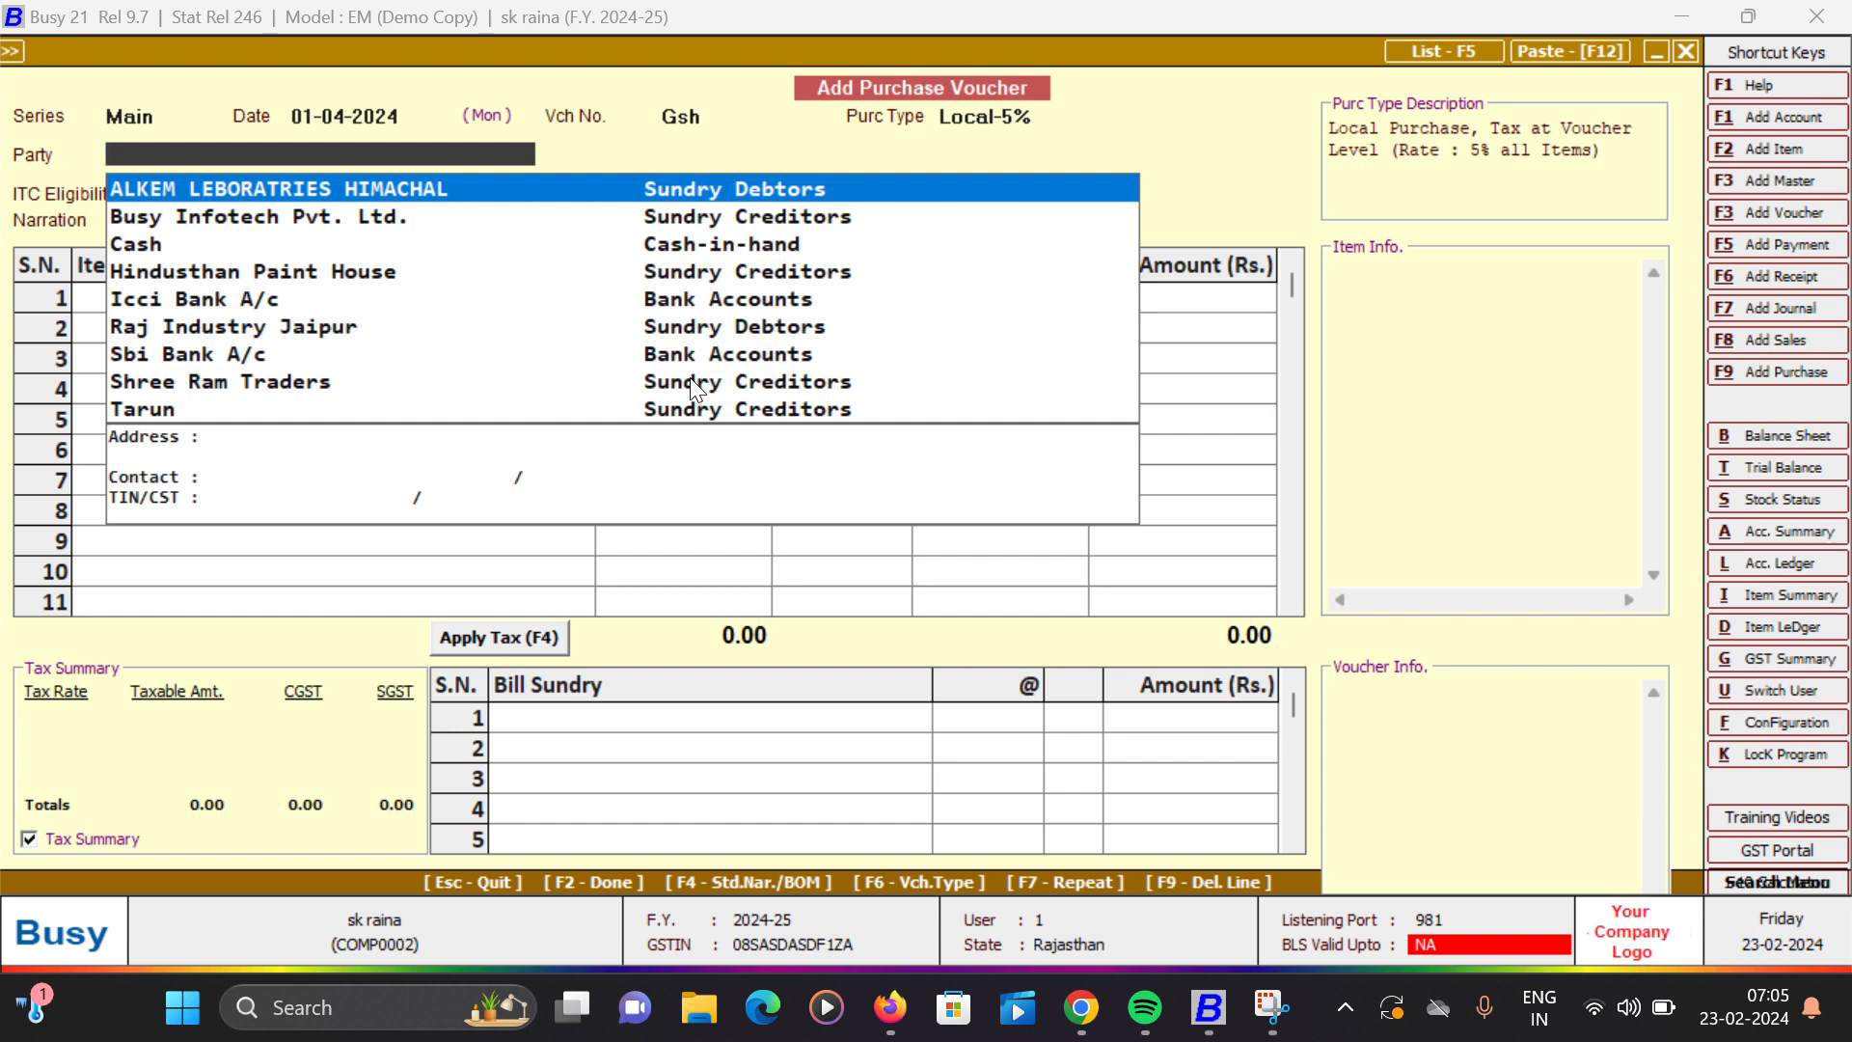
- Set Busy Infotech Pvt. Ltd. as the purchase party with ITC eligibility Input Goods/Services, agreeing to continue the local transaction
key("Down")
key("Down")
key("Down")
key("Up")
key("Up")
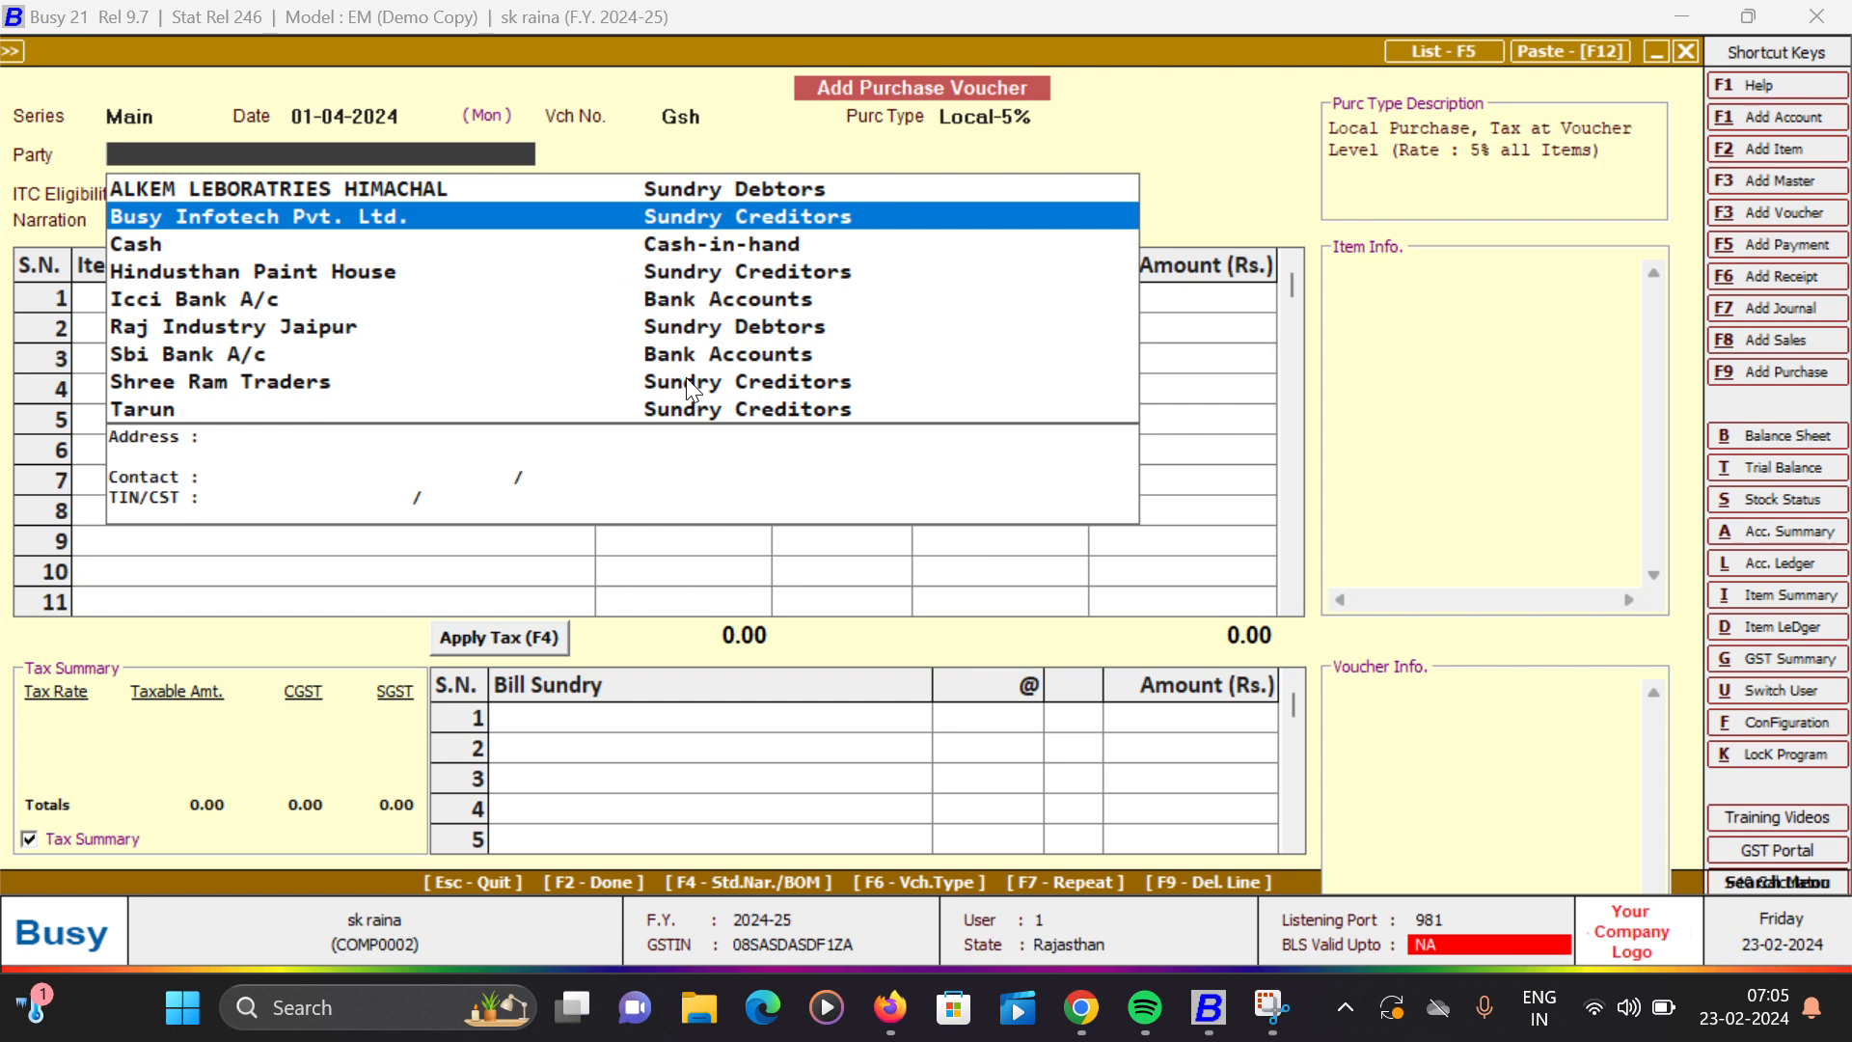
key("Return")
key("Left")
key("Return")
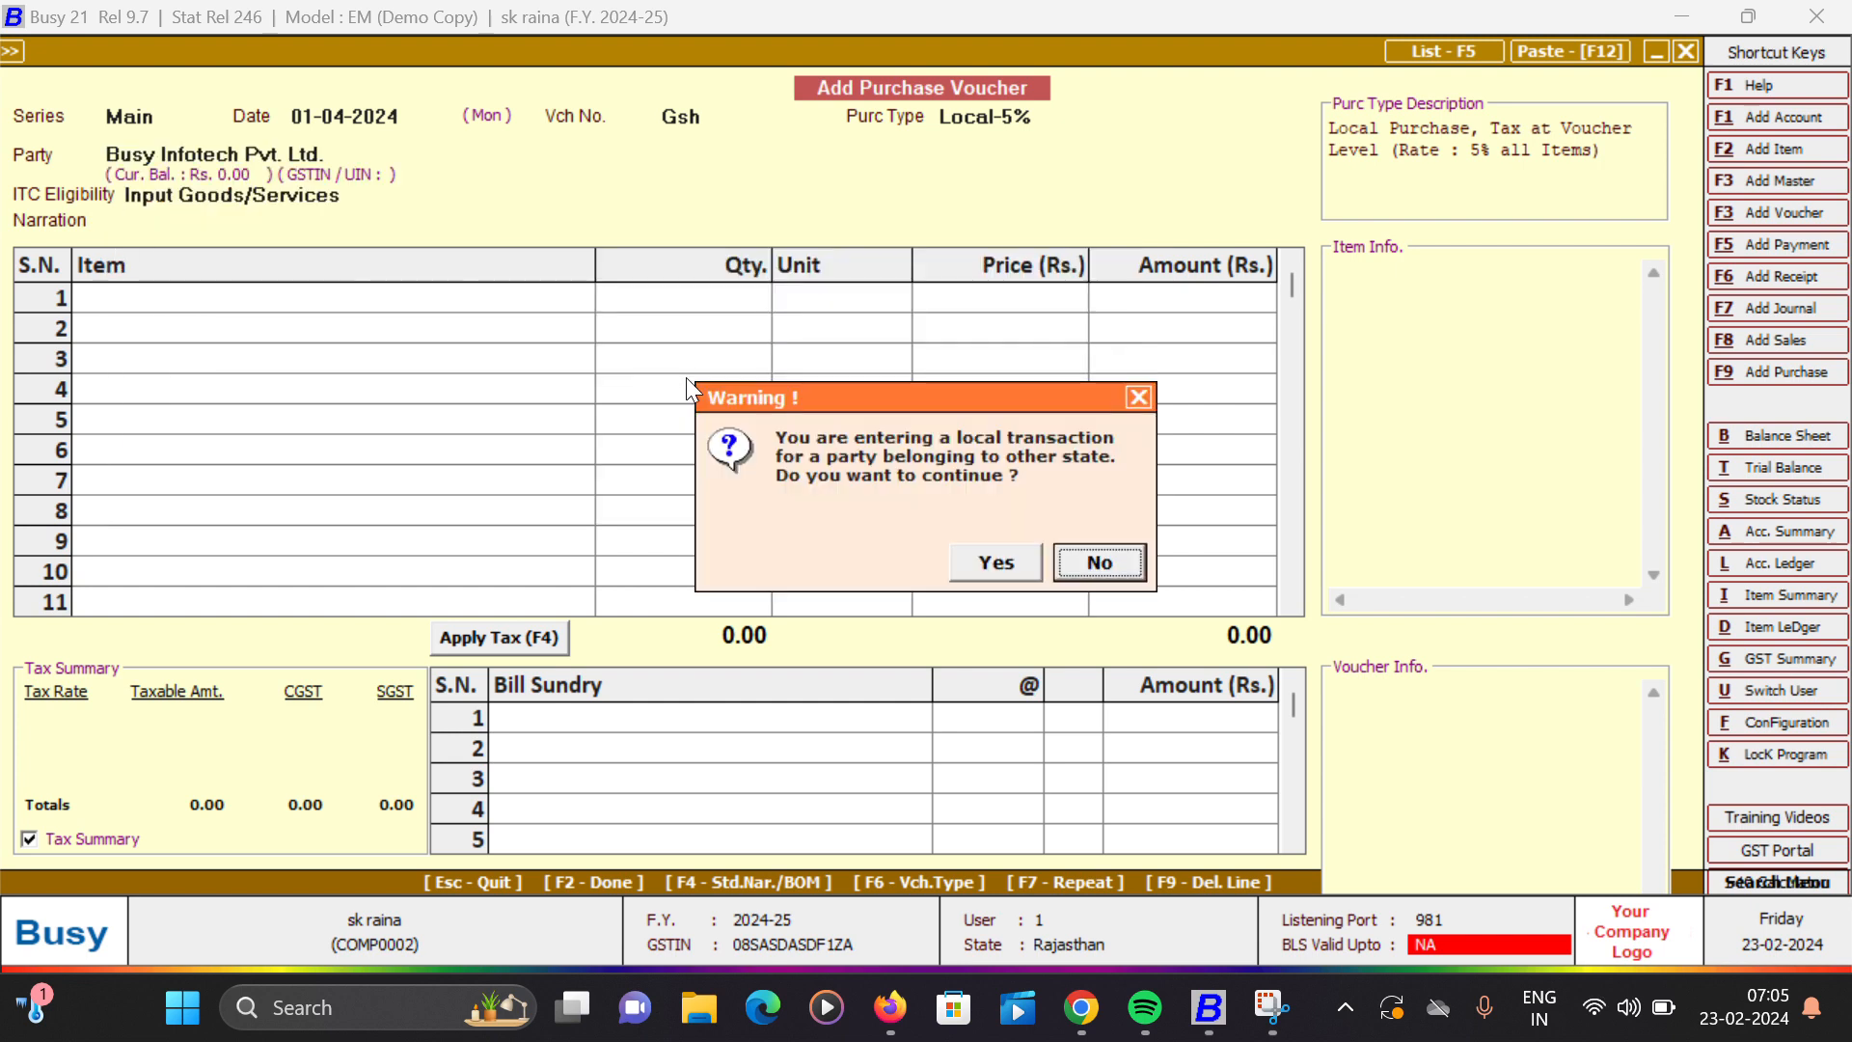
key("Left")
key("Return")
key("Return")
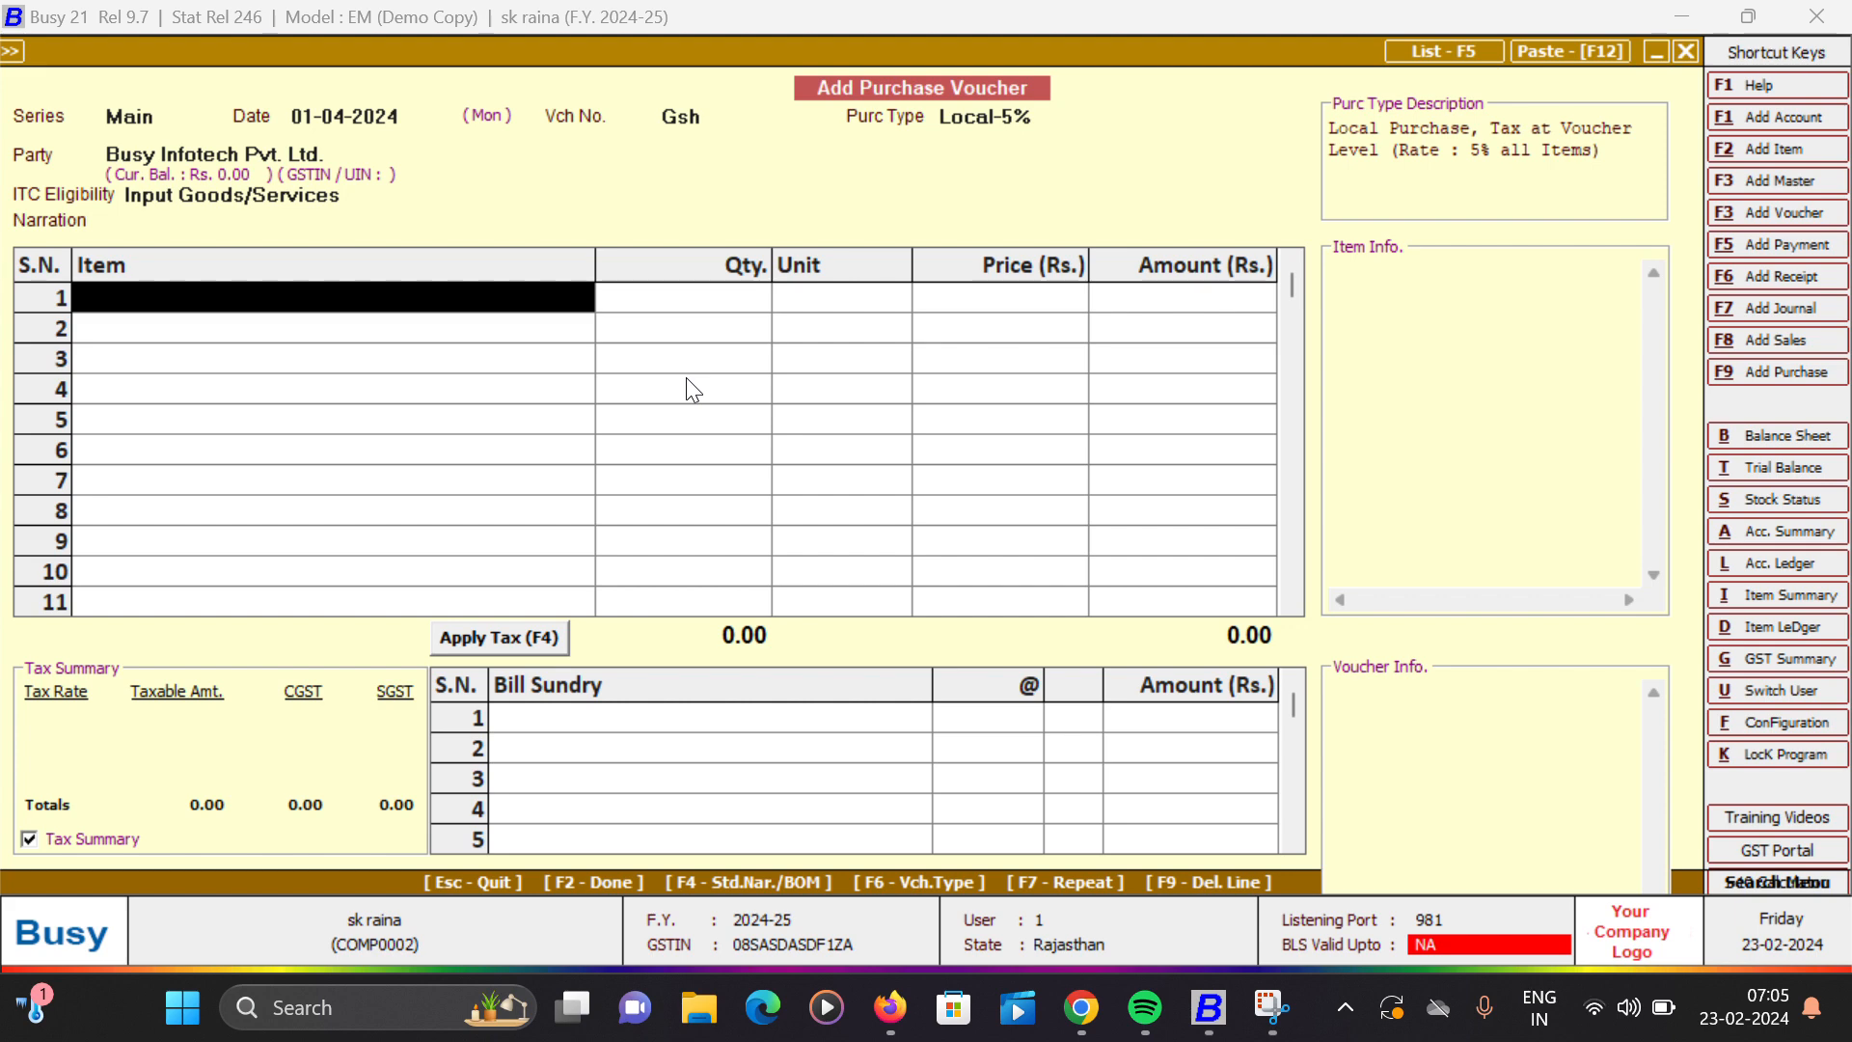
- Add 123 Pcs. of TYRES at a price of 2,200.00 and finish the item list
type("ty")
key("Return")
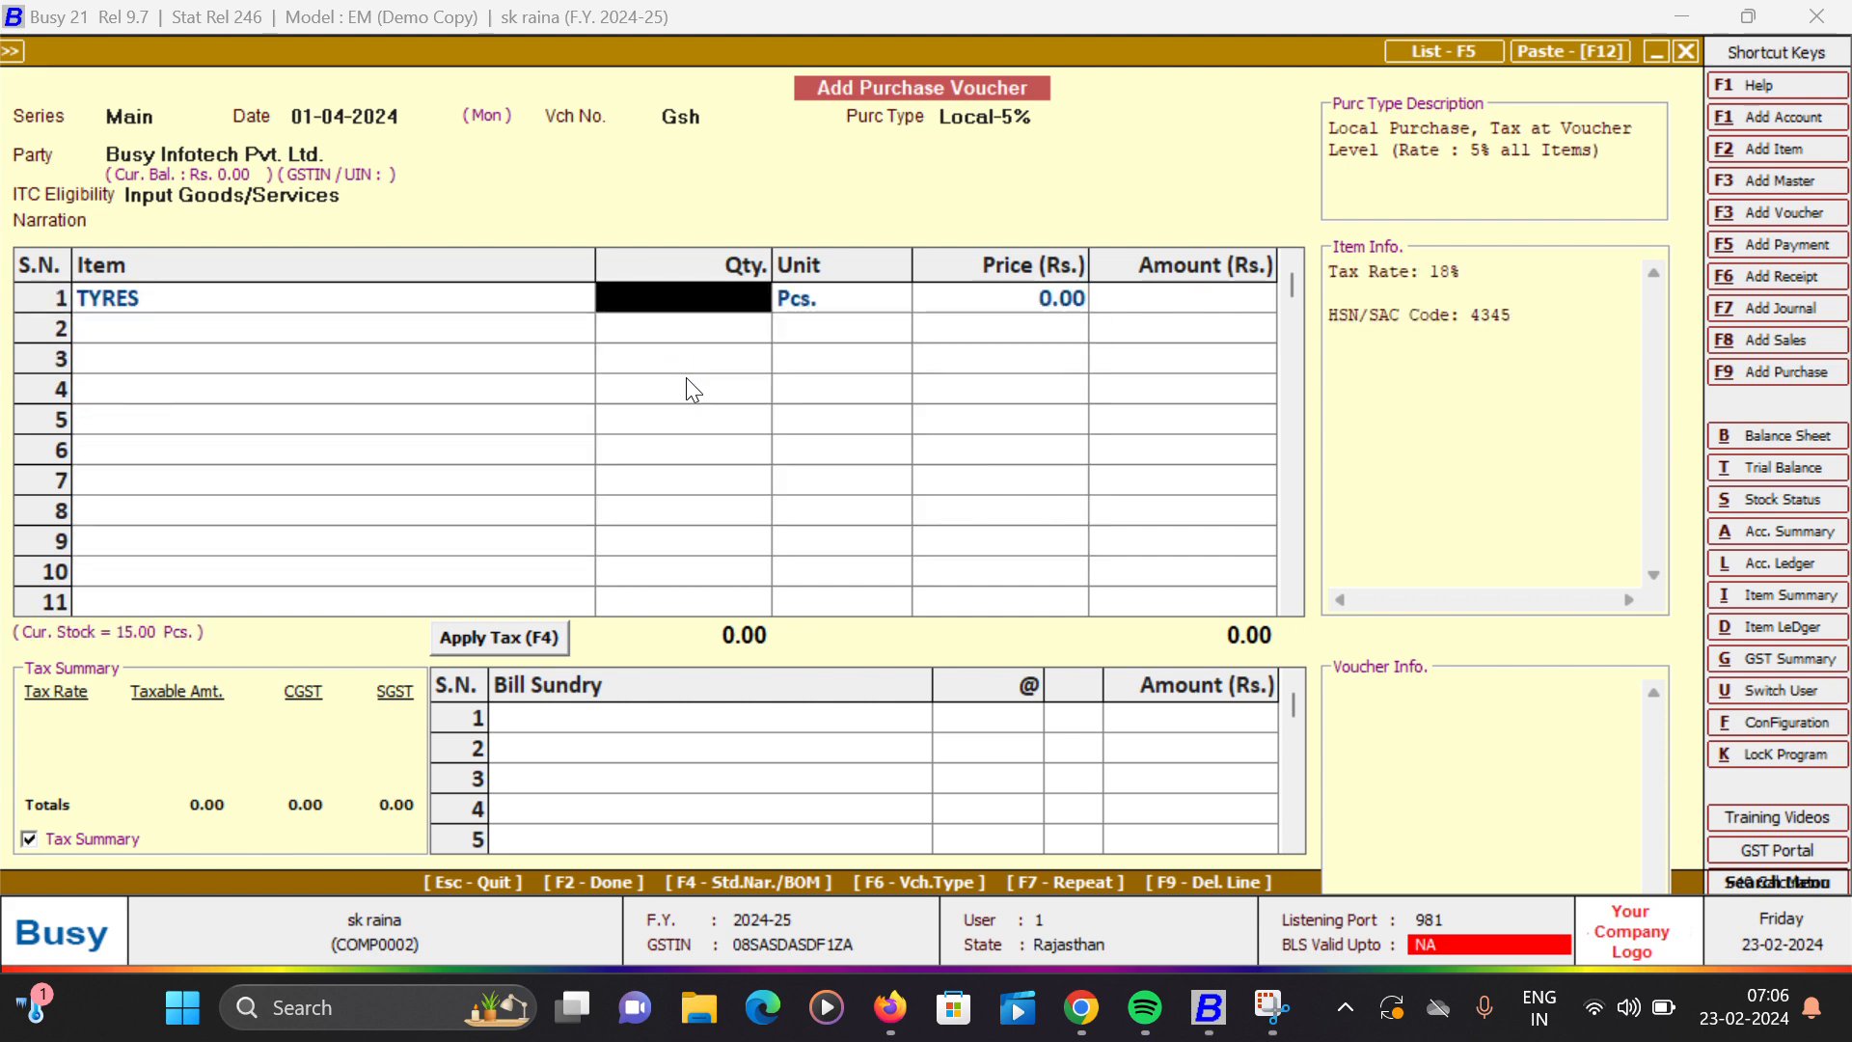
type("123")
key("Return")
key("Return")
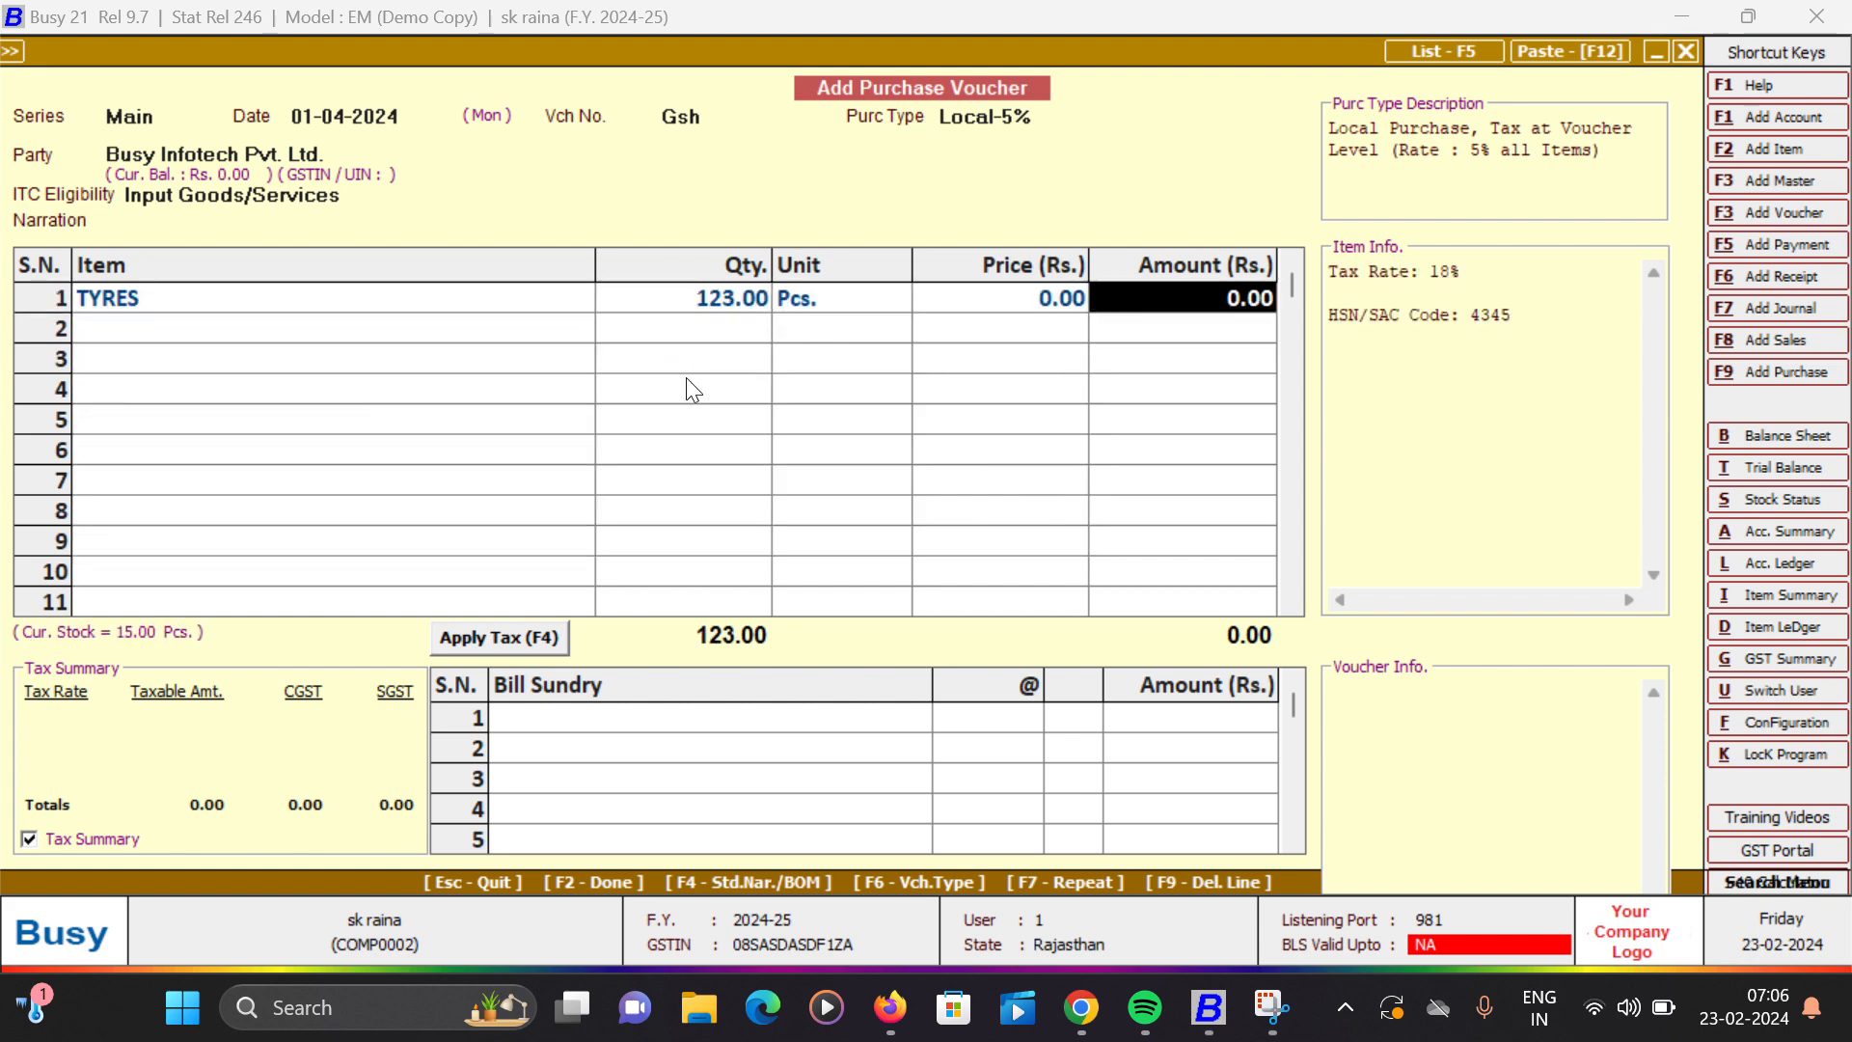
key("shift+Tab")
type("22")
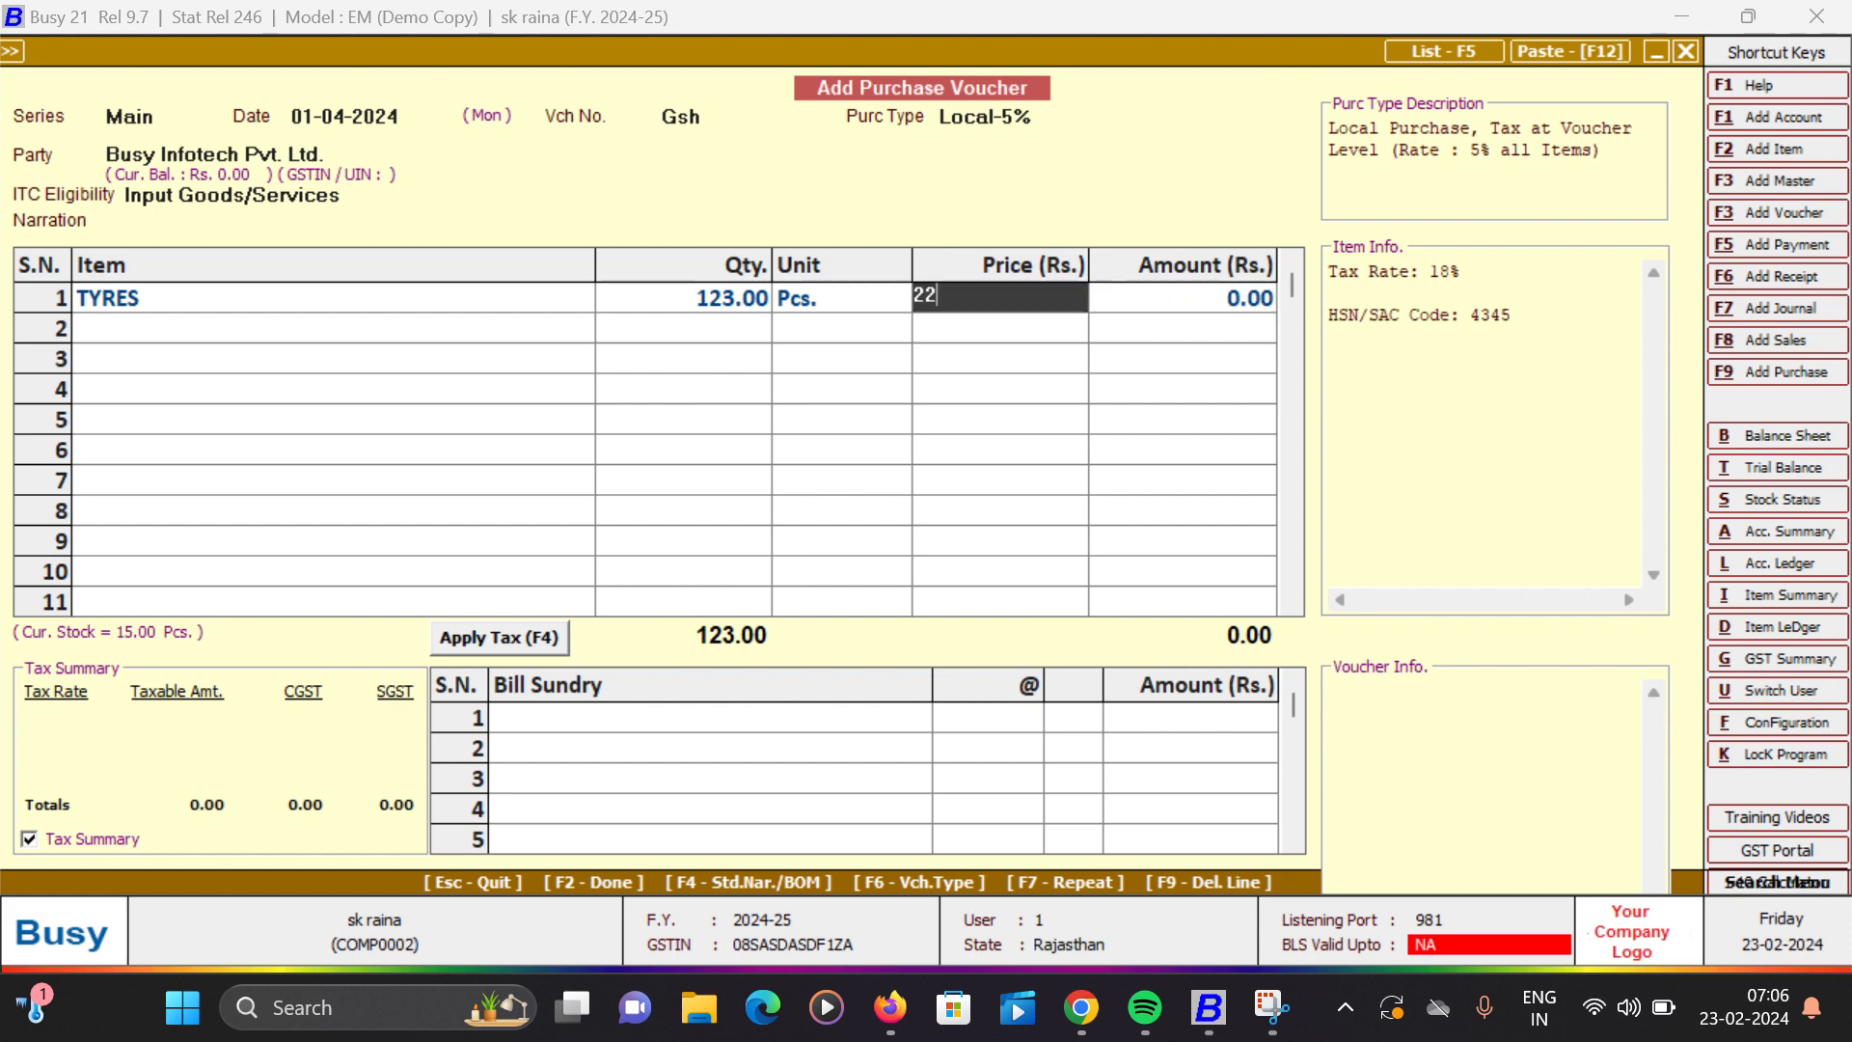
type("00")
key("Return")
key("Return")
key("Return")
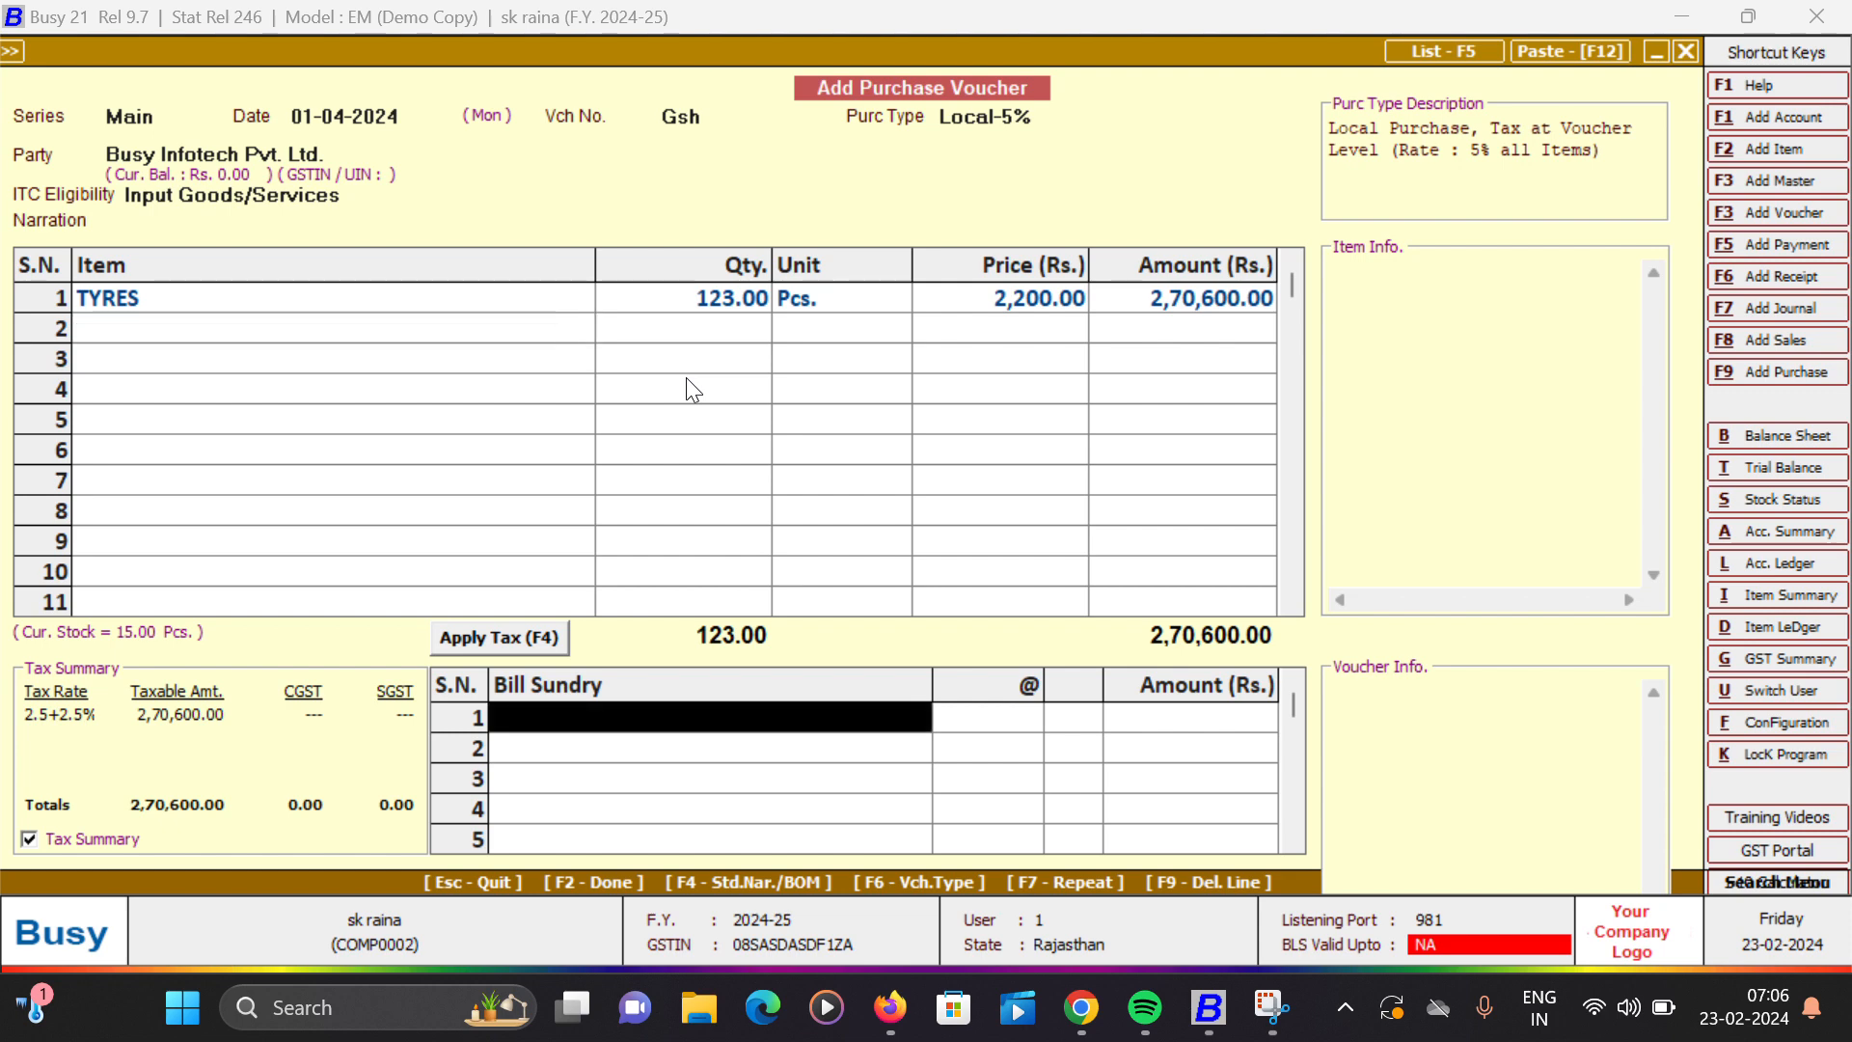
- Apply CGST and SGST at 2.500% each to the purchase, finish the voucher entry and agree to continue with this tax rate
left_click(518, 639)
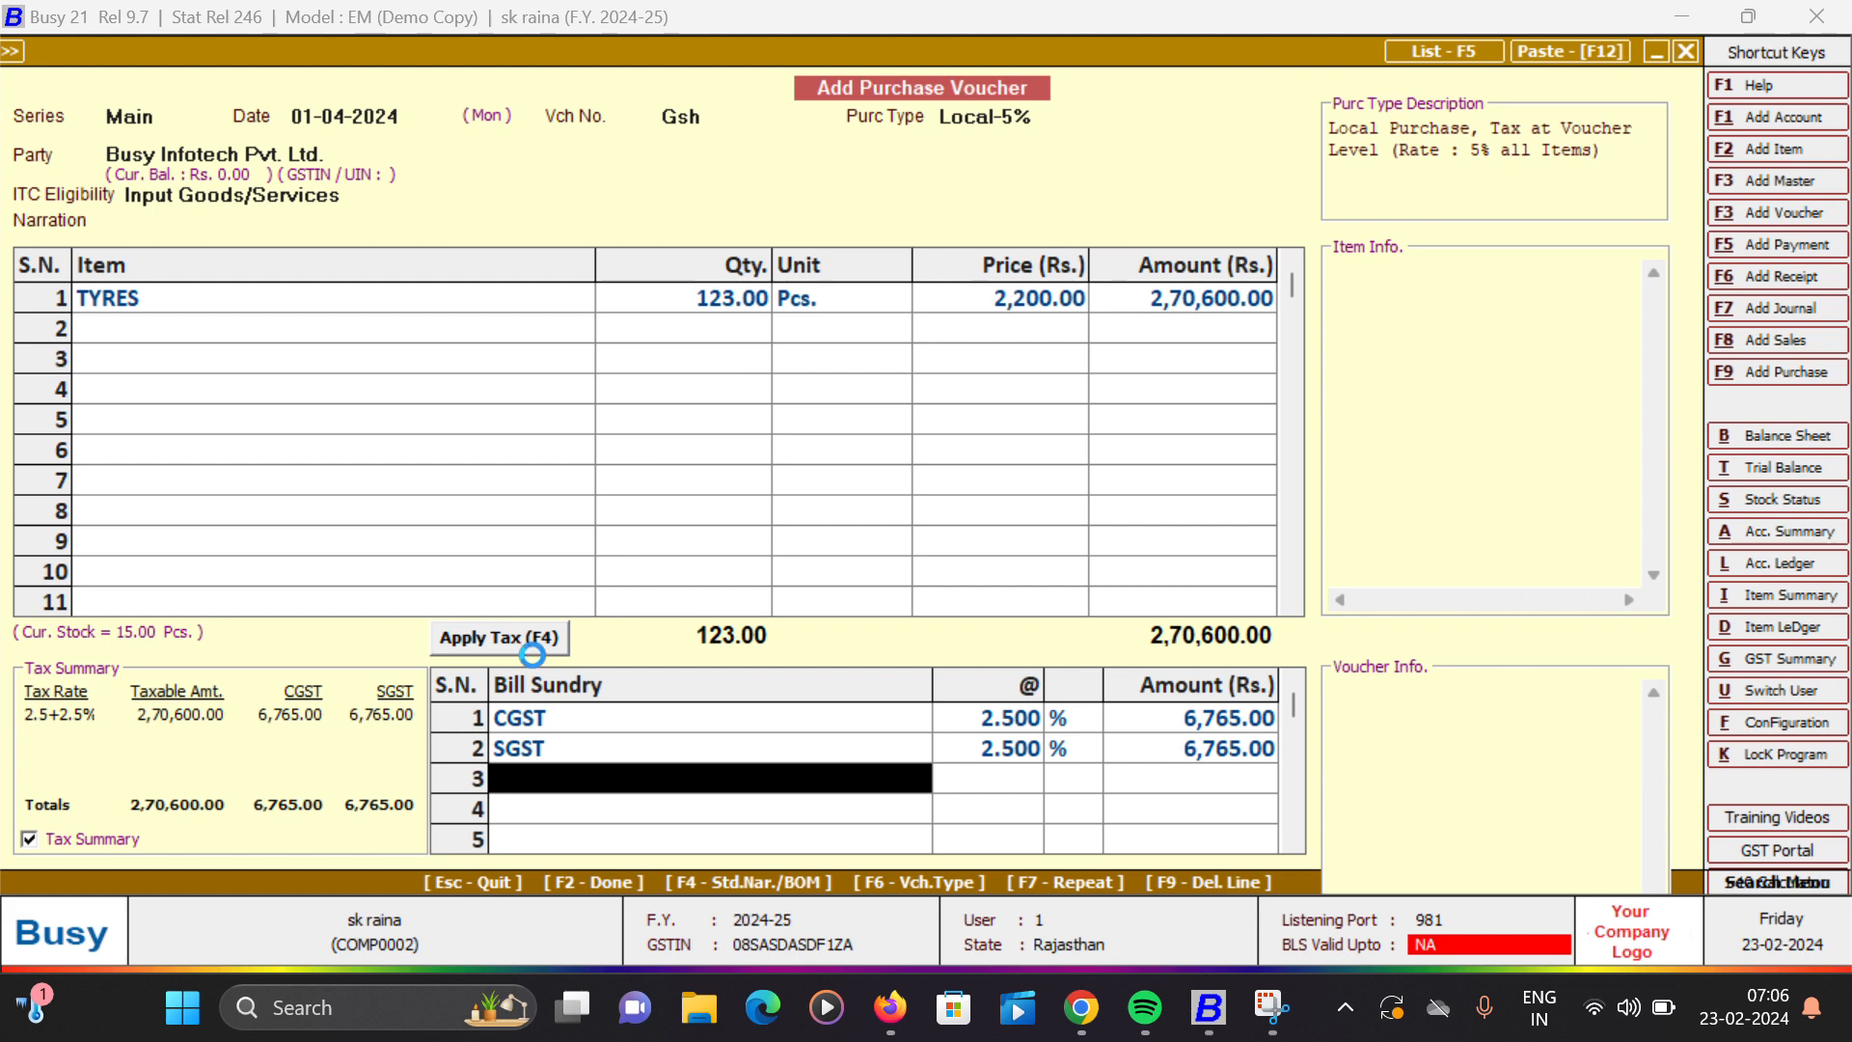
key("F2")
key("Left")
key("Return")
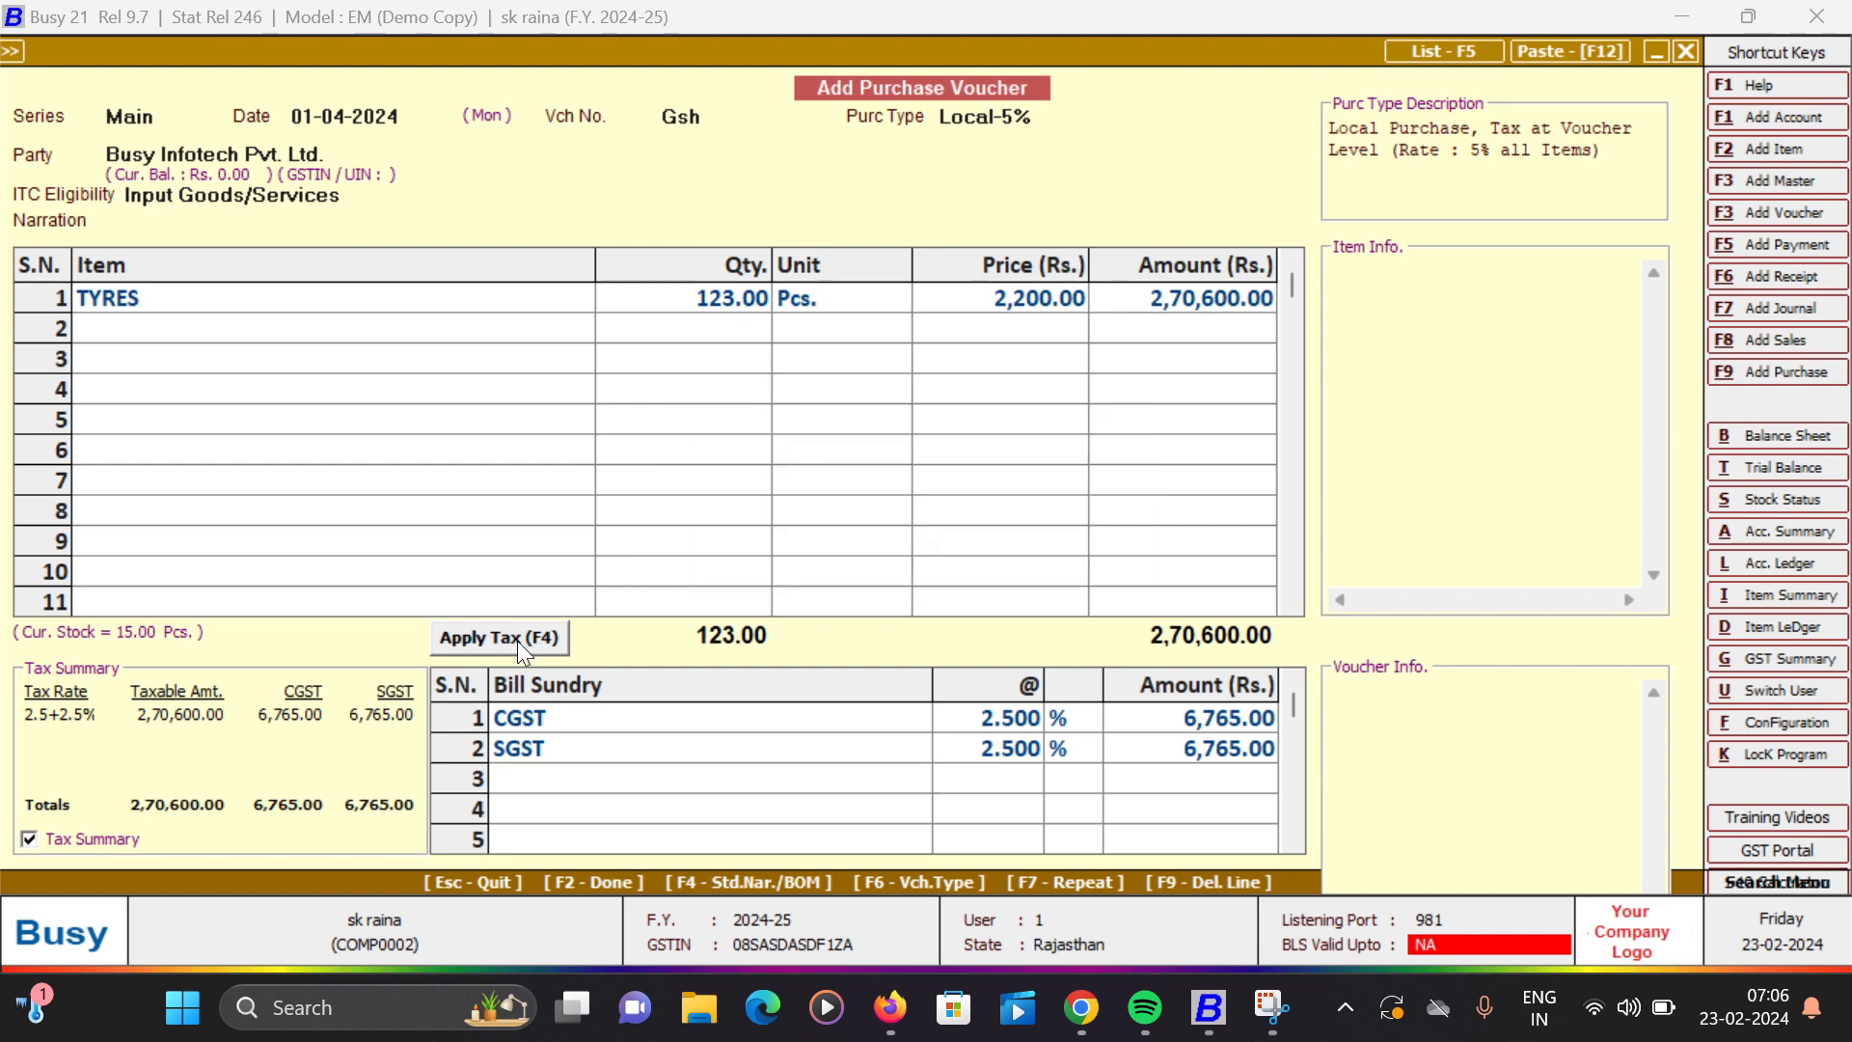
key("Left")
key("Return")
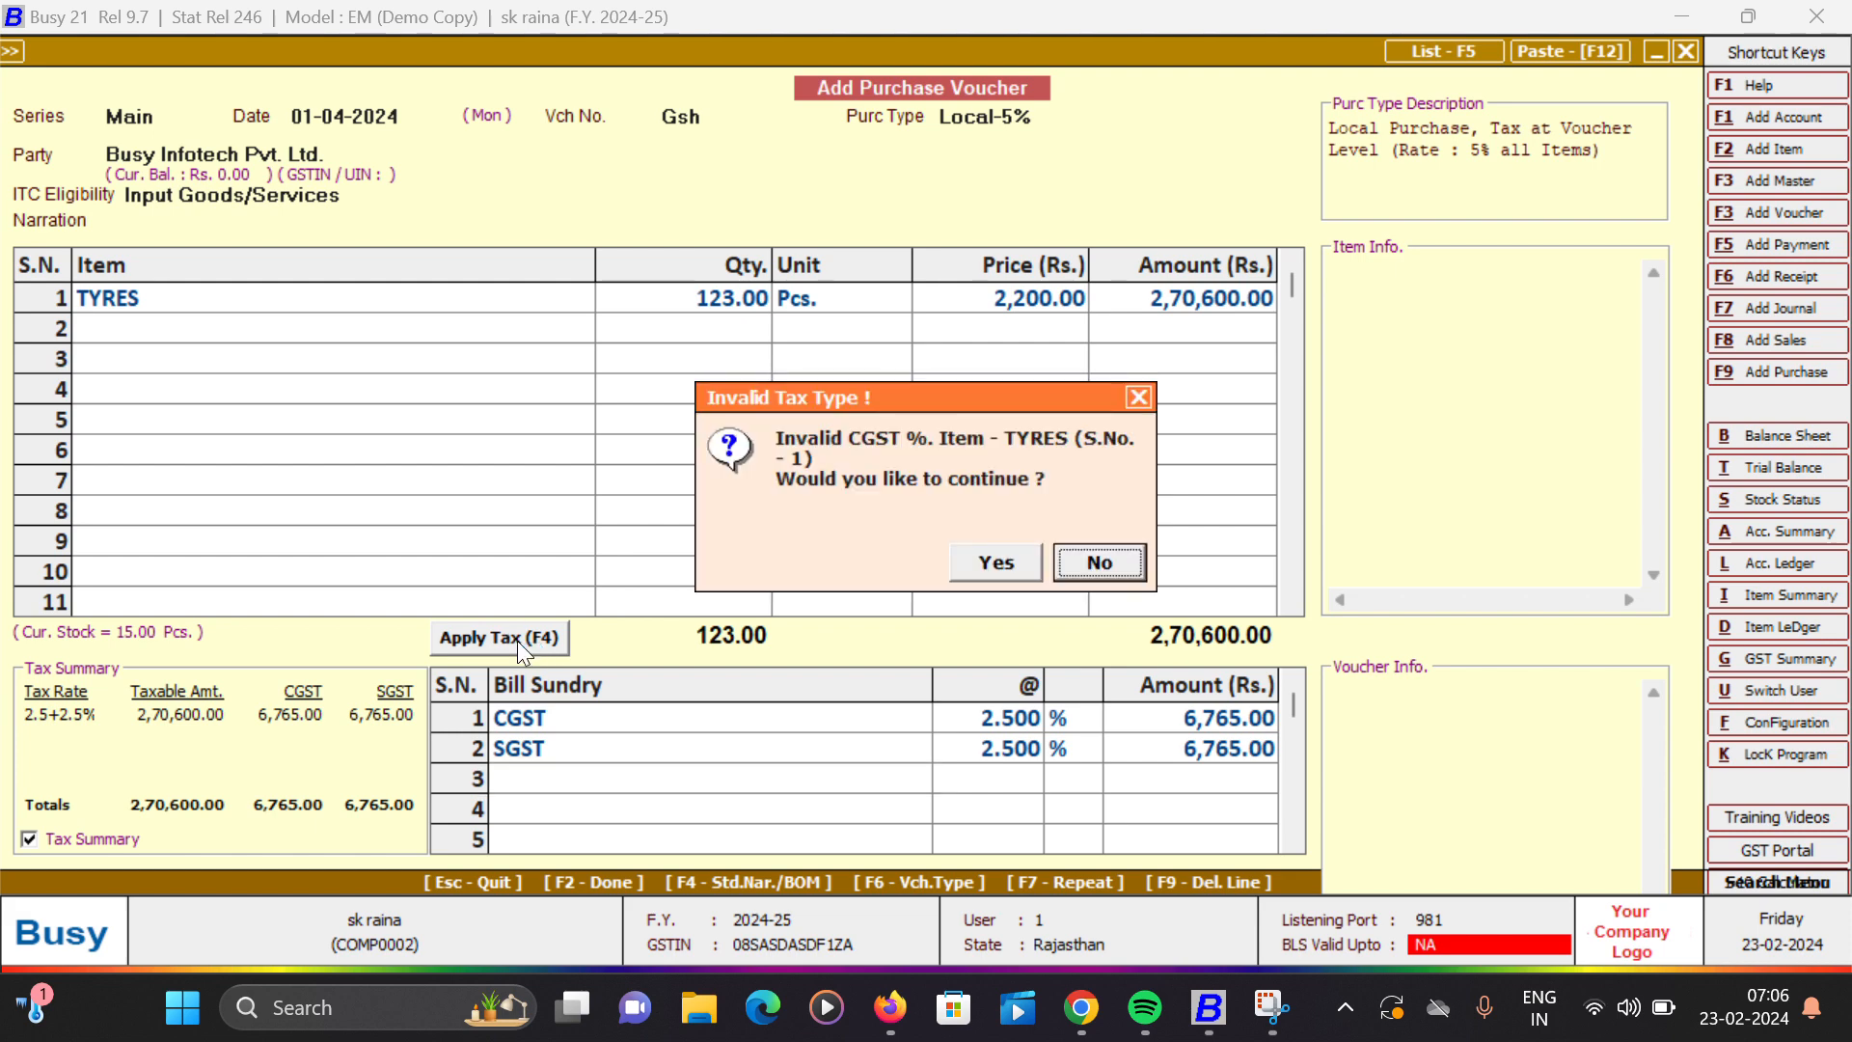
key("Left")
key("Return")
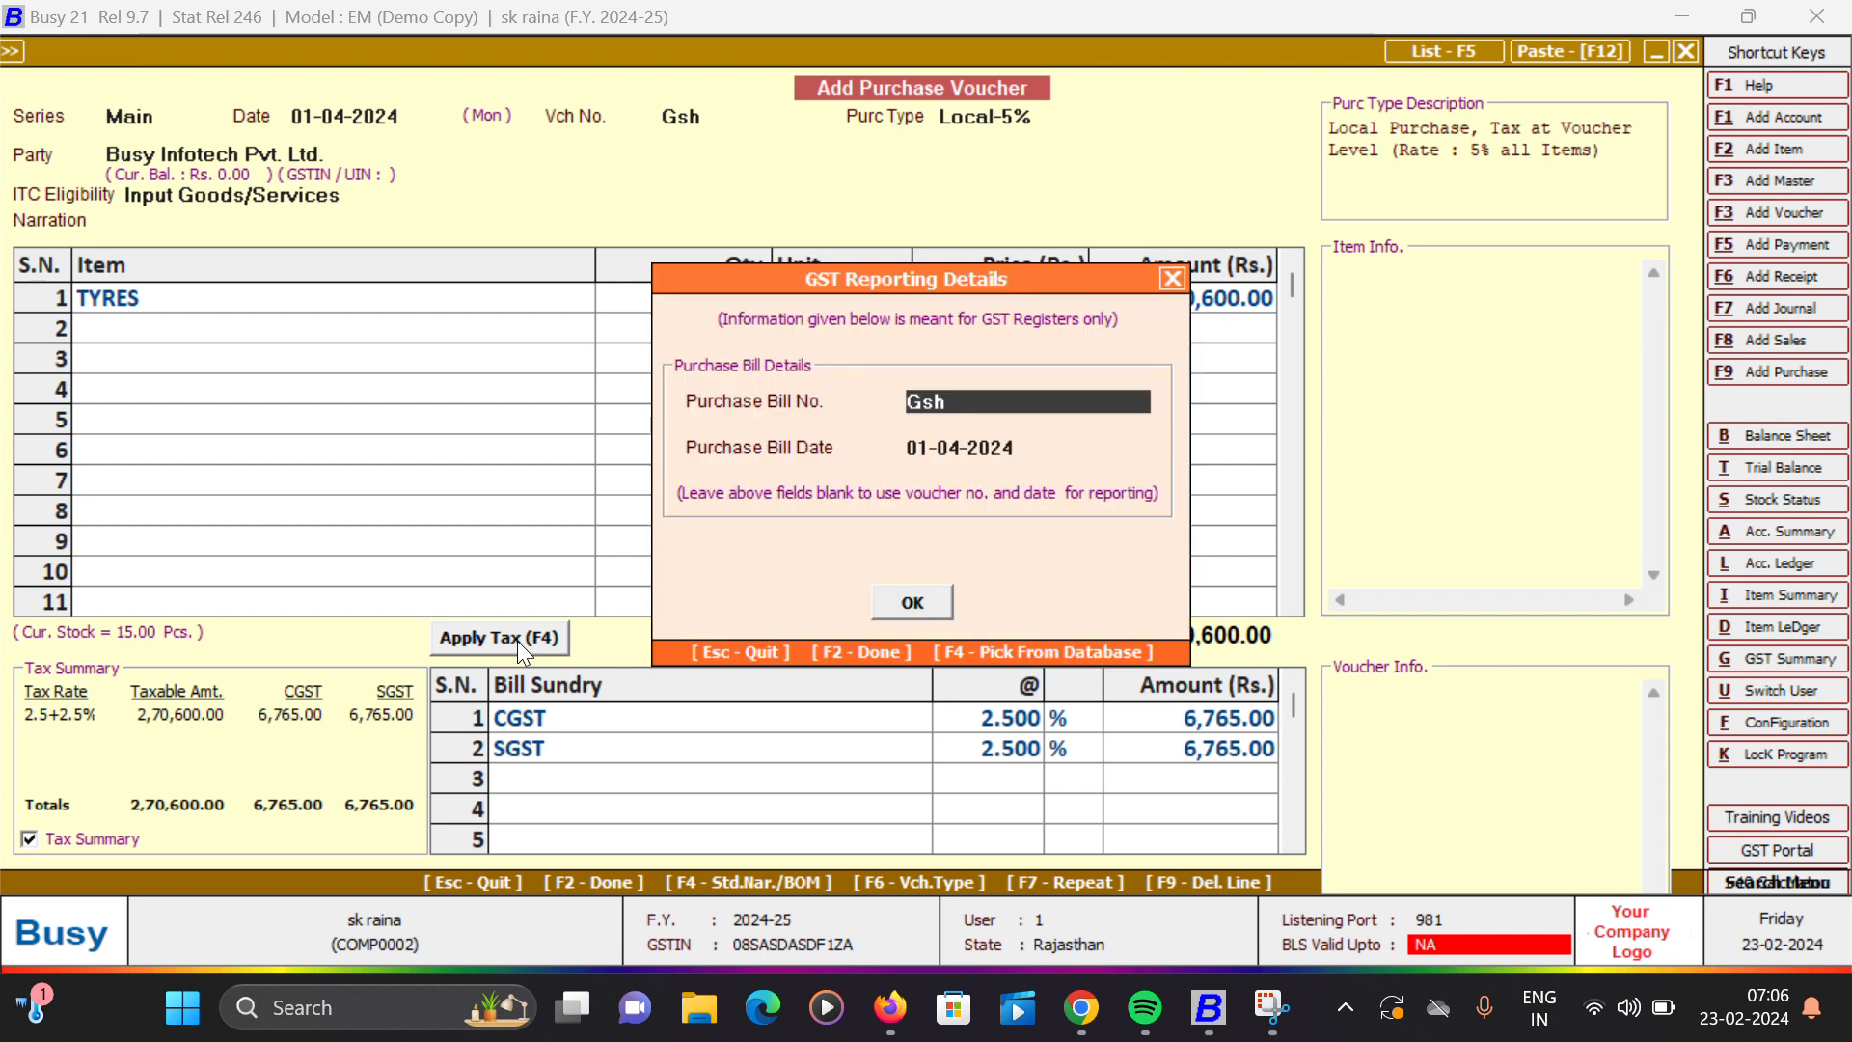
- Accept purchase bill number Gsh dated 01-04-2024, and keep BIKANER TRANSPORT with an e-way bill required in the transport details
key("Return")
key("Return")
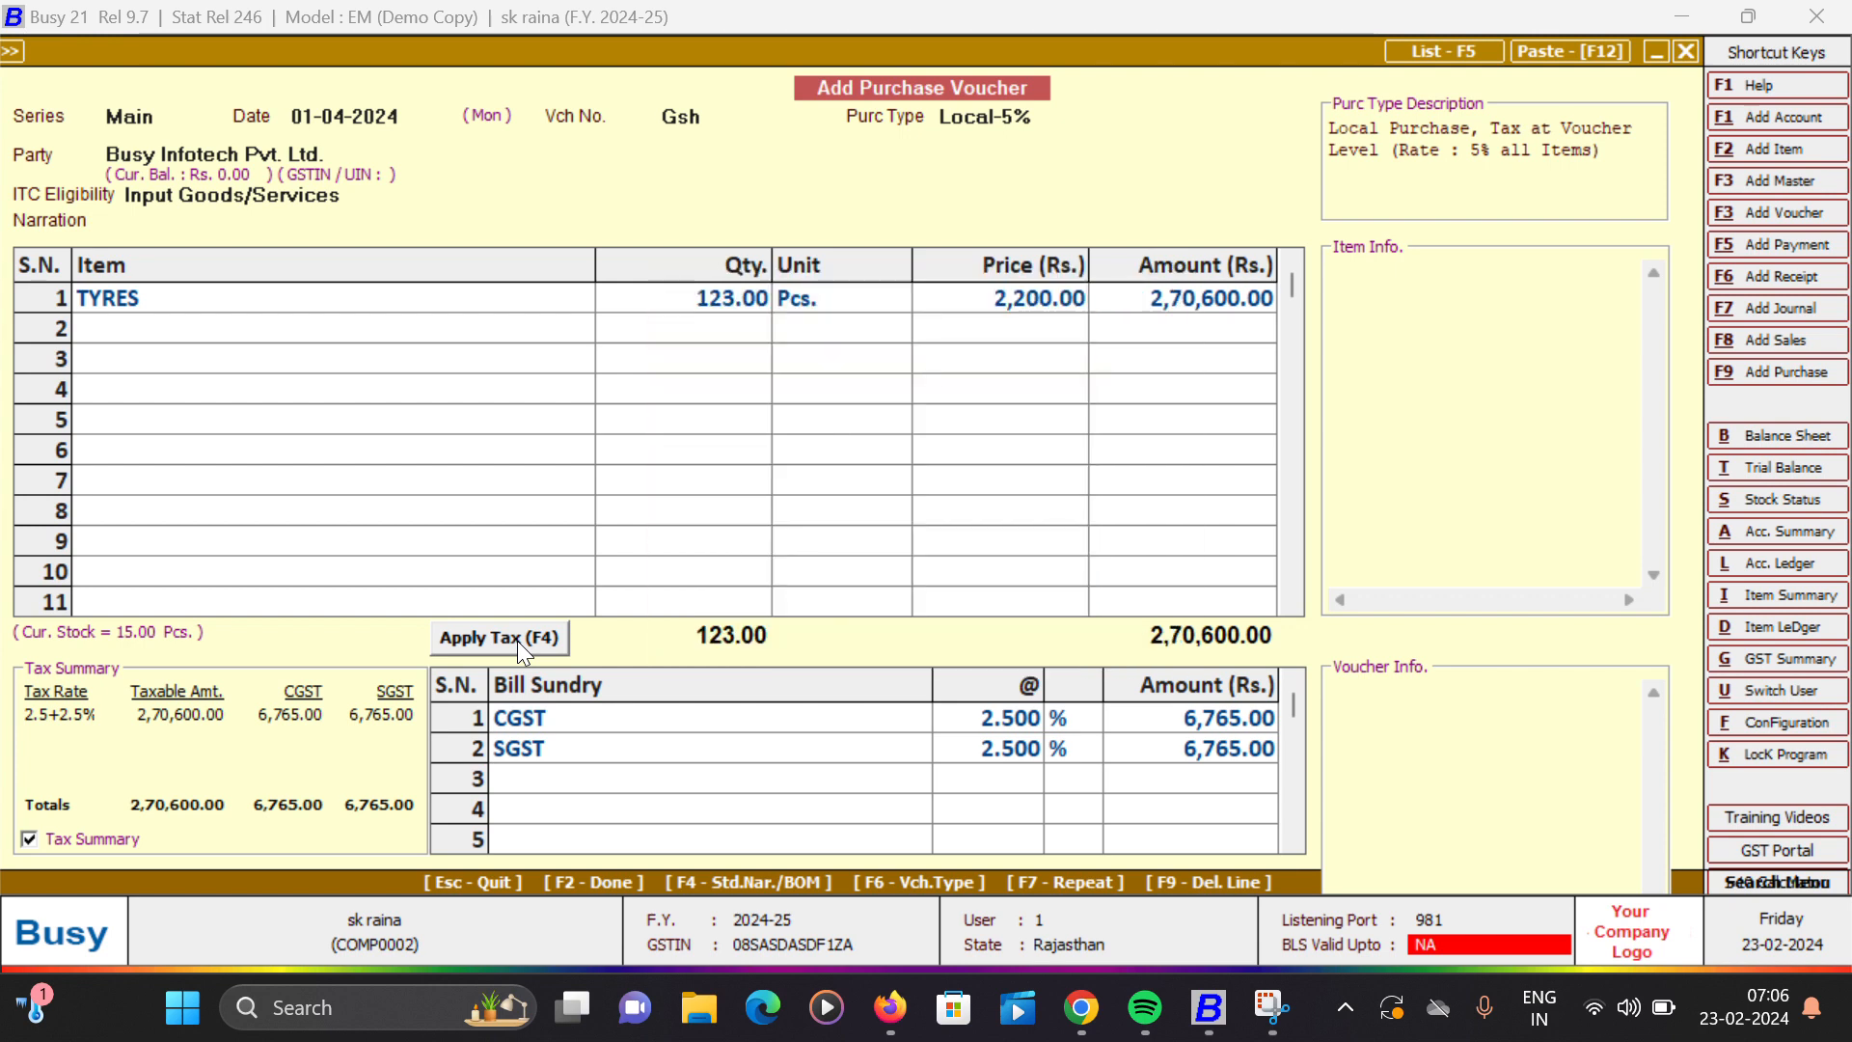
key("Return")
key("Return")
key("Return")
key("Return")
key("Return")
key("Return")
key("Return")
key("Return")
key("Return")
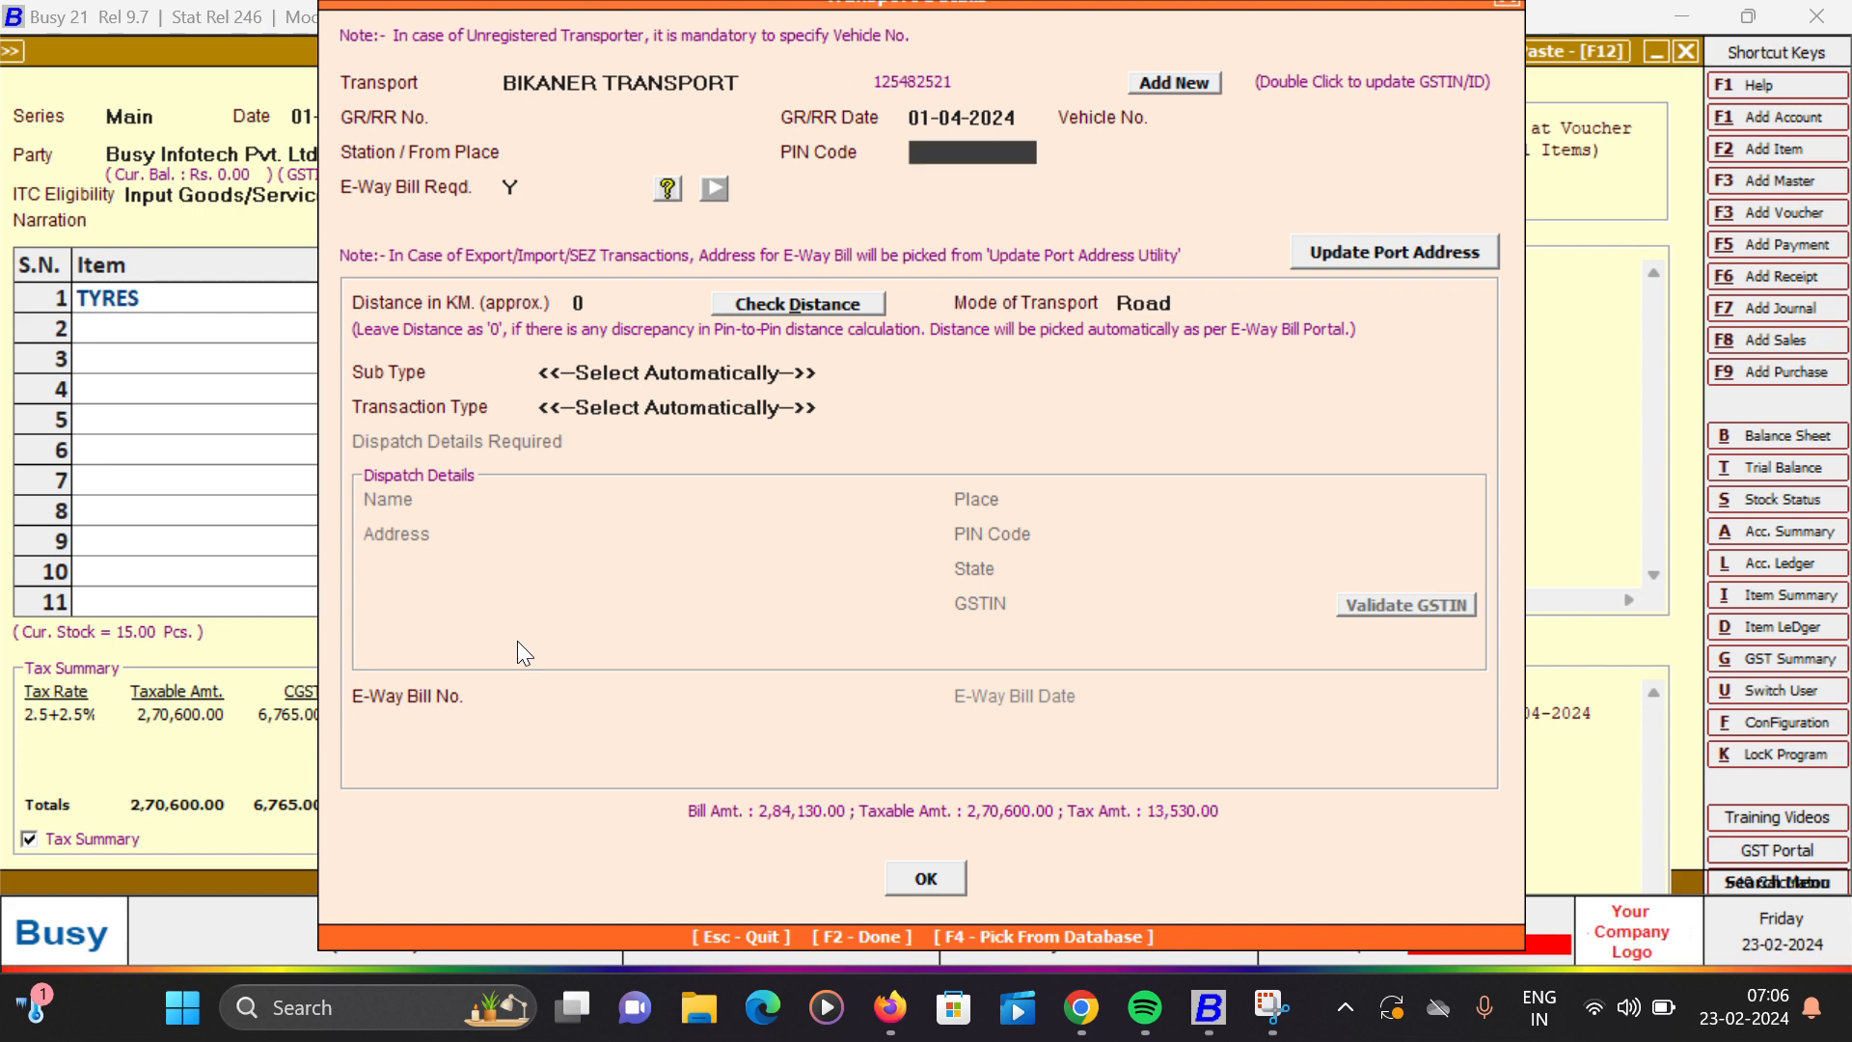
key("Return")
key("Return")
key("Return")
key("Return")
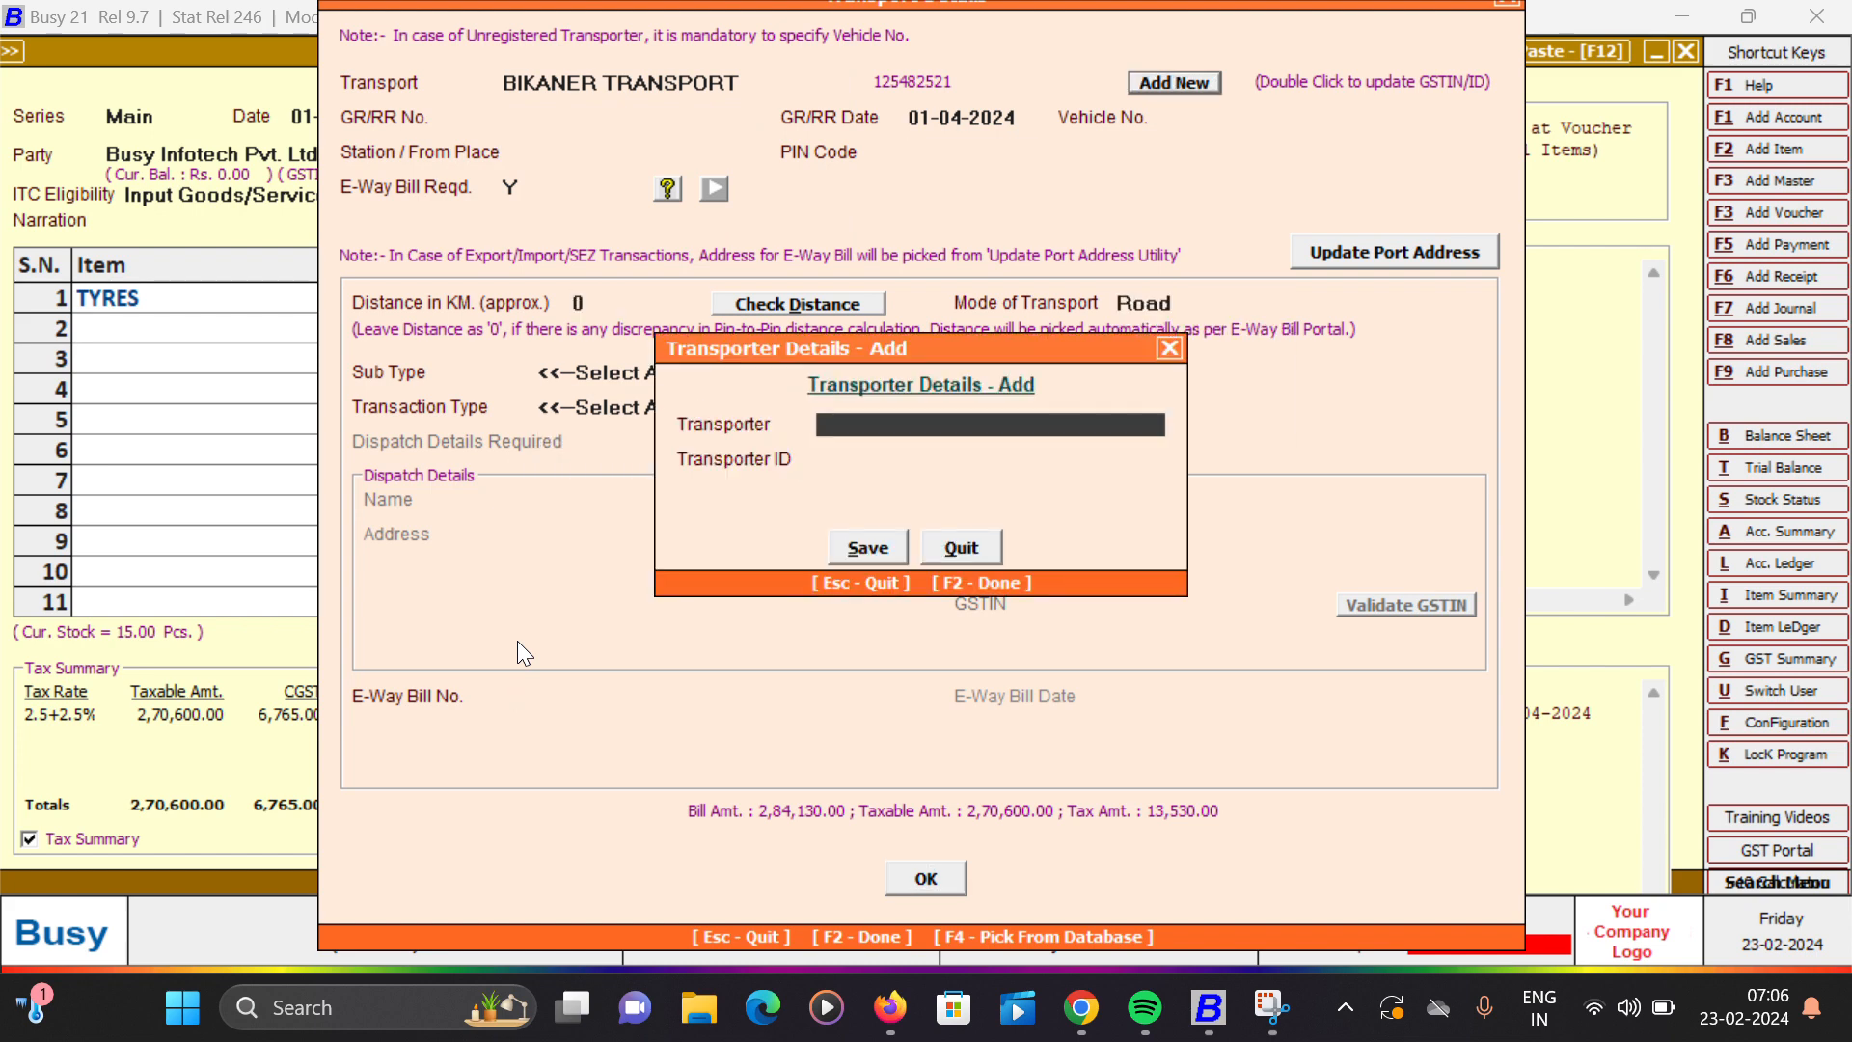
key("Escape")
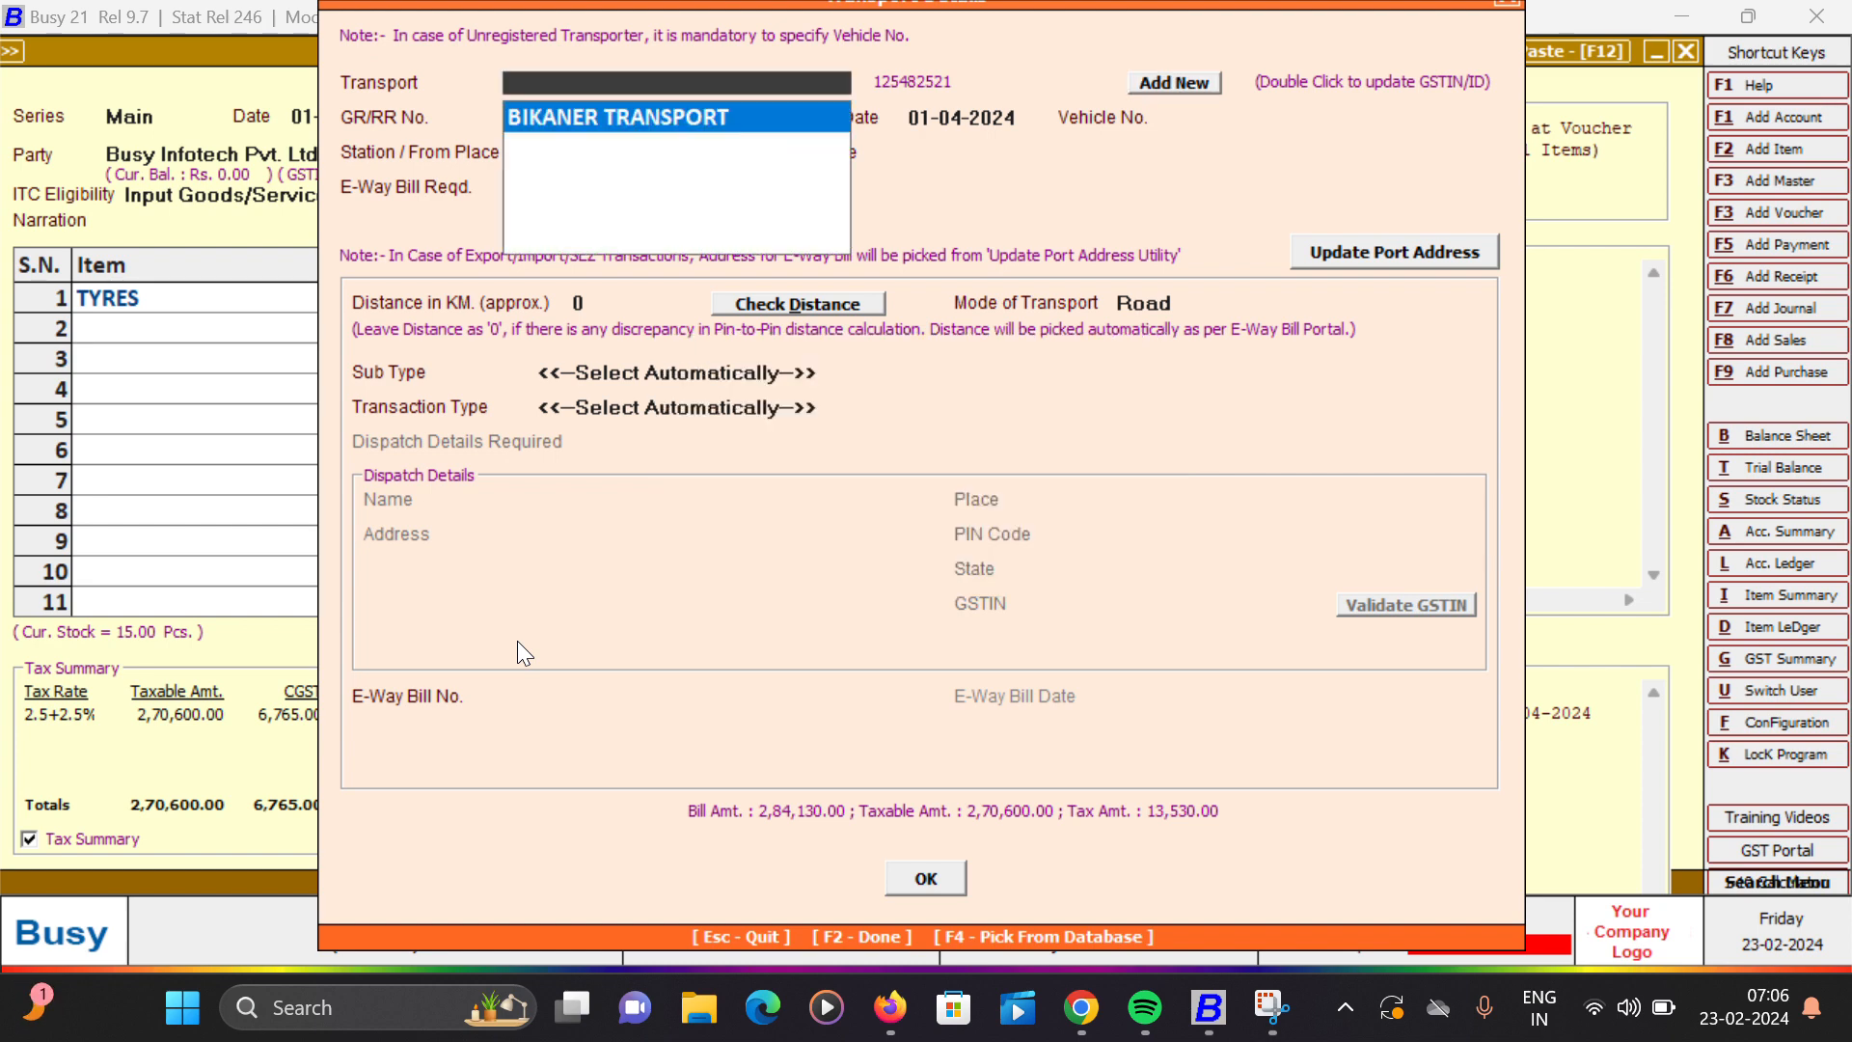
key("Return")
key("Return")
key("Return")
key("Return")
key("Return")
key("Return")
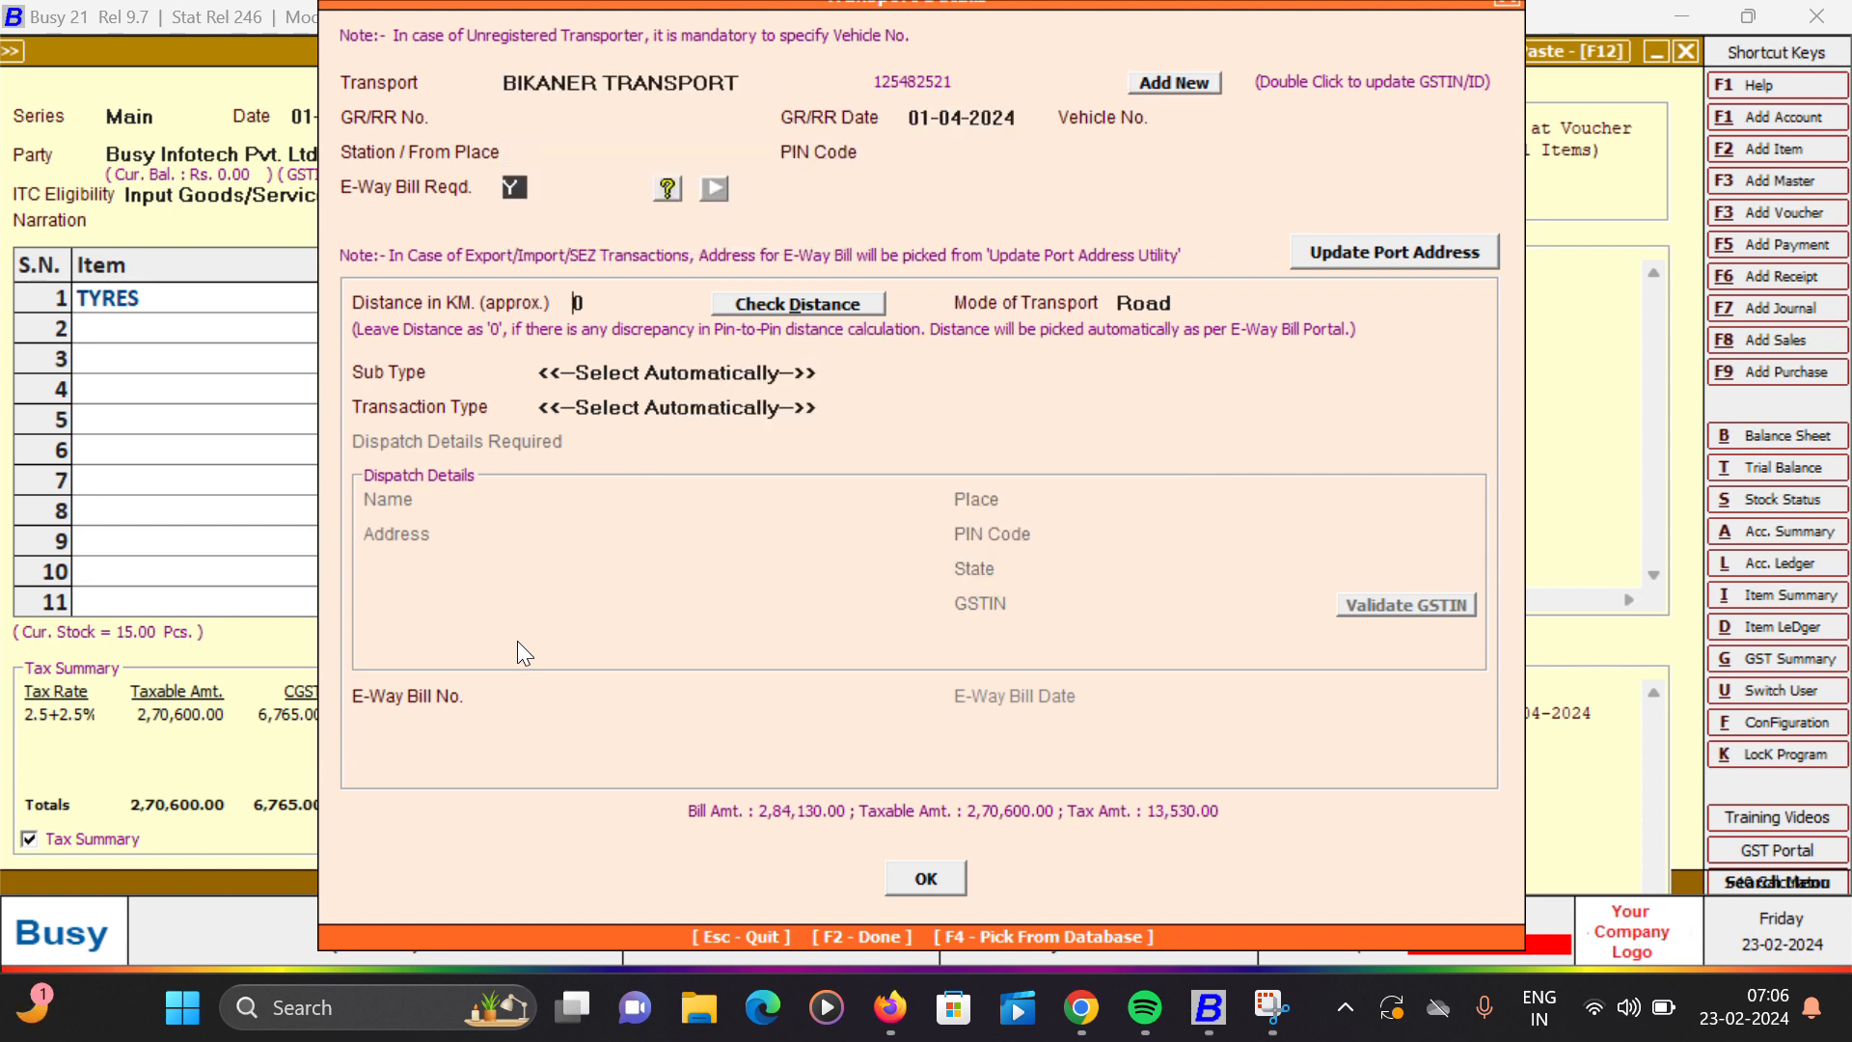
key("Return")
key("Return")
key("Return")
key("Return")
key("Return")
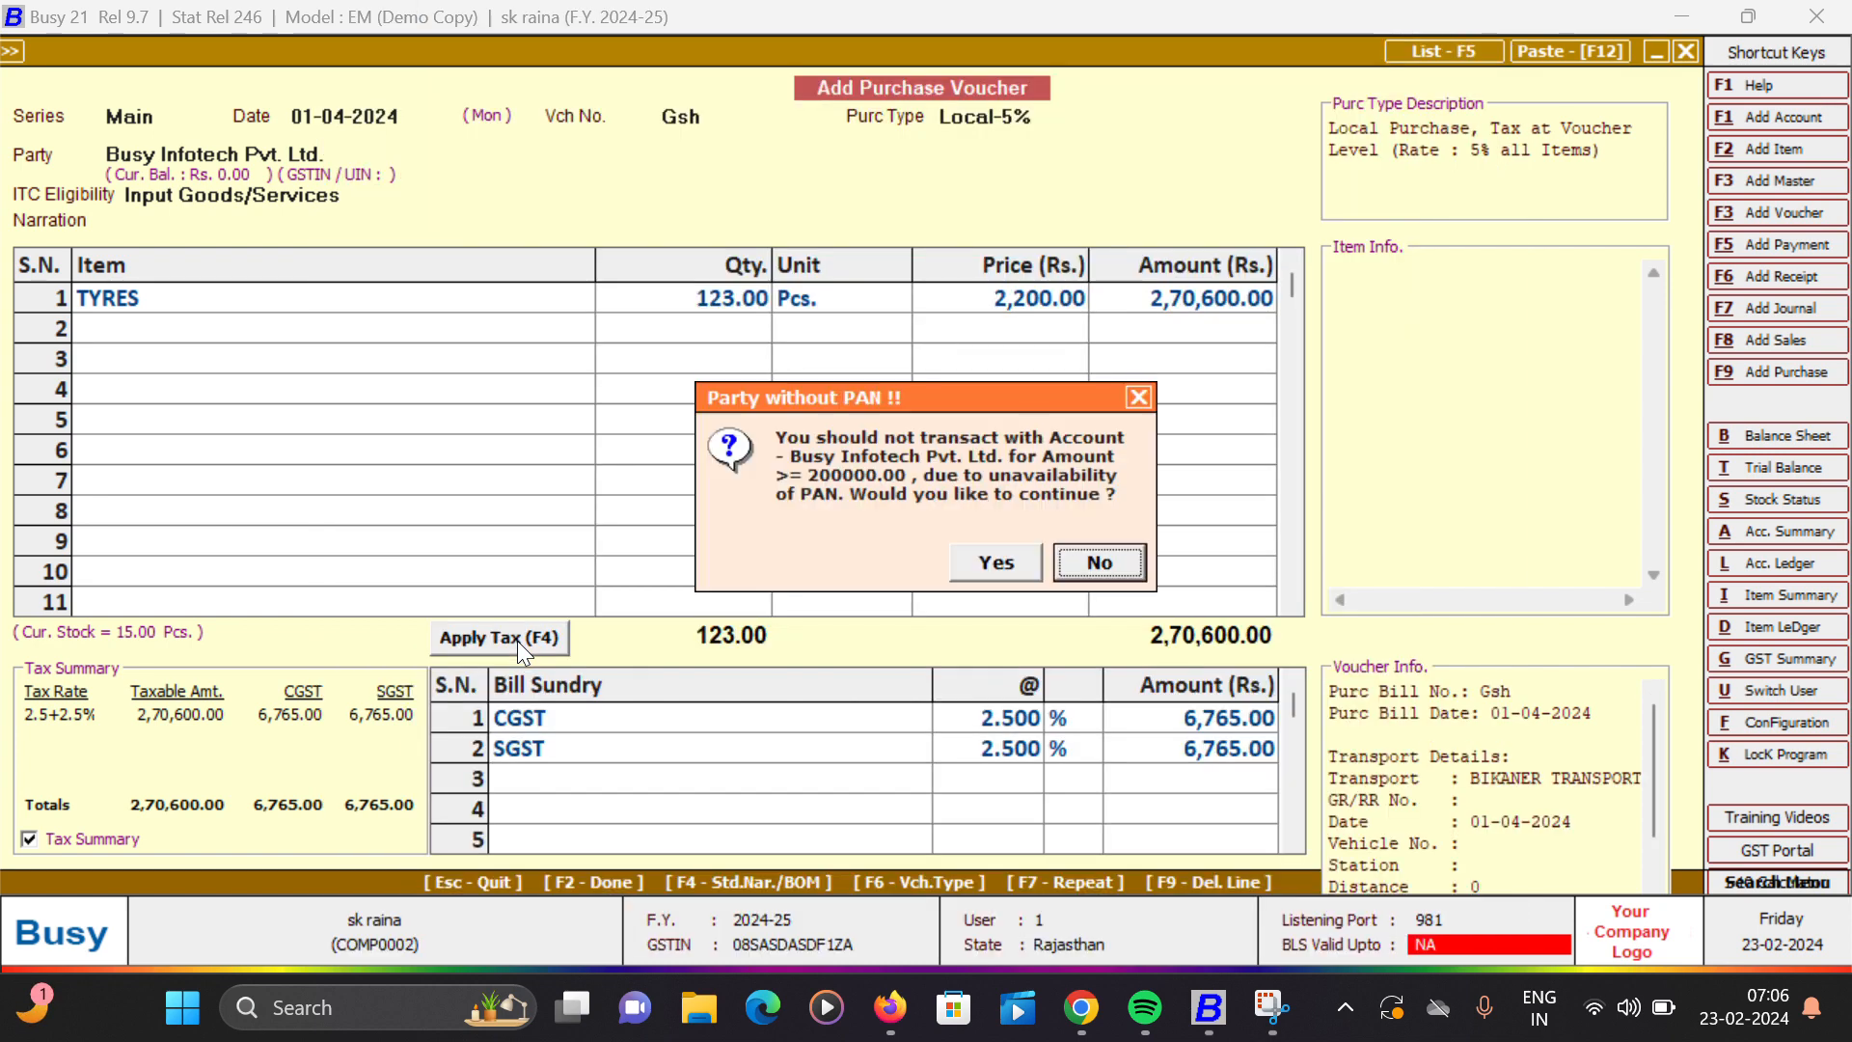
- Agree to continue with the party without PAN, save the purchase voucher and leave purchase entry
key("y")
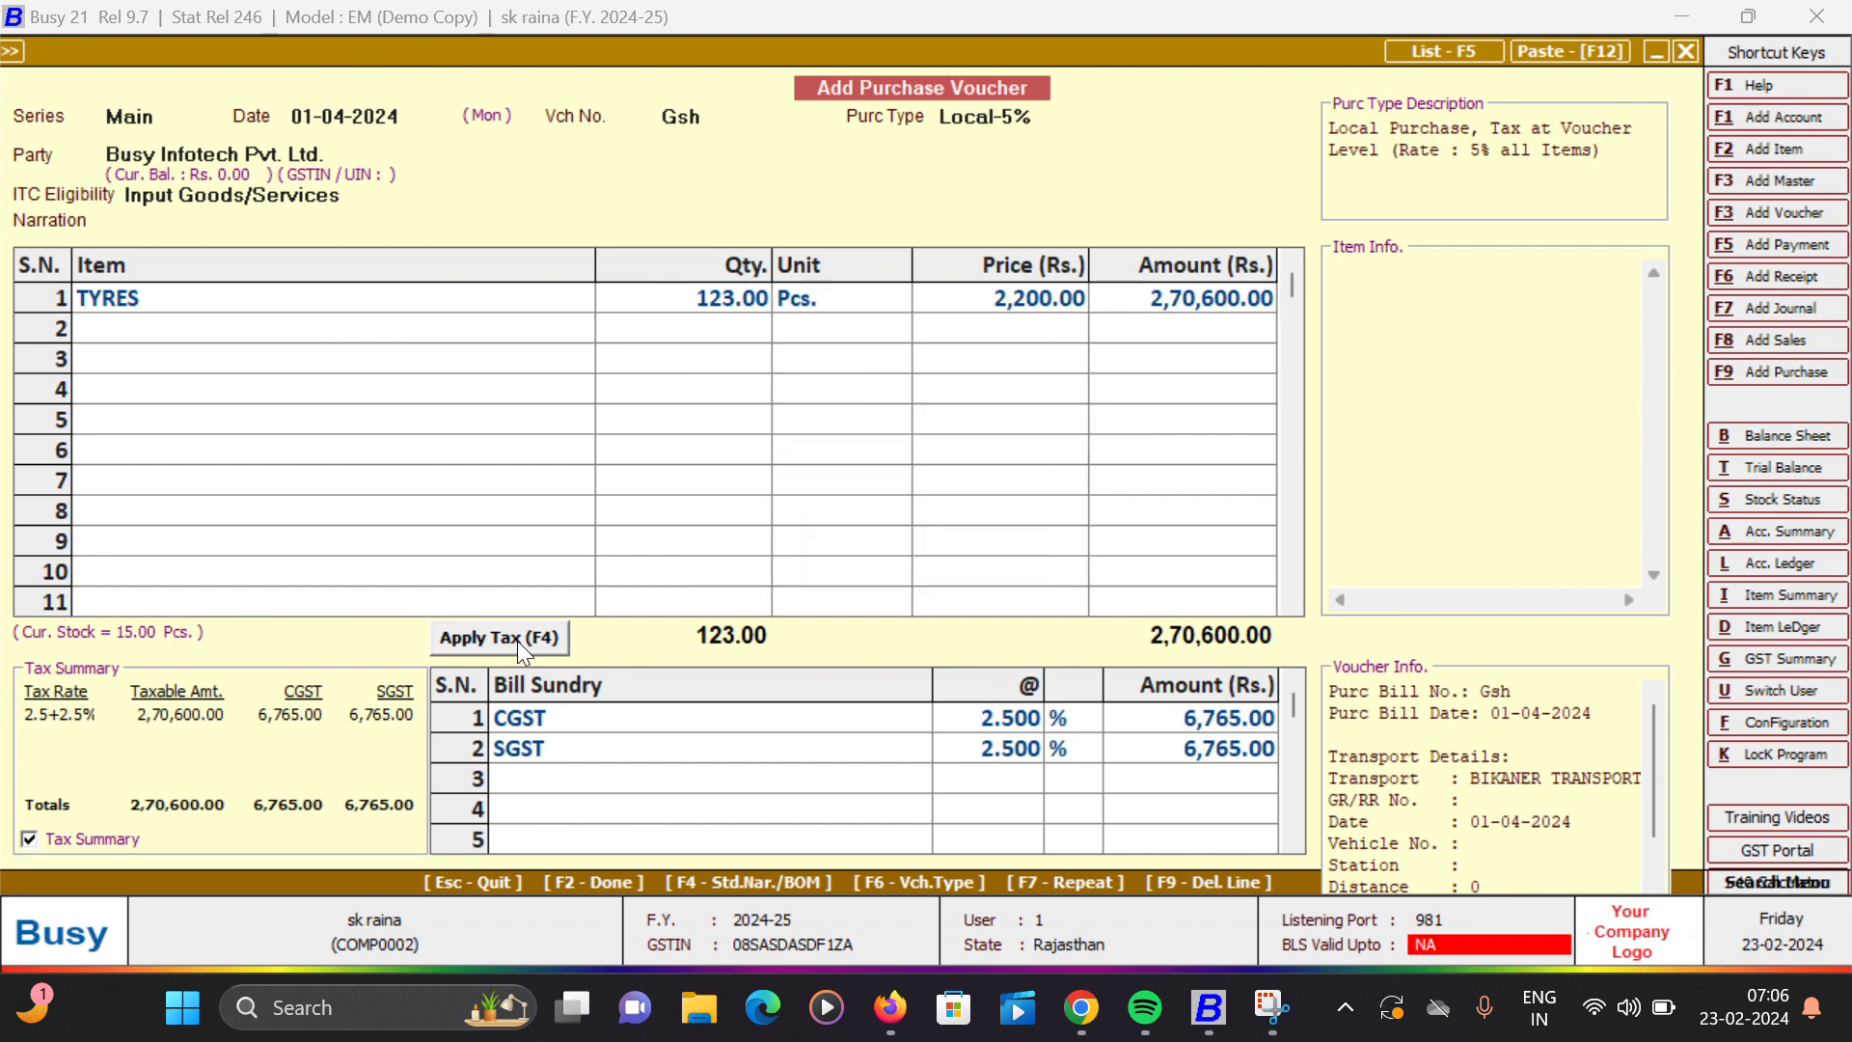
key("Return")
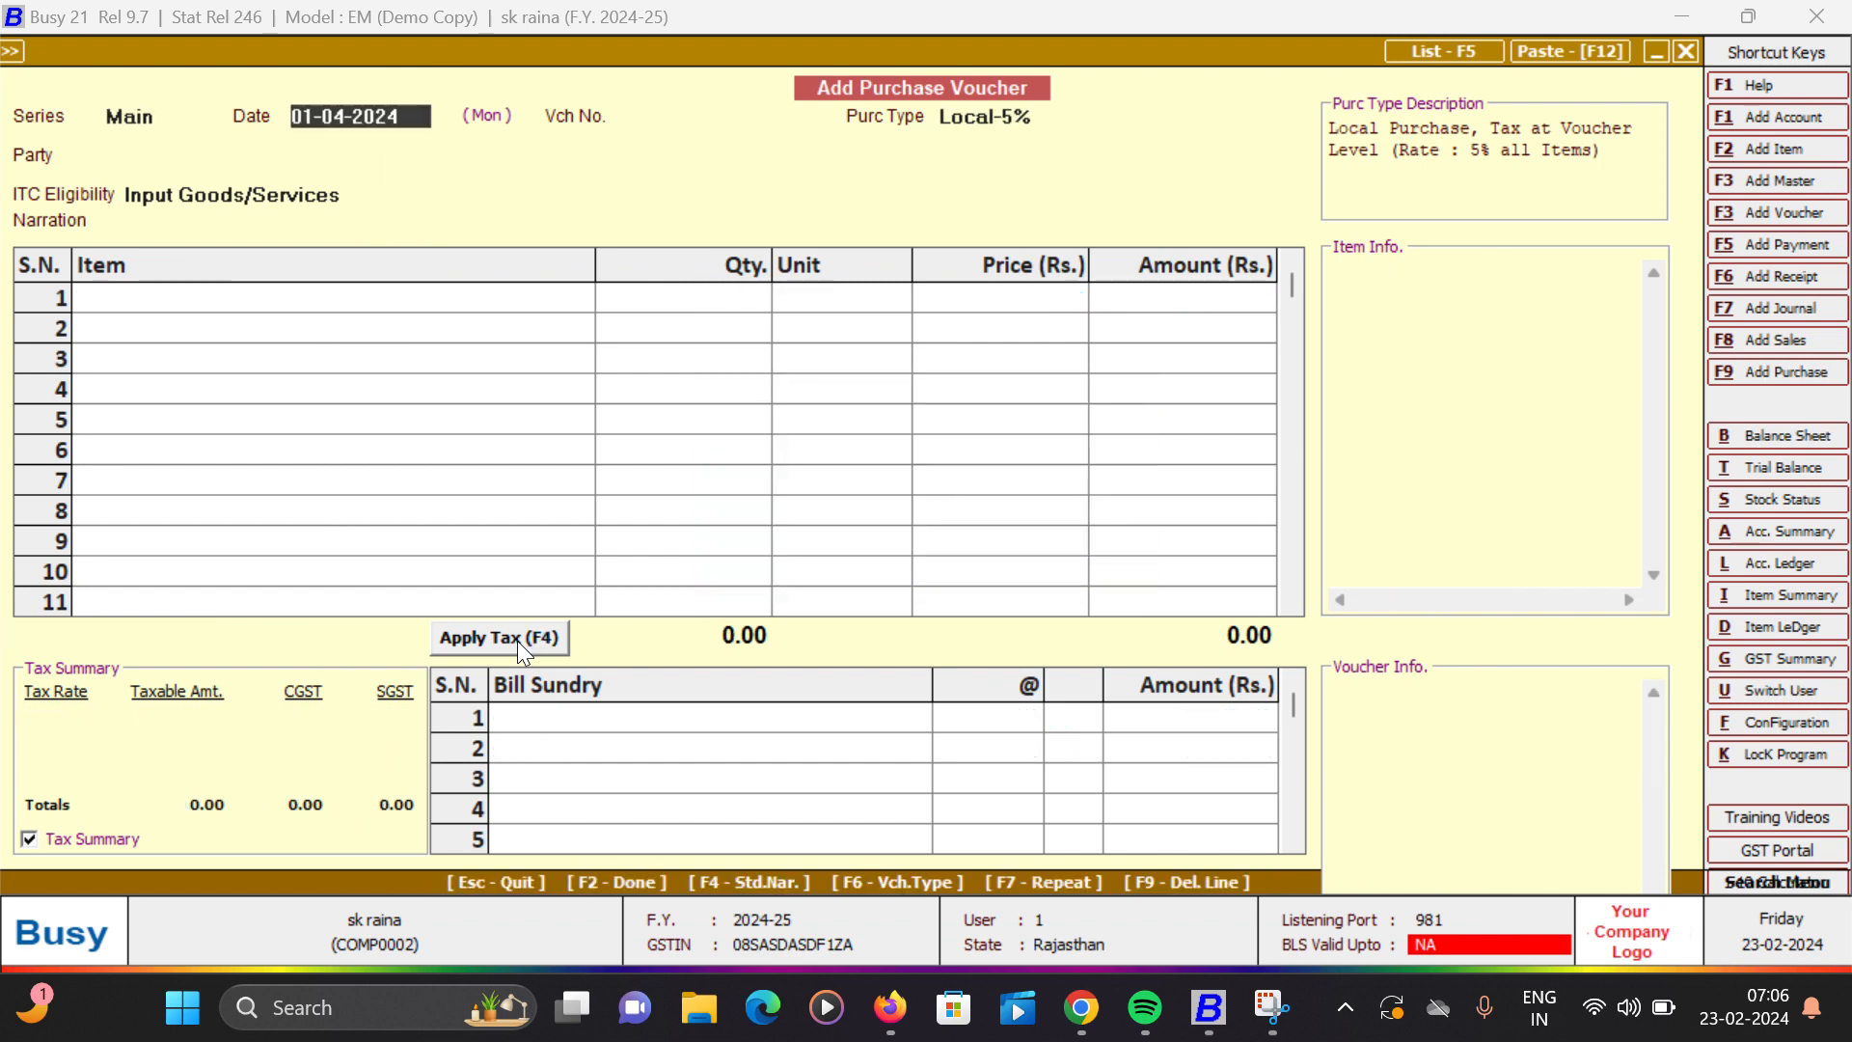
key("Escape")
key("y")
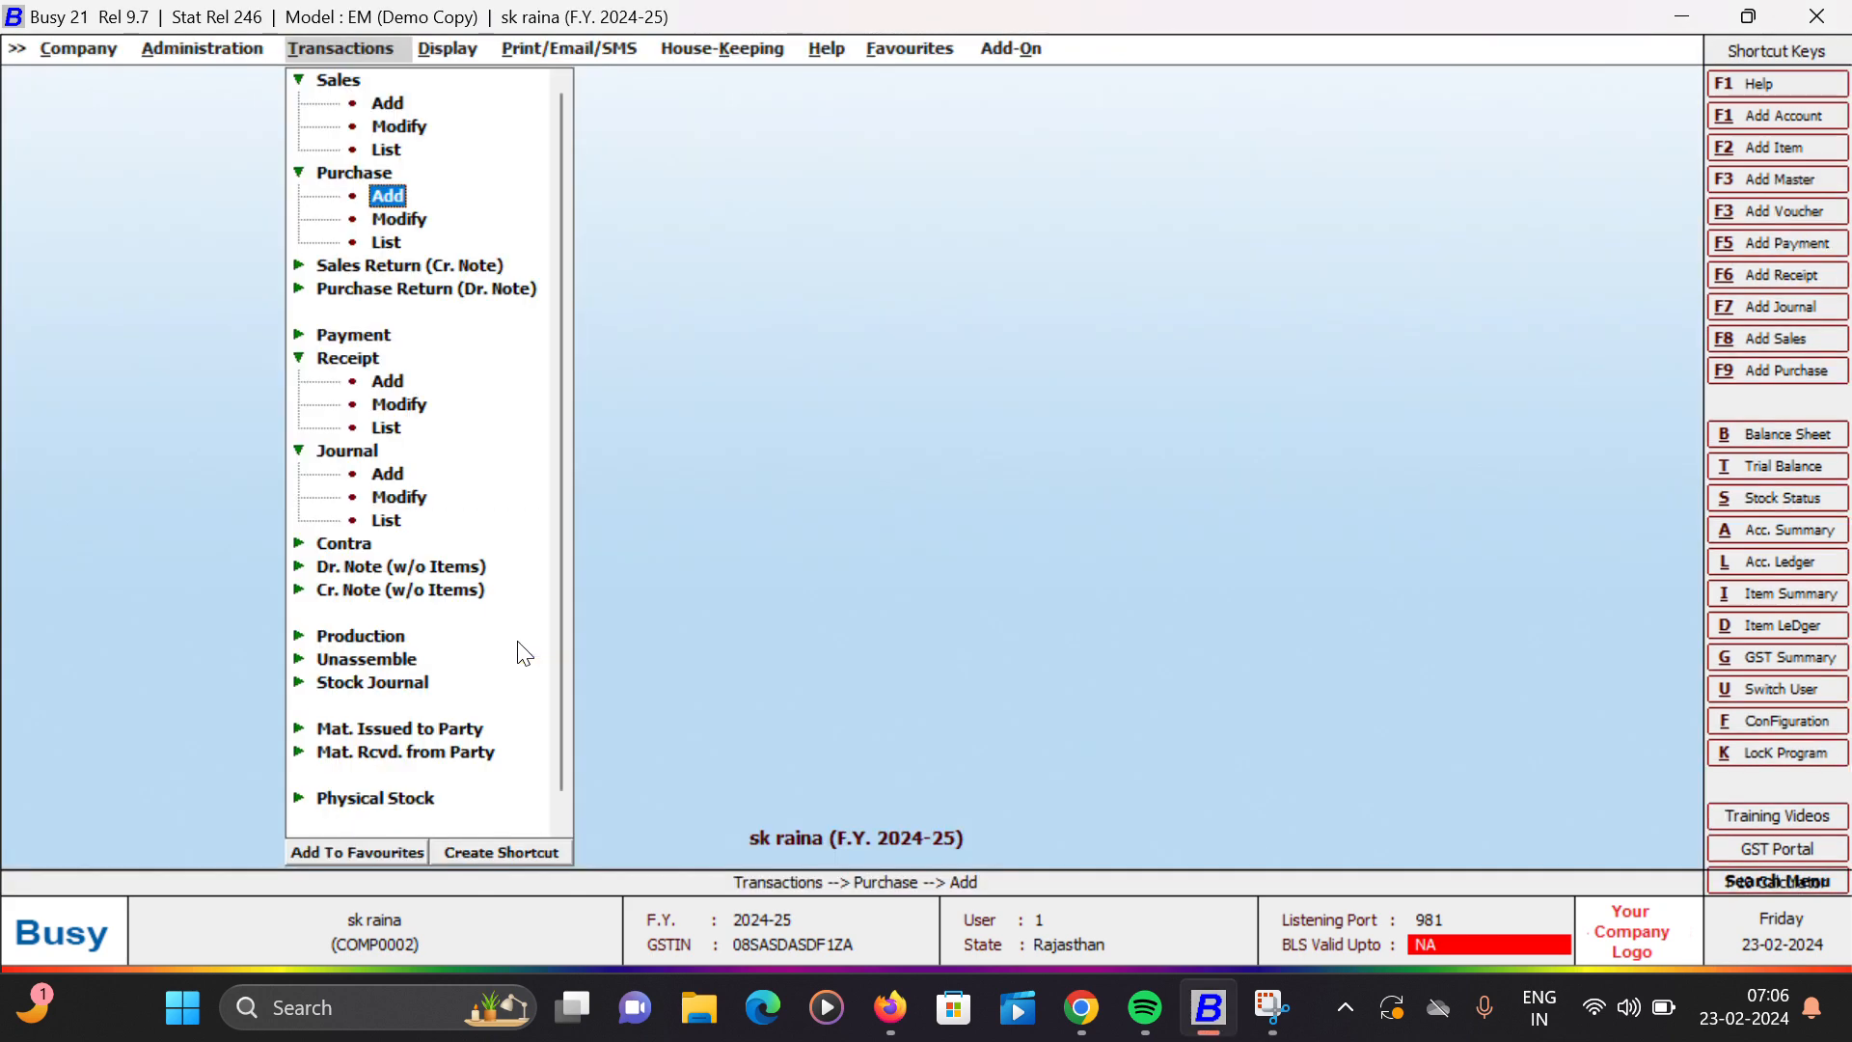
- Review the account ledger of Busy Infotech Pvt. Ltd. for 01-04-2024 to 02-04-2024 and close it
key("Return")
key("alt+l")
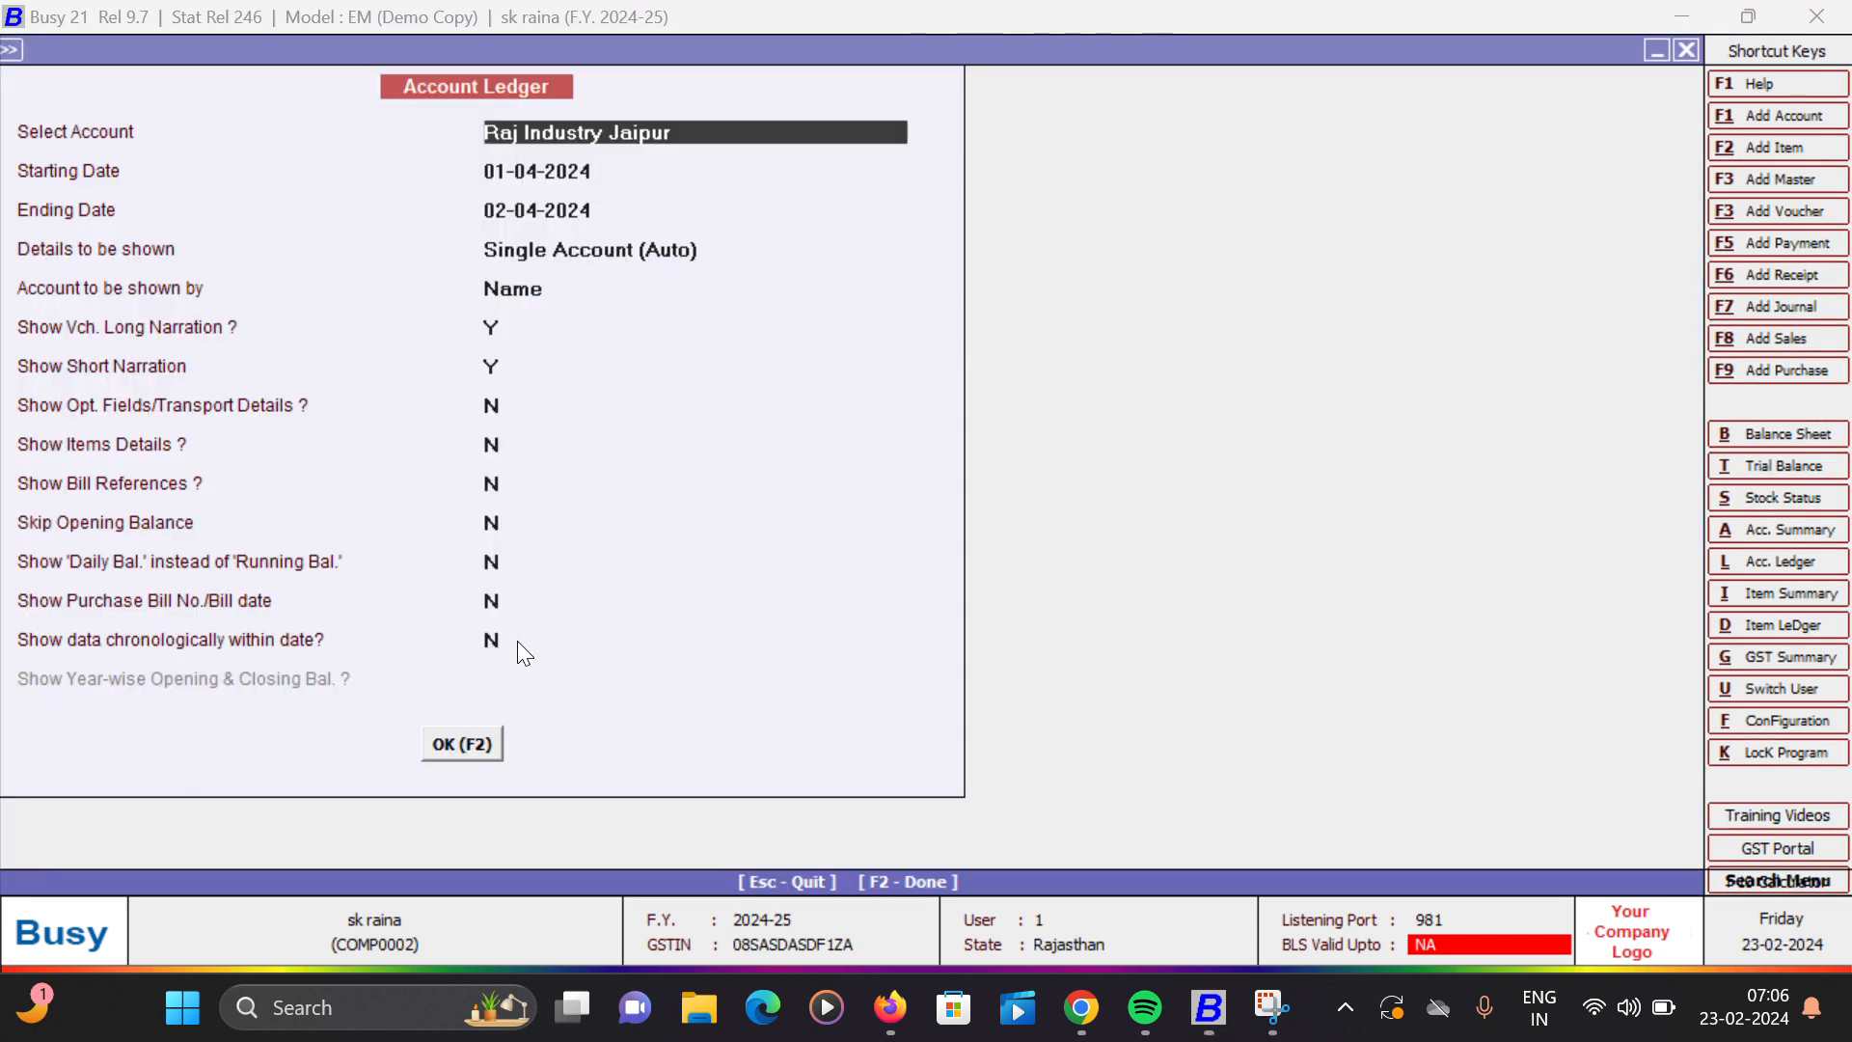
type("b")
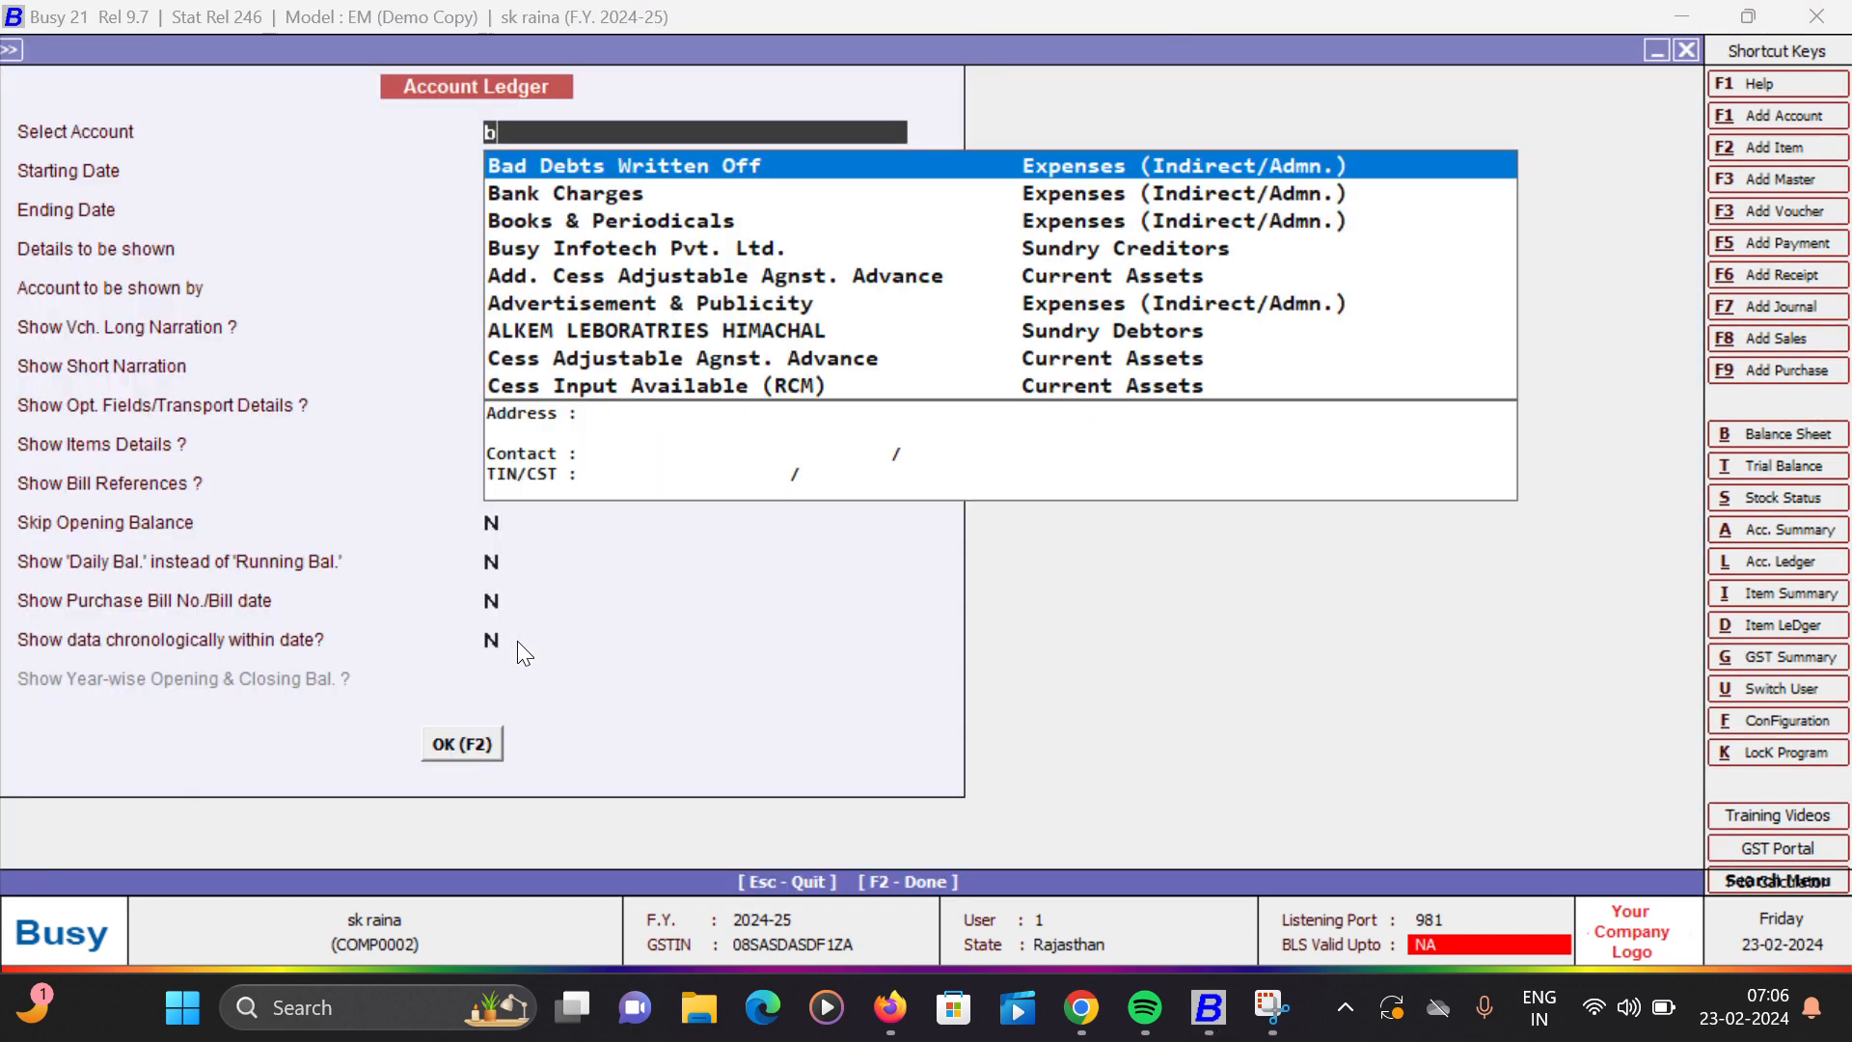
type("us")
key("Return")
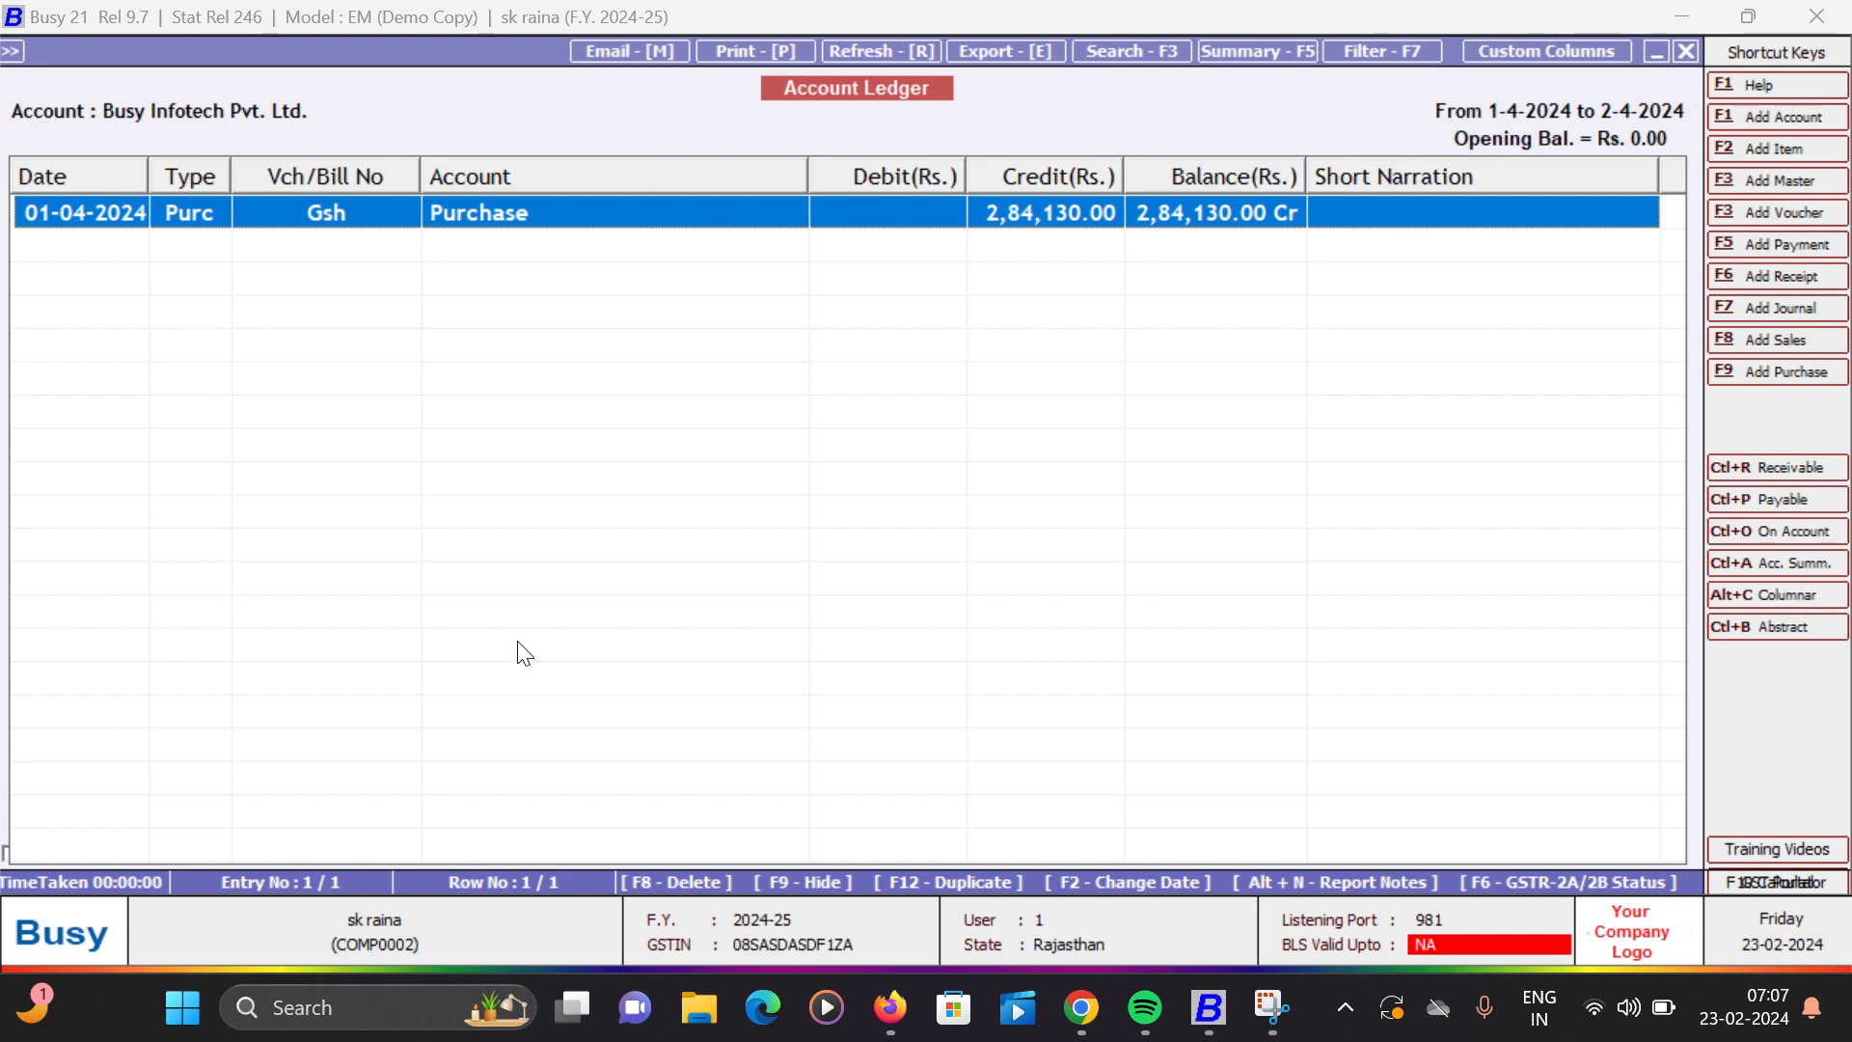
key("Escape")
key("Escape")
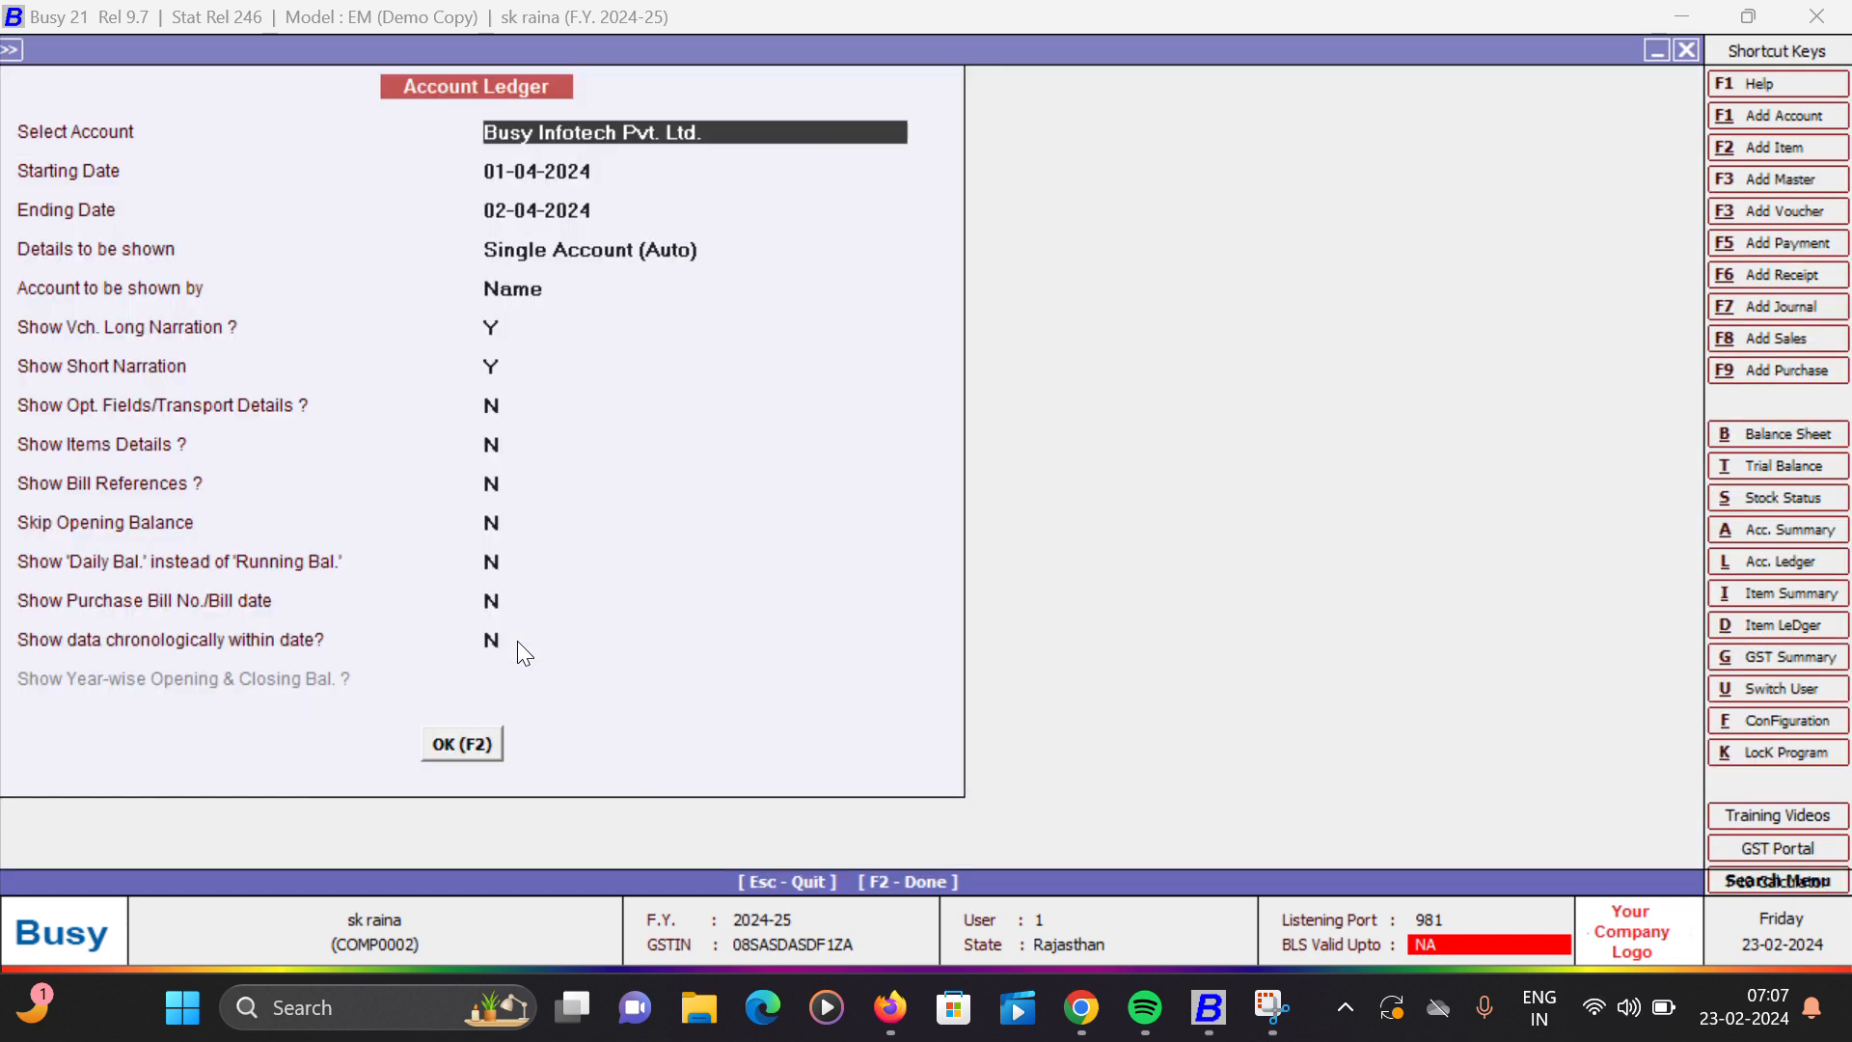
- Start a new journal voucher dated 02-04-2024 with GST nature Not Applicable and a debit entry on its first line
key("Down")
key("Down")
key("Down")
key("Down")
key("Down")
key("Down")
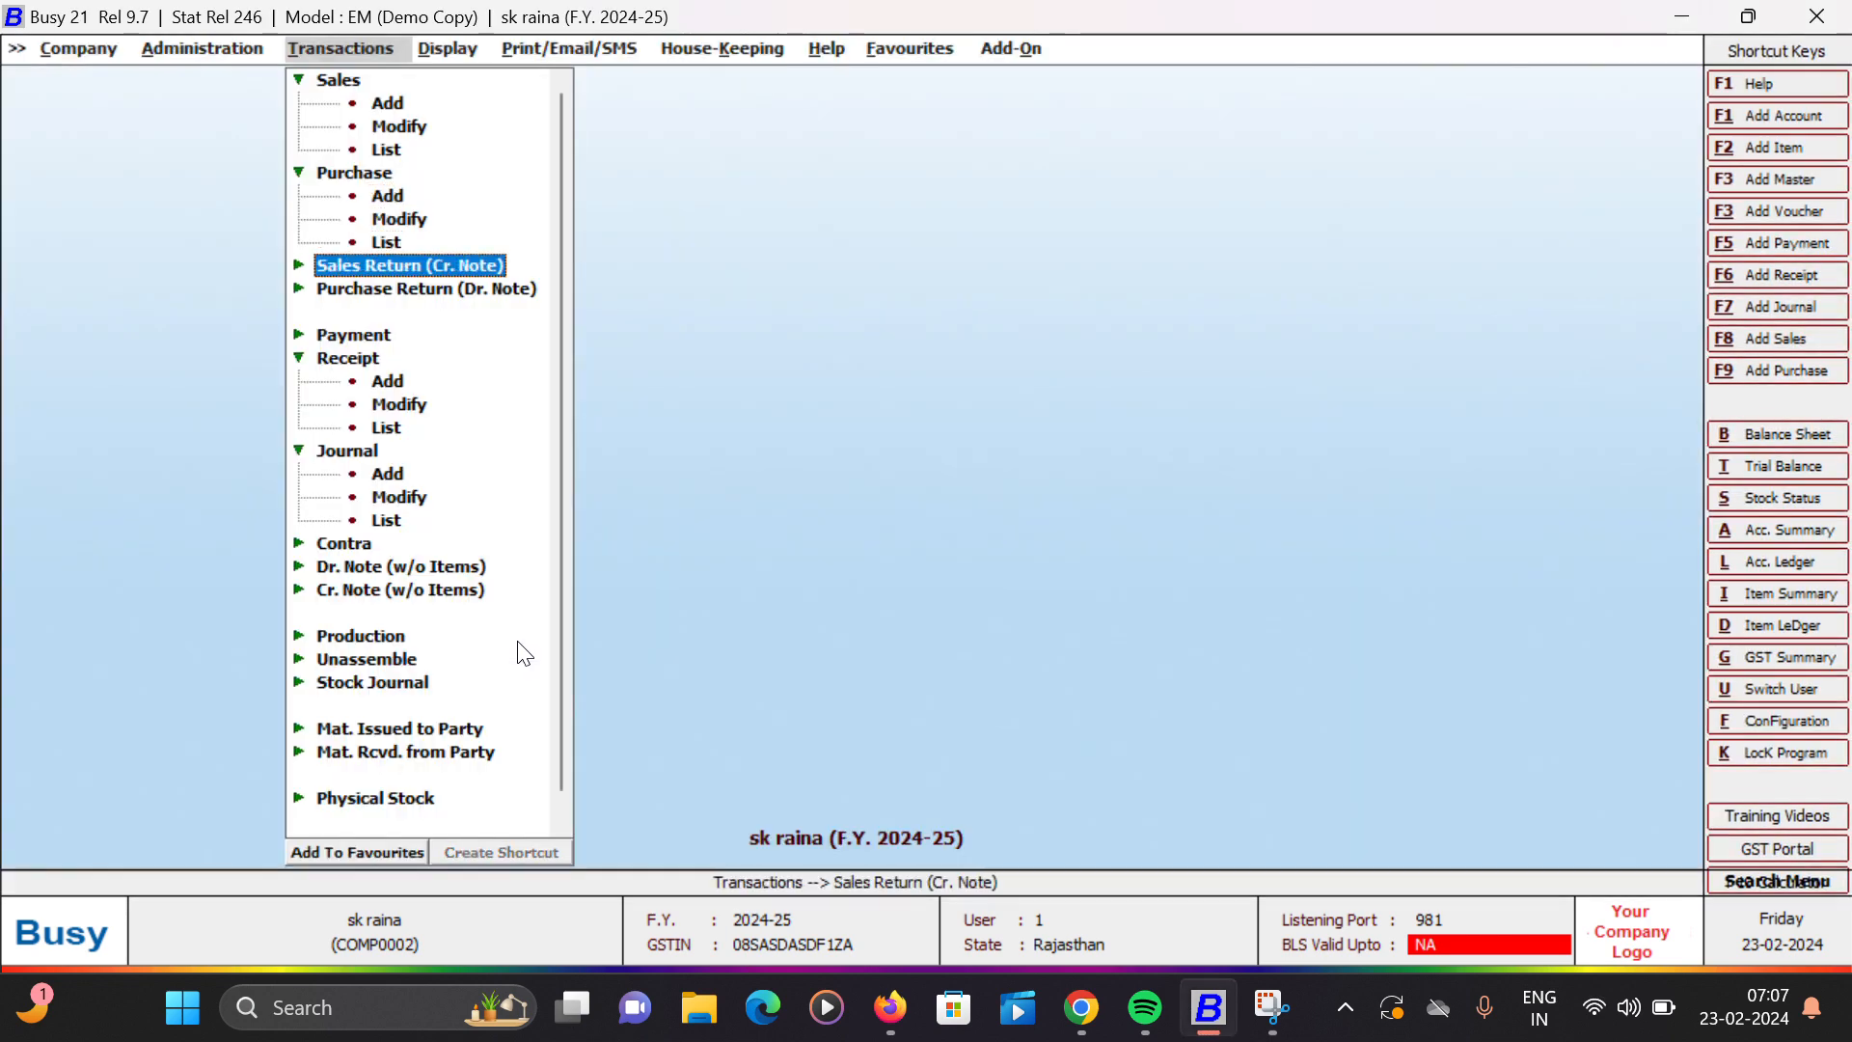
key("Down")
key("Down")
key("Down")
key("Down")
key("Down")
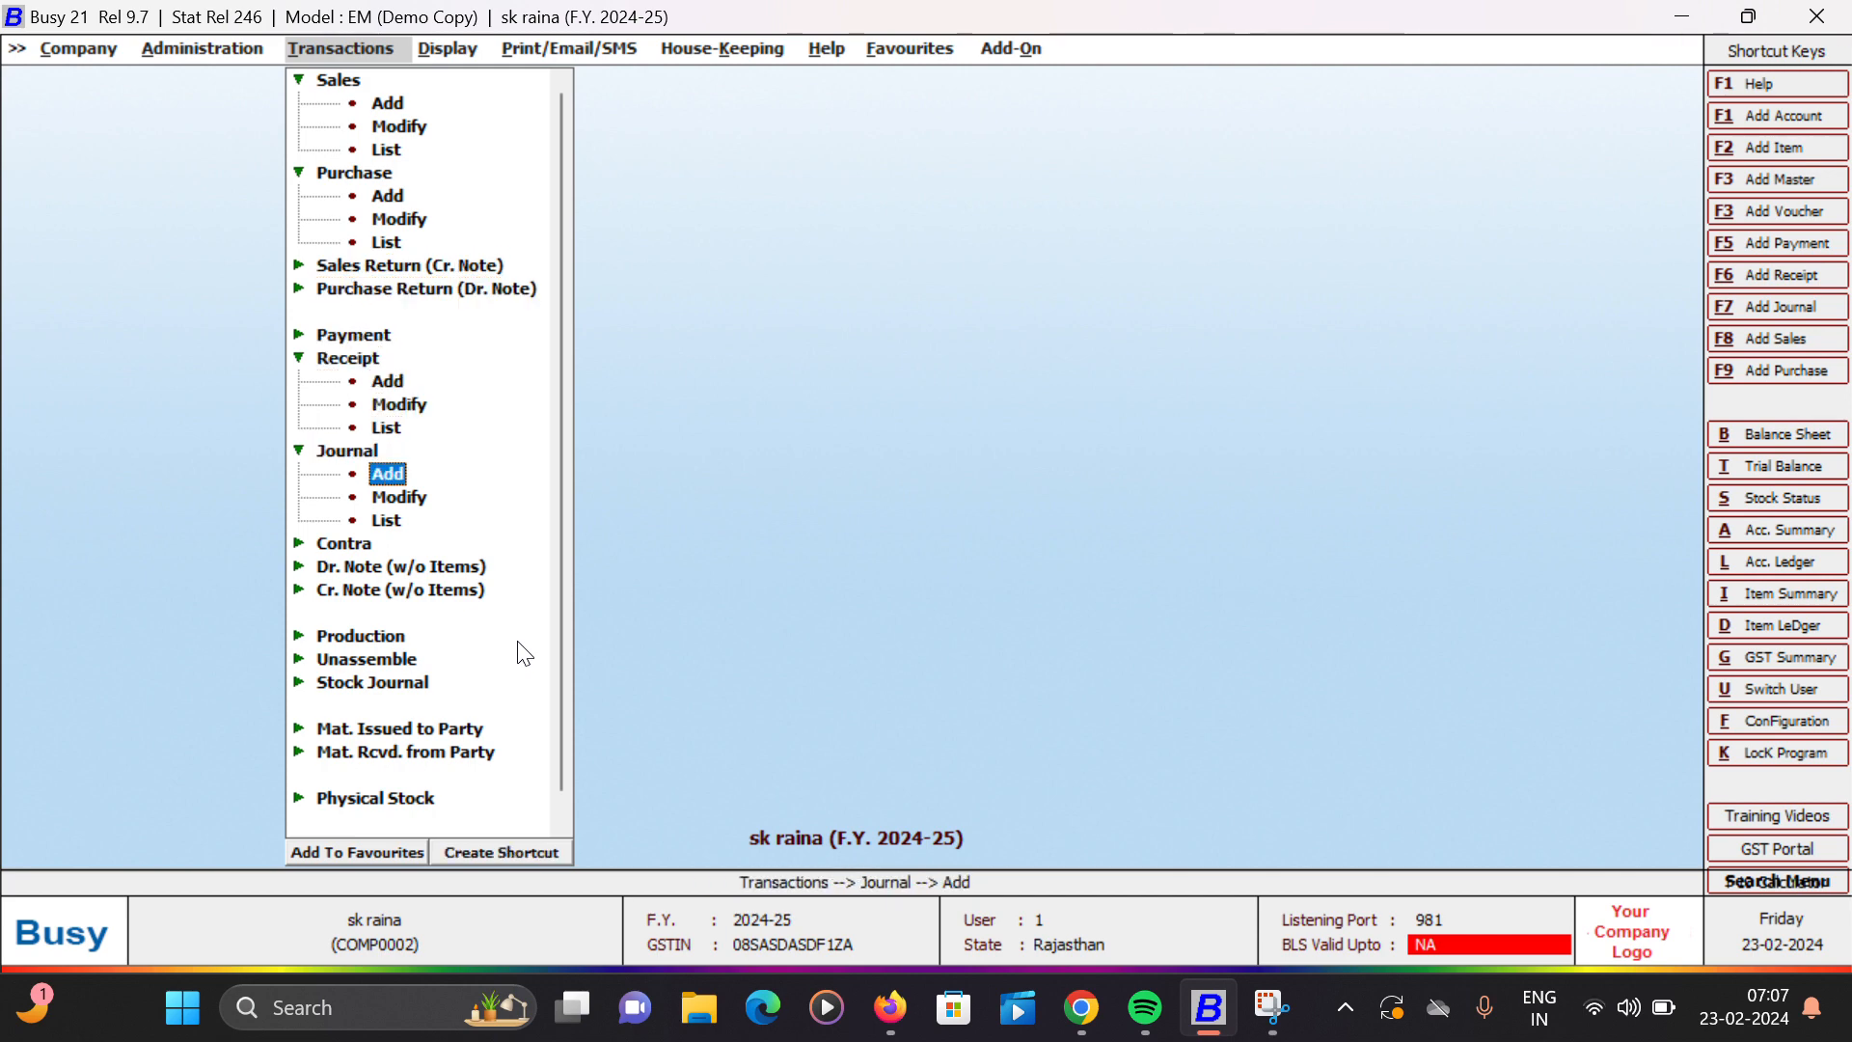
key("Return")
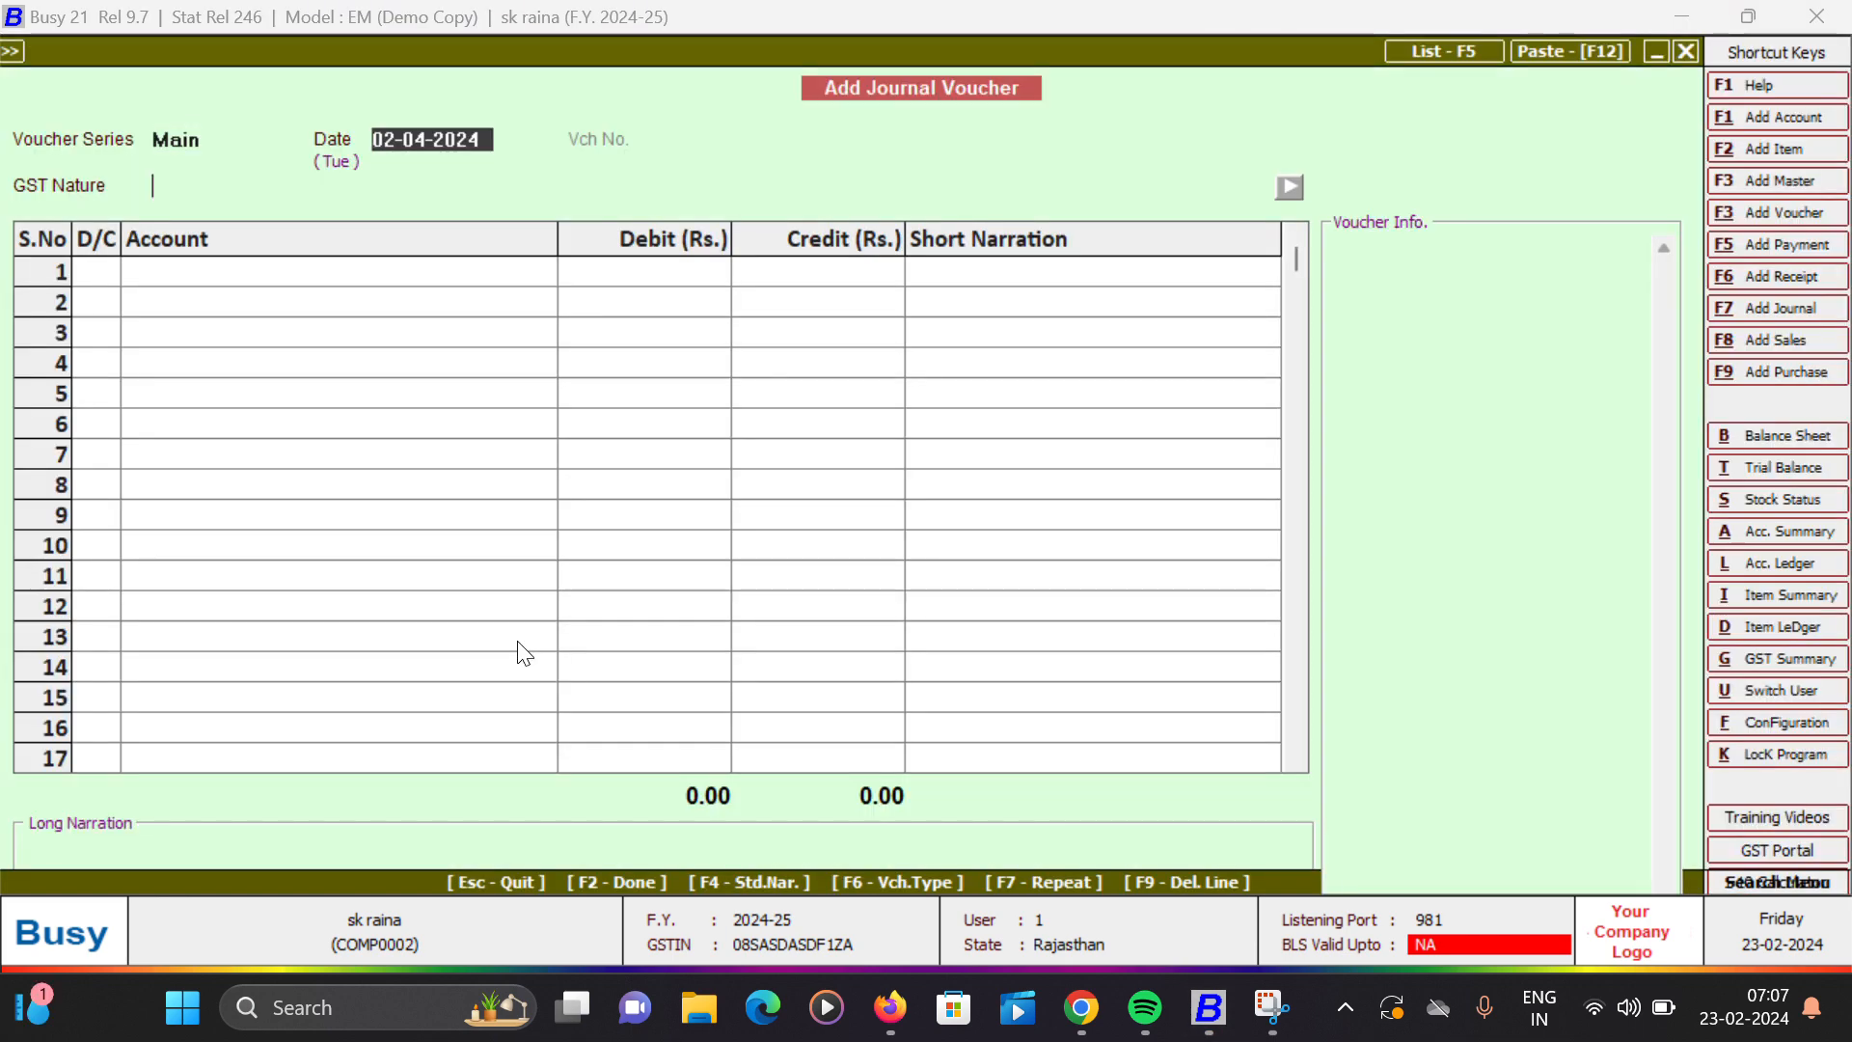
key("Return")
key("Return")
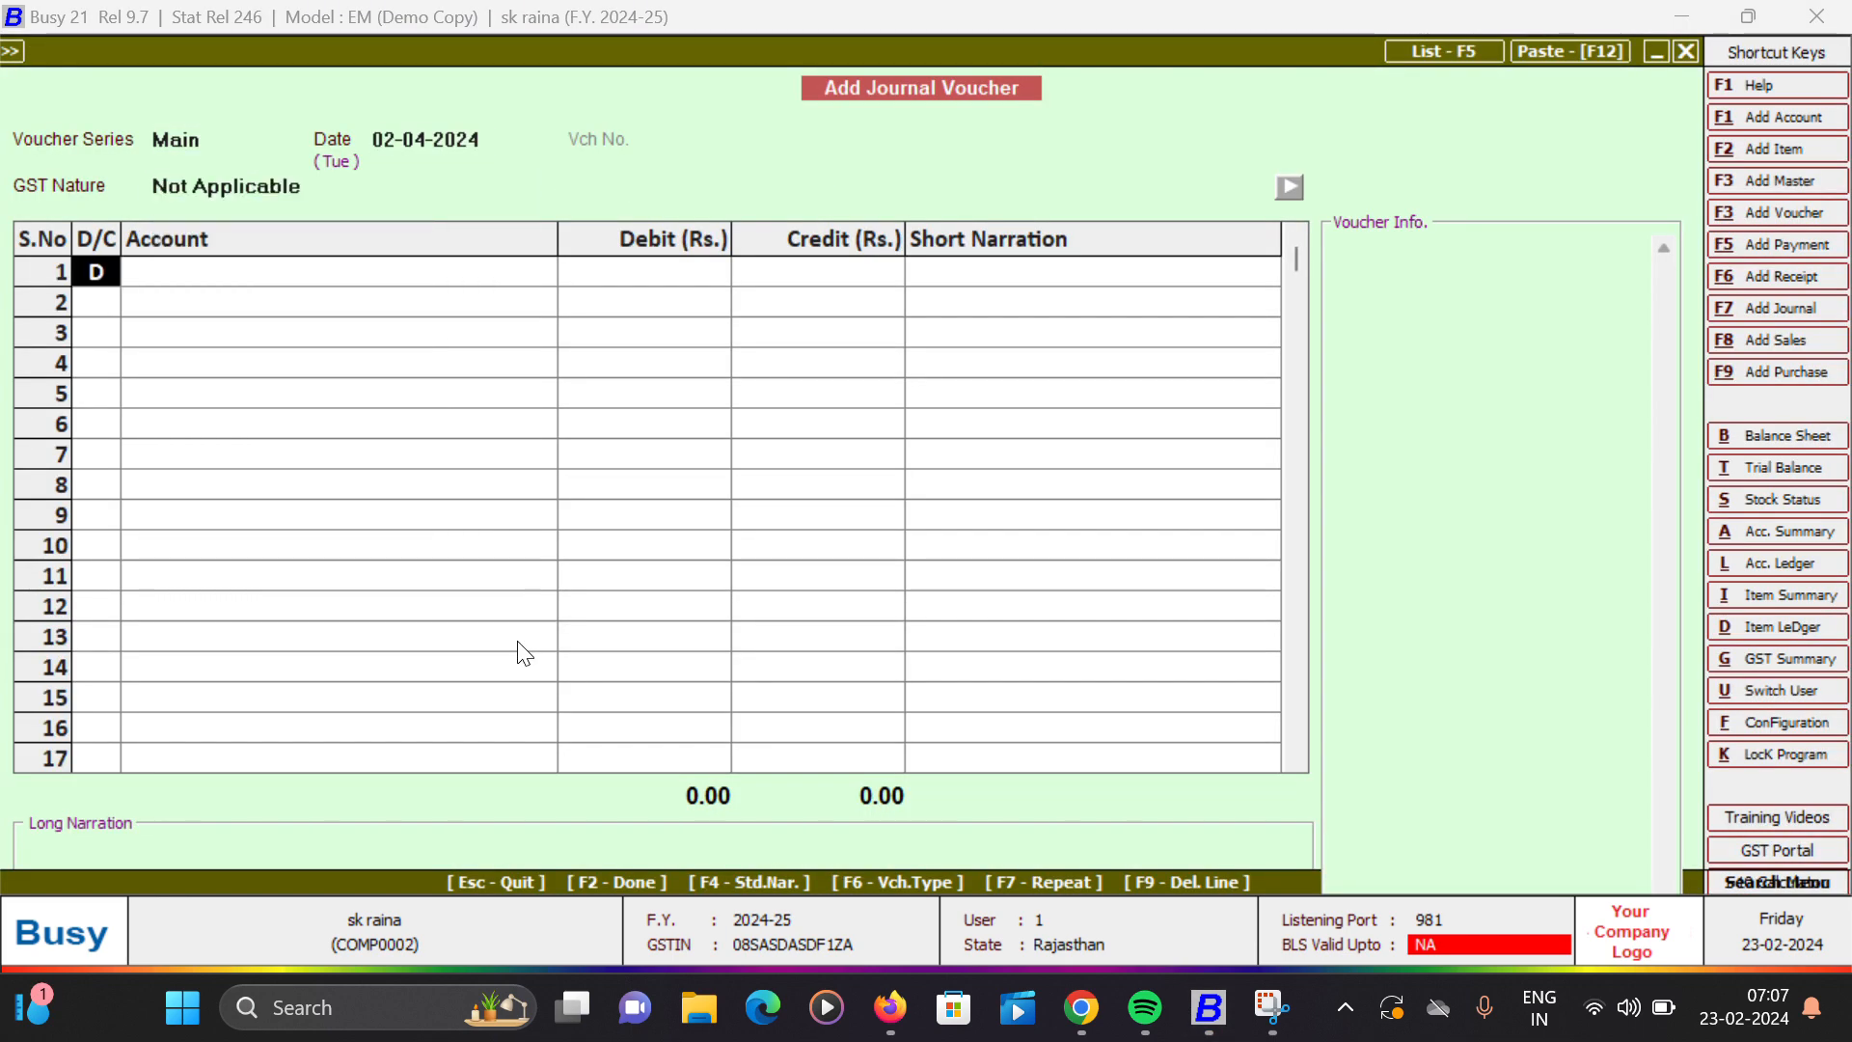
key("Return")
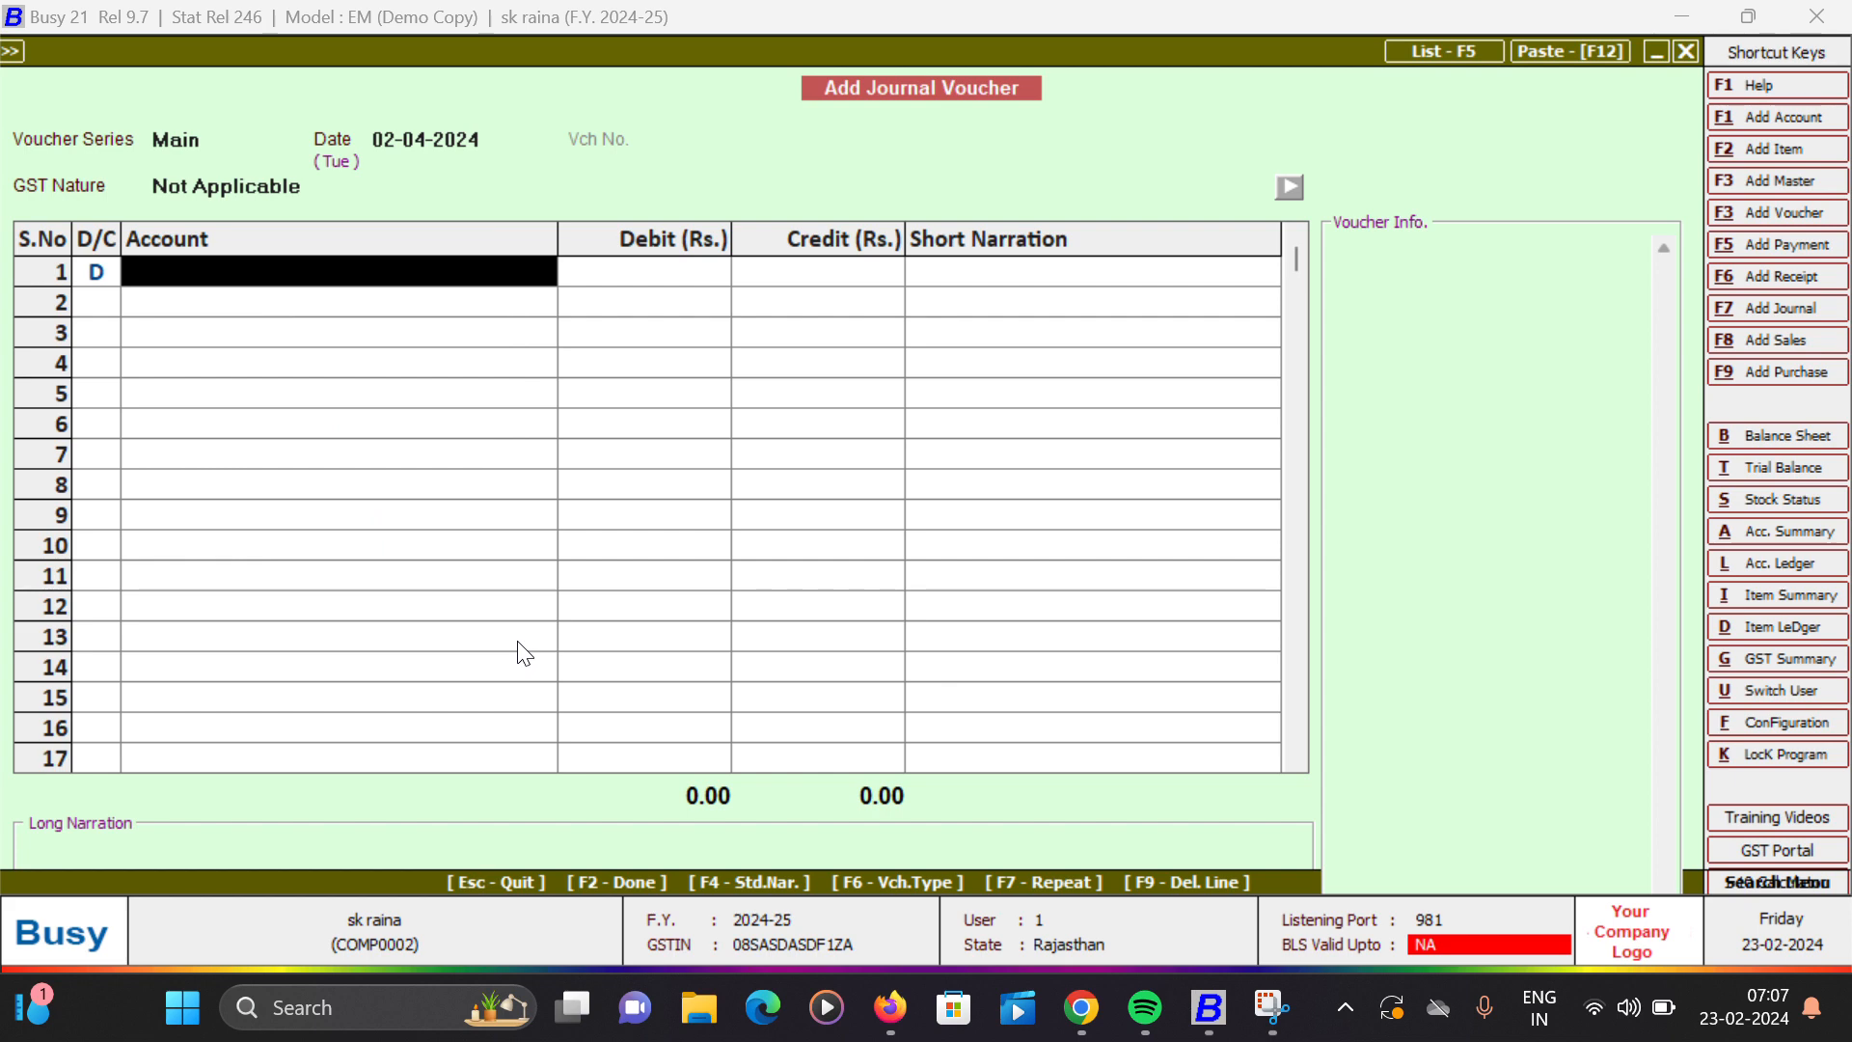
- Debit the Intrest 2 account with 500.00, leaving the short narration blank, and make the second line a credit
type("in")
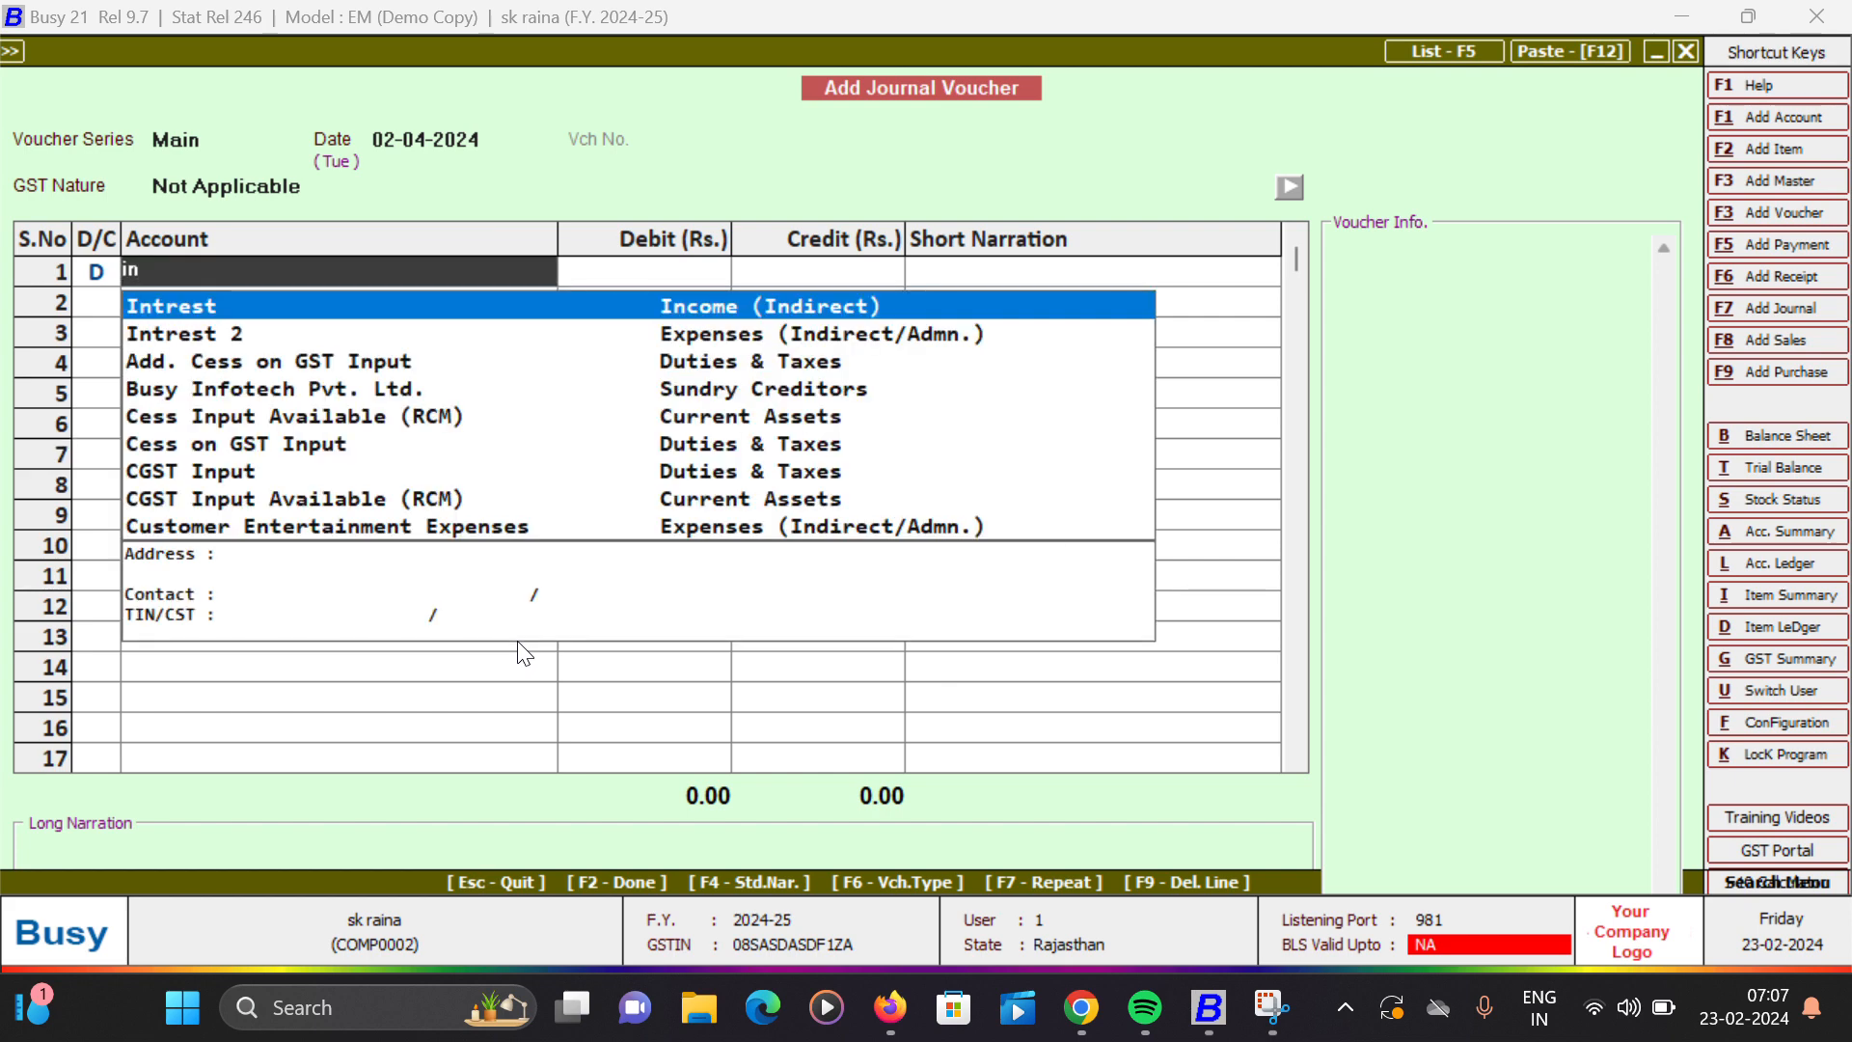
key("Down")
key("Return")
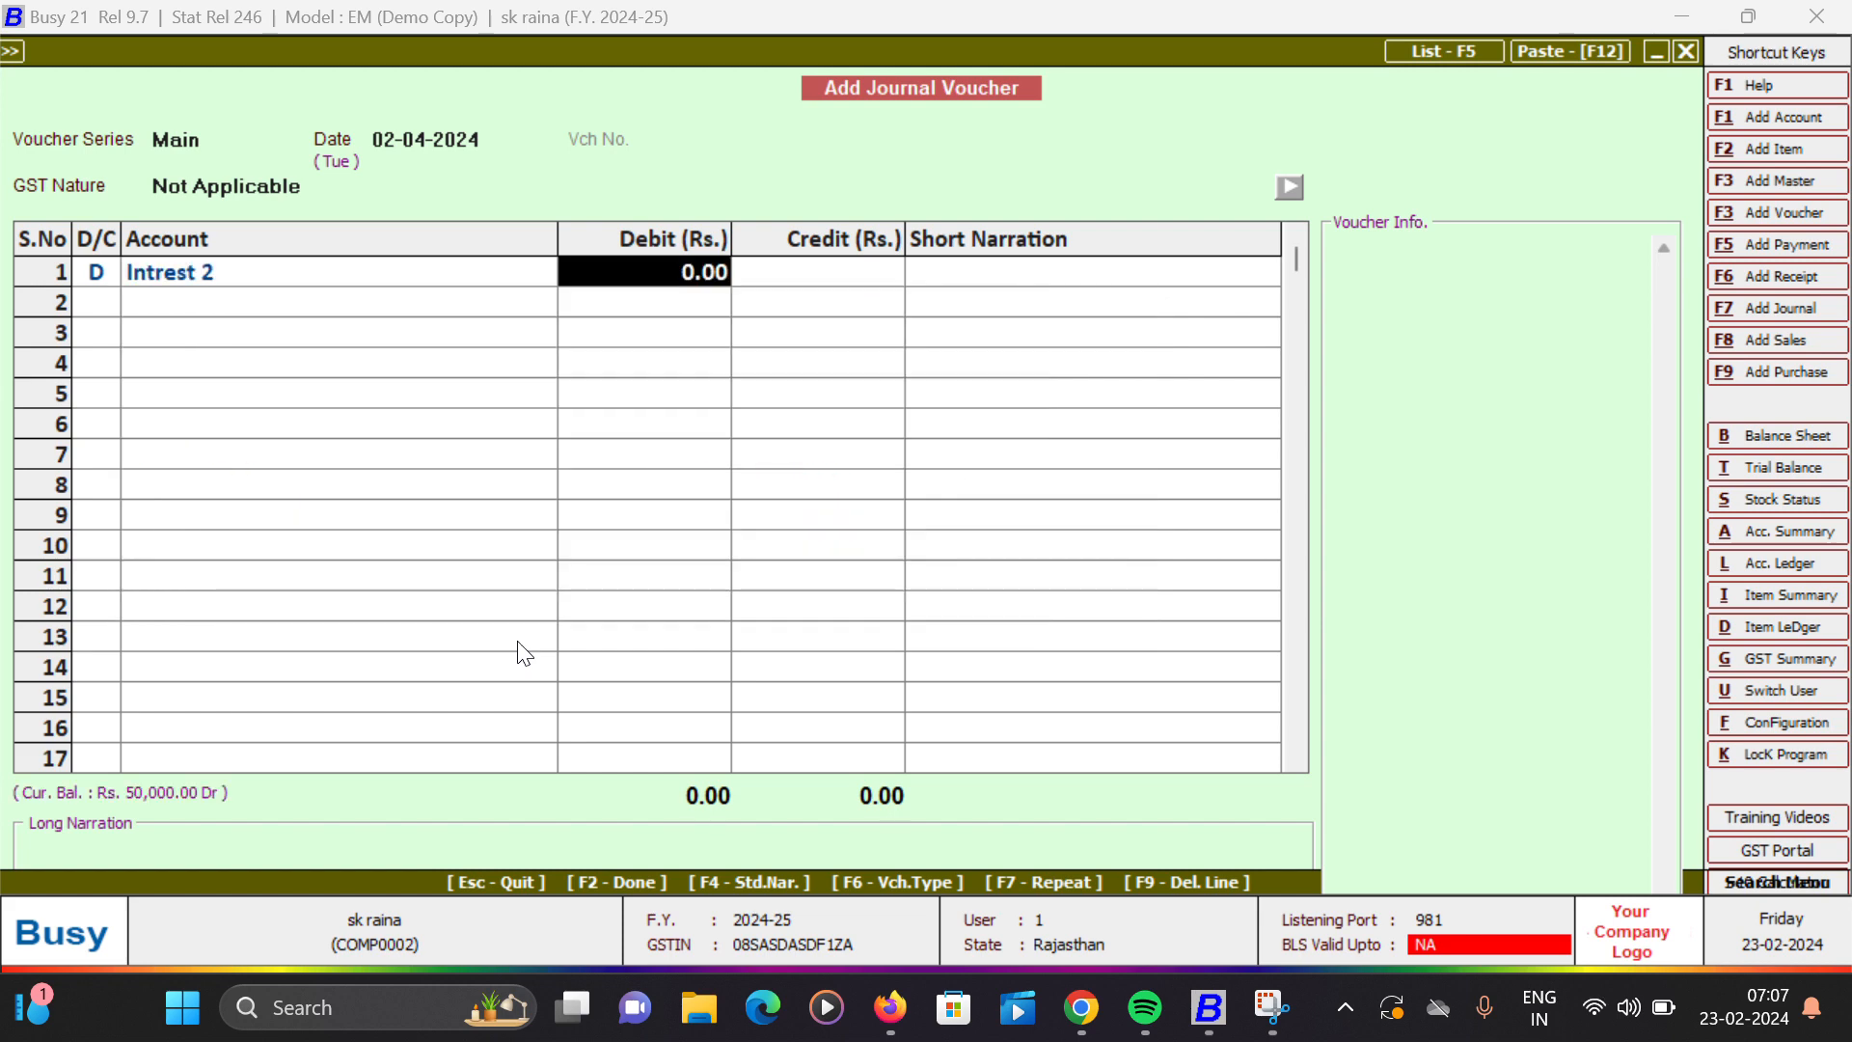
type("500")
key("Return")
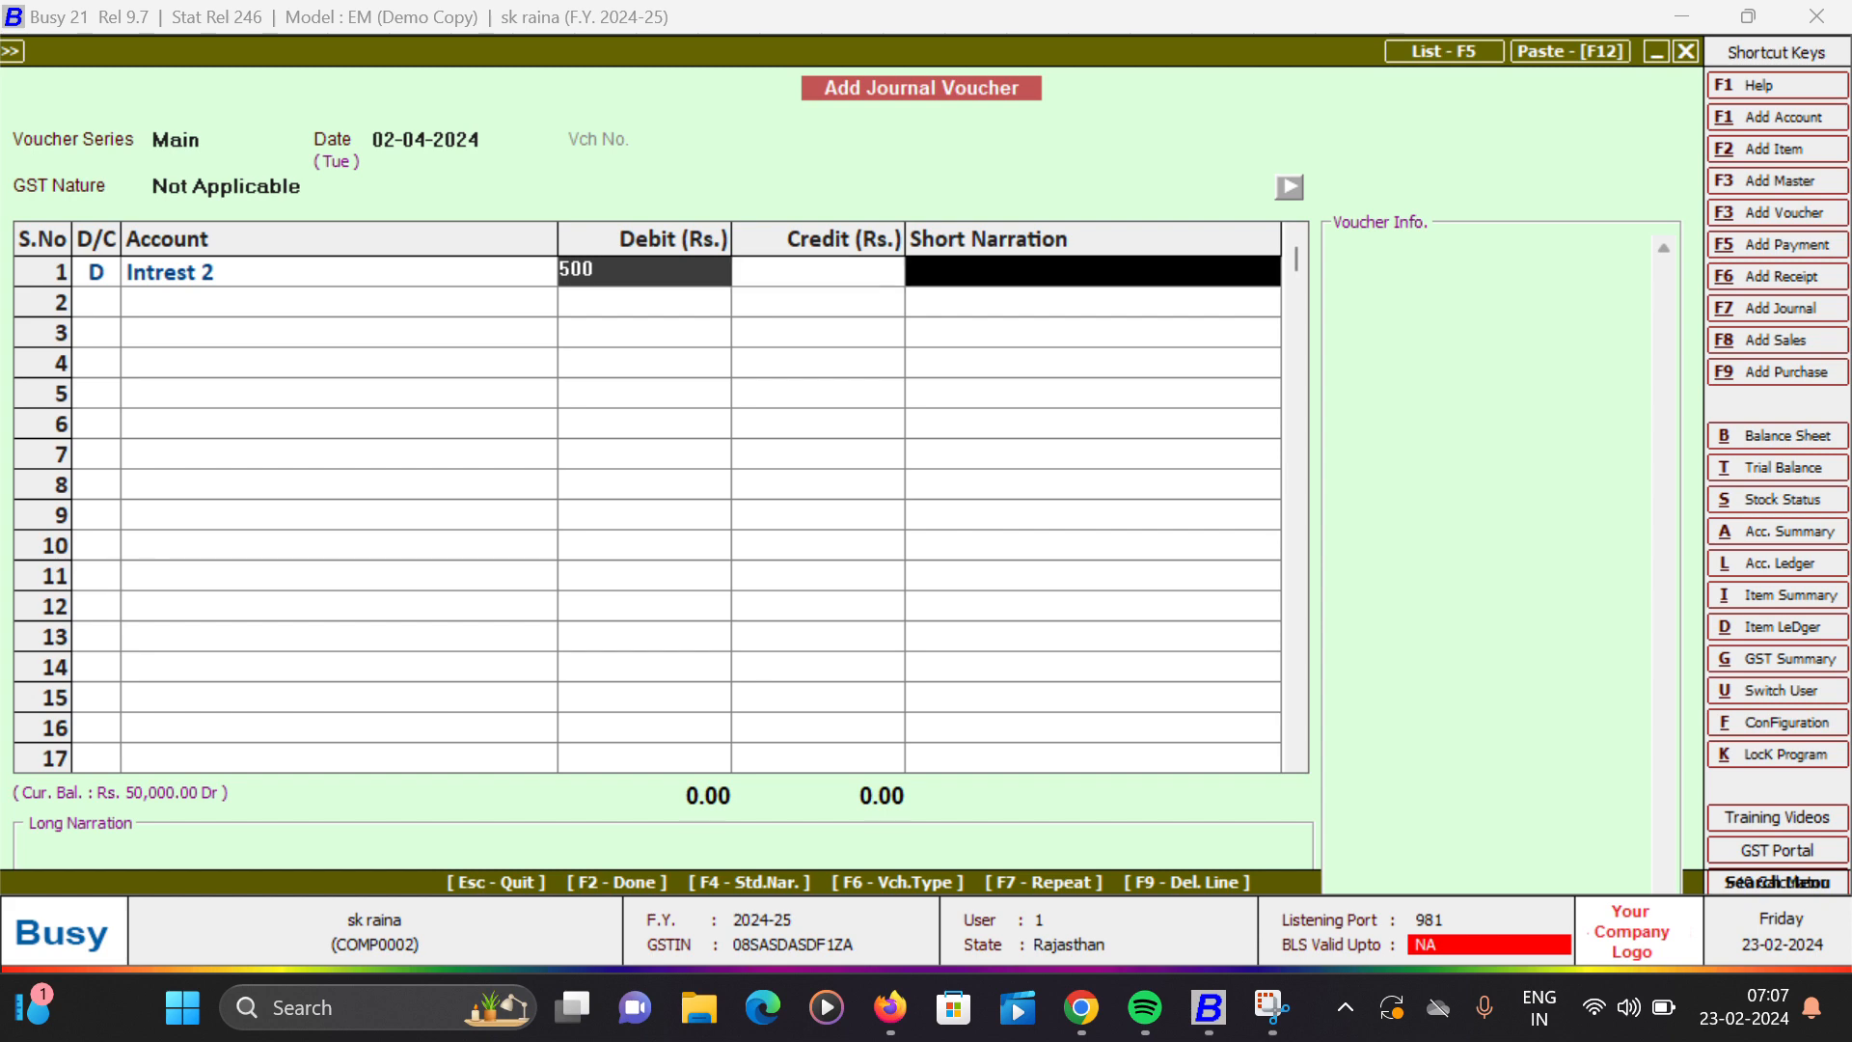
key("Return")
key("Return")
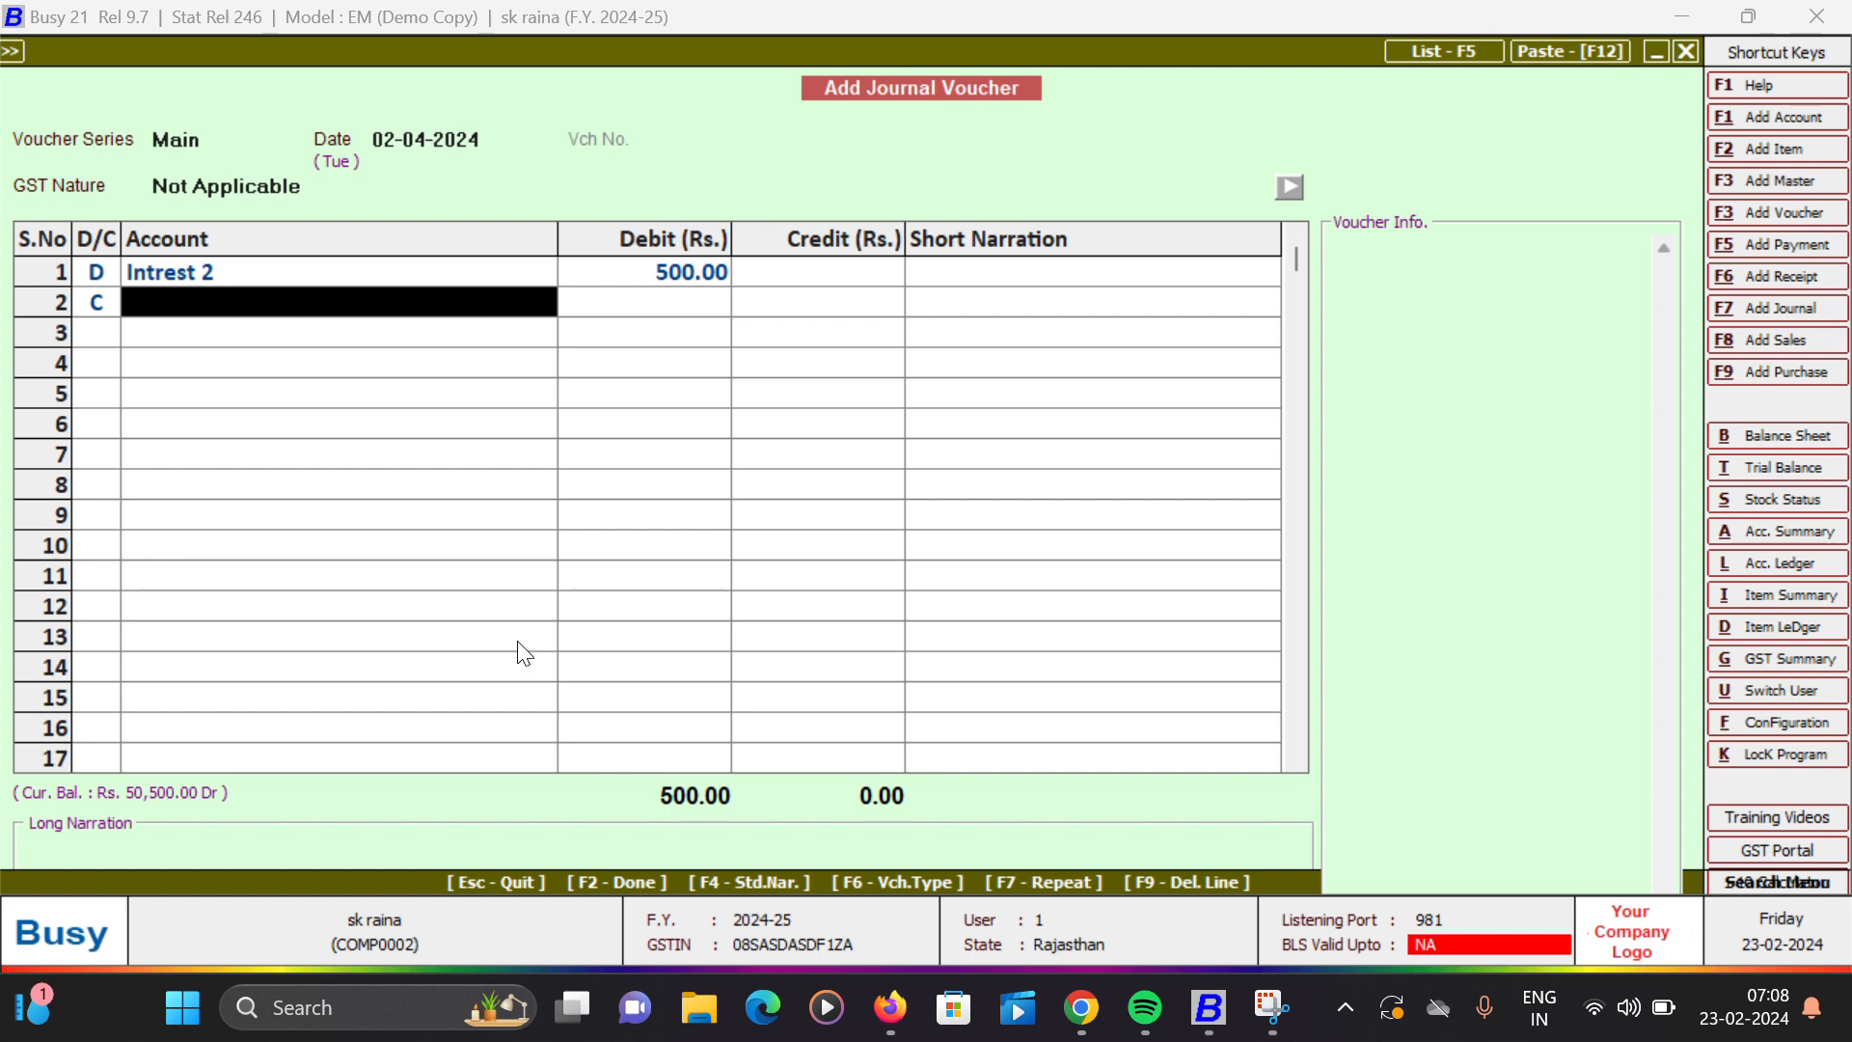
- Credit Busy Infotech Pvt. Ltd. with 500.00, save the journal voucher without a narration, and leave journal entry
type("bu")
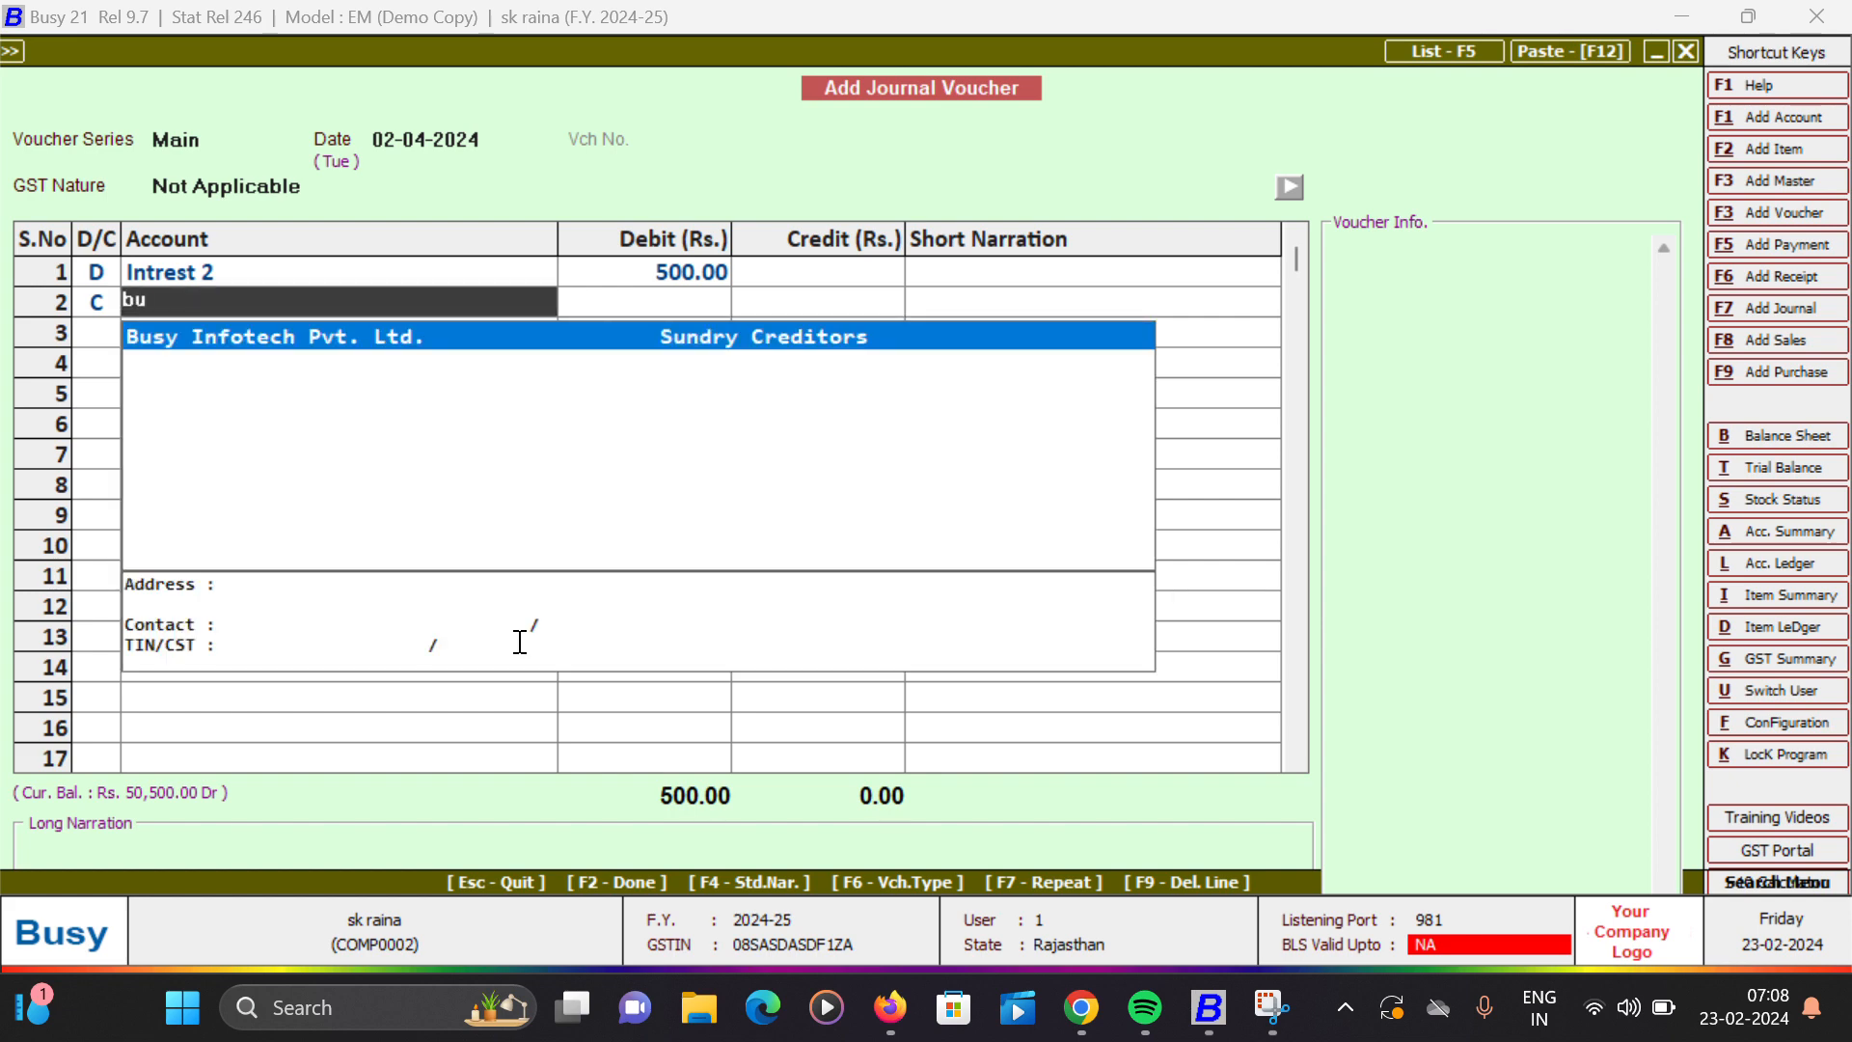
key("Return")
key("Return")
key("Return")
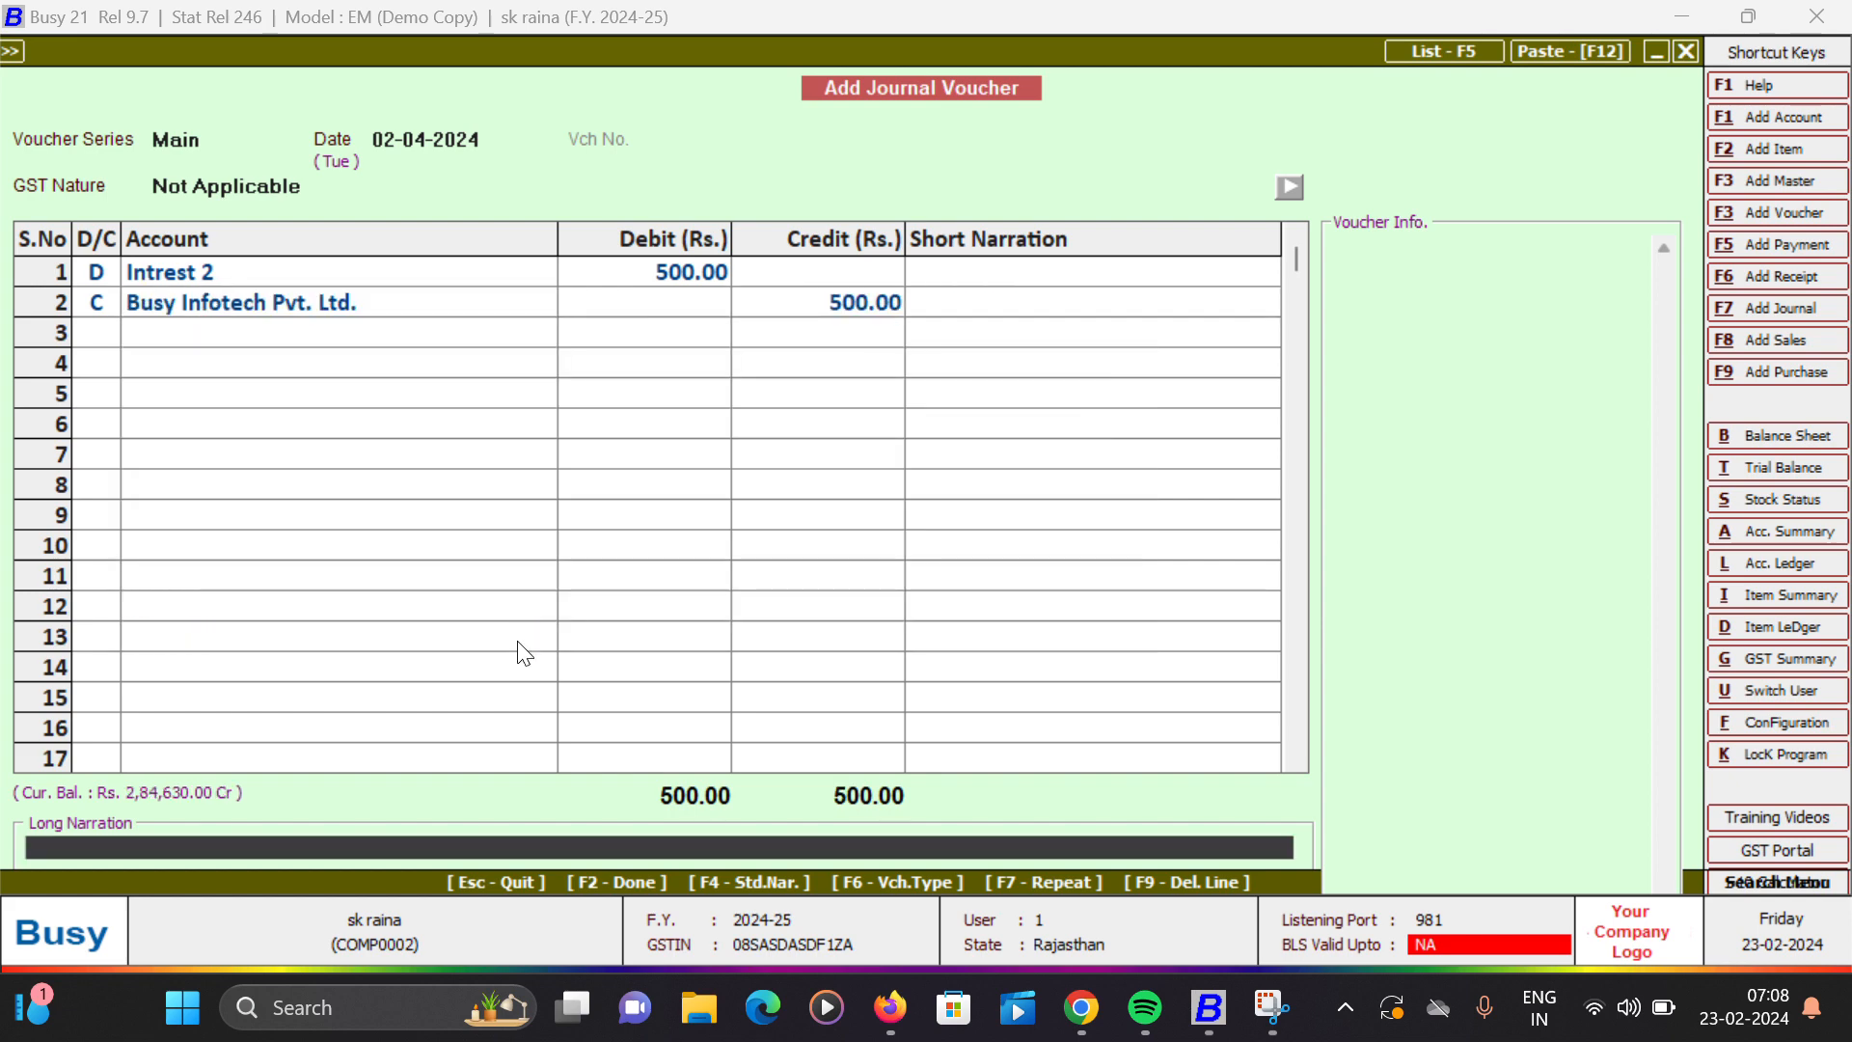
key("Return")
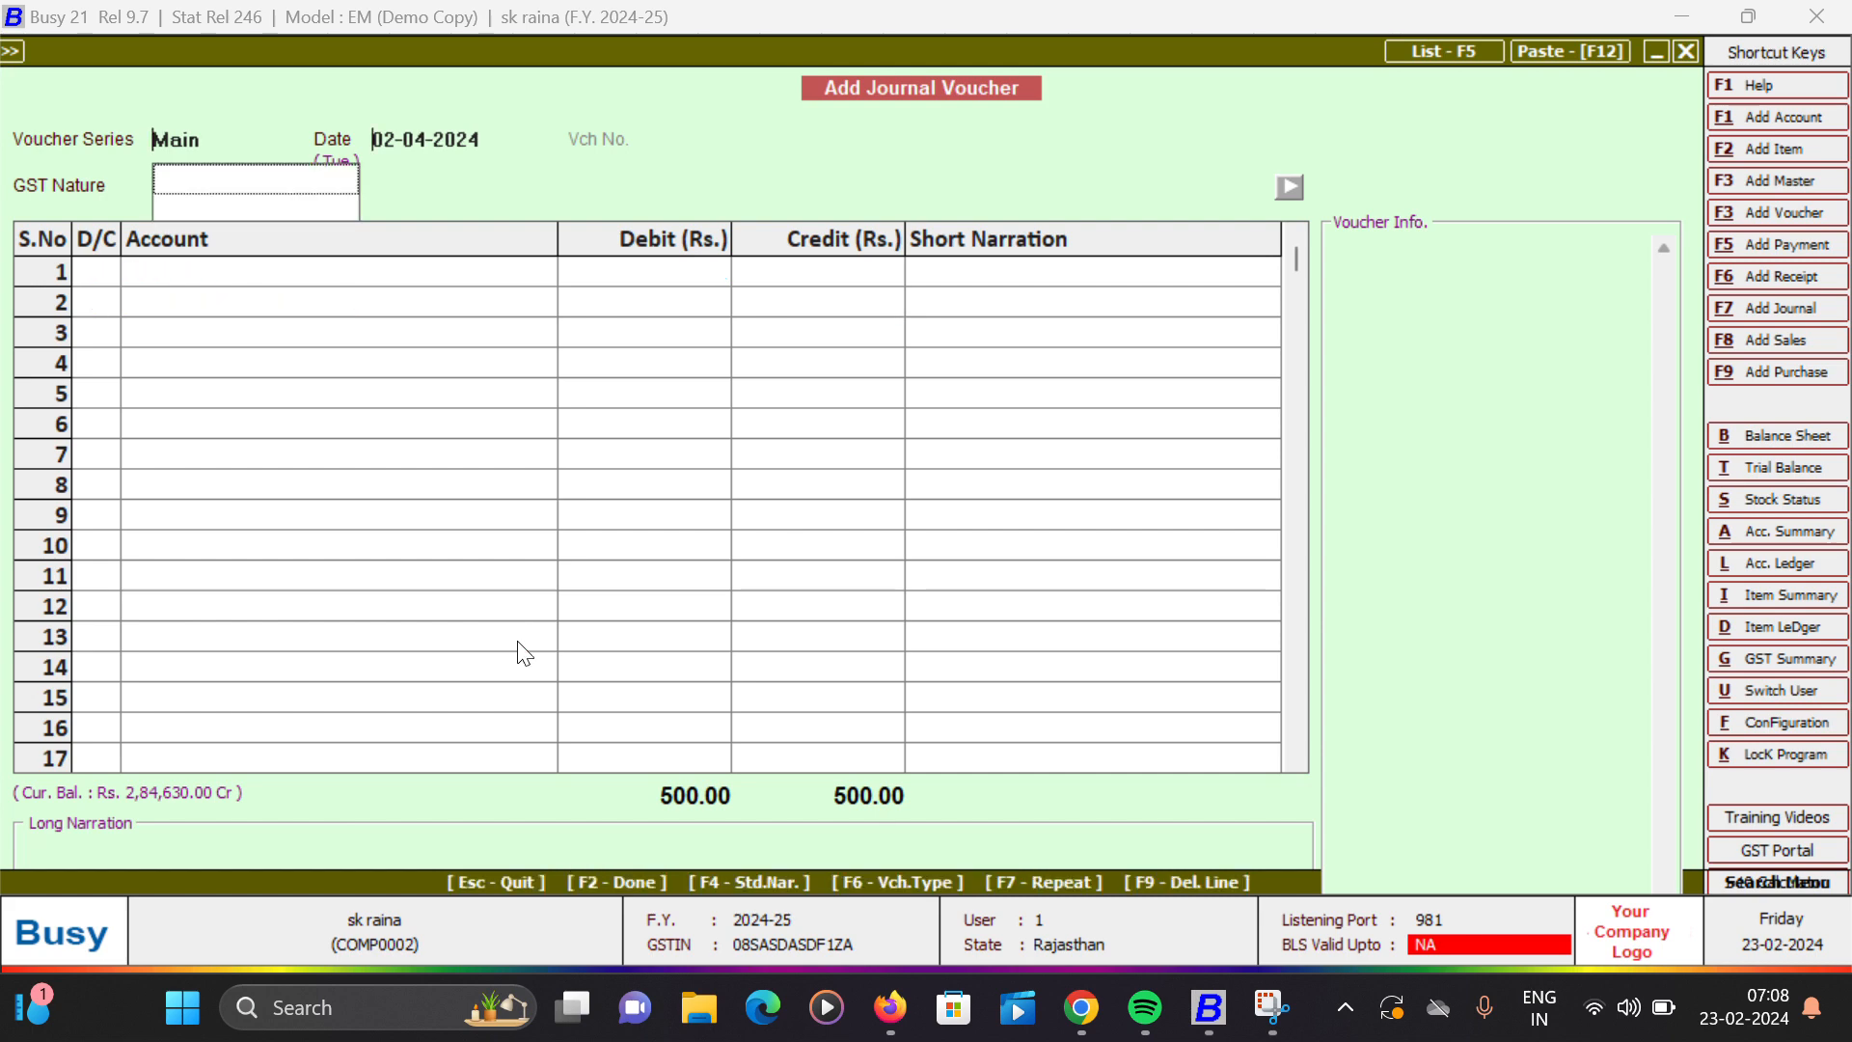
key("Escape")
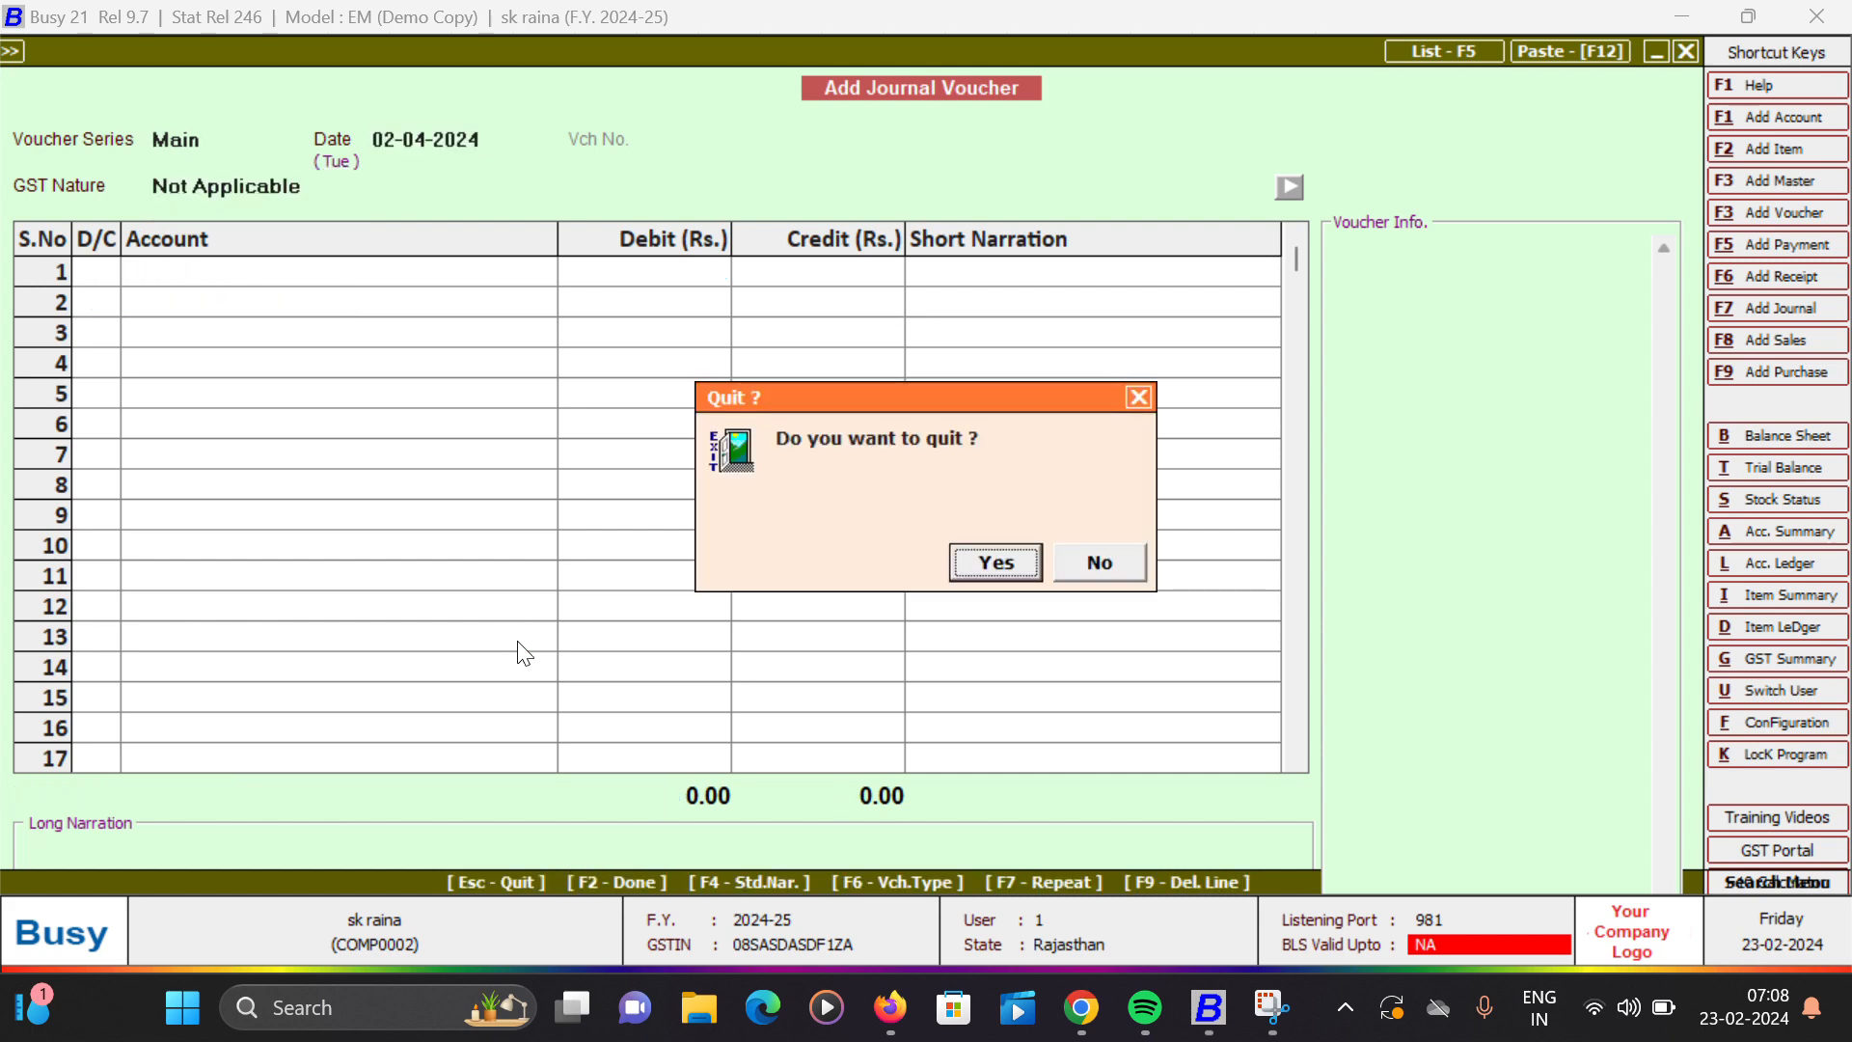
key("Return")
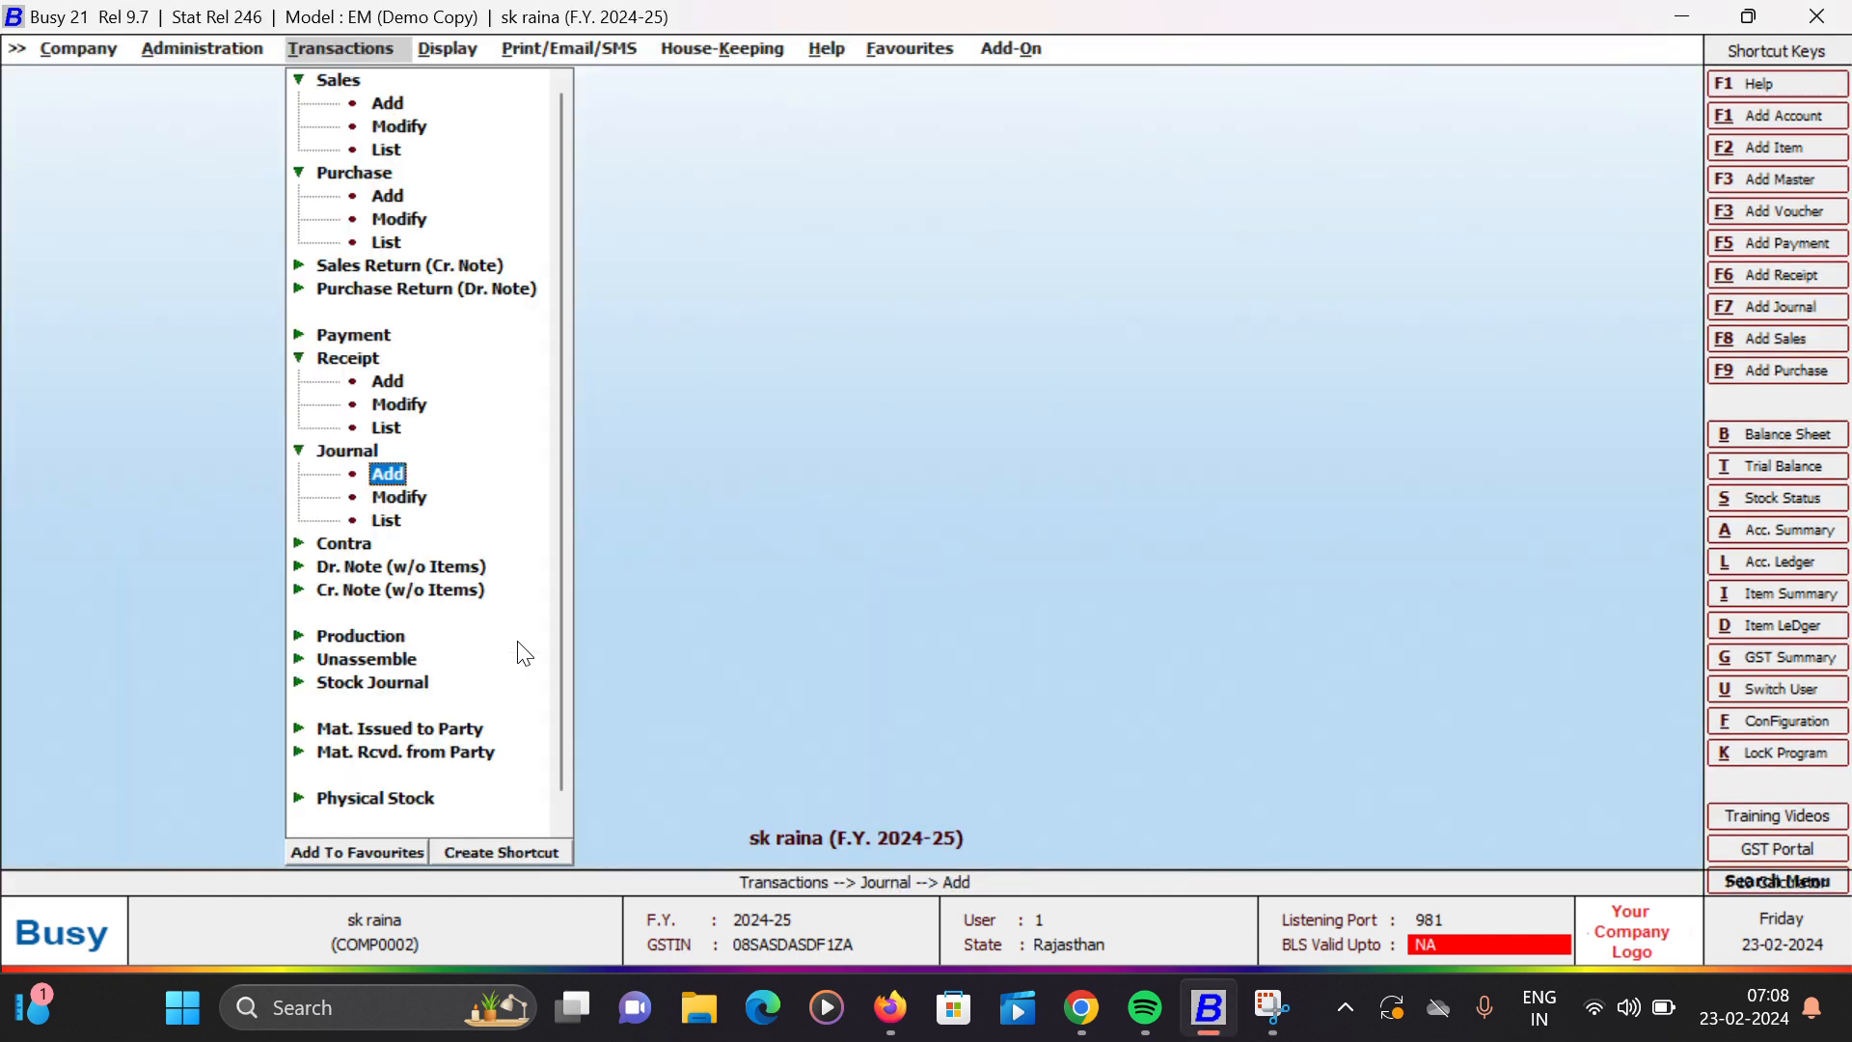
- Check the Intrest 2 journal entry in the ledger of Busy Infotech Pvt. Ltd. and close the report
key("Return")
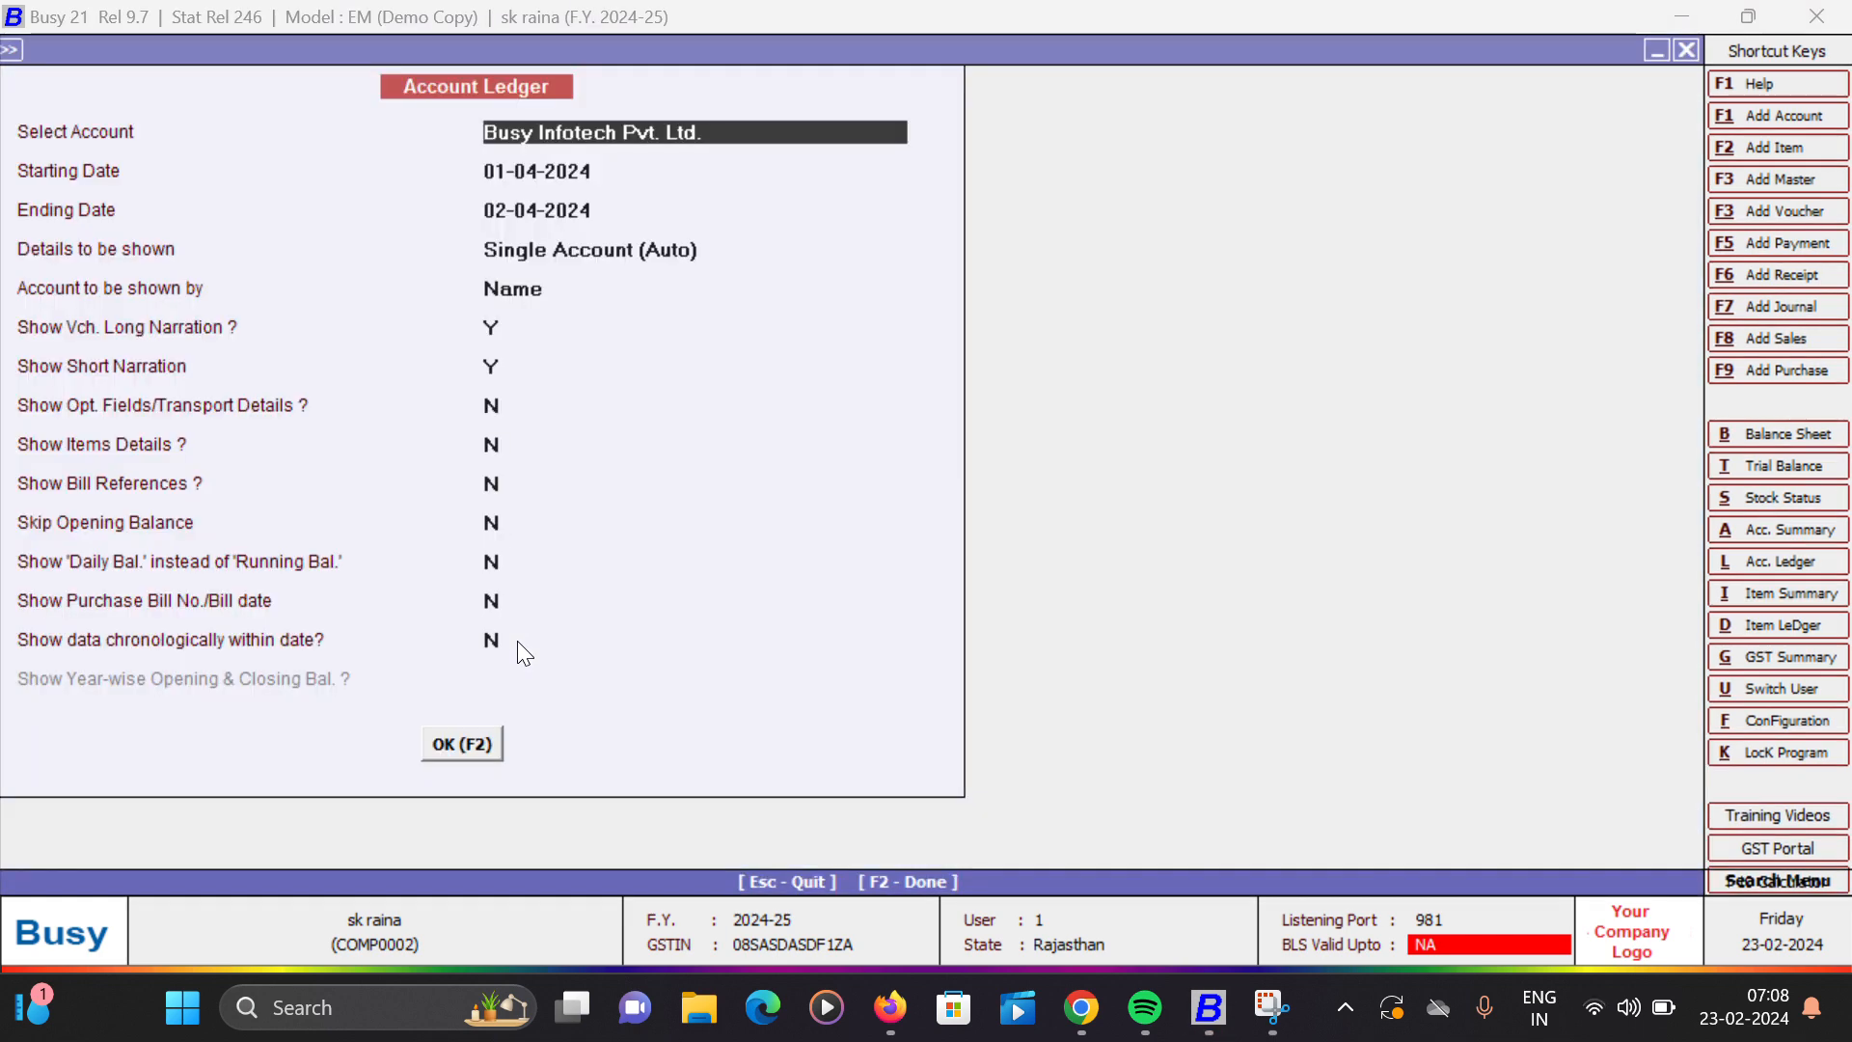
key("F2")
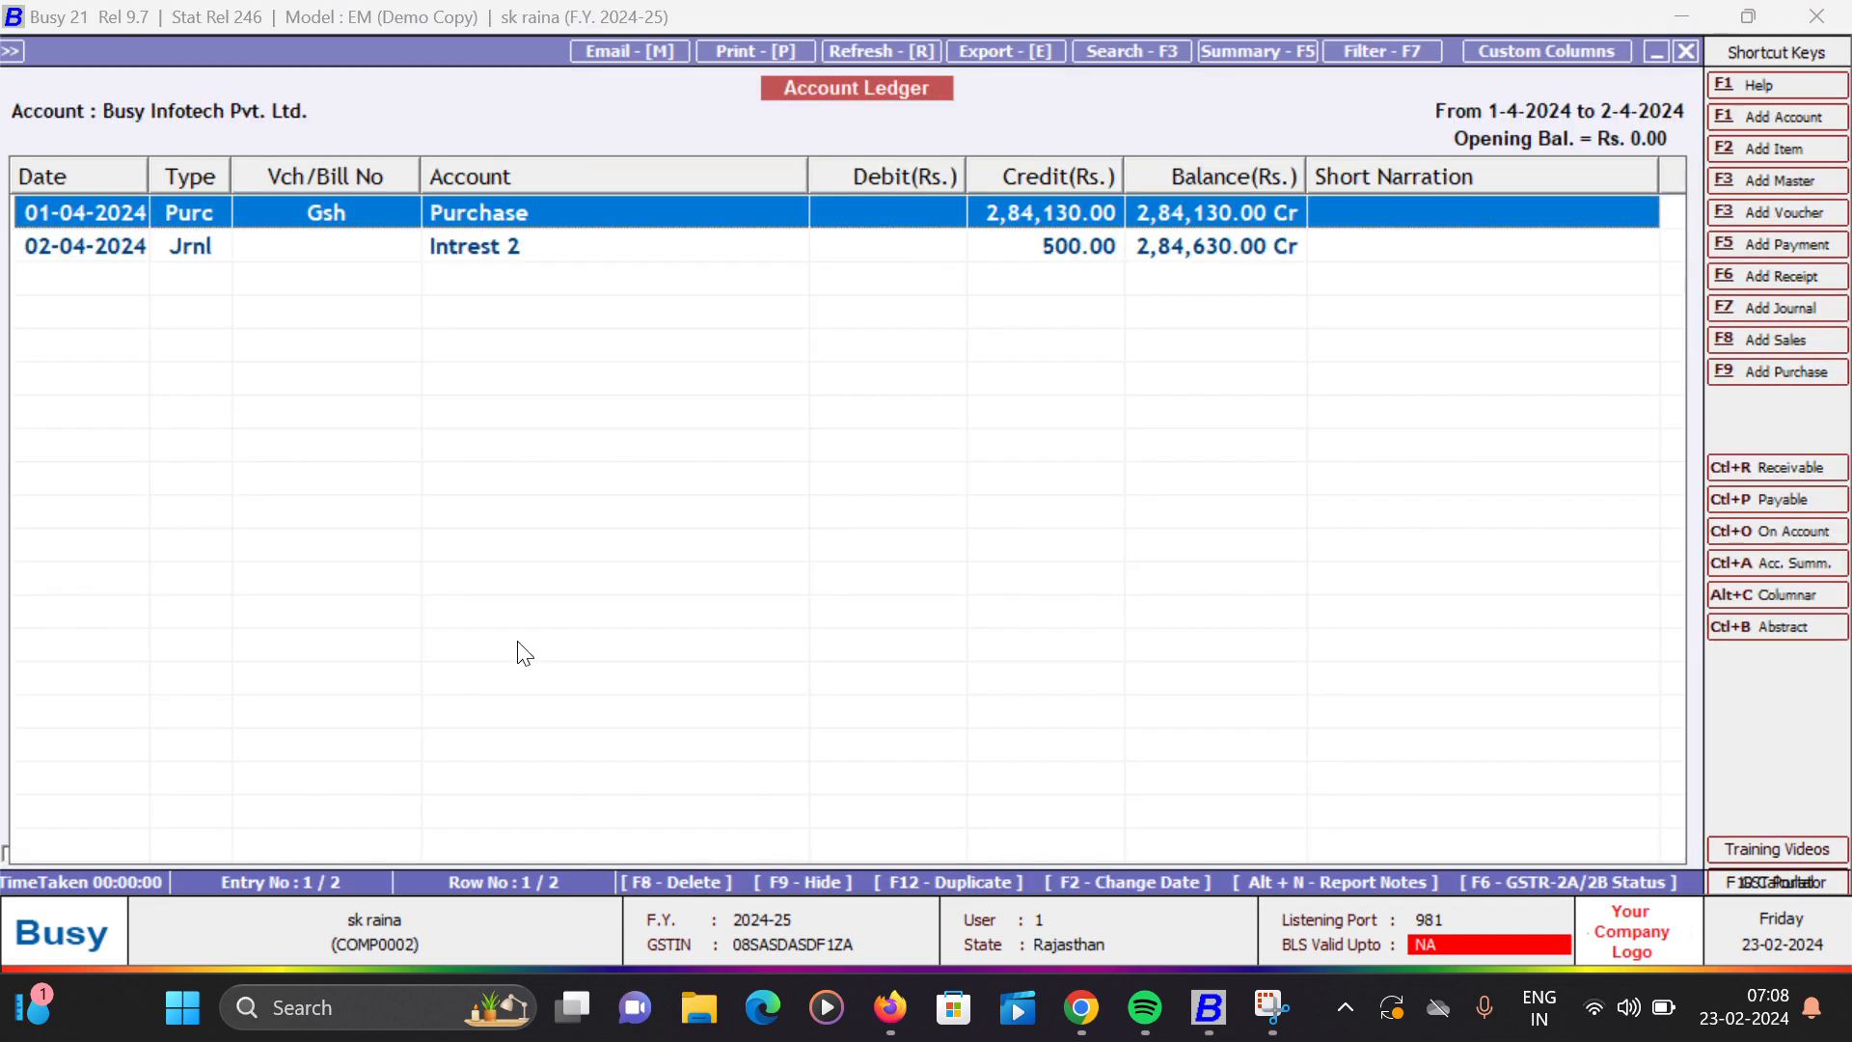
key("Down")
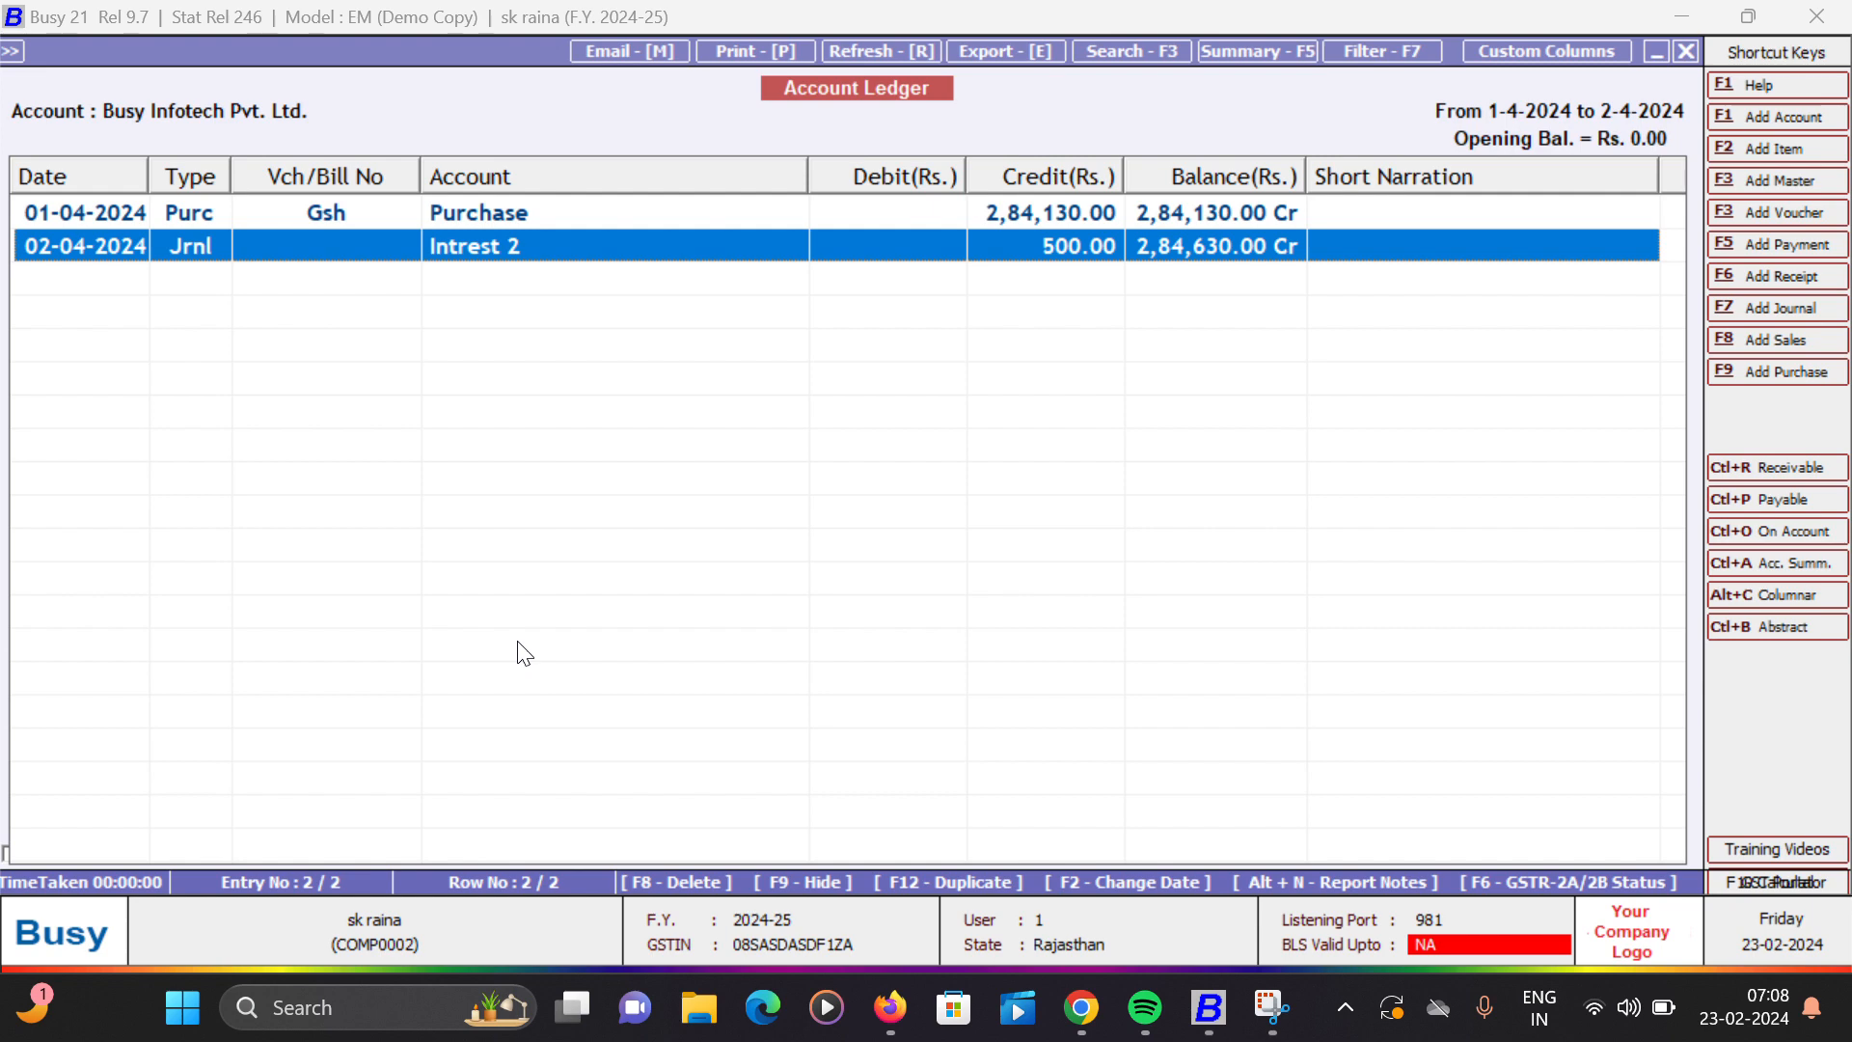
key("Escape")
key("Escape")
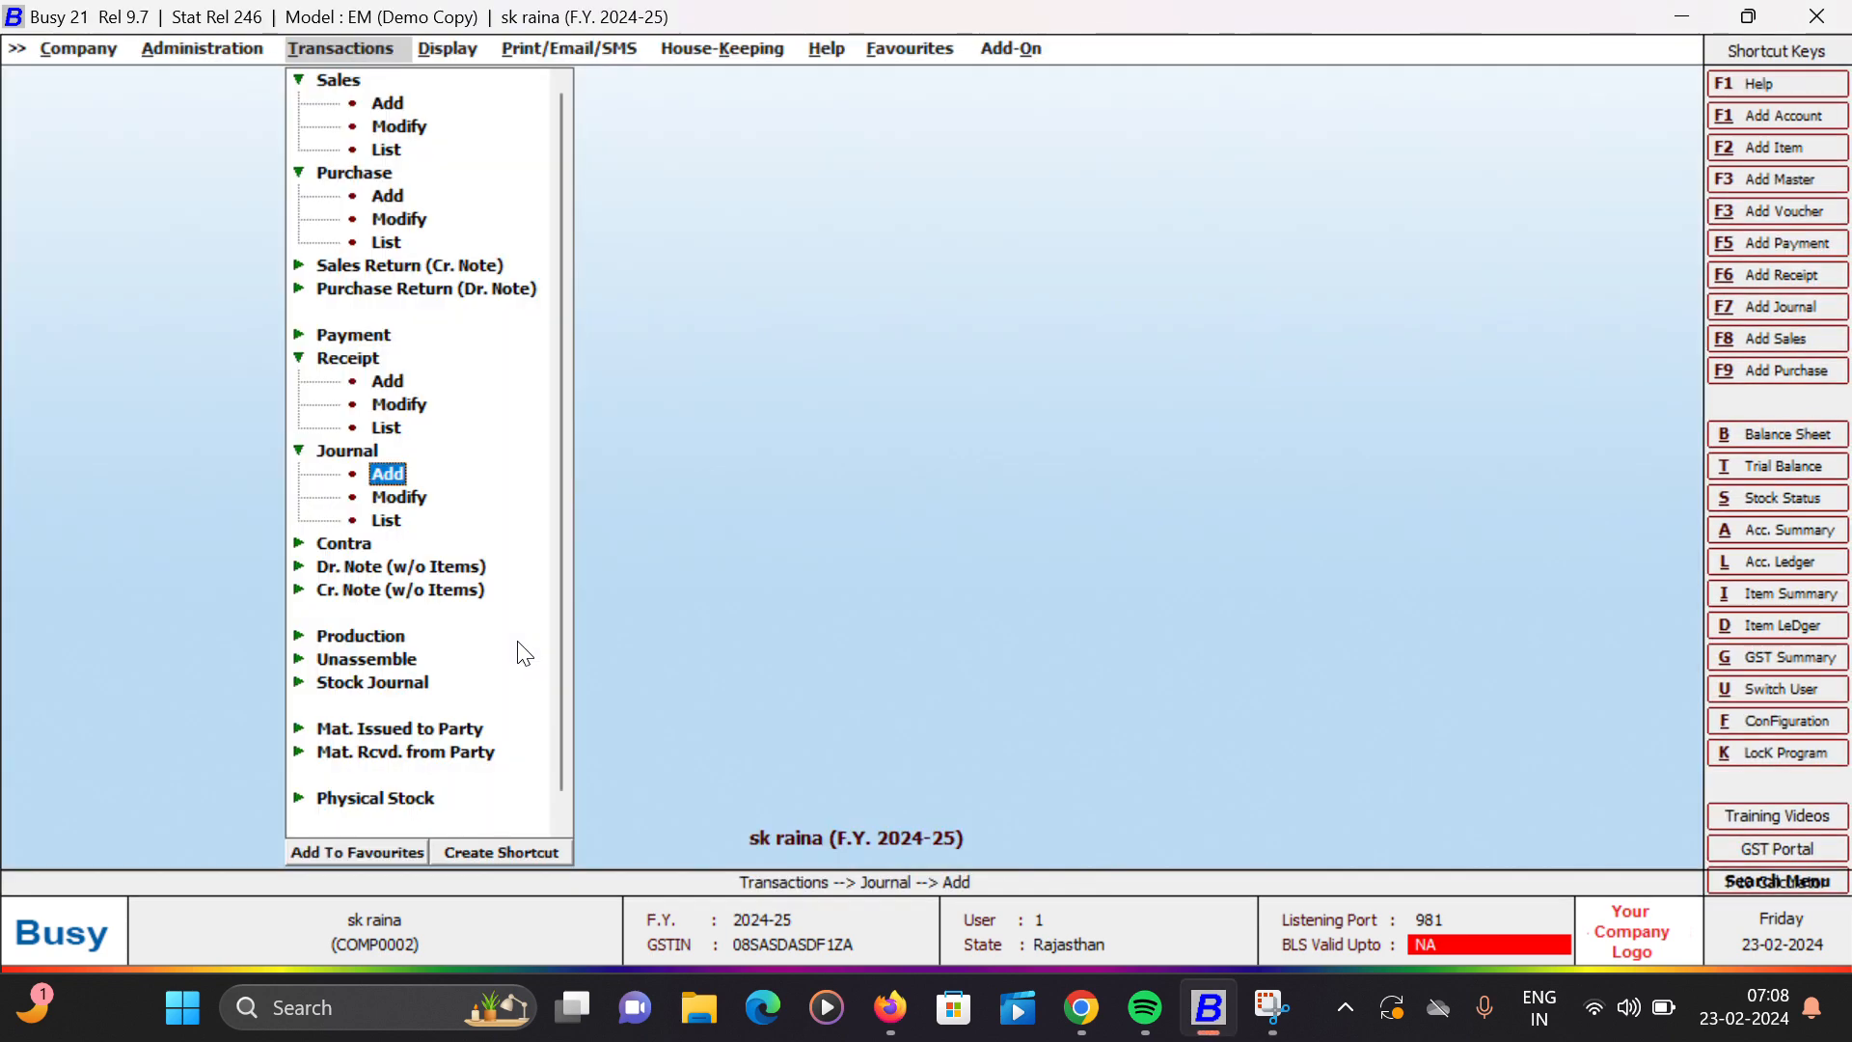
- Start a new payment voucher dated 02-04-2024 with GST nature Not Applicable and a debit entry on its first line
key("Up")
key("Up")
key("Up")
key("Up")
key("Up")
key("Up")
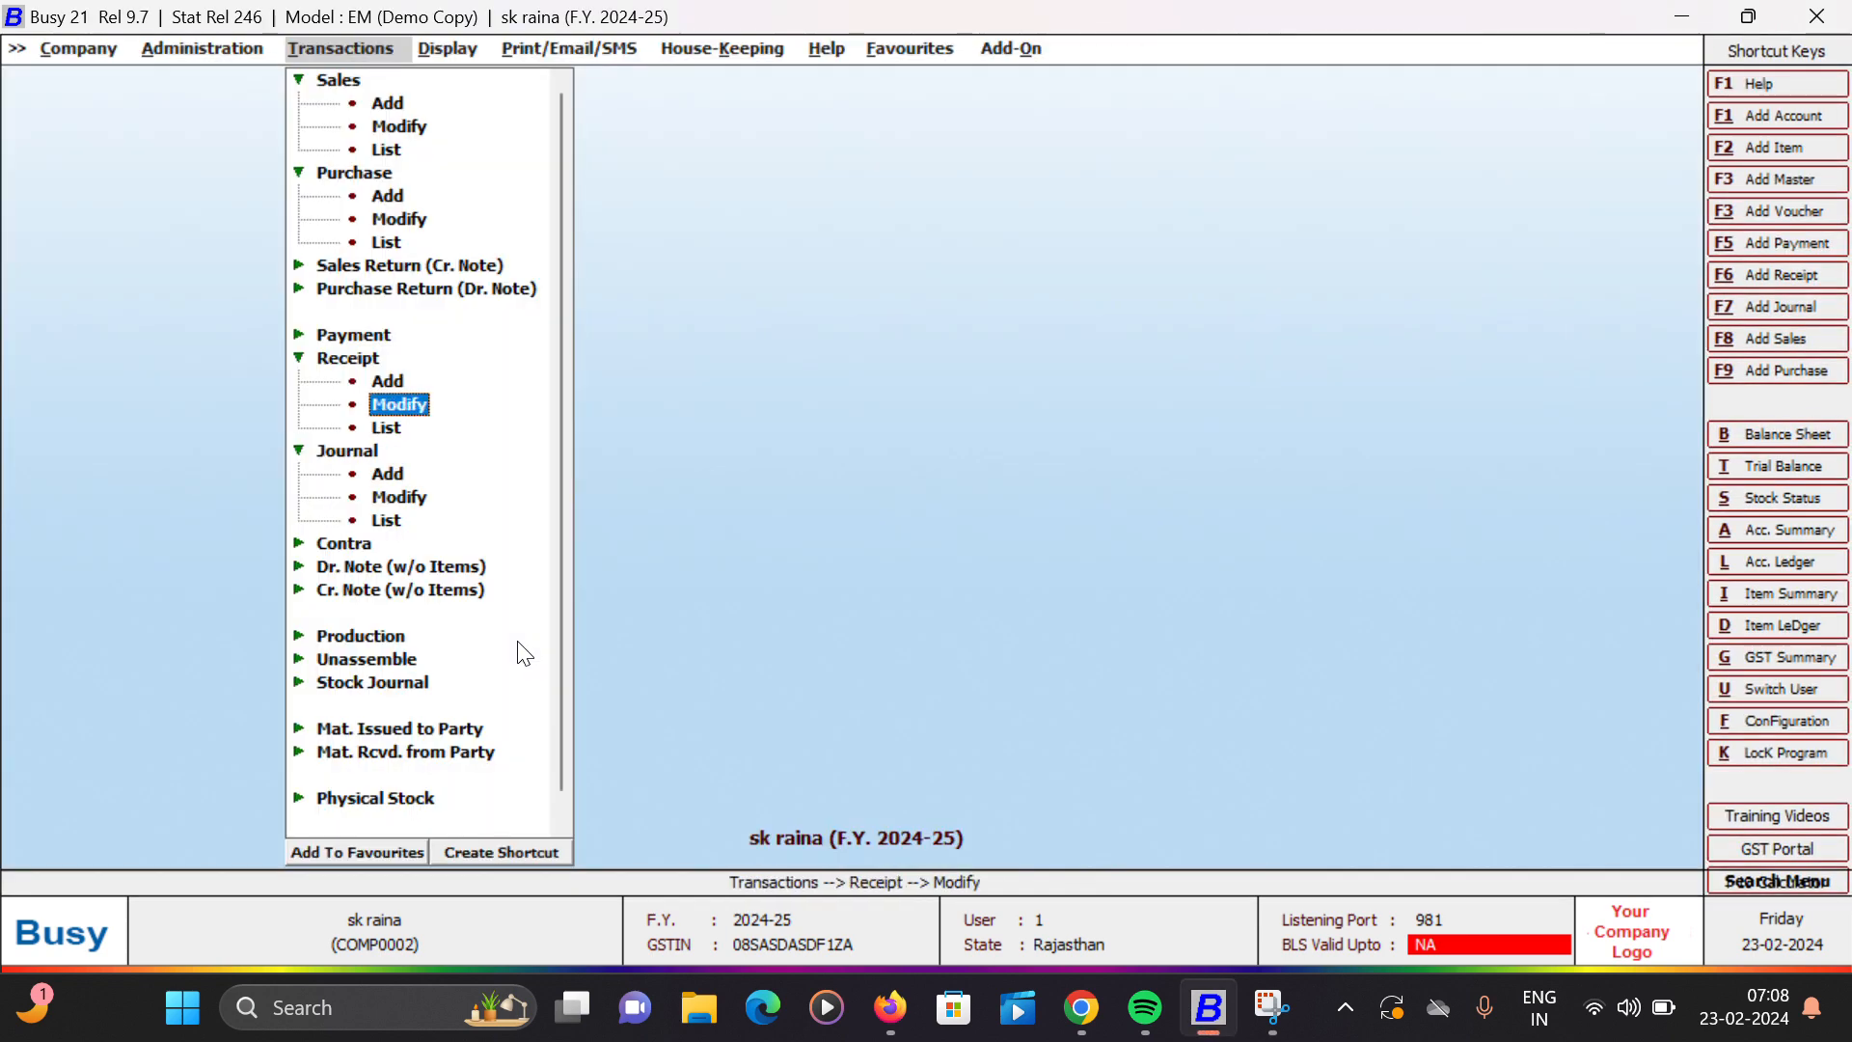
key("Return")
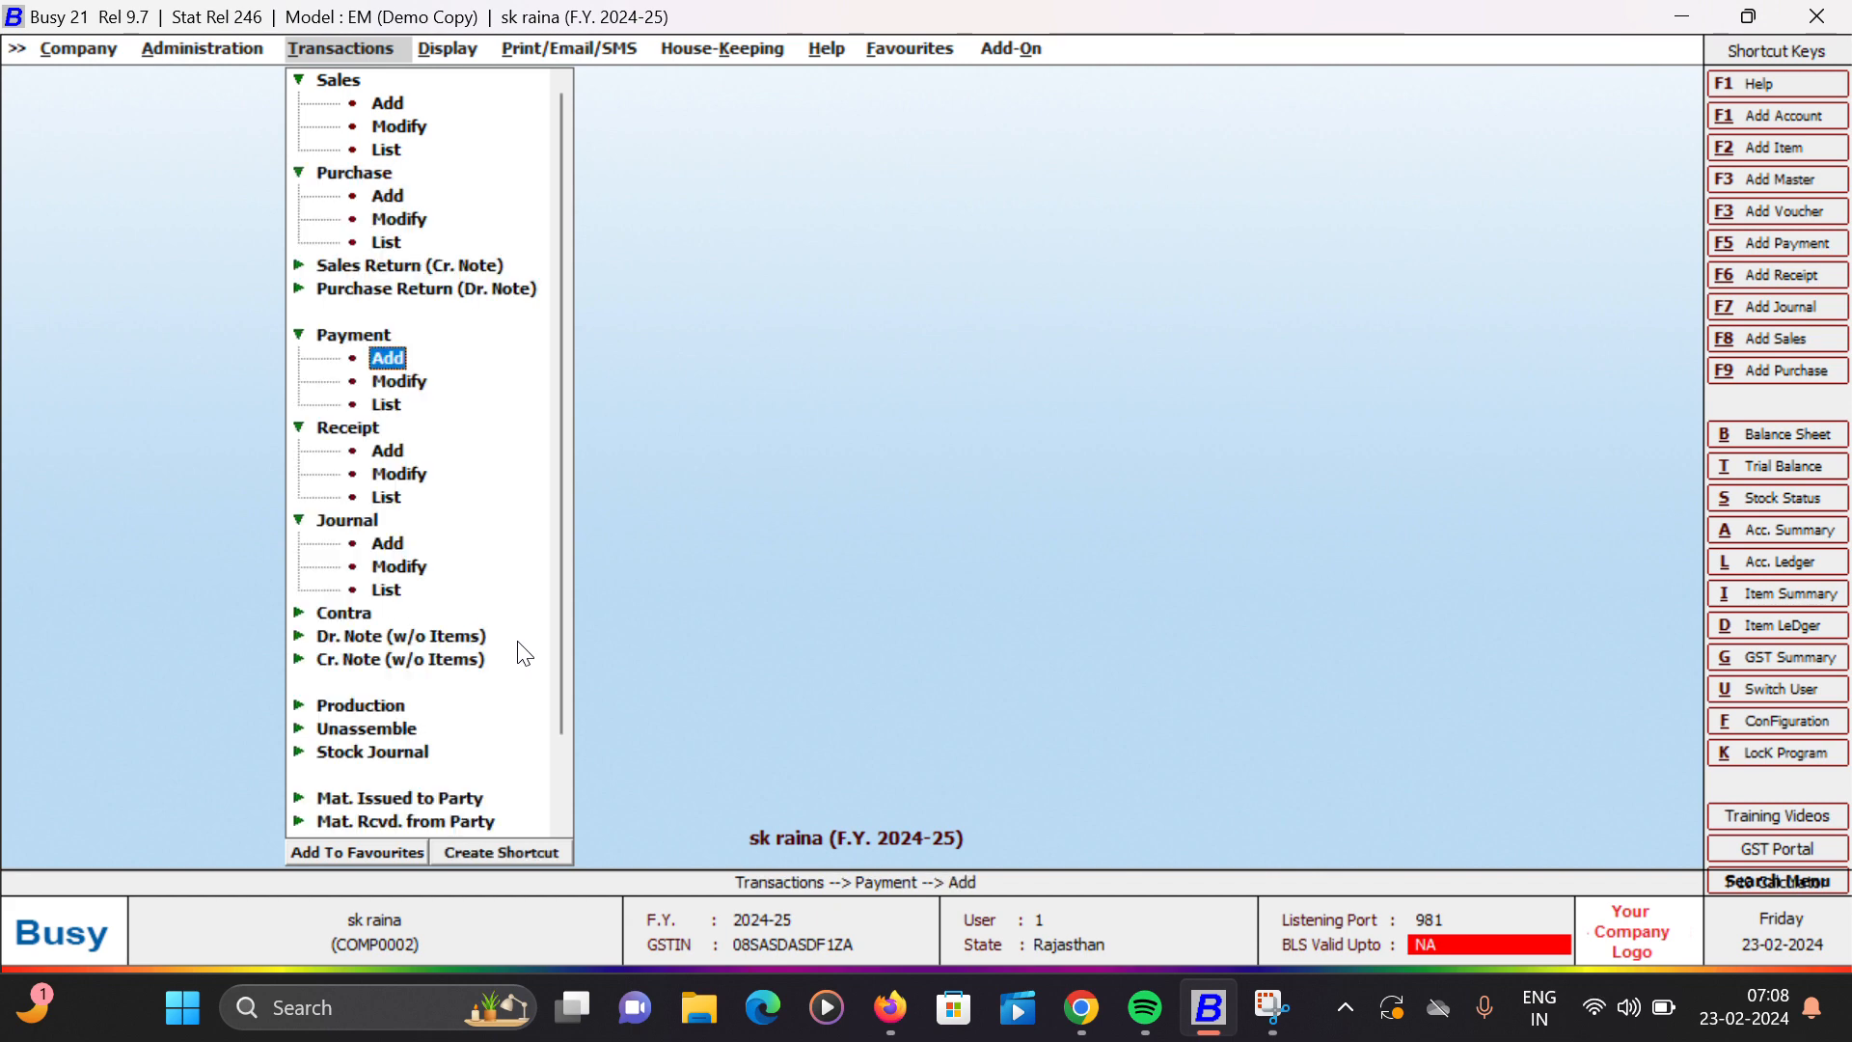
key("Return")
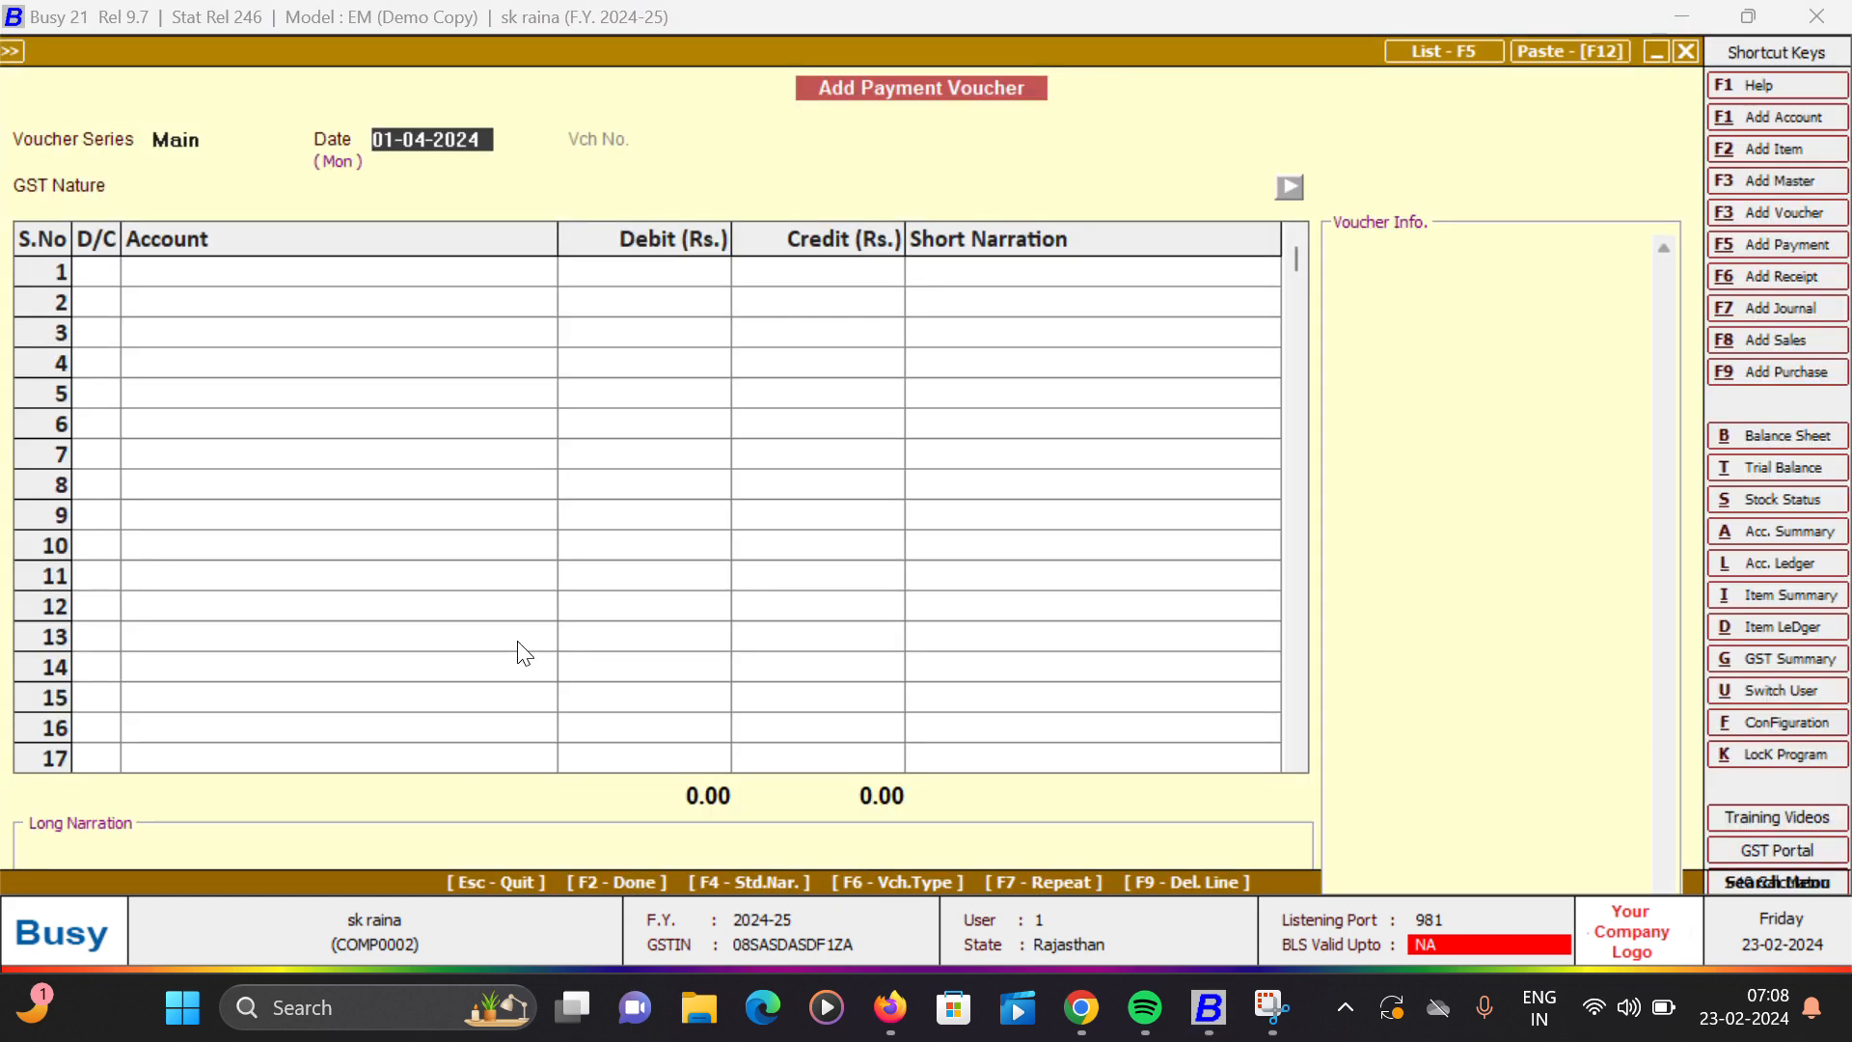
type("2")
key("Return")
key("Return")
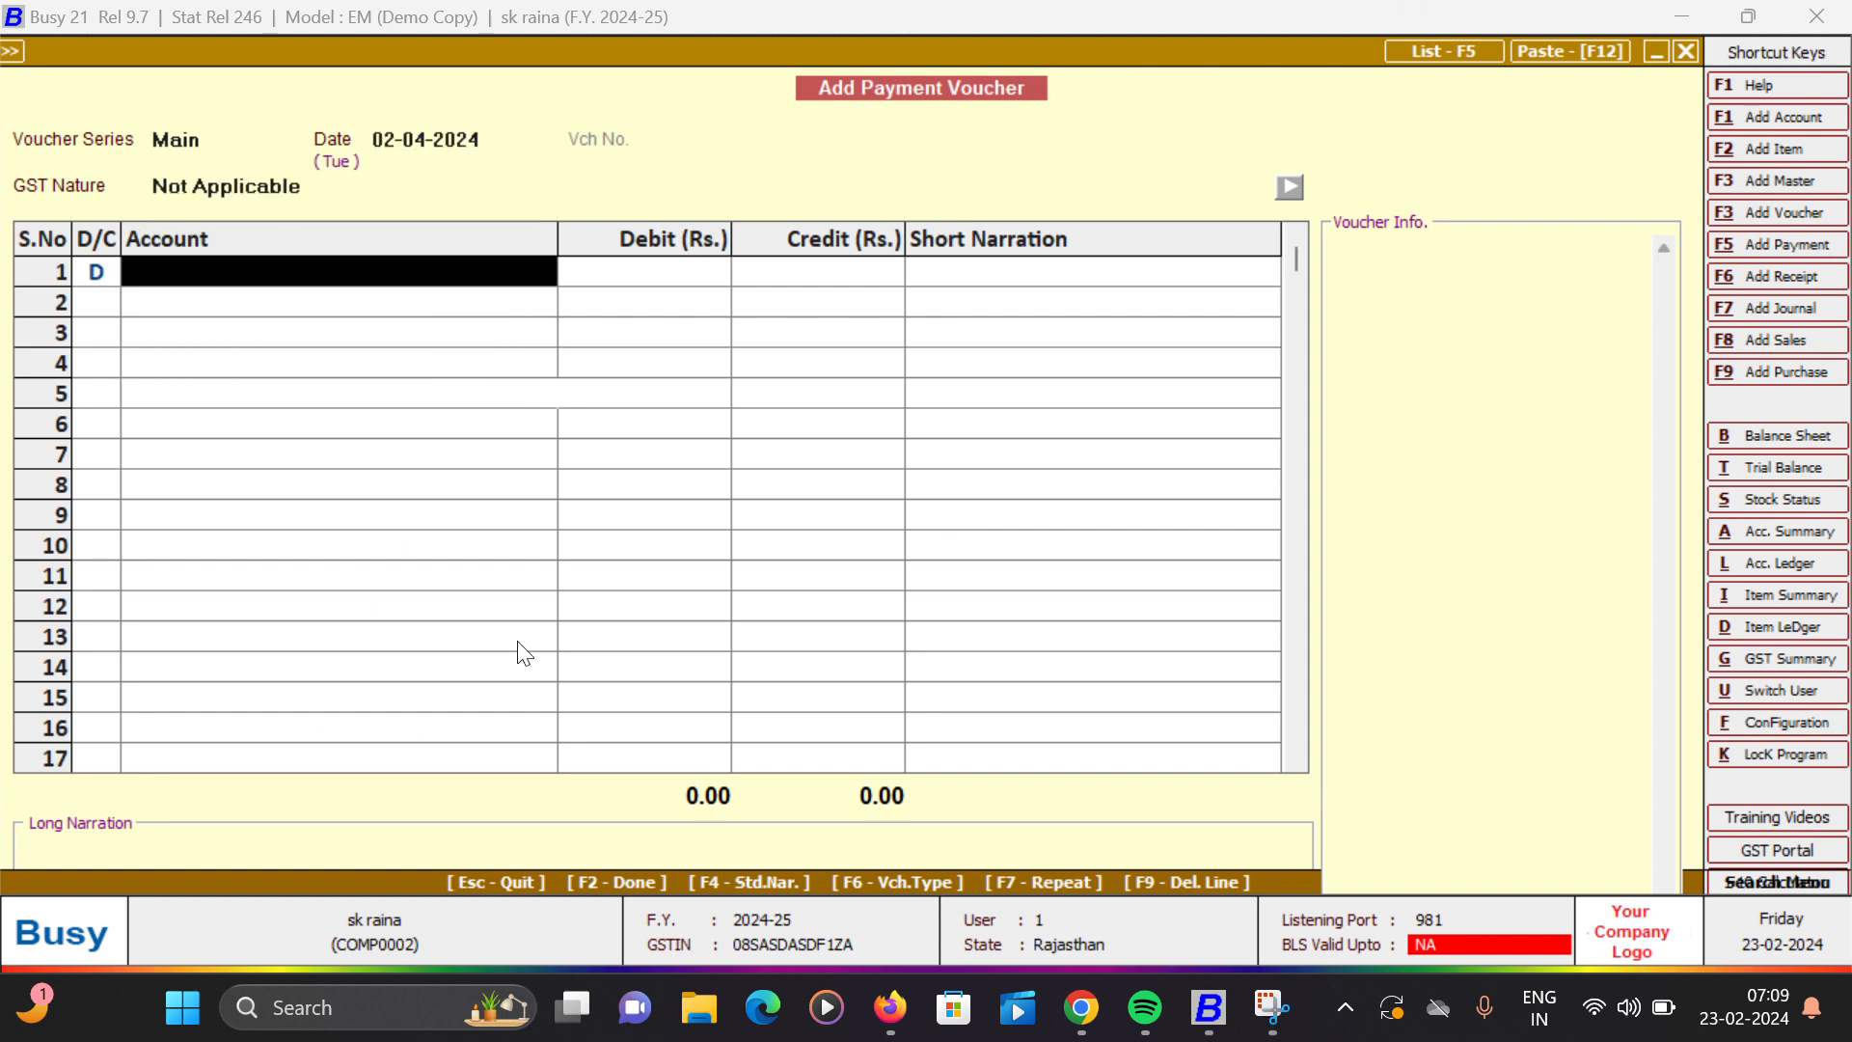
- Debit Busy Infotech Pvt. Ltd. with 2,84,630.00, leaving the short narration blank
type("b")
key("Down")
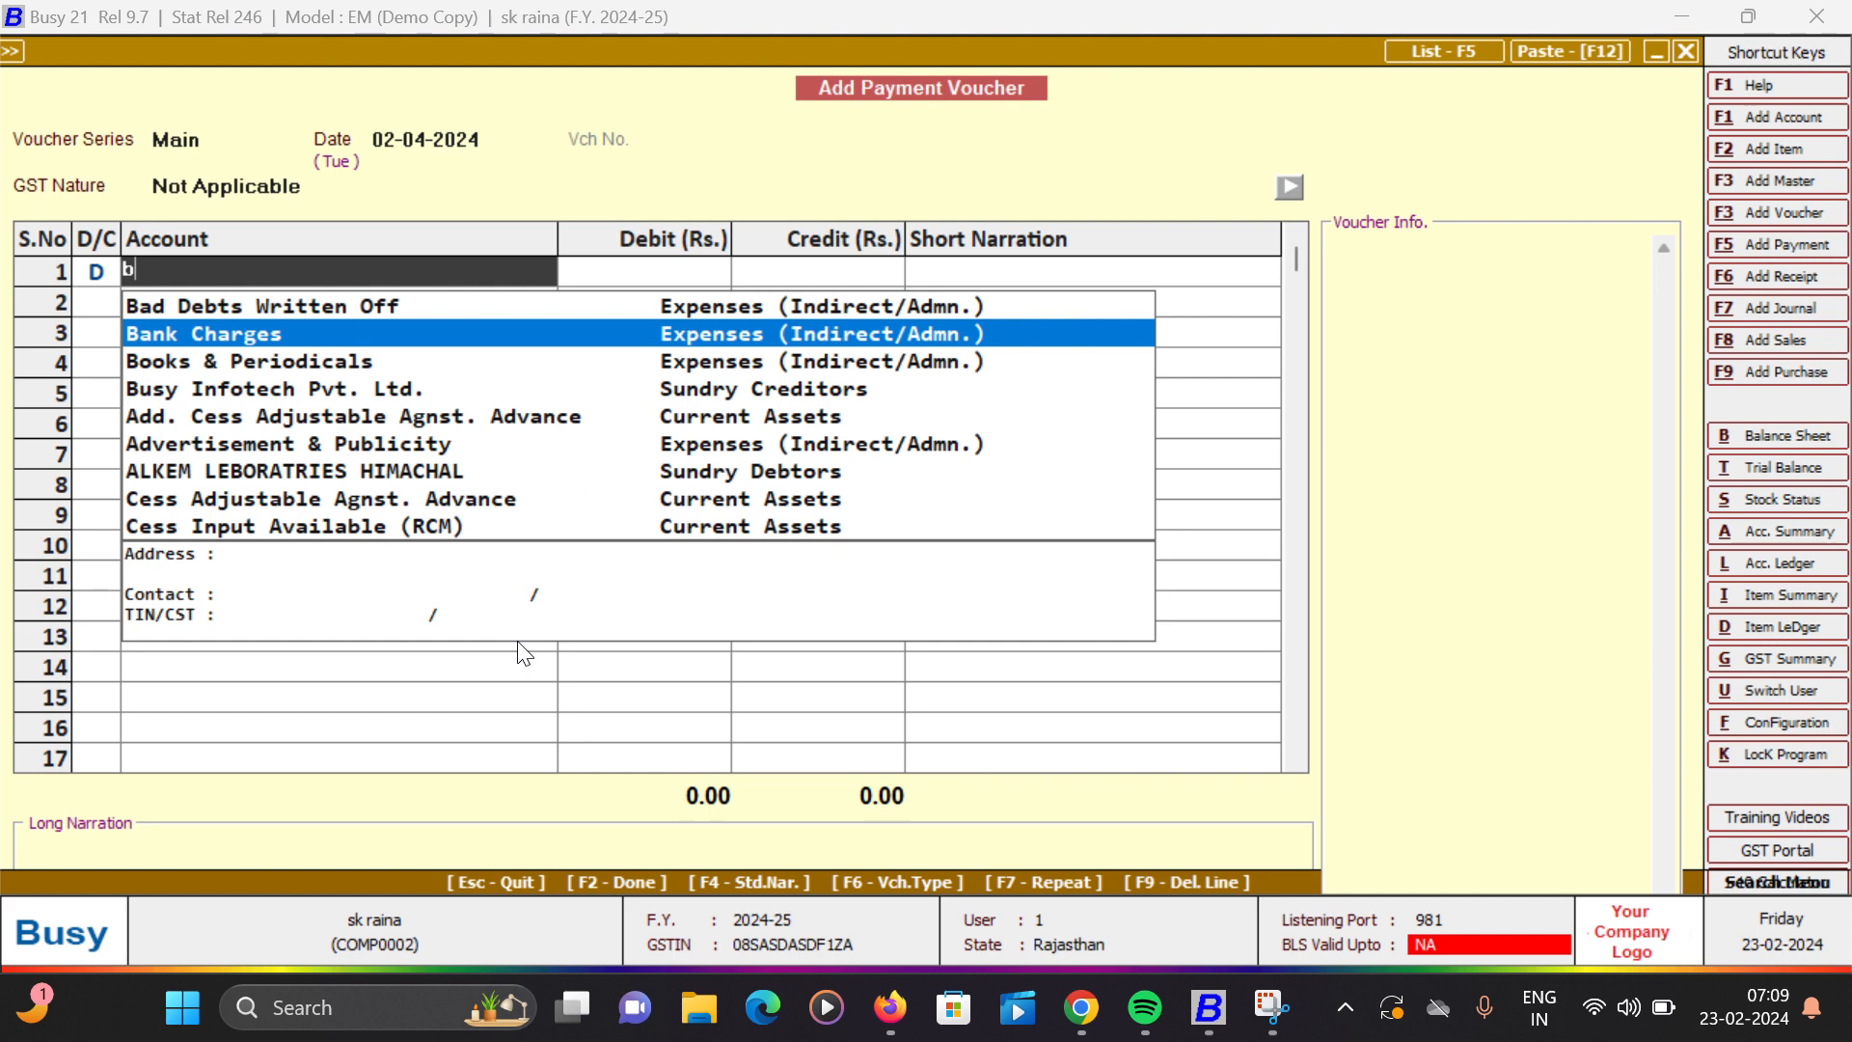
type("u")
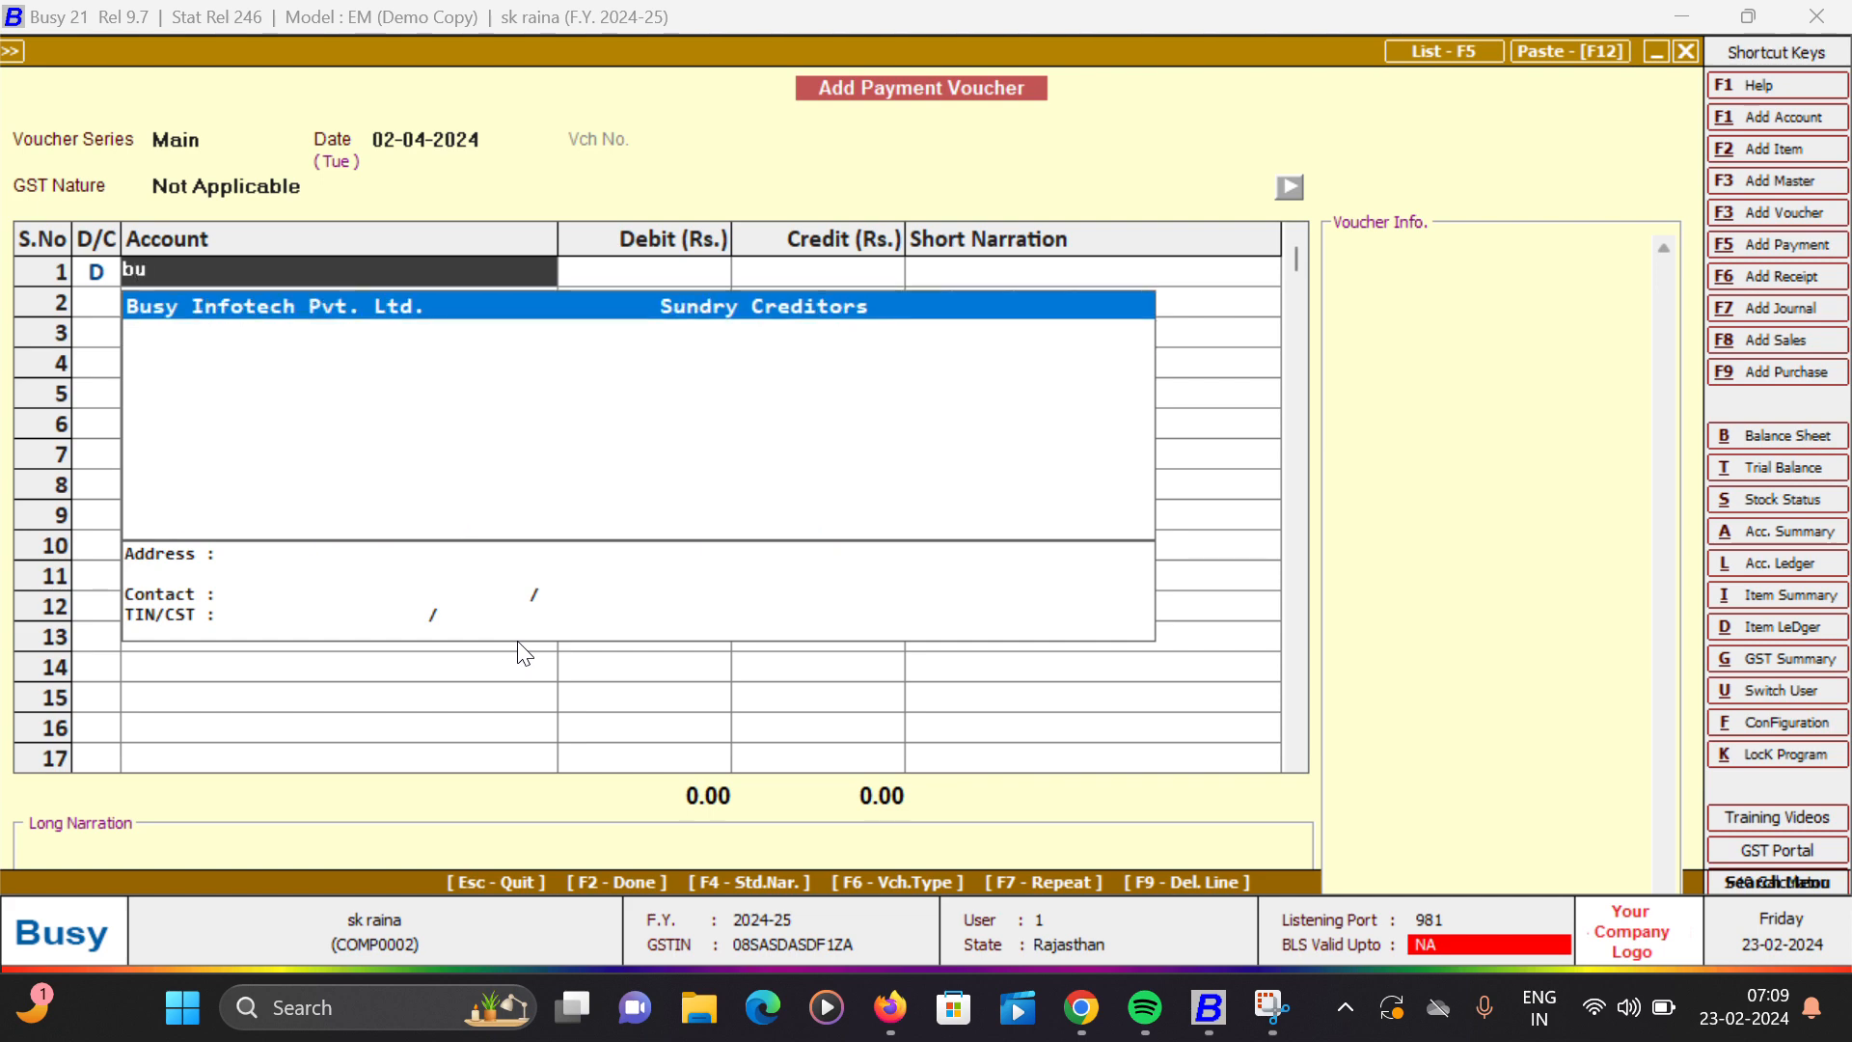
key("Return")
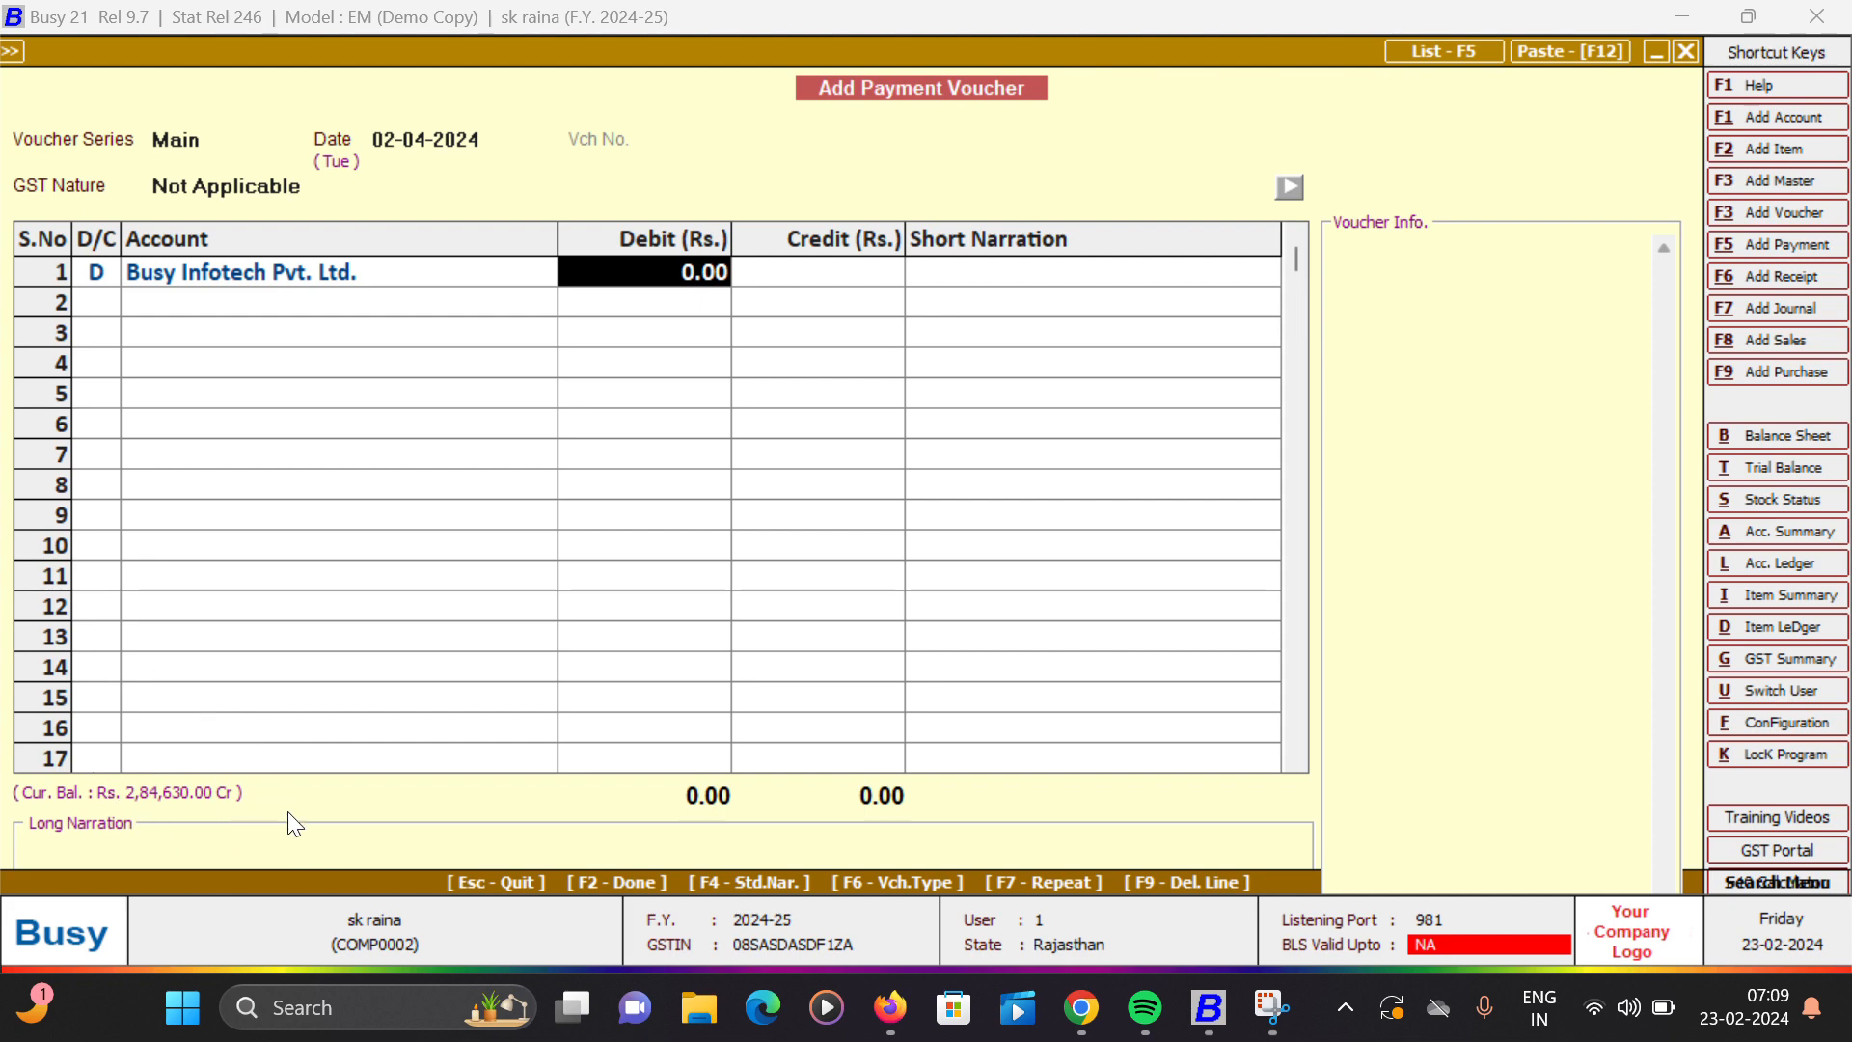
type("2")
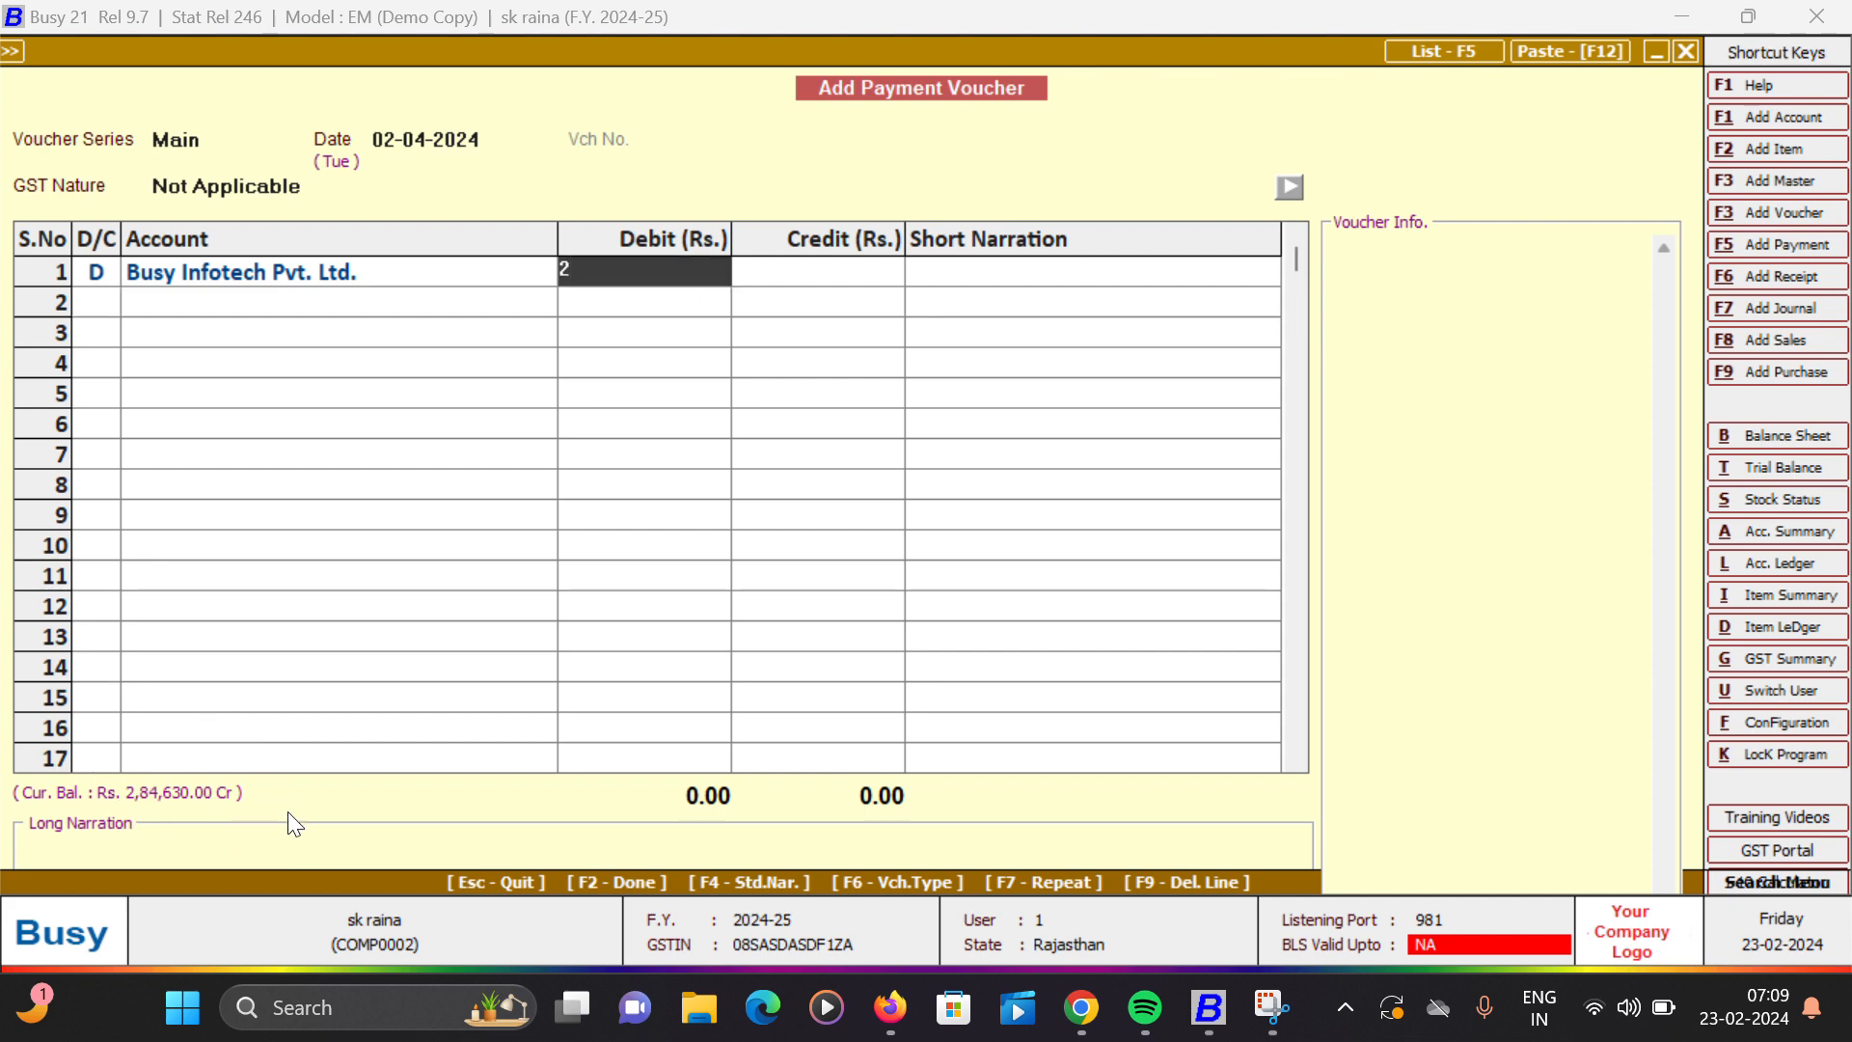
type("84630")
key("Return")
- Credit the Cash account with 2,84,630.00 on the second line, leaving its short narration blank
key("Return")
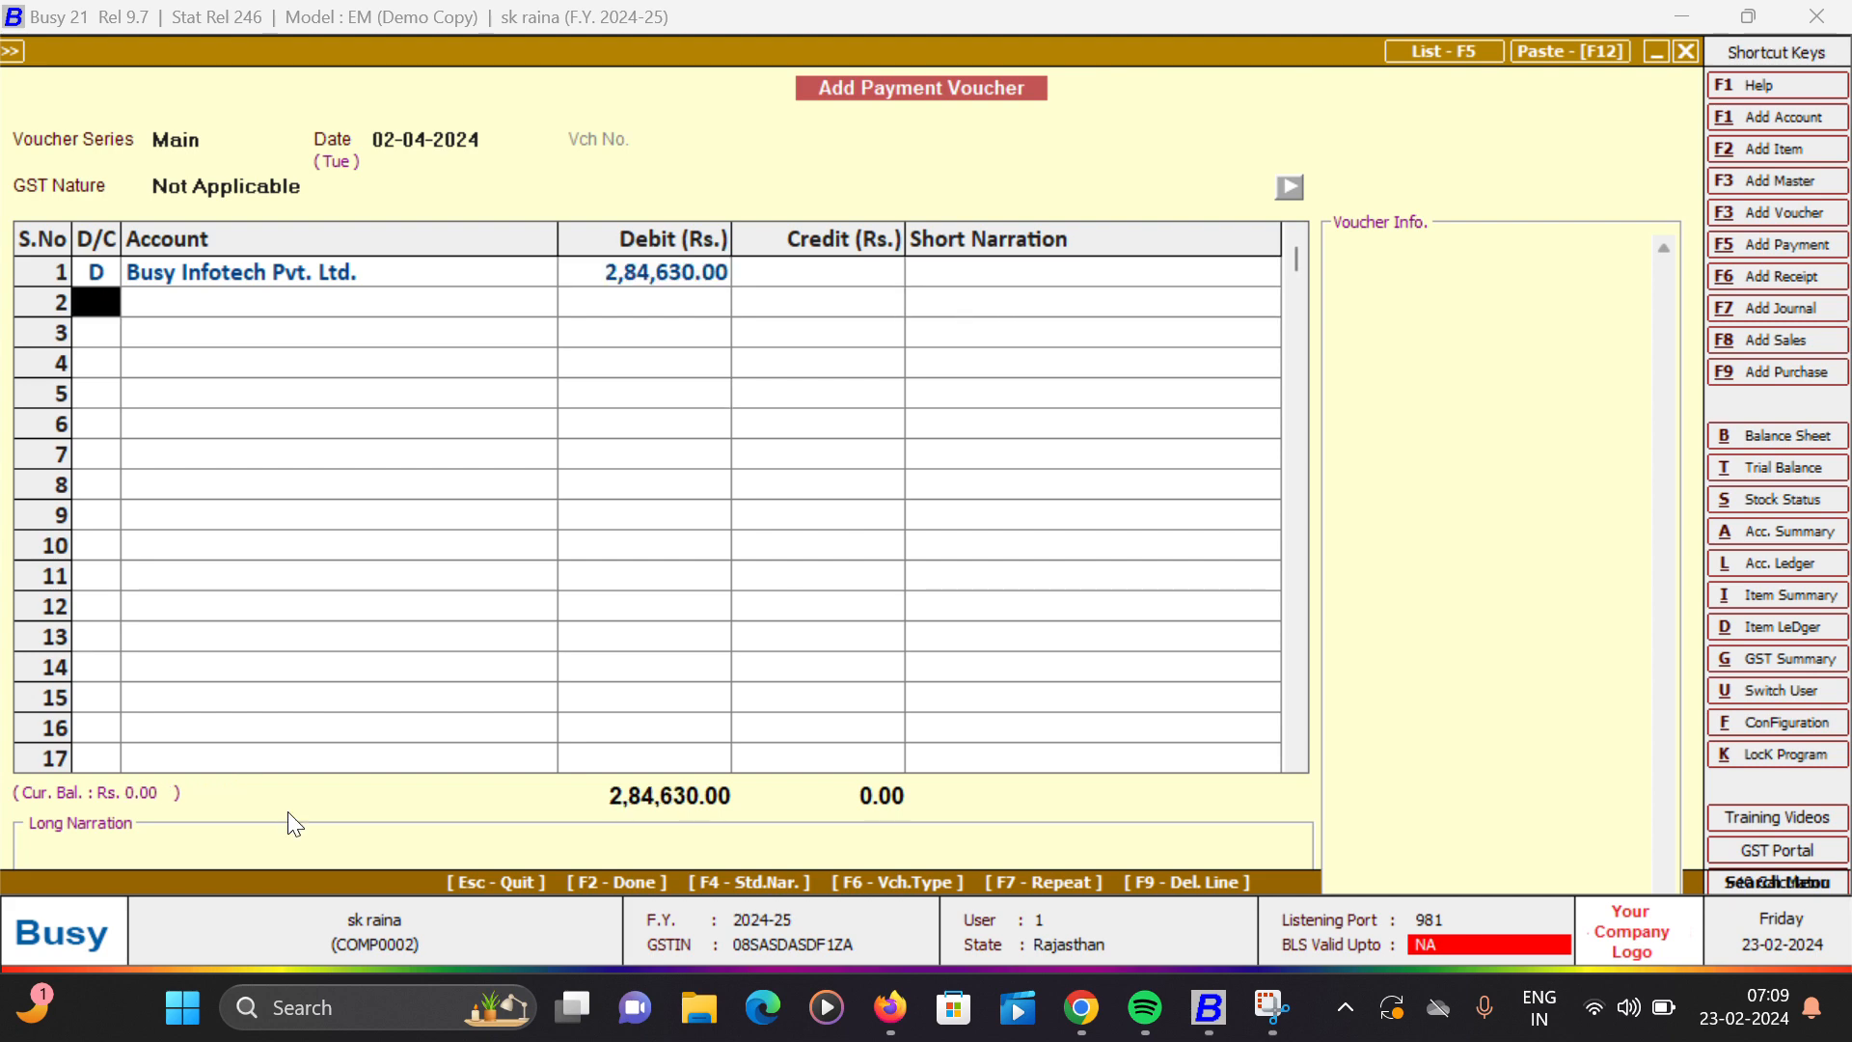
type("C")
key("Return")
key("Return")
key("Return")
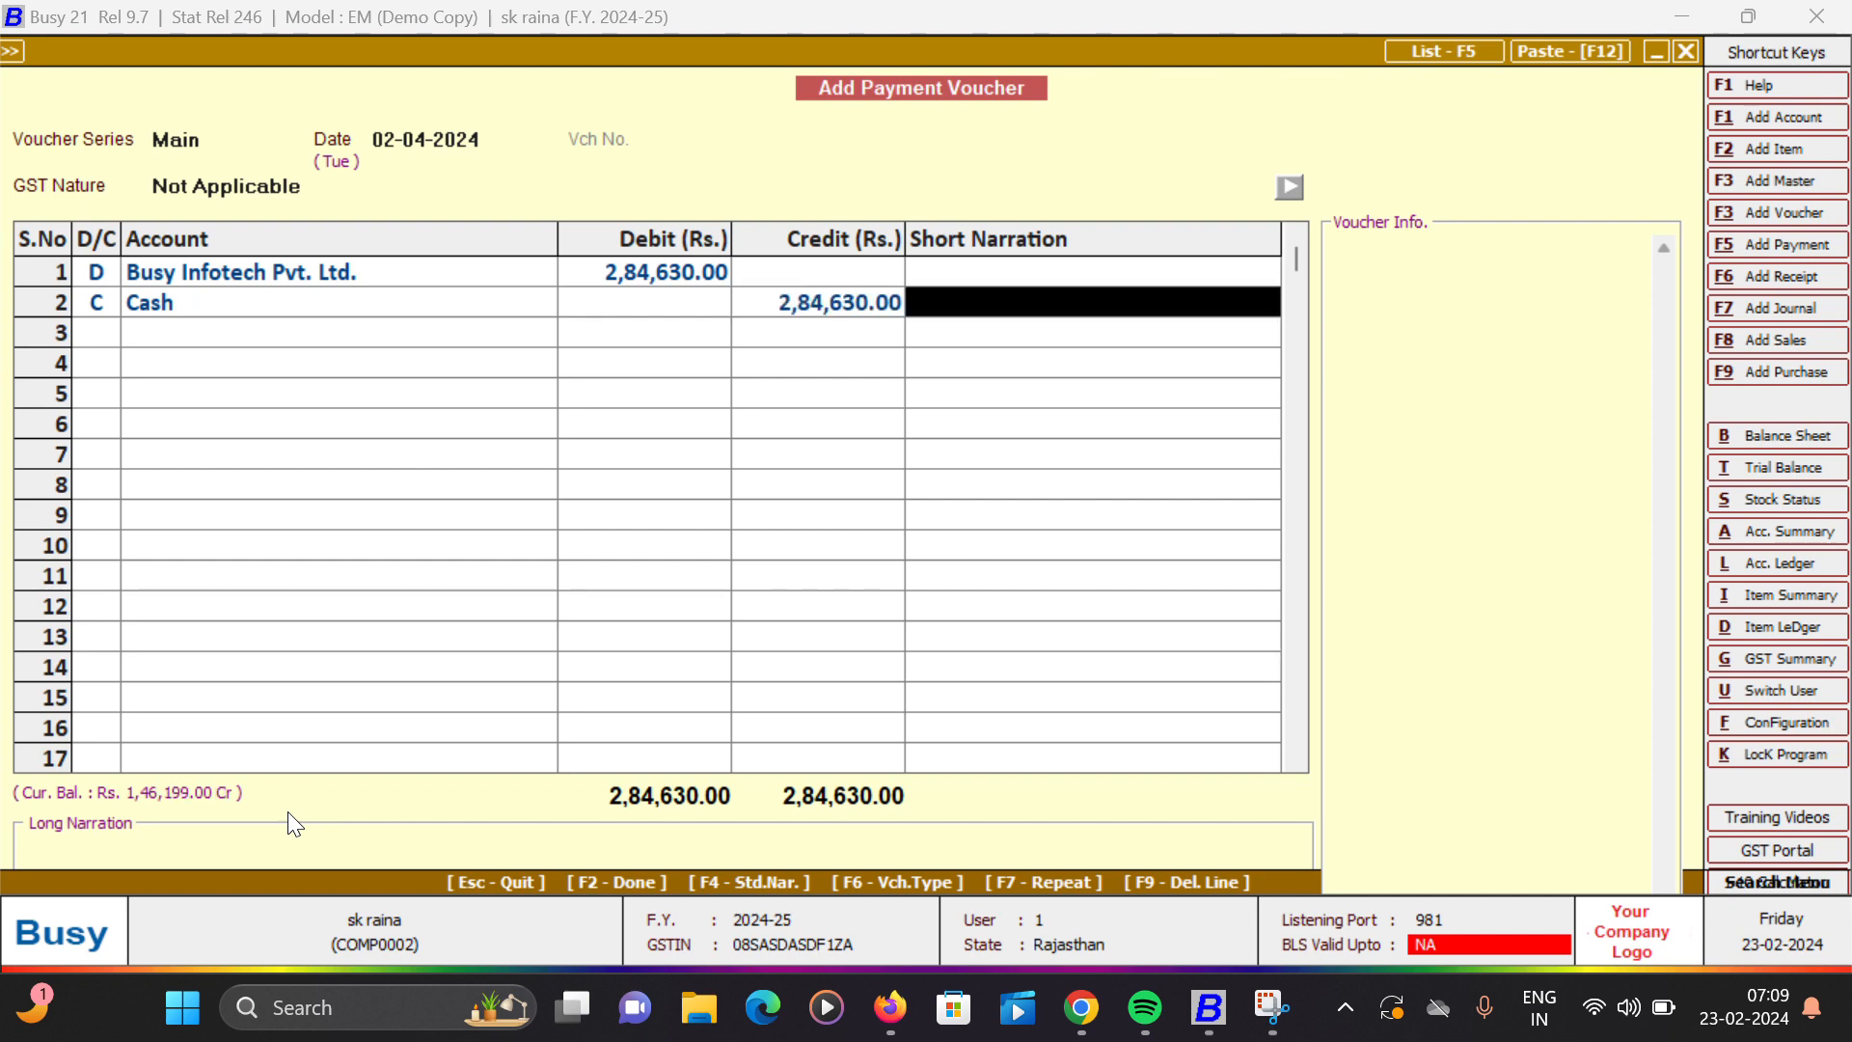
key("Return")
key("Return")
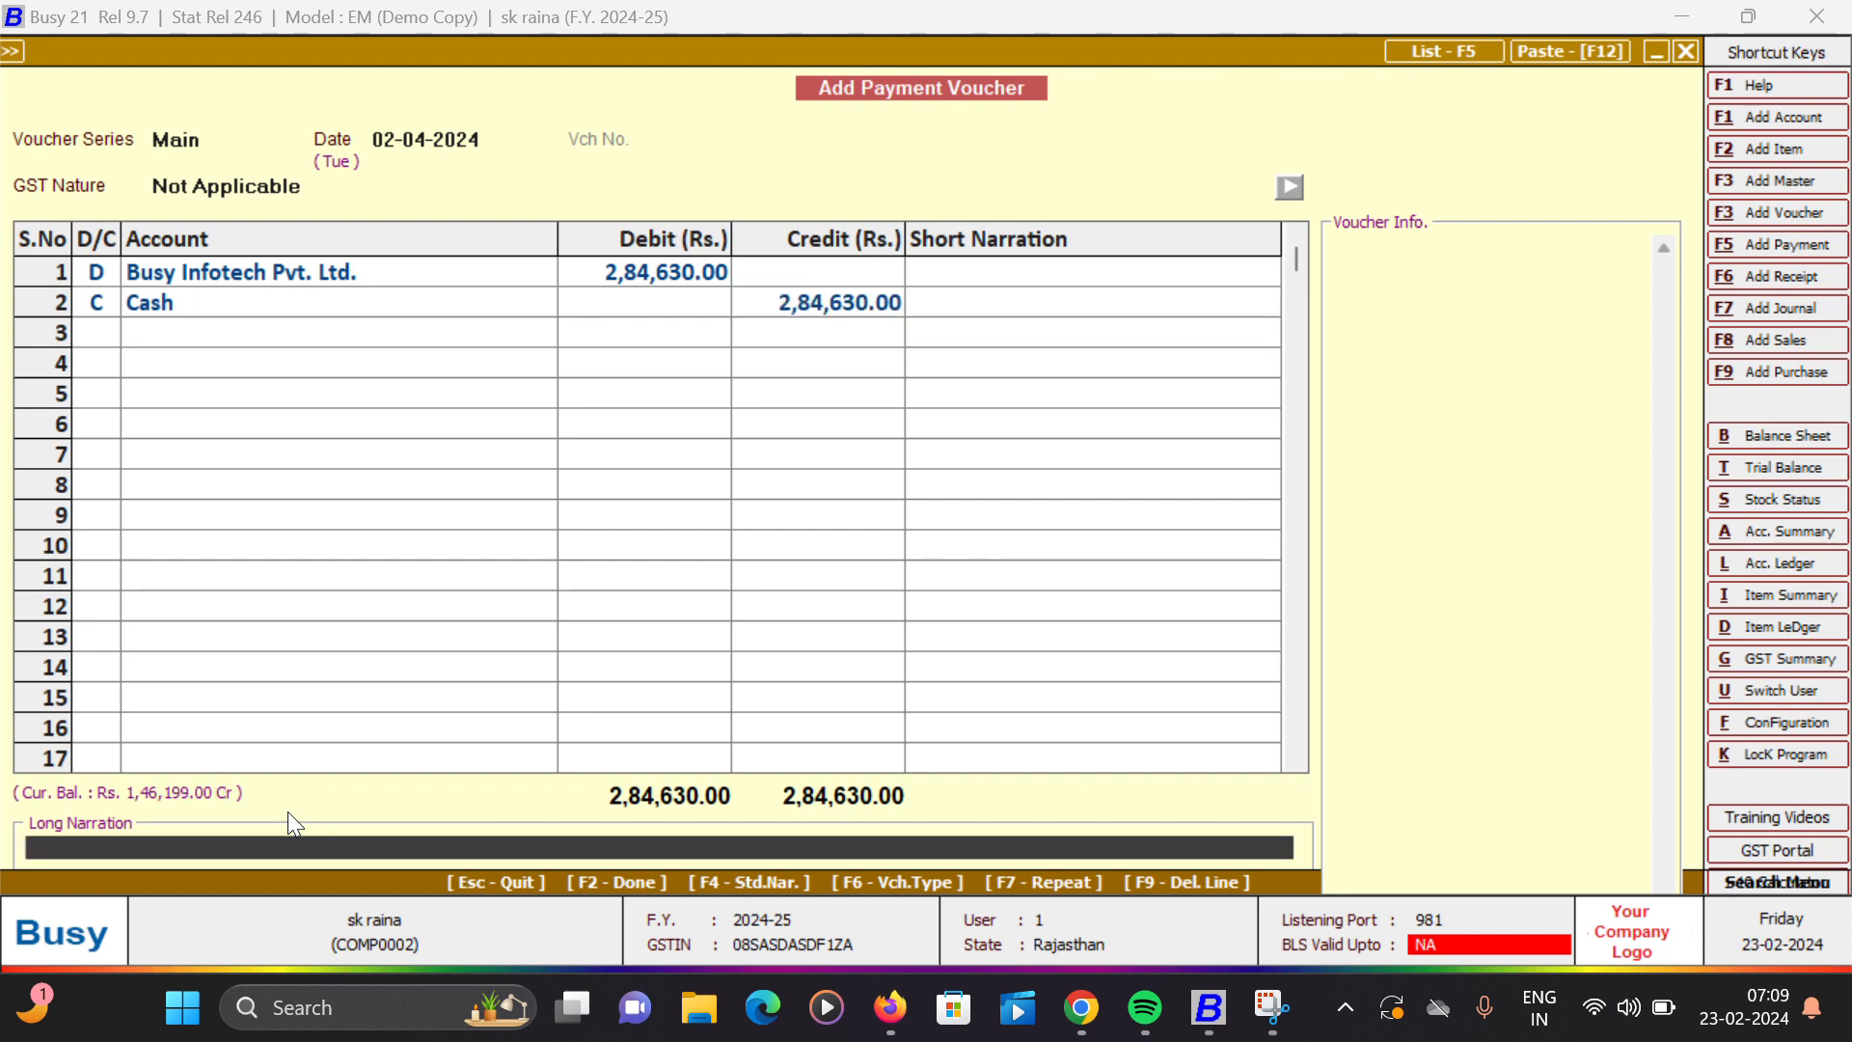
- Save the payment voucher without a long narration, continuing despite the missing PAN and the exceeded cash limit, and leave payment entry
key("Return")
key("Right")
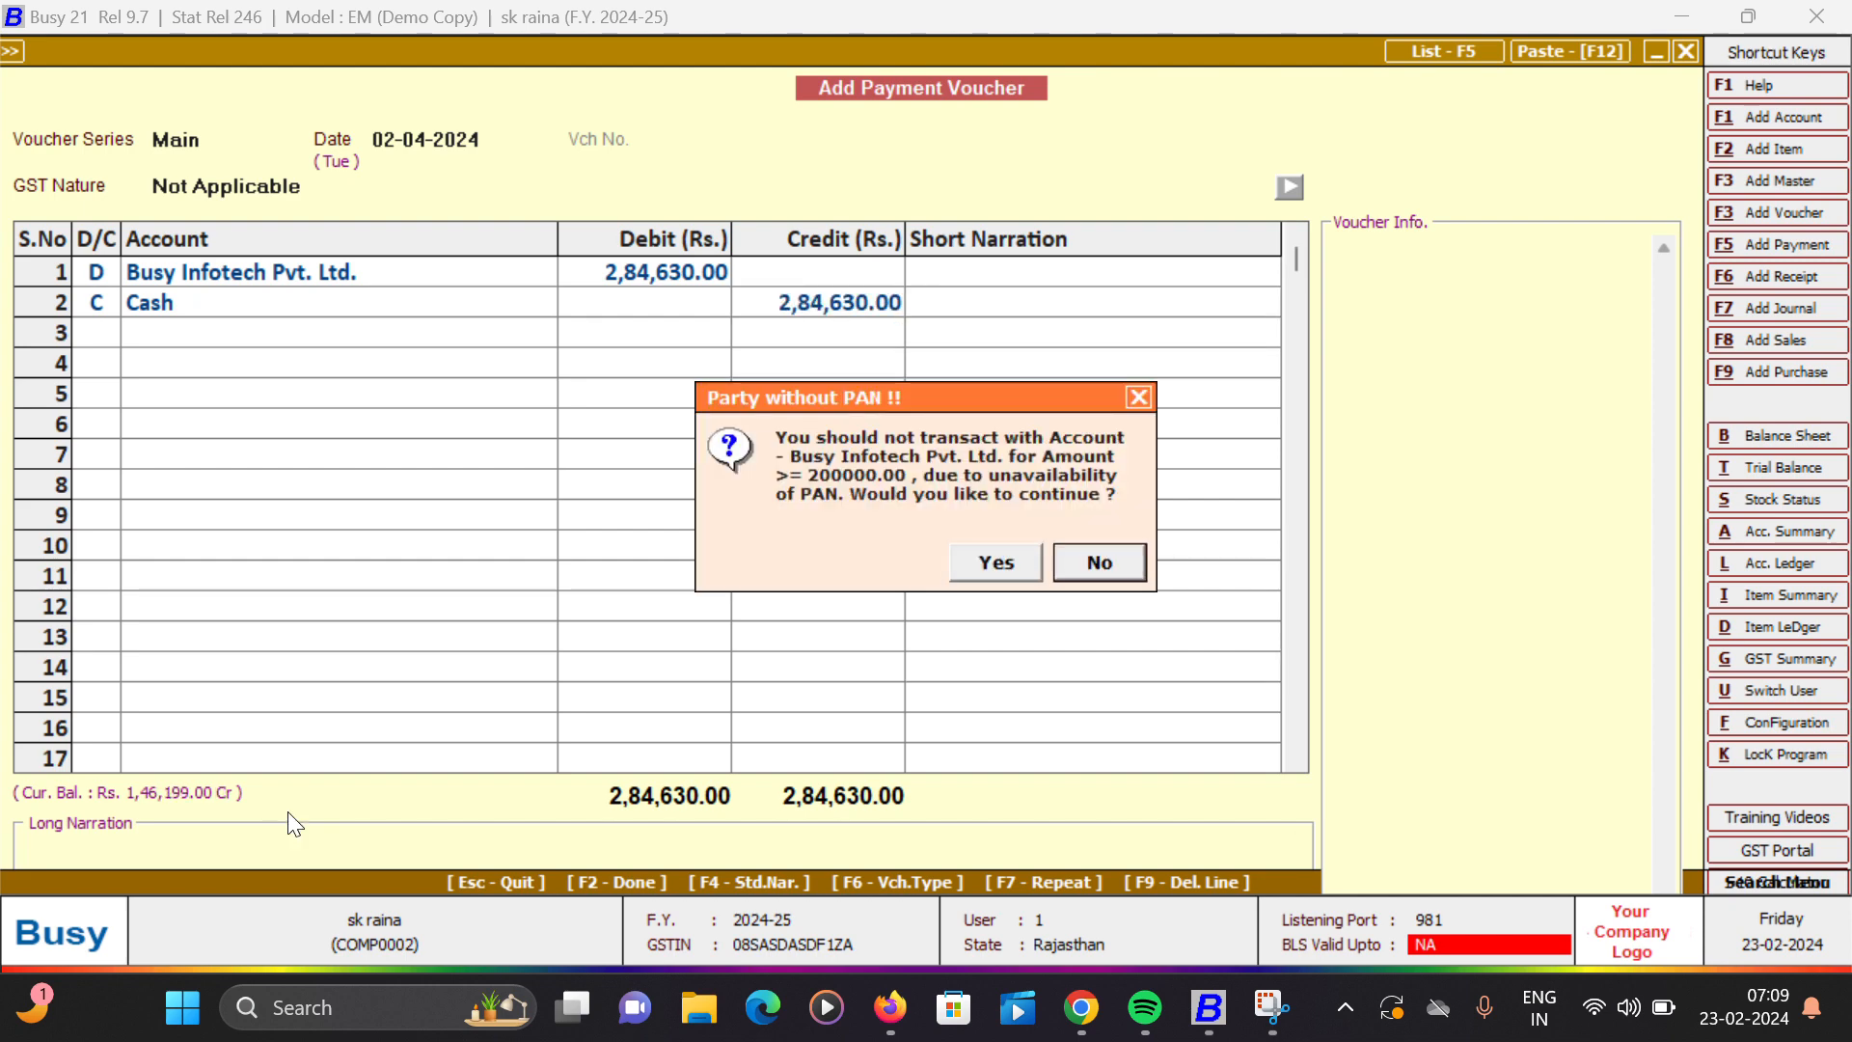
key("Left")
key("Return")
key("Return")
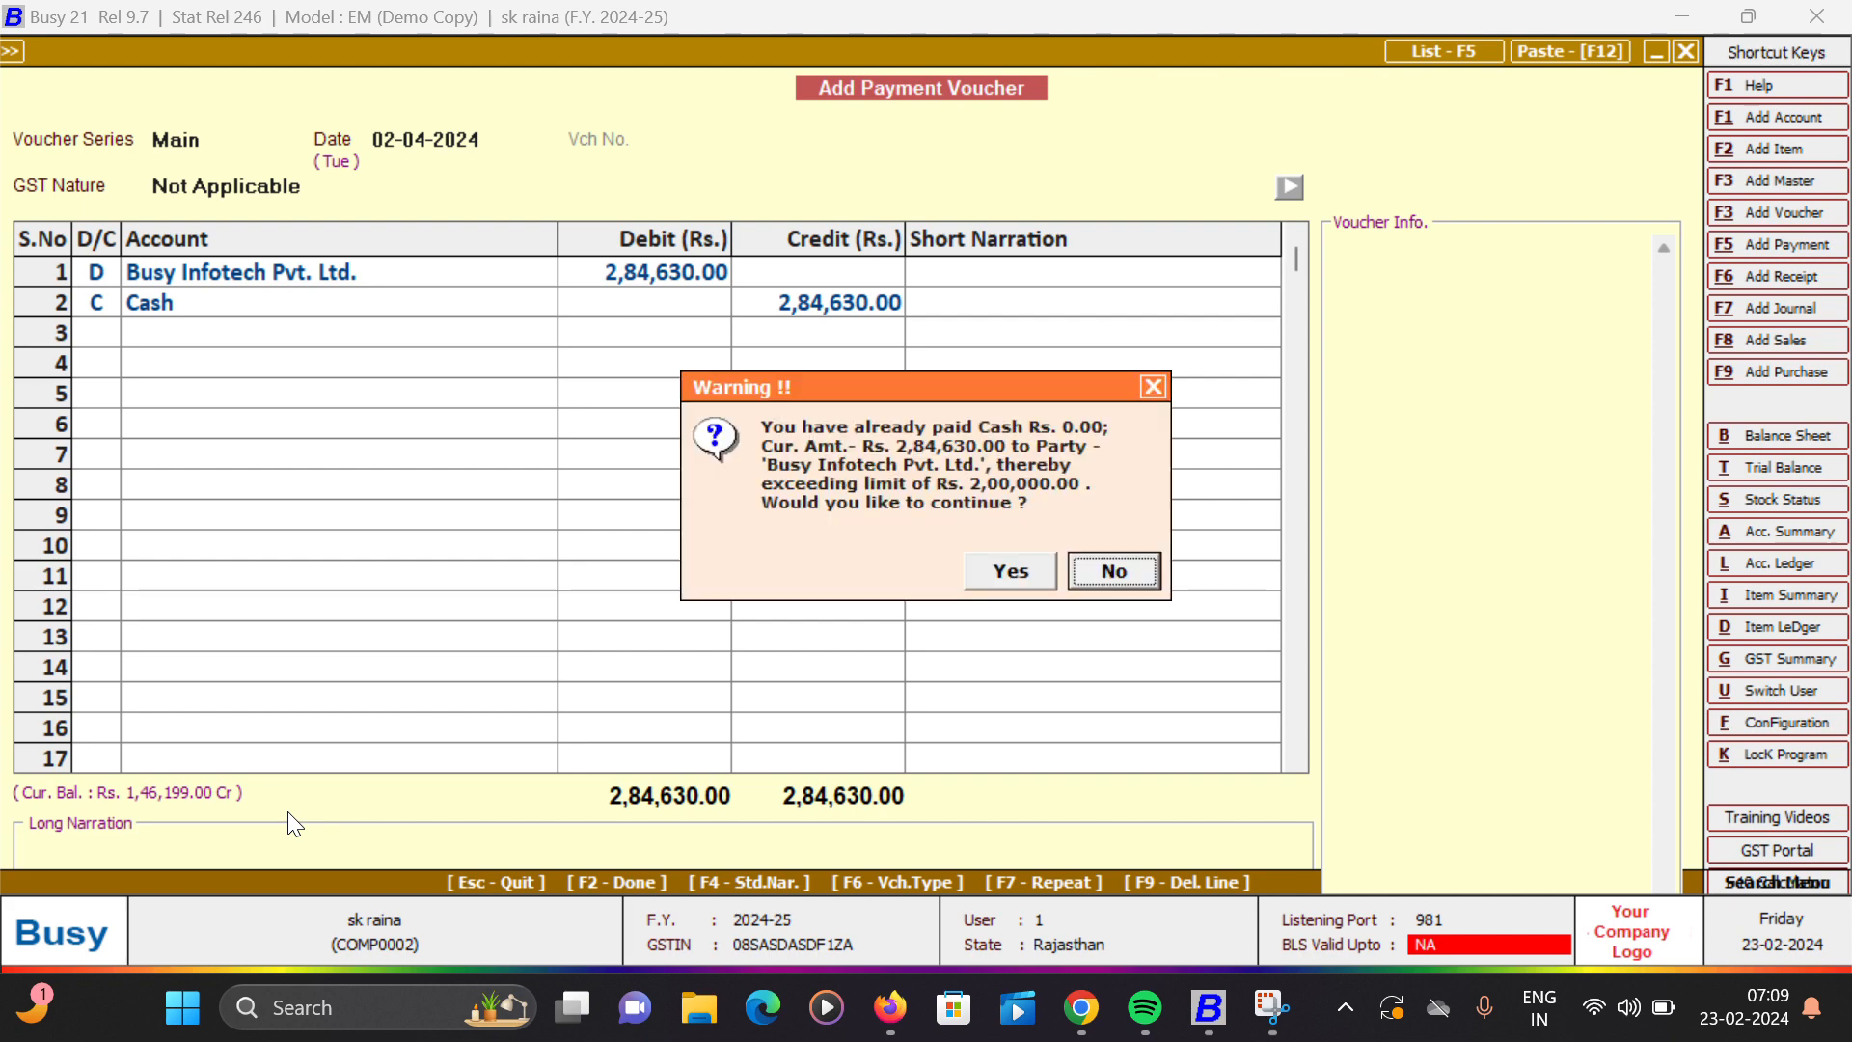
key("Return")
key("Return")
key("Return")
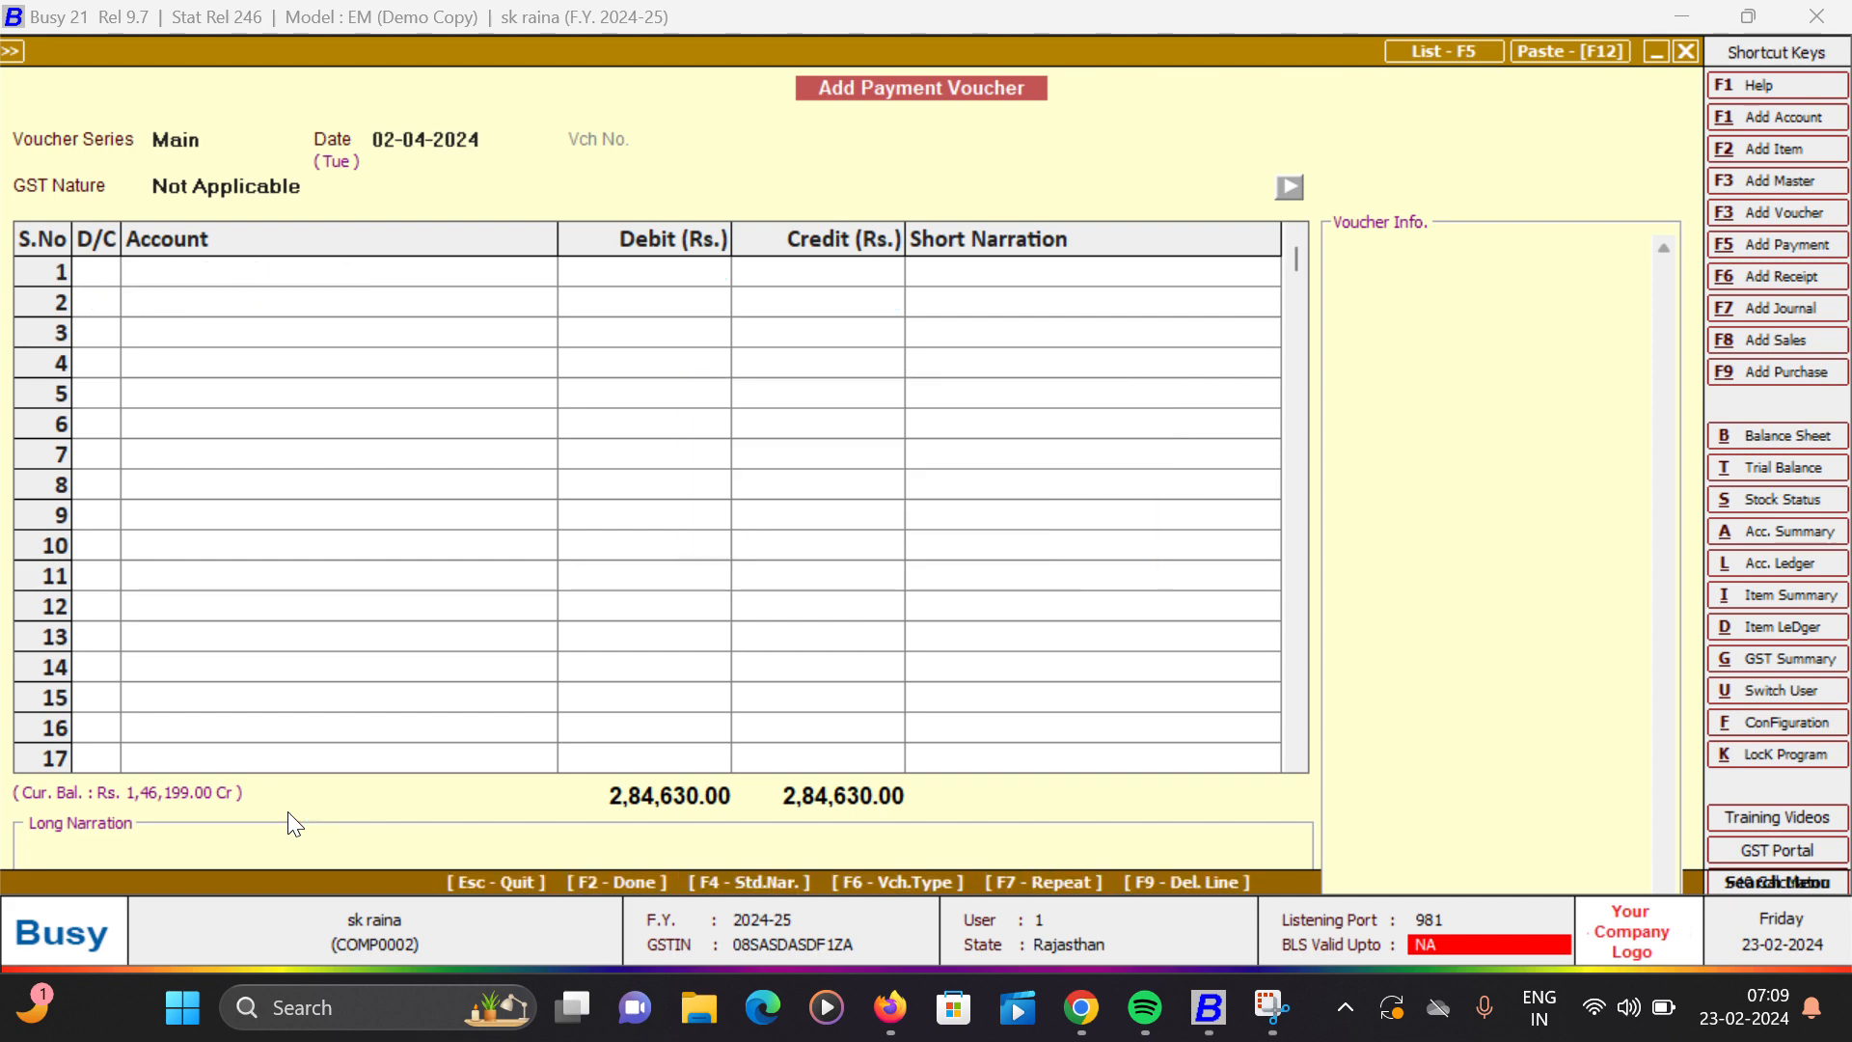
key("Escape")
key("Return")
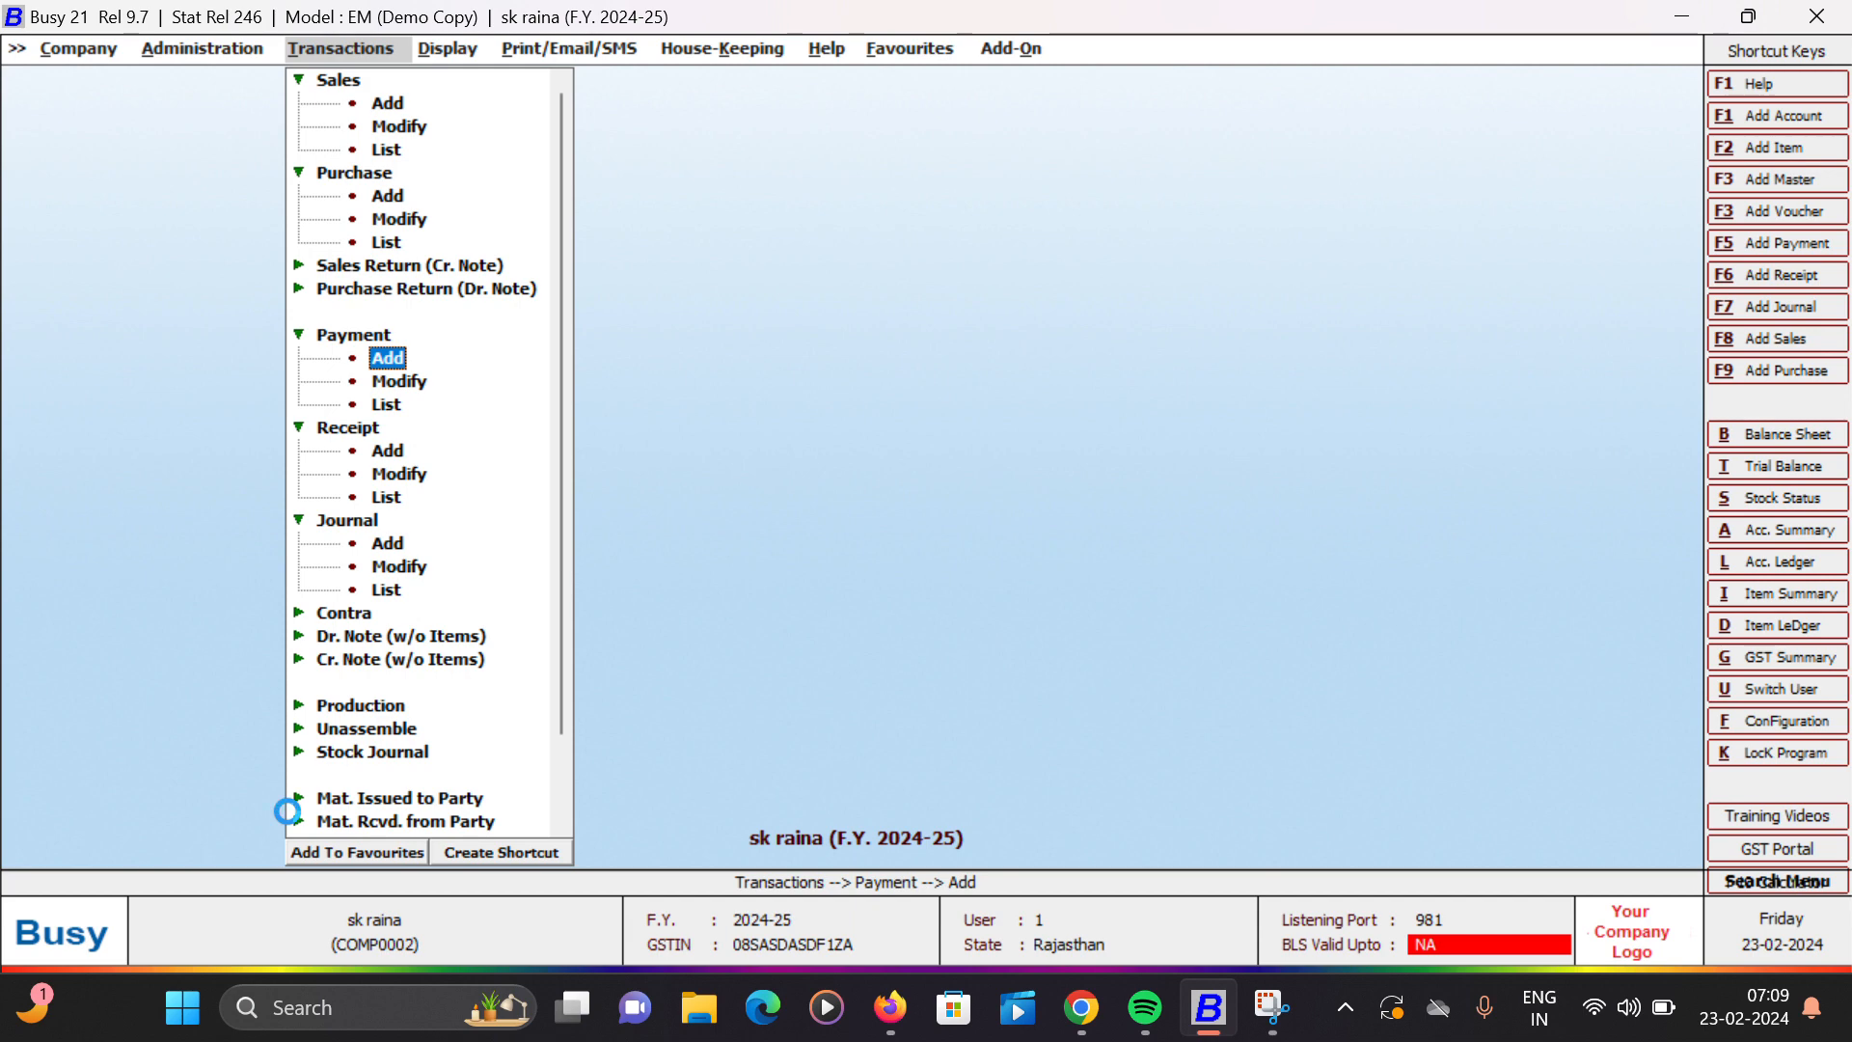
- Check the cash payment entry in the ledger of Busy Infotech Pvt. Ltd. for 01-04-2024 to 02-04-2024 and close the report
key("l")
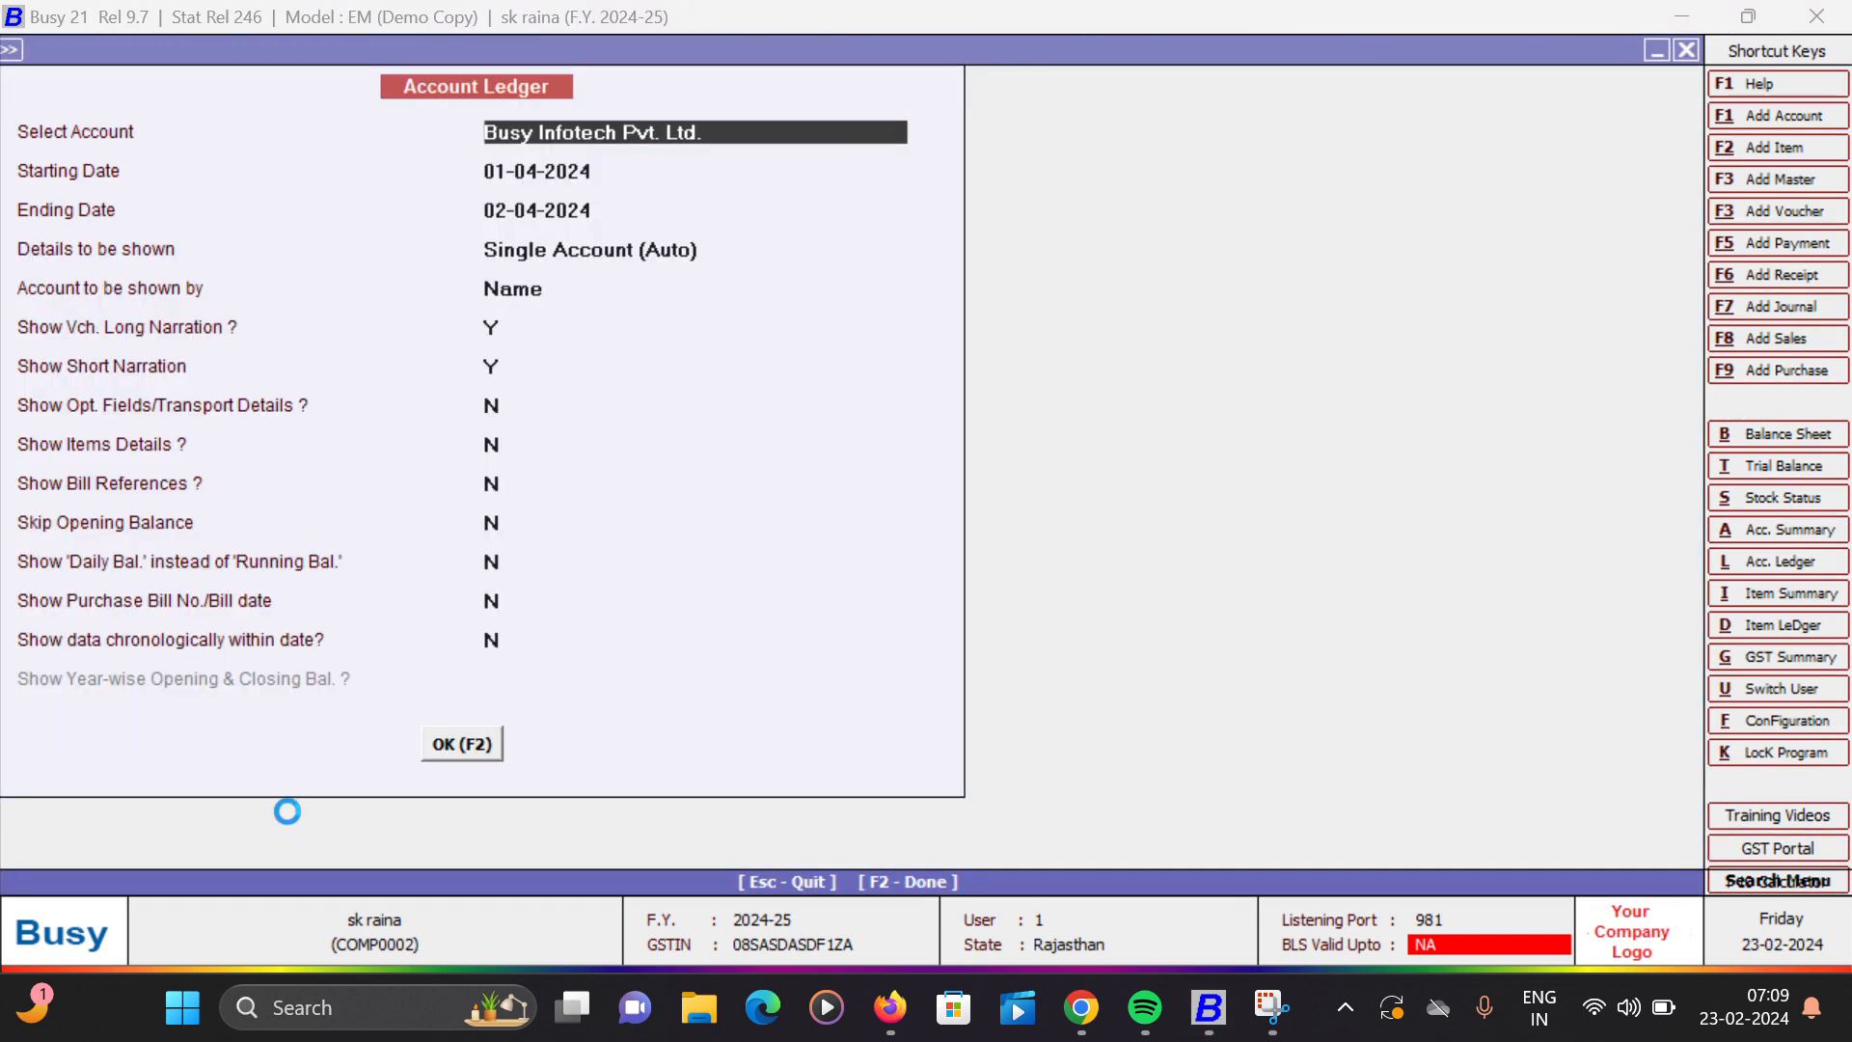
key("F2")
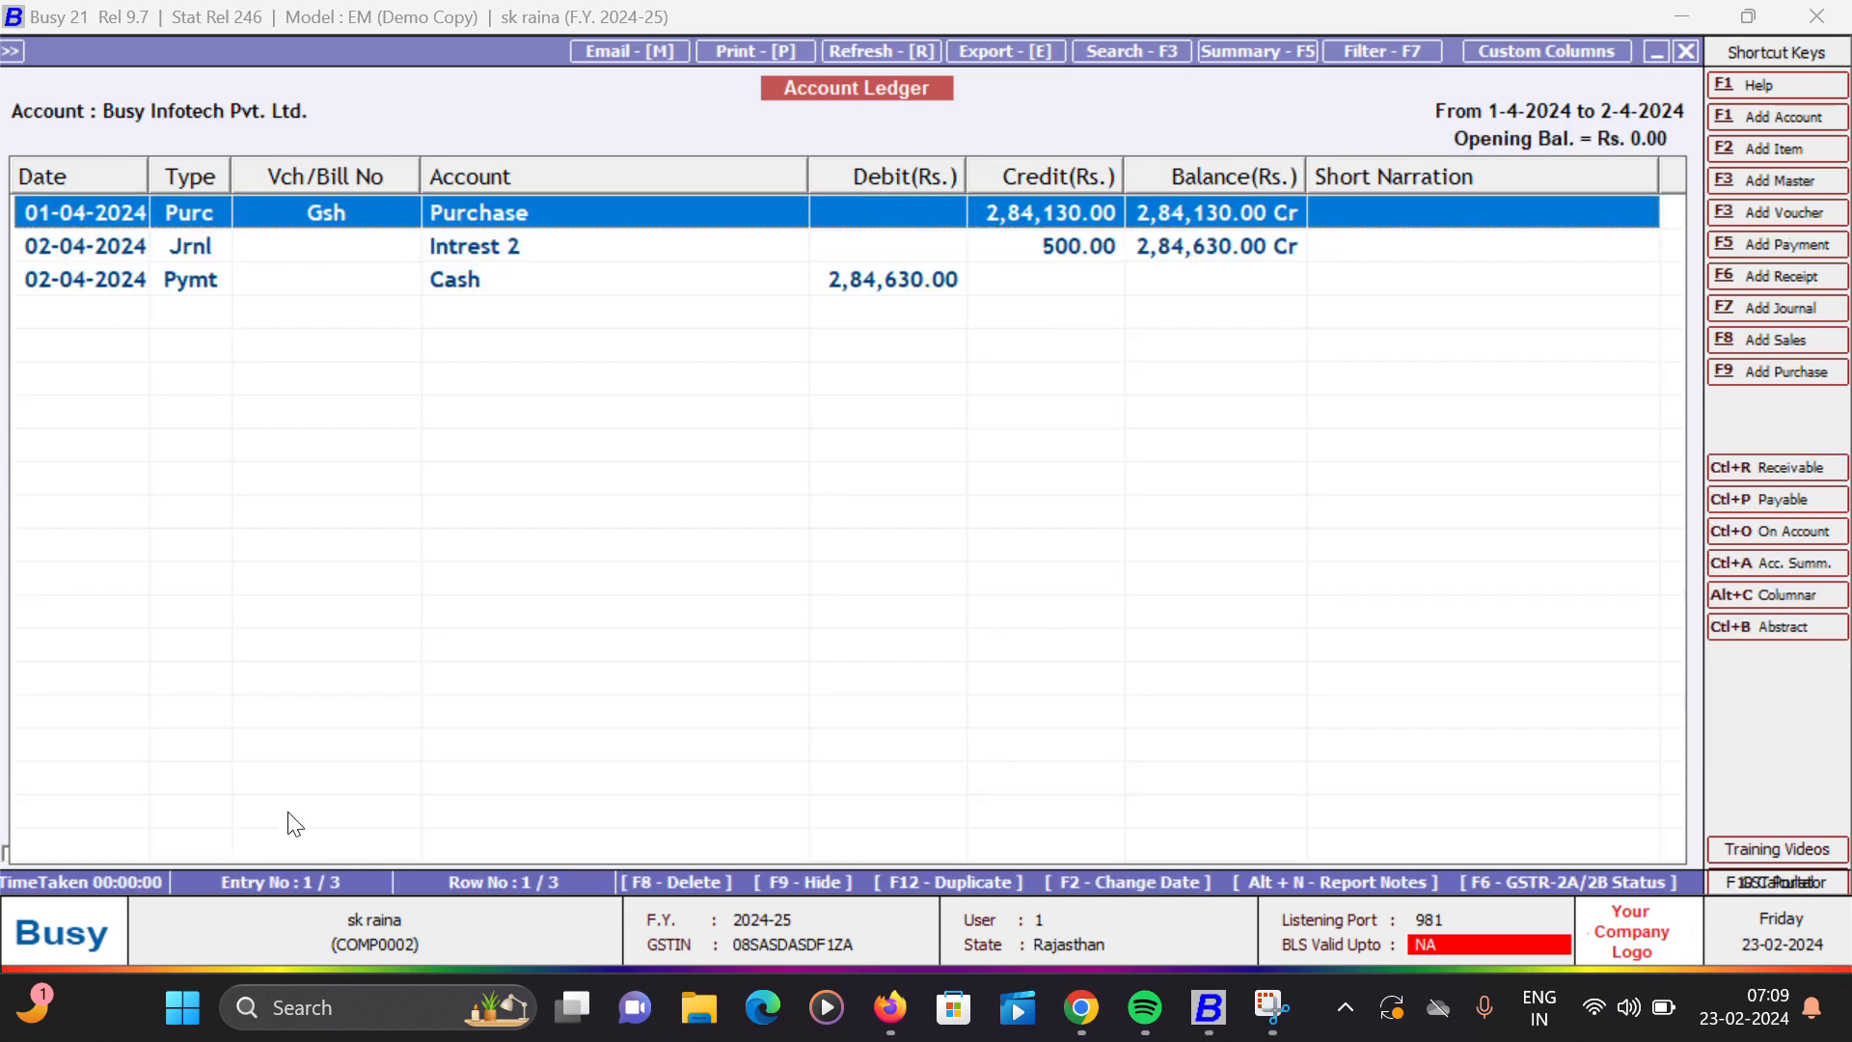
key("Down")
key("Down")
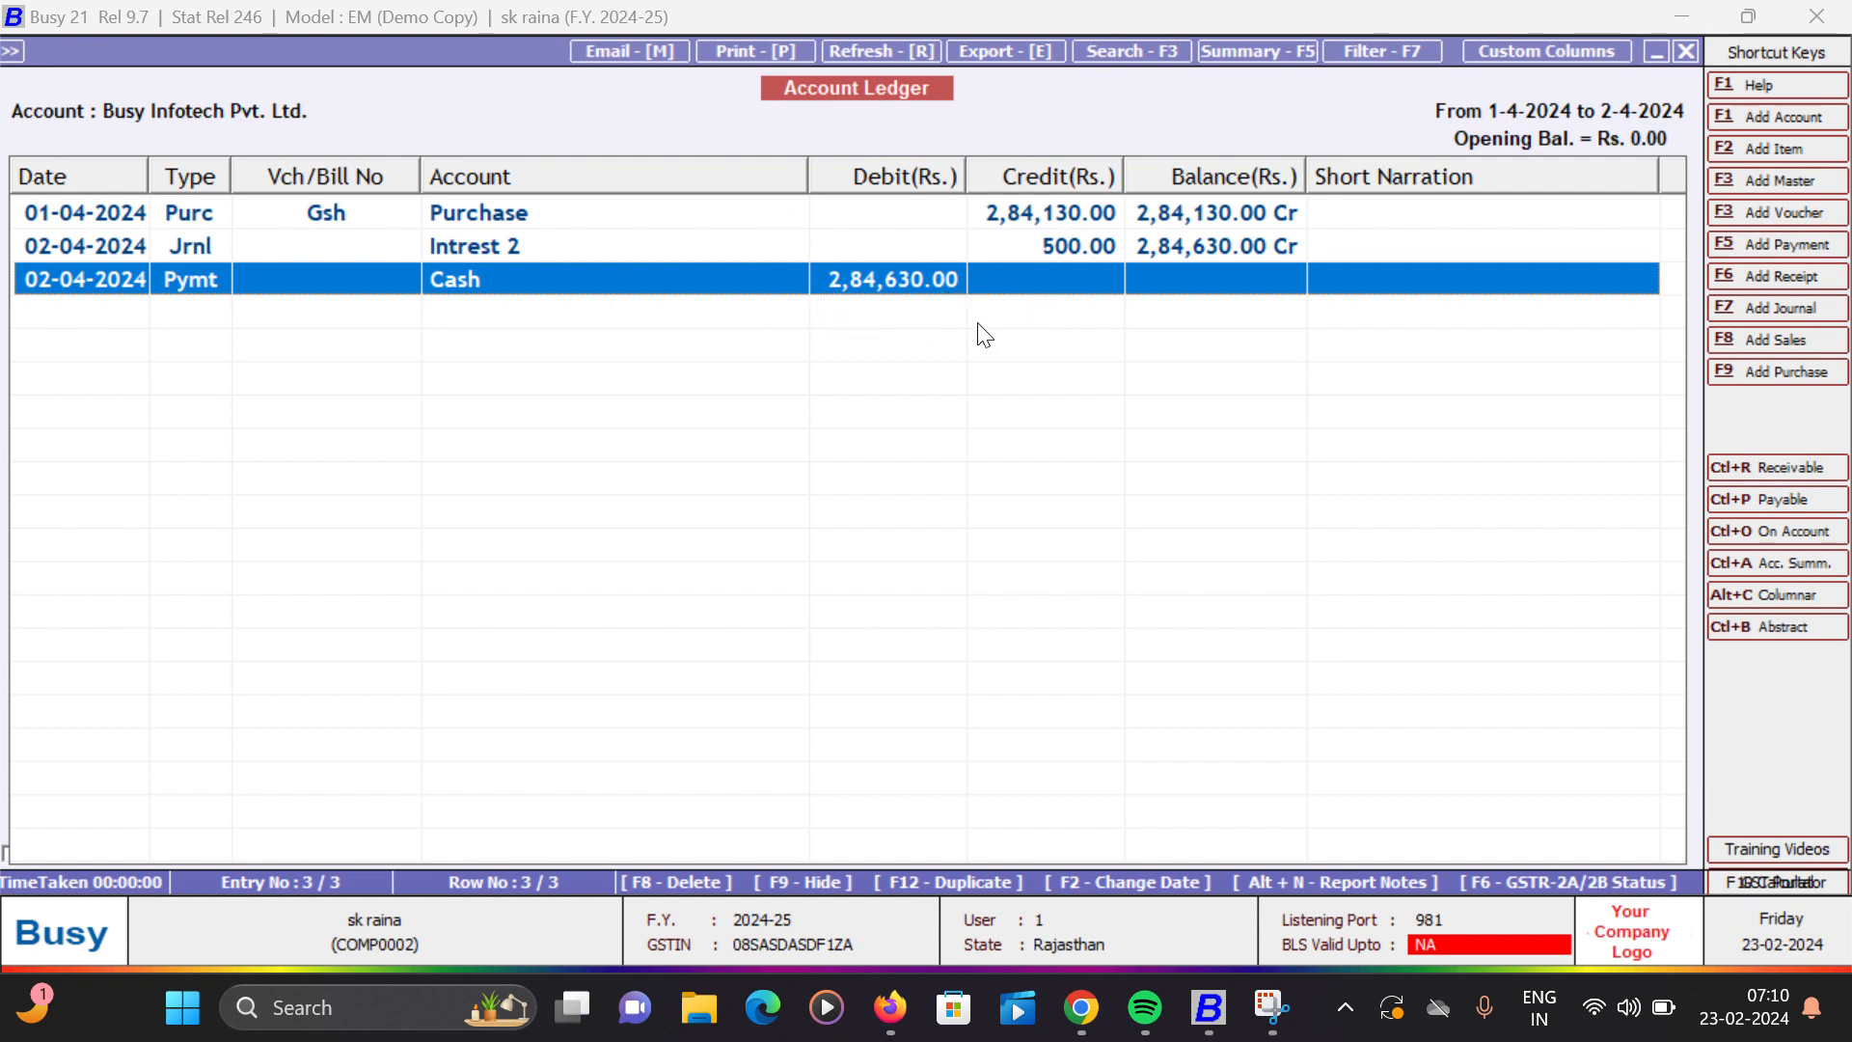
key("Escape")
key("Escape")
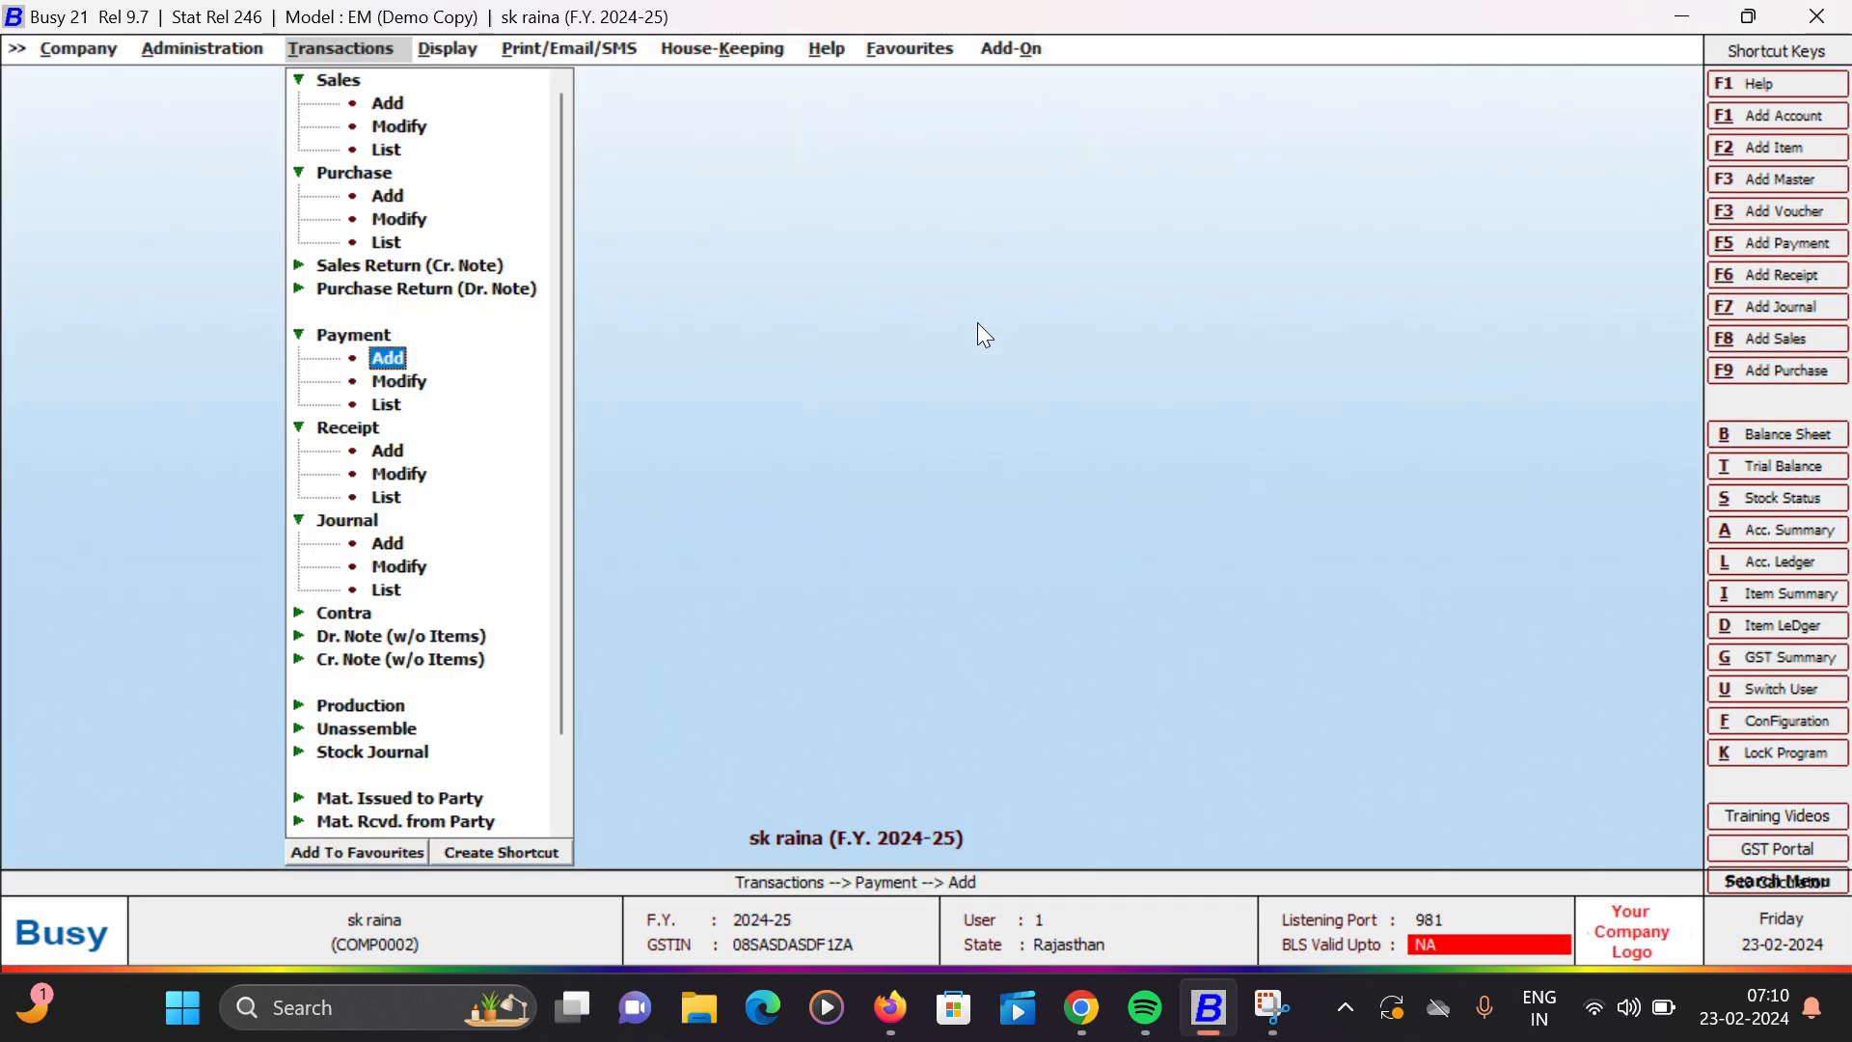